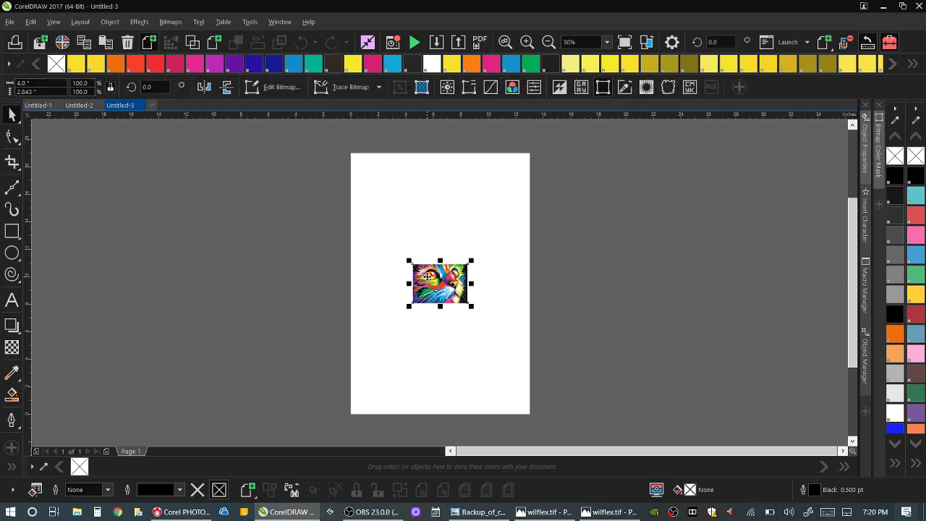
- Enlarge the cat bitmap proportionally to about 28.3 × 20.1 in and position it over the page
{"action": "left_click_drag", "start_coordinate": [410, 262], "coordinate": [156, 144]}
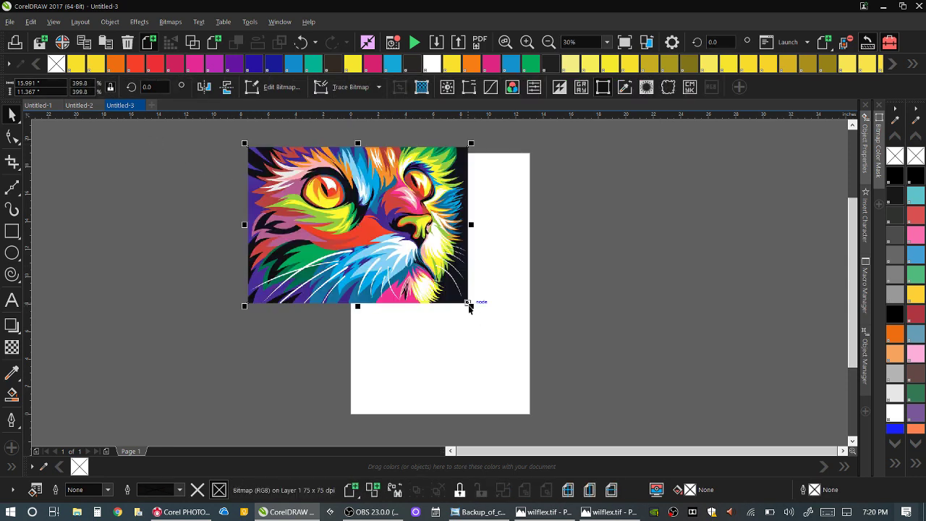
{"action": "left_click_drag", "start_coordinate": [469, 309], "coordinate": [713, 406]}
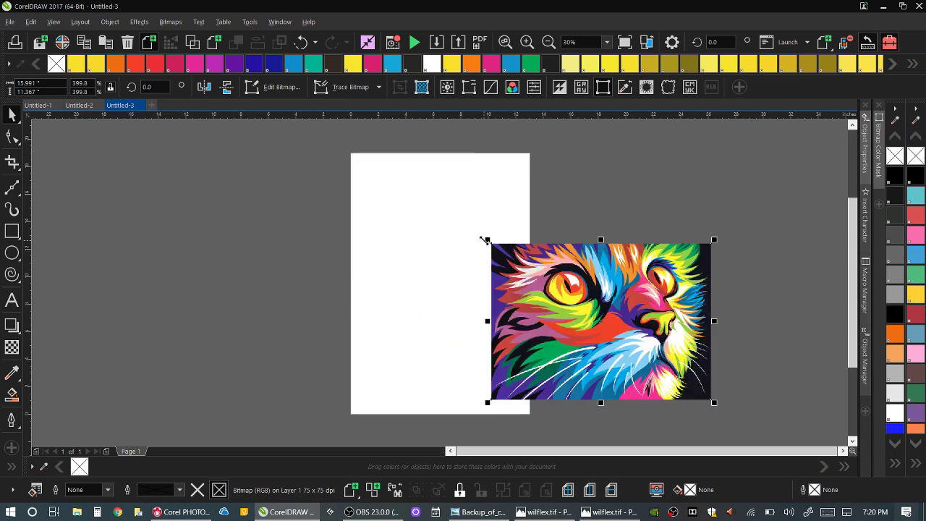
{"action": "left_click_drag", "start_coordinate": [488, 240], "coordinate": [183, 119]}
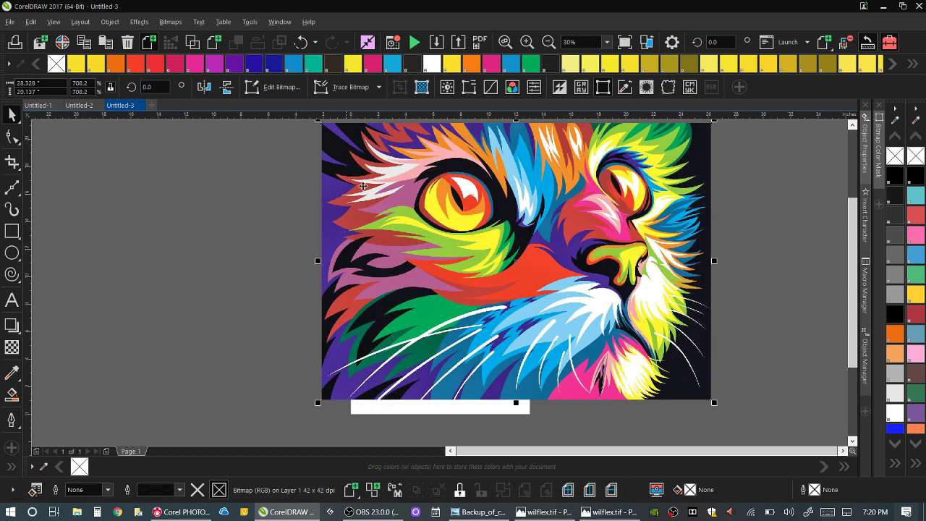
{"action": "left_click_drag", "start_coordinate": [456, 214], "coordinate": [405, 238]}
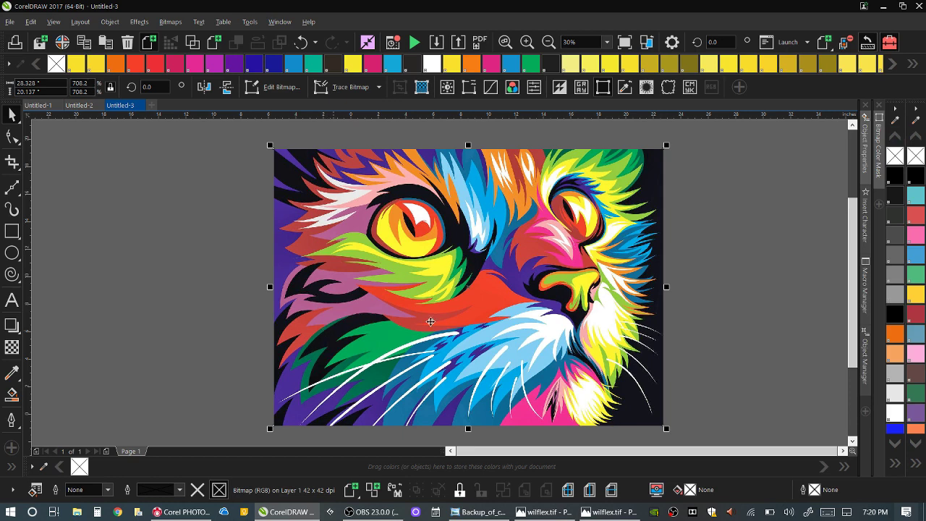
{"action": "left_click", "coordinate": [10, 21]}
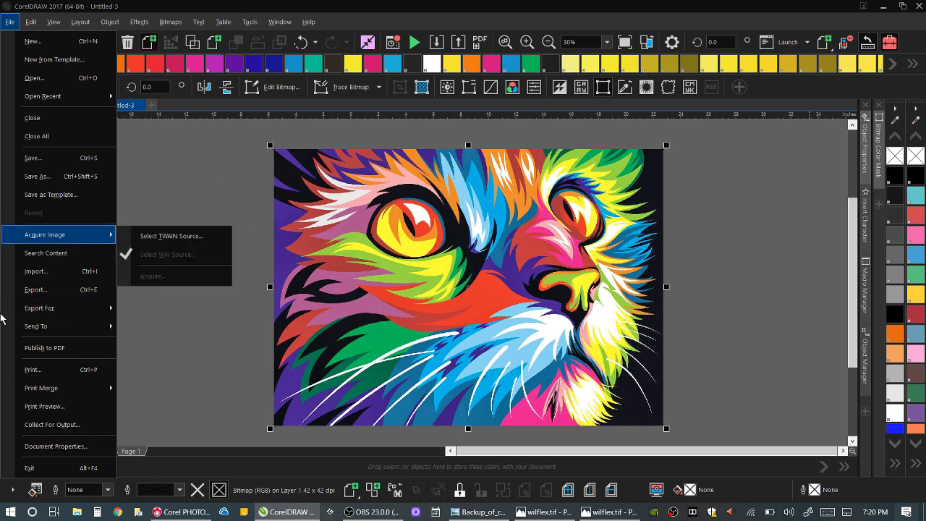
{"action": "left_click", "coordinate": [31, 368]}
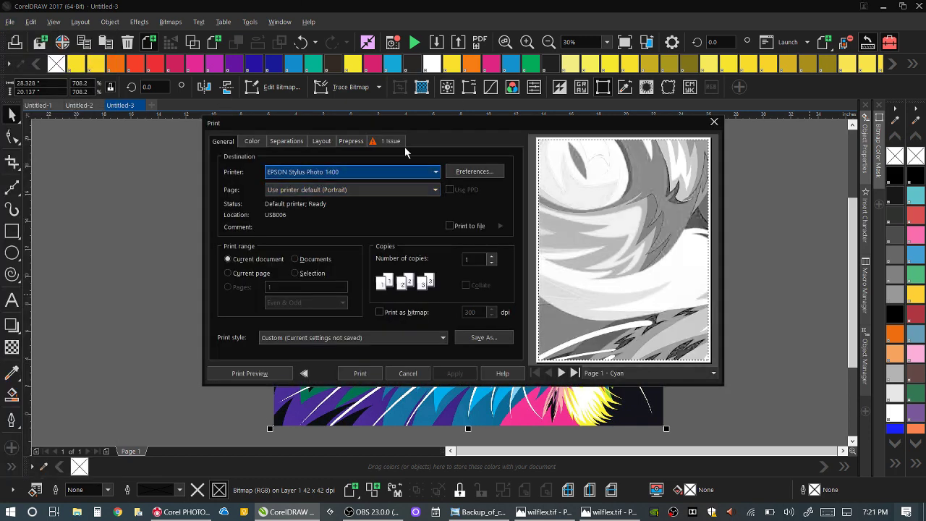
{"action": "left_click", "coordinate": [285, 142]}
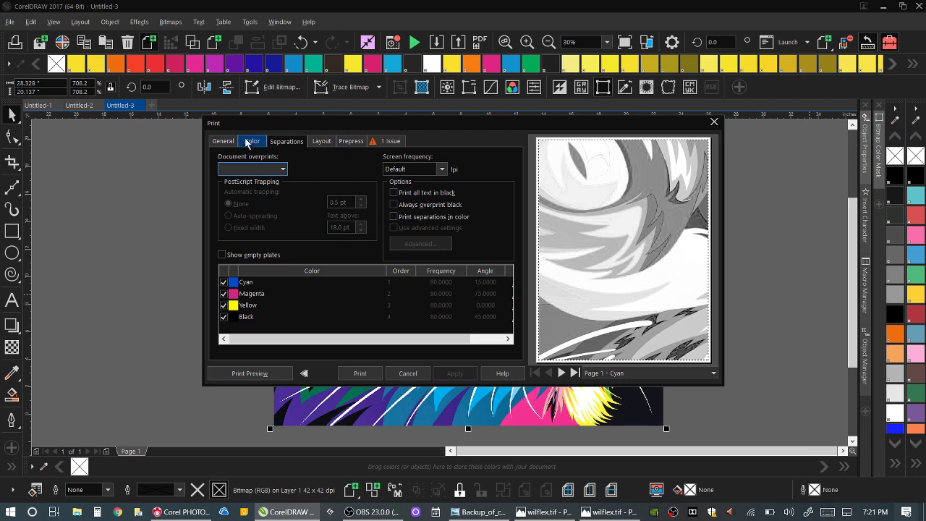
{"action": "left_click", "coordinate": [222, 144]}
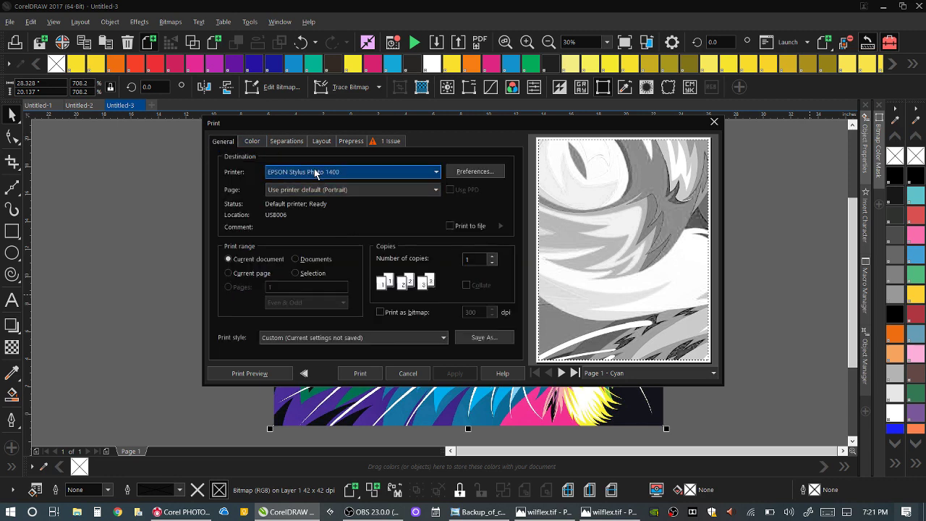
{"action": "left_click", "coordinate": [470, 174]}
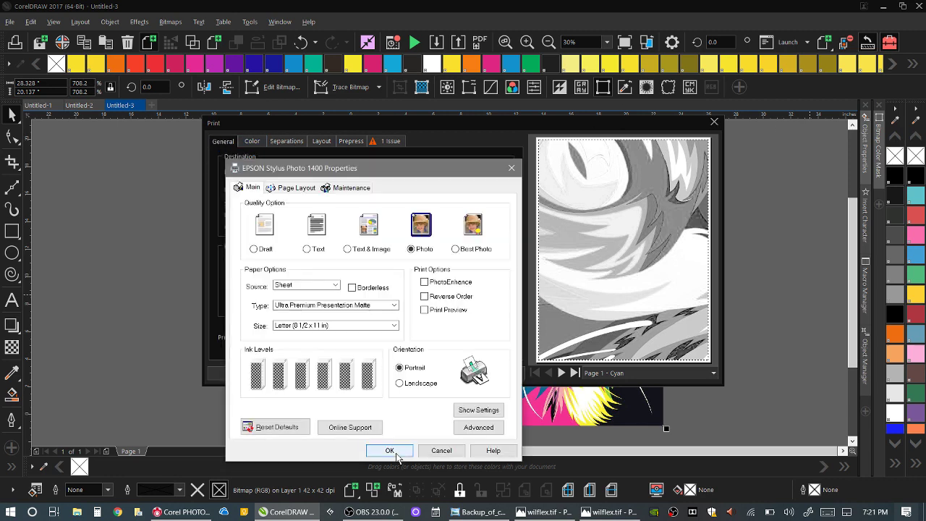
{"action": "left_click", "coordinate": [333, 325]}
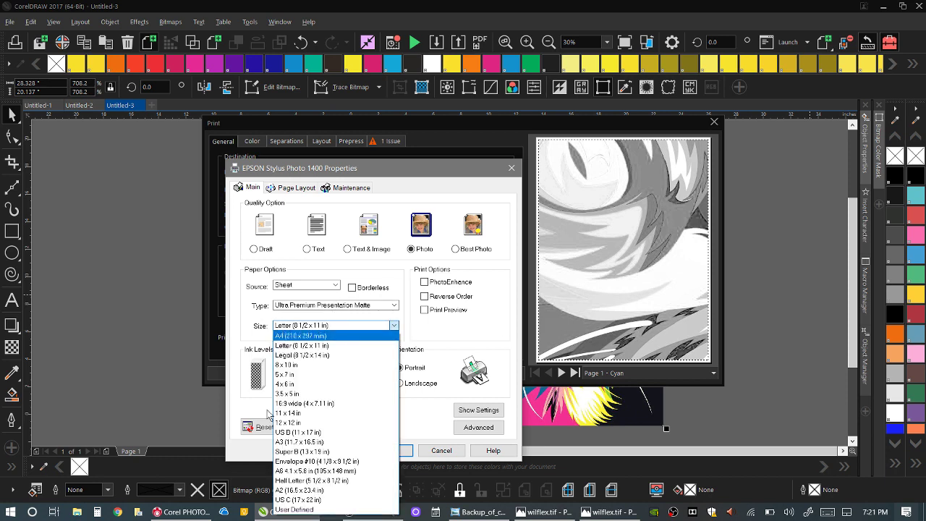
{"action": "left_click", "coordinate": [305, 452]}
{"action": "left_click", "coordinate": [384, 452]}
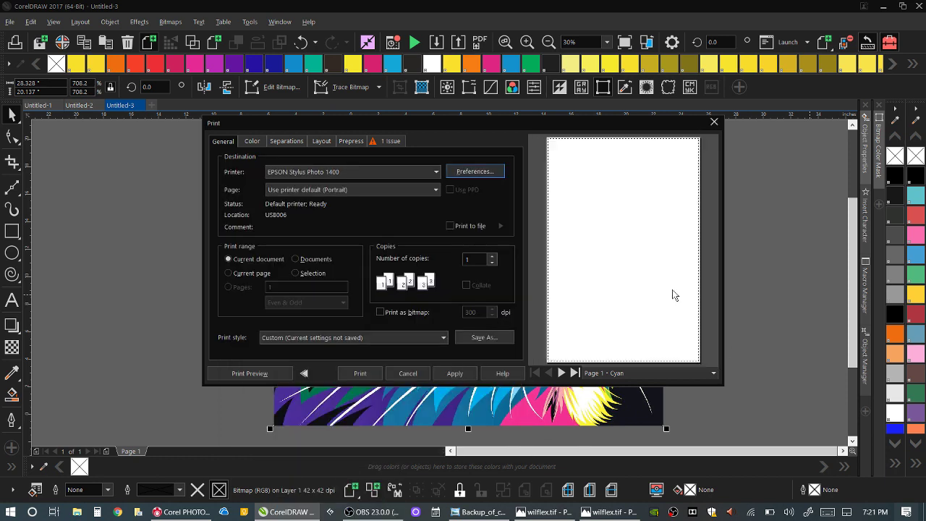
{"action": "left_click", "coordinate": [410, 373]}
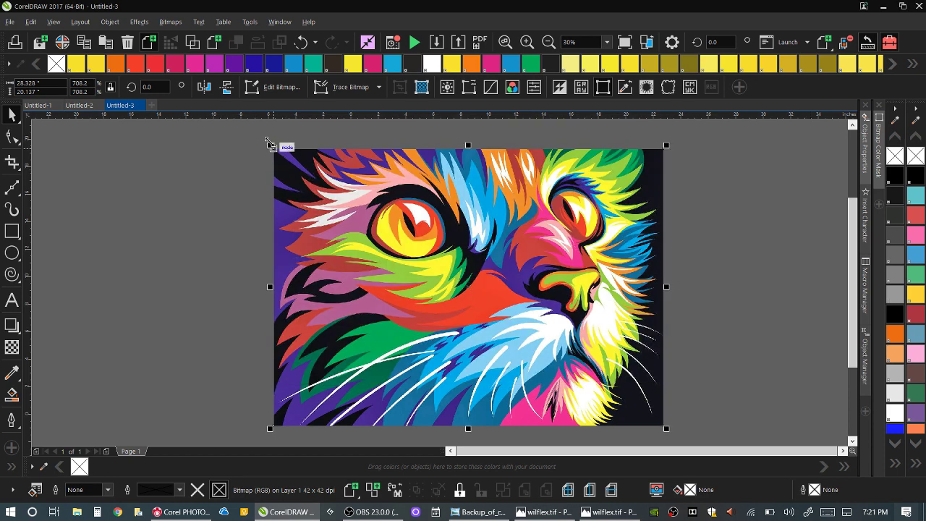
- Scale the cat bitmap down to about 12.5 × 8.9 in and place it across the page within its width
{"action": "left_click_drag", "start_coordinate": [269, 145], "coordinate": [529, 330]}
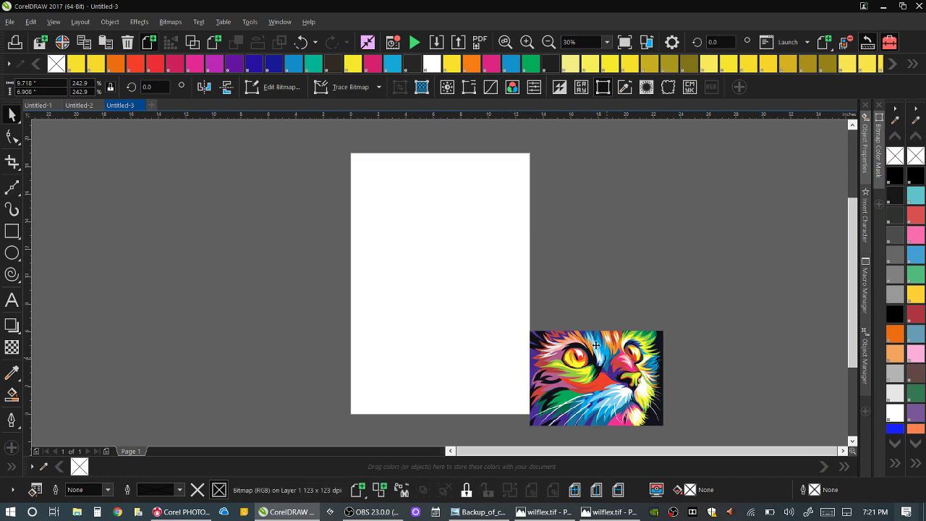
{"action": "left_click_drag", "start_coordinate": [447, 237], "coordinate": [453, 245]}
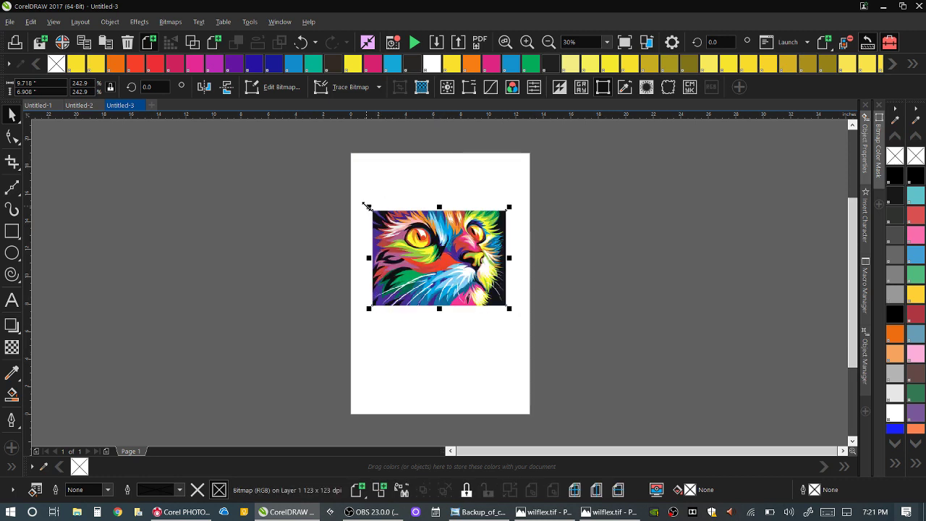
{"action": "left_click_drag", "start_coordinate": [364, 206], "coordinate": [280, 178]}
{"action": "left_click_drag", "start_coordinate": [472, 186], "coordinate": [492, 193]}
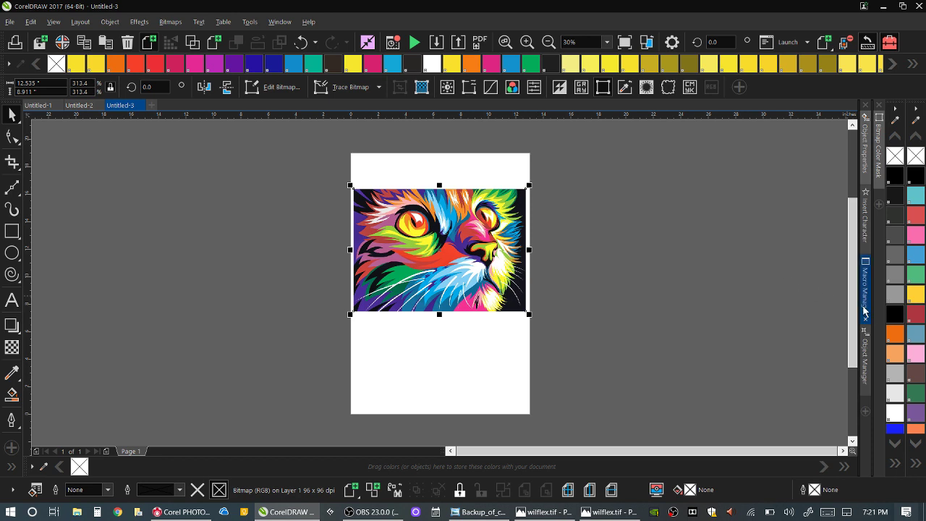
{"action": "left_click", "coordinate": [388, 280]}
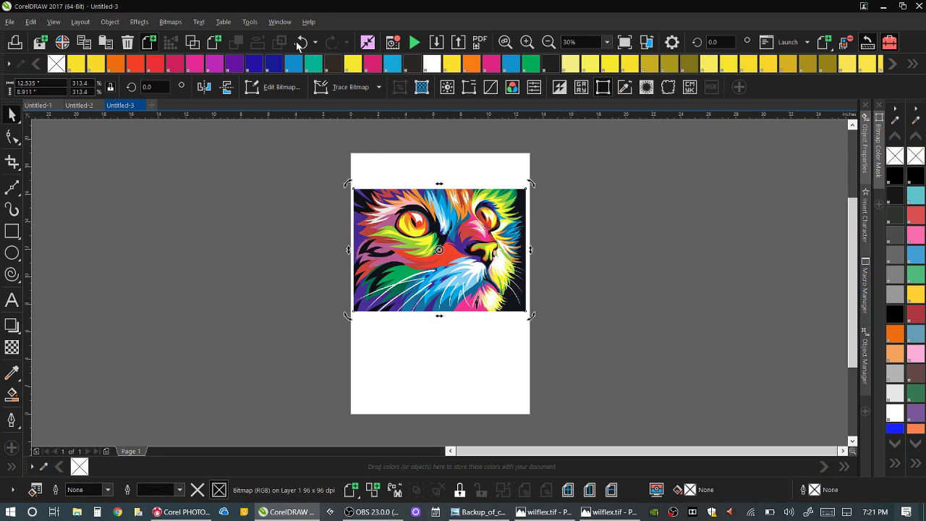
- Set the EPSON Stylus Photo 1400 paper size to Super B (13 x 19 in) in the print setup
{"action": "left_click", "coordinate": [10, 22]}
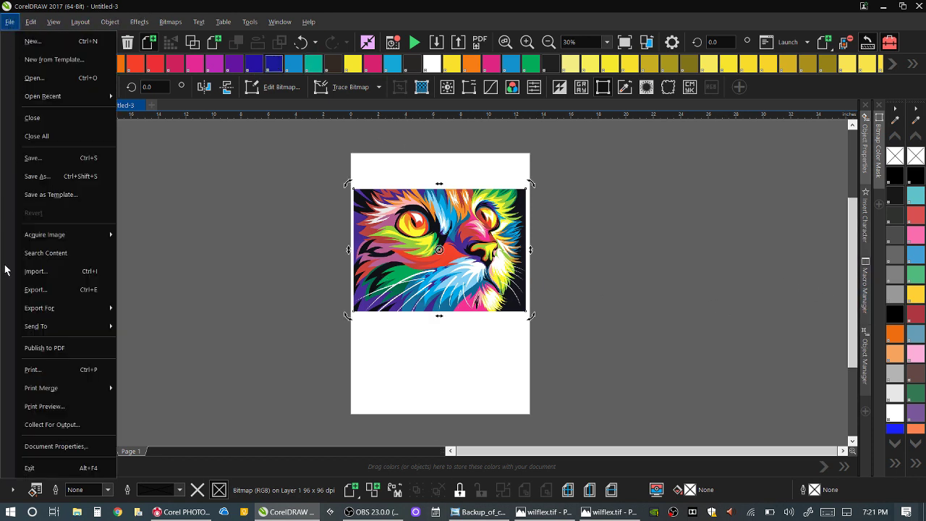
{"action": "left_click", "coordinate": [52, 372]}
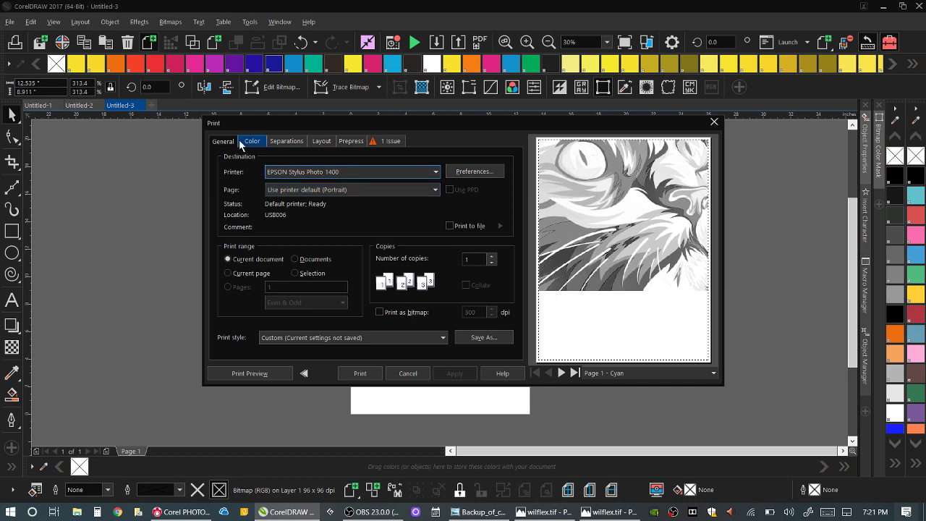
{"action": "left_click", "coordinate": [474, 171]}
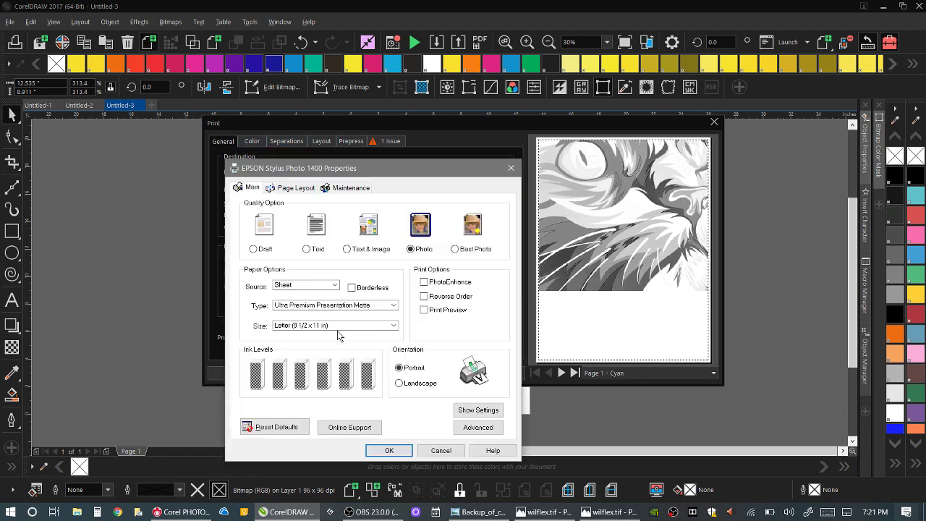
{"action": "left_click", "coordinate": [340, 327]}
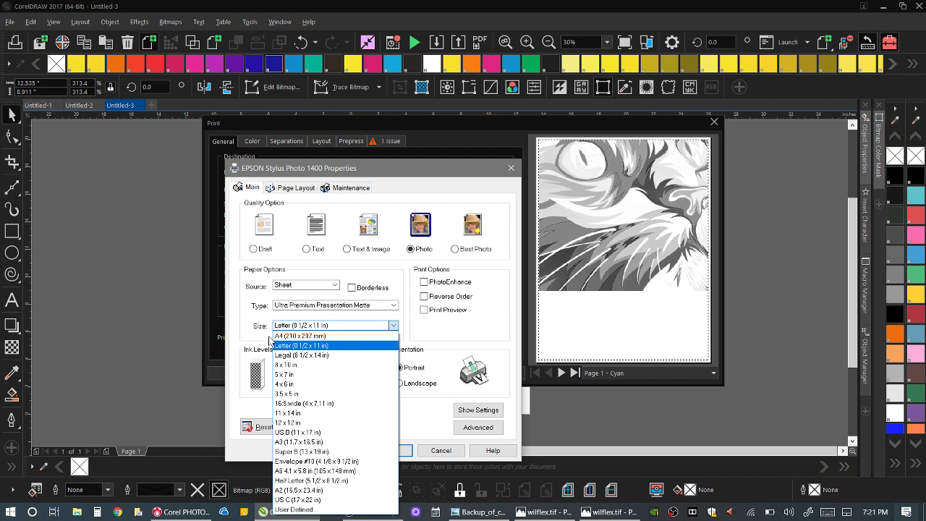
{"action": "left_click", "coordinate": [298, 451]}
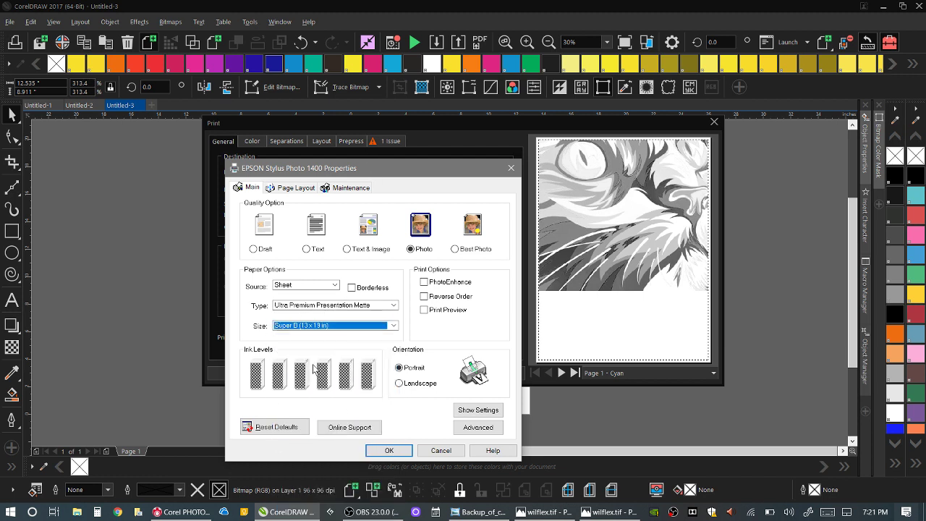
{"action": "left_click", "coordinate": [391, 450]}
- Review the print color and separation settings, preview the plates from Cyan through Black, and leave the print setup without printing
{"action": "left_click", "coordinate": [250, 142]}
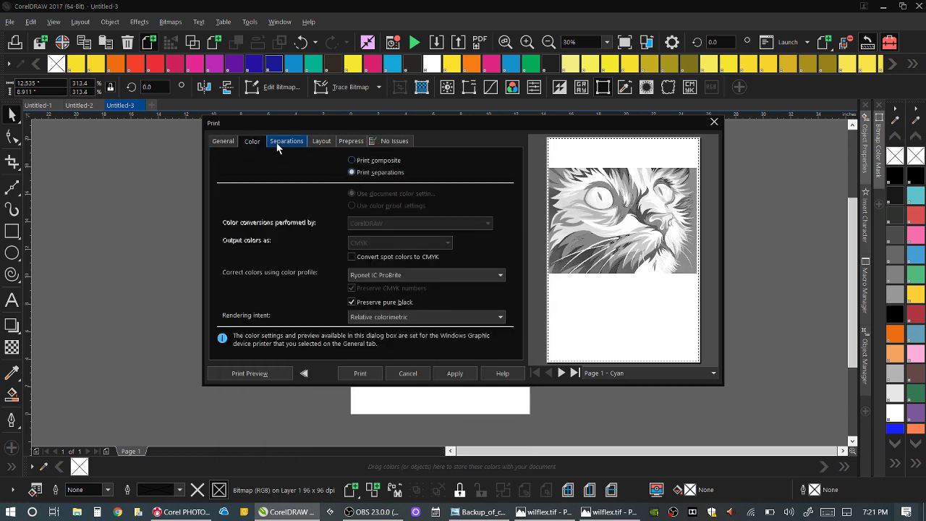
{"action": "left_click", "coordinate": [277, 145]}
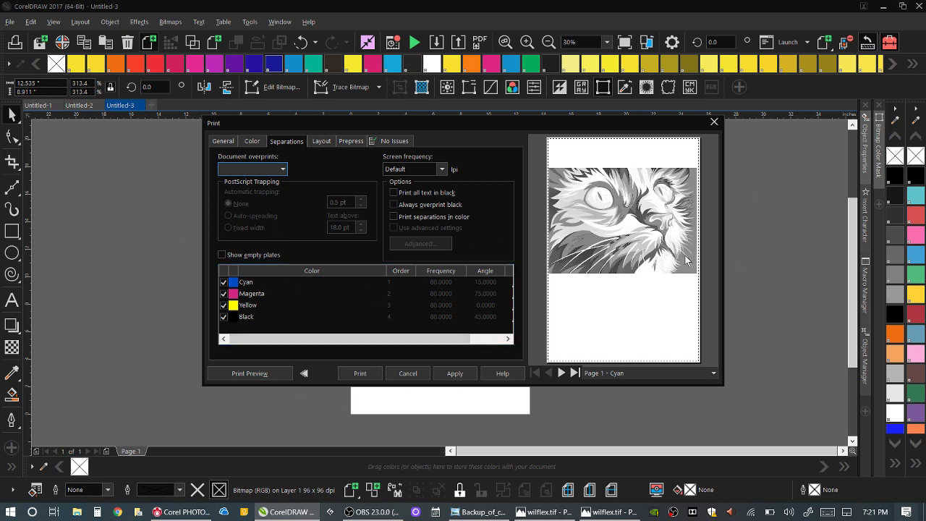
{"action": "left_click", "coordinate": [561, 373]}
{"action": "left_click", "coordinate": [561, 373]}
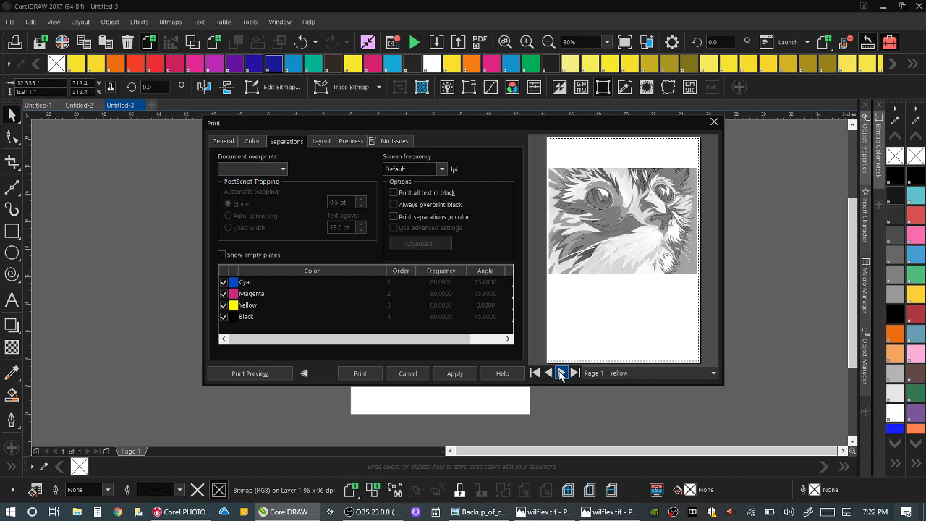
{"action": "left_click", "coordinate": [561, 373]}
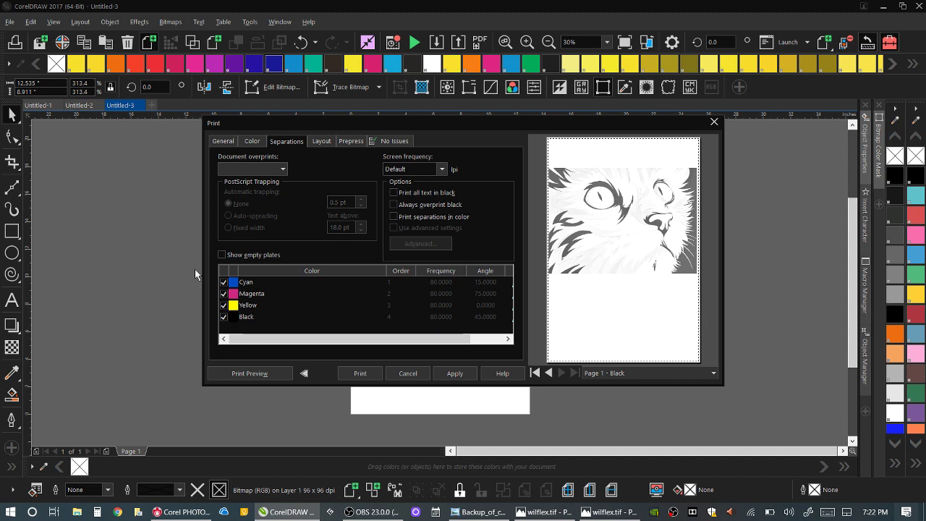
{"action": "left_click", "coordinate": [407, 373]}
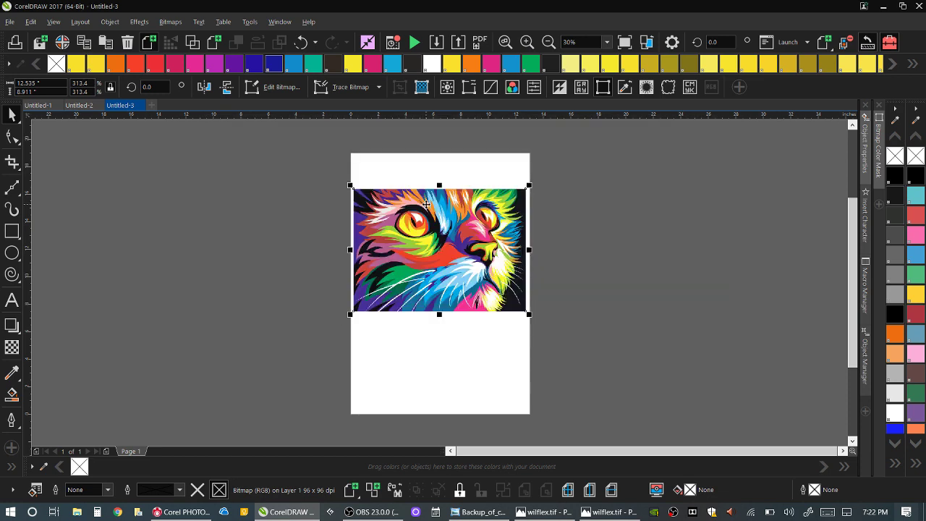
- Reposition the cat bitmap on the page so its left side sits close to the page's left edge
{"action": "left_click", "coordinate": [476, 245]}
{"action": "left_click", "coordinate": [527, 41]}
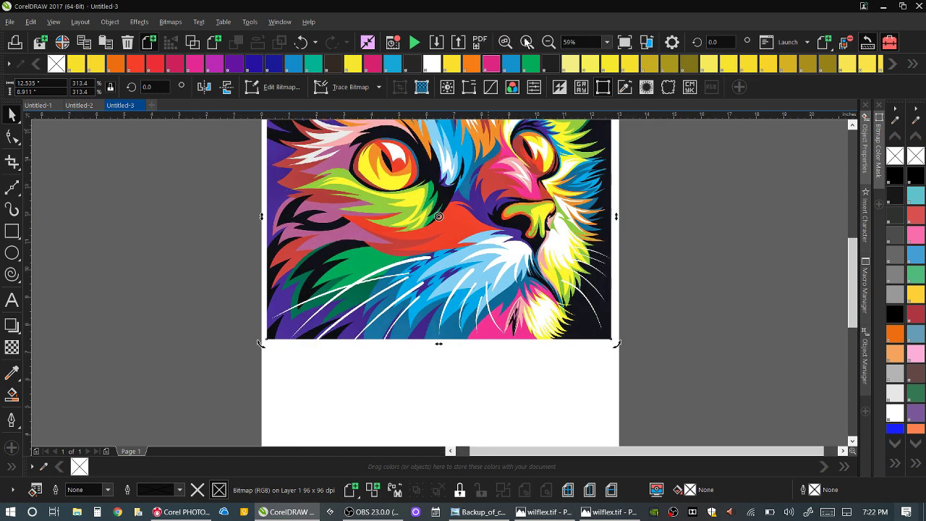
{"action": "left_click_drag", "start_coordinate": [418, 189], "coordinate": [422, 241]}
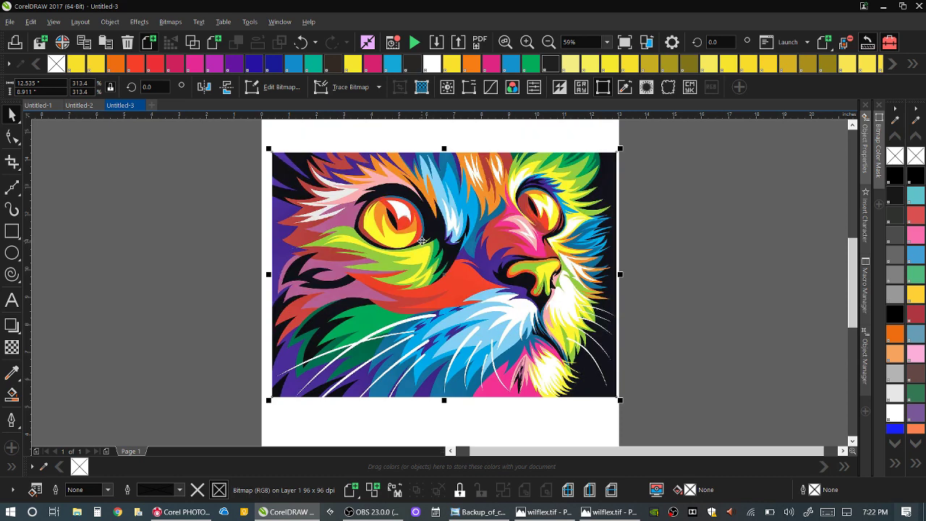
{"action": "left_click_drag", "start_coordinate": [381, 204], "coordinate": [373, 199]}
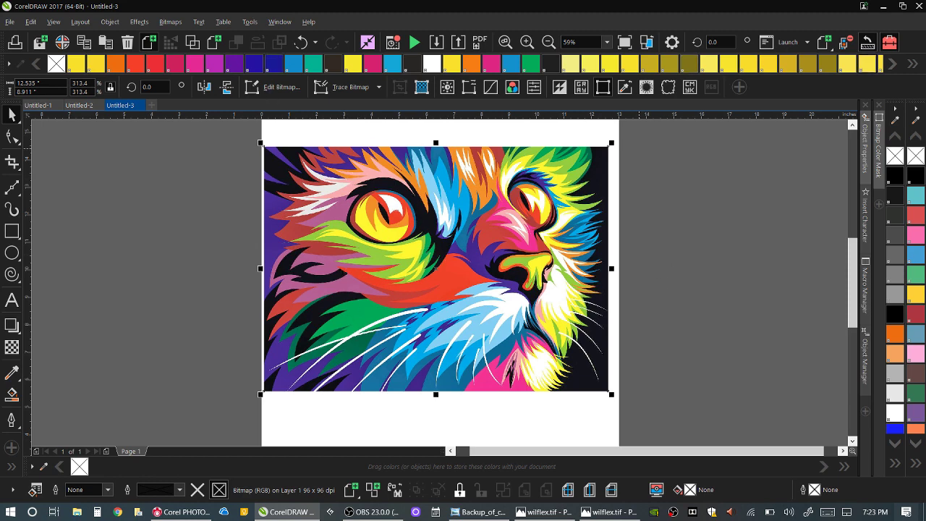
- Open Backup_of_cat.tif from the desktop in Windows Photo Viewer, compare its colors with the cat bitmap in CorelDRAW, and close it
{"action": "left_click", "coordinate": [902, 6]}
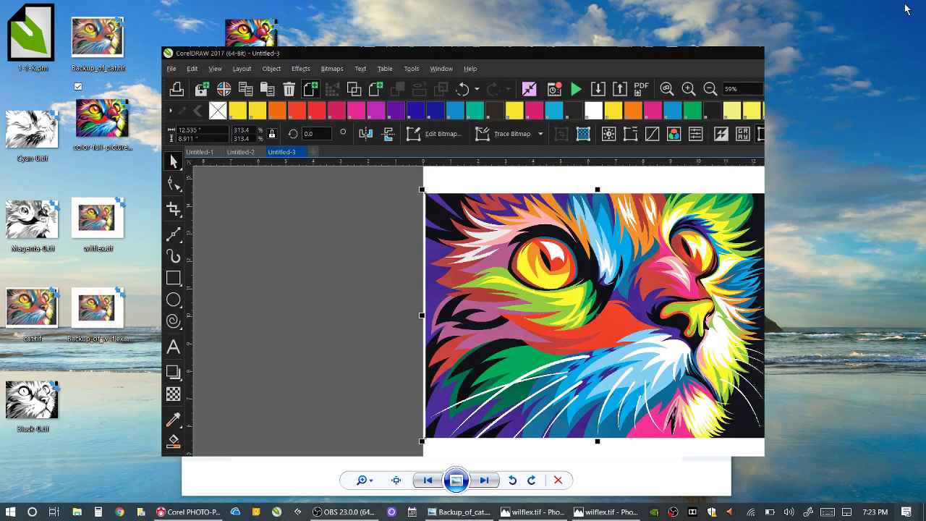
{"action": "left_click_drag", "start_coordinate": [341, 53], "coordinate": [513, 33]}
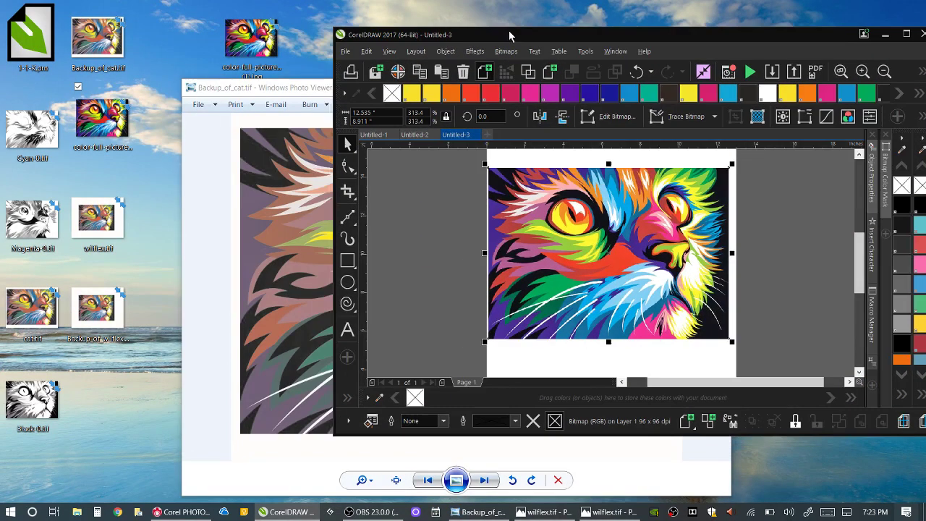
{"action": "double_click", "coordinate": [98, 38]}
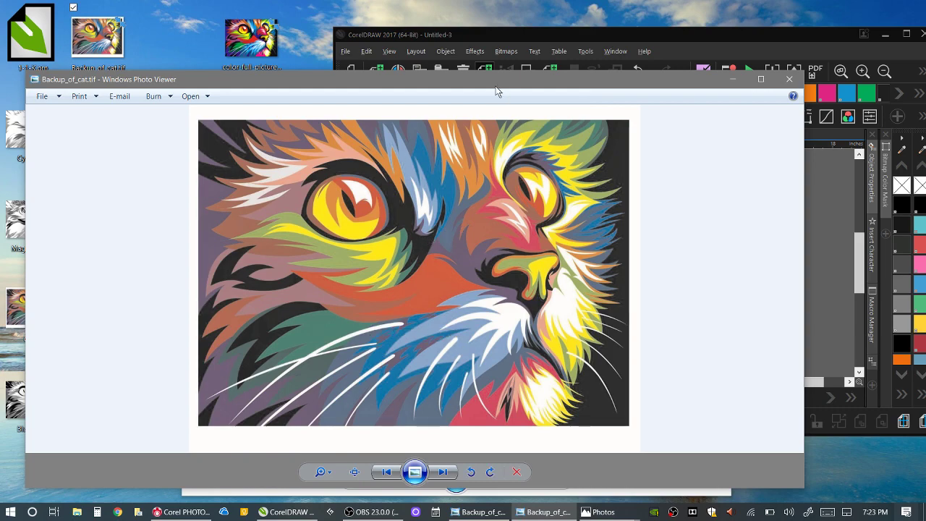
{"action": "left_click_drag", "start_coordinate": [496, 91], "coordinate": [212, 45]}
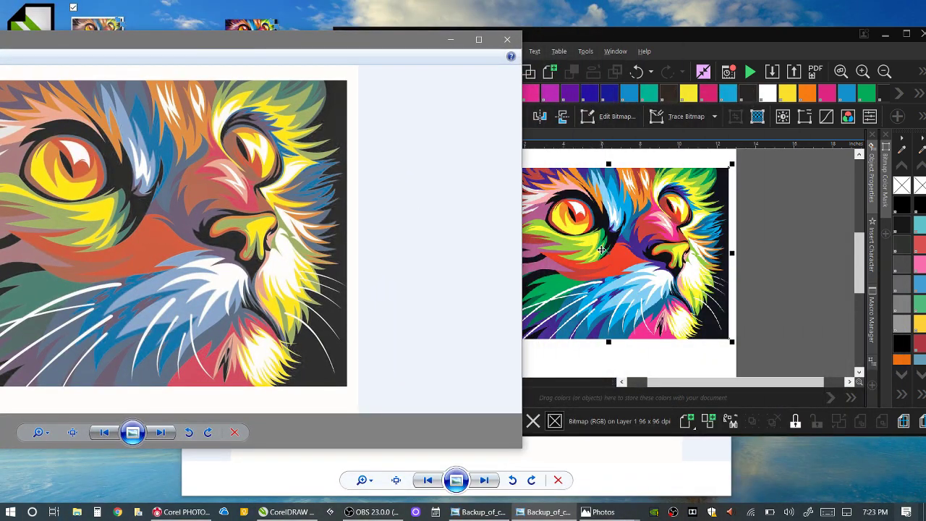
{"action": "mouse_move", "coordinate": [129, 46]}
{"action": "left_mouse_down"}
{"action": "mouse_move", "coordinate": [162, 52]}
{"action": "mouse_move", "coordinate": [436, 244]}
{"action": "mouse_move", "coordinate": [408, 123]}
{"action": "mouse_move", "coordinate": [330, 195]}
{"action": "mouse_move", "coordinate": [290, 150]}
{"action": "mouse_move", "coordinate": [122, 62]}
{"action": "left_mouse_up"}
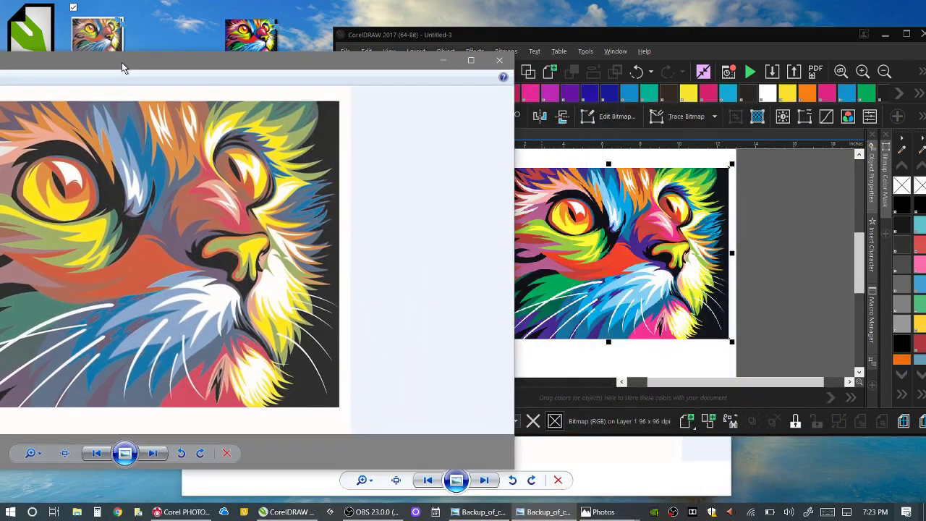
{"action": "left_click", "coordinate": [499, 60]}
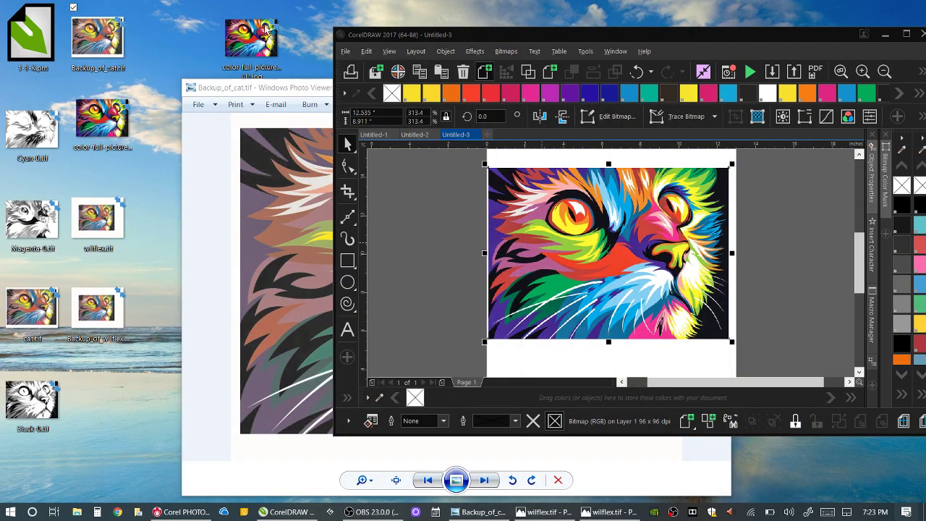
- Open wilflex.tif from the desktop, compare its colors side by side with the cat bitmap in CorelDRAW, and close it
{"action": "double_click", "coordinate": [98, 217]}
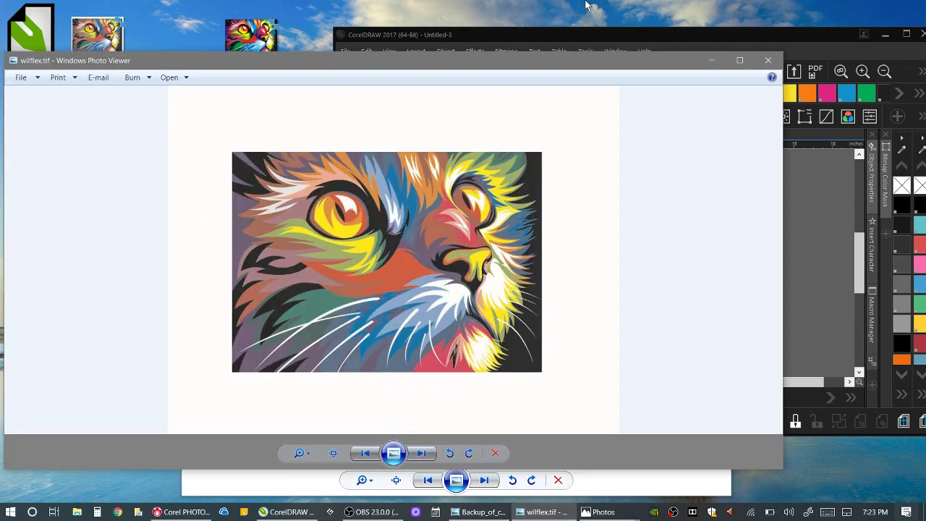
{"action": "left_click_drag", "start_coordinate": [506, 68], "coordinate": [699, 272]}
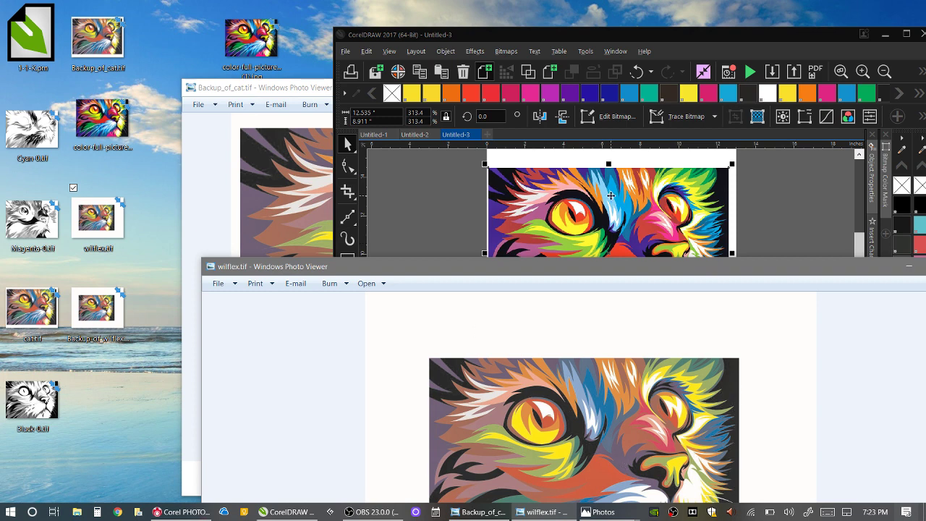
{"action": "left_click_drag", "start_coordinate": [504, 257], "coordinate": [499, 241]}
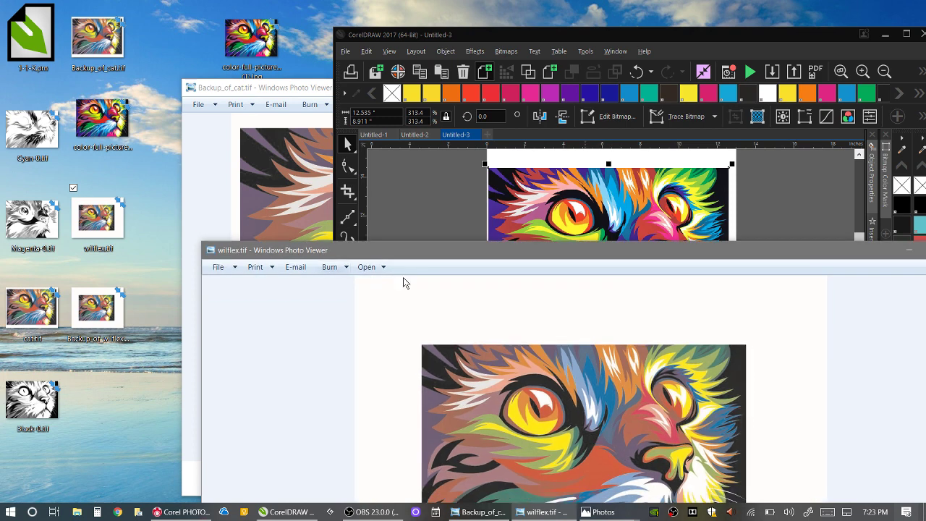
{"action": "left_click_drag", "start_coordinate": [431, 254], "coordinate": [0, 26]}
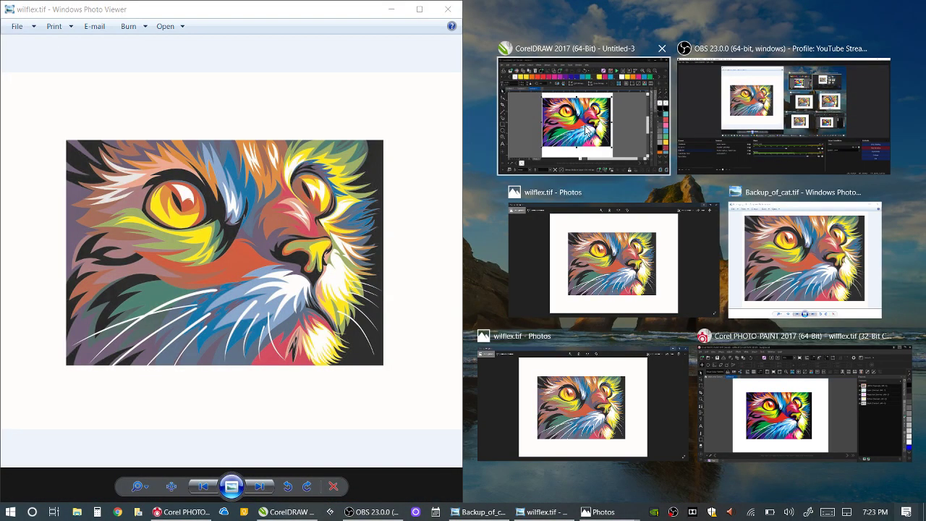
{"action": "left_click", "coordinate": [523, 74]}
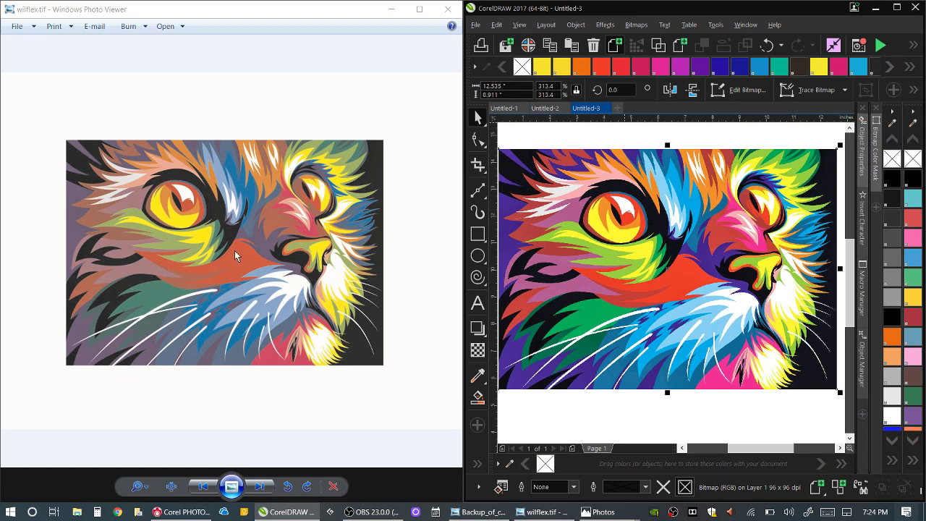
{"action": "left_click_drag", "start_coordinate": [321, 14], "coordinate": [450, 38]}
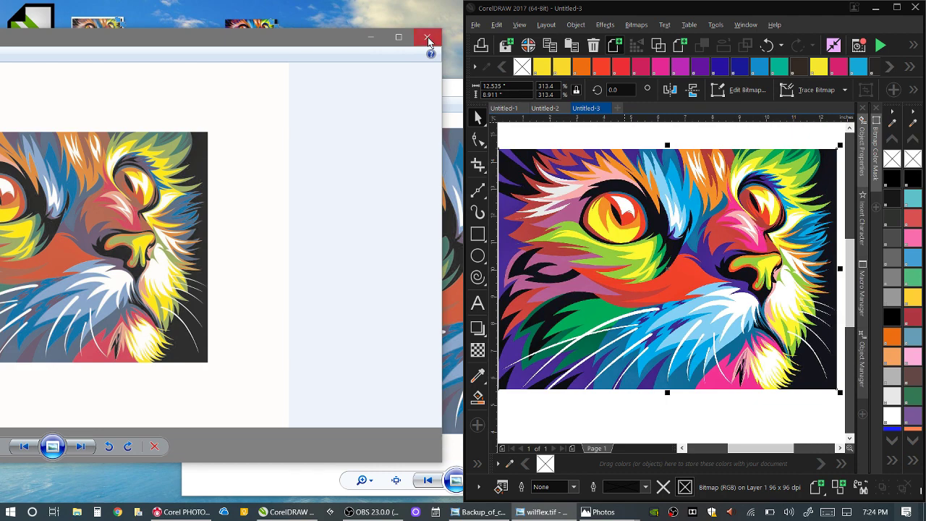
{"action": "left_click", "coordinate": [428, 39]}
- Maximize the CorelDRAW window and nudge the cat bitmap slightly on the page
{"action": "left_click_drag", "start_coordinate": [833, 9], "coordinate": [581, 33]}
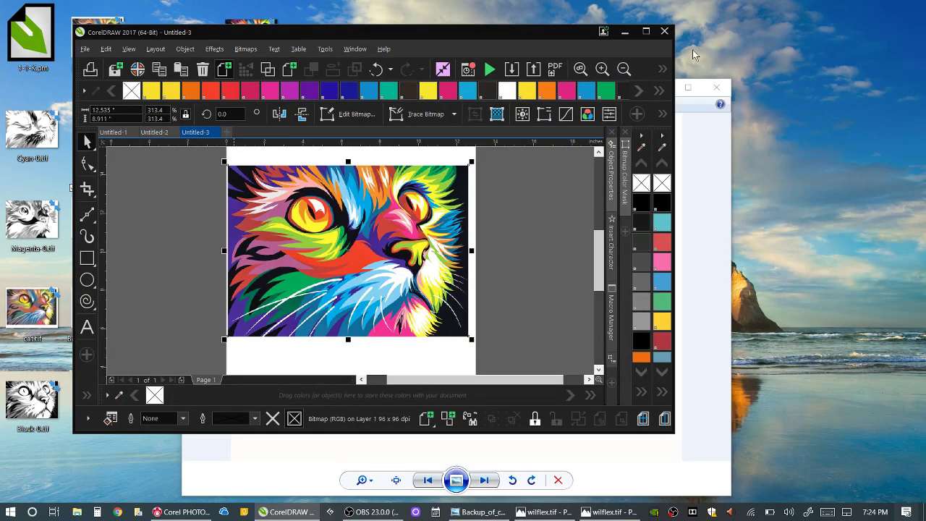
{"action": "left_click", "coordinate": [646, 29]}
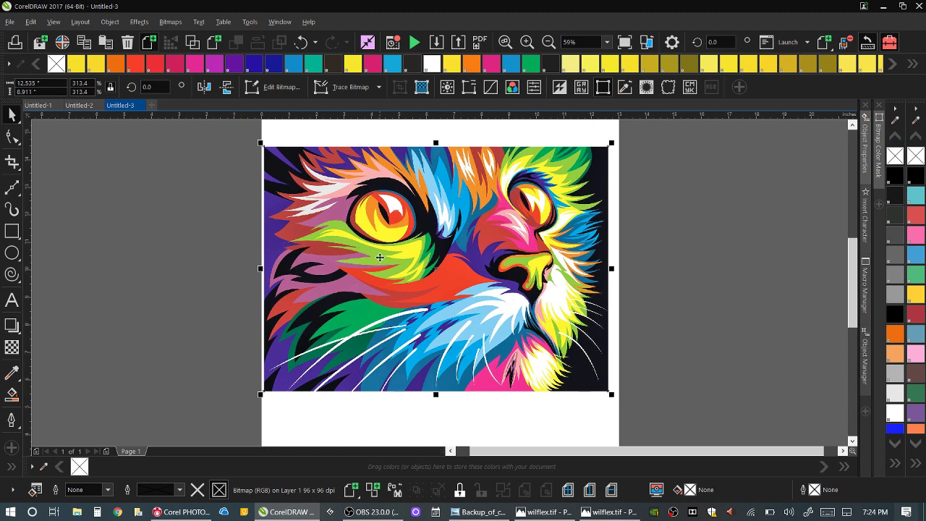
{"action": "left_click_drag", "start_coordinate": [368, 239], "coordinate": [370, 240]}
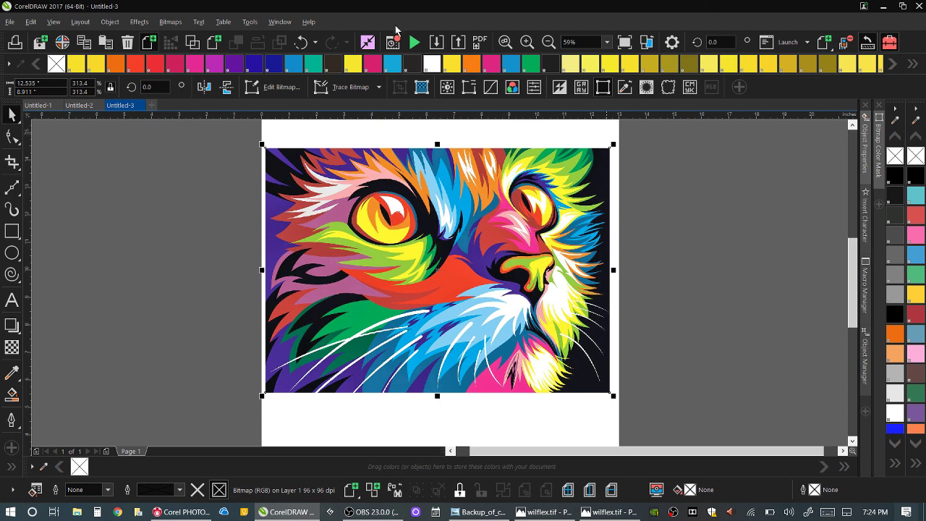
- Open the Resample settings for the cat bitmap and switch the Windows power mode to Better battery
{"action": "left_click", "coordinate": [422, 87]}
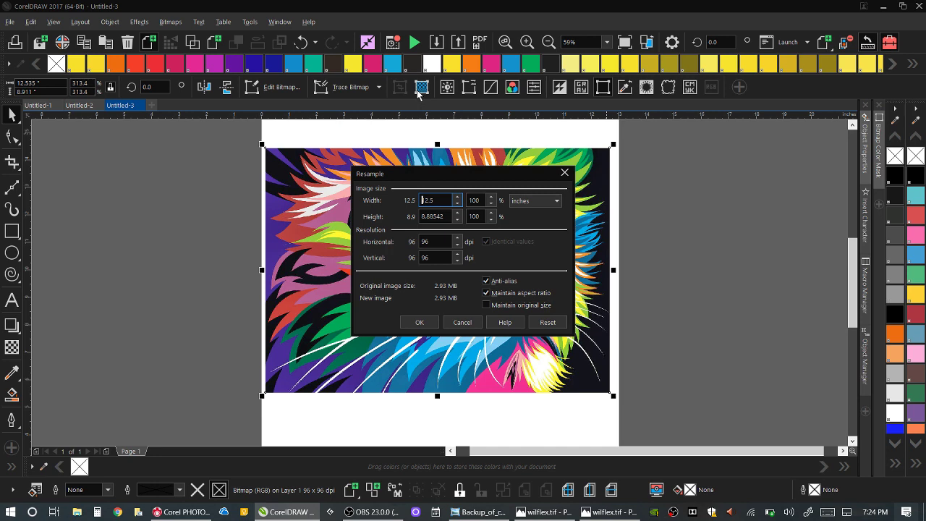
{"action": "left_click", "coordinate": [771, 512]}
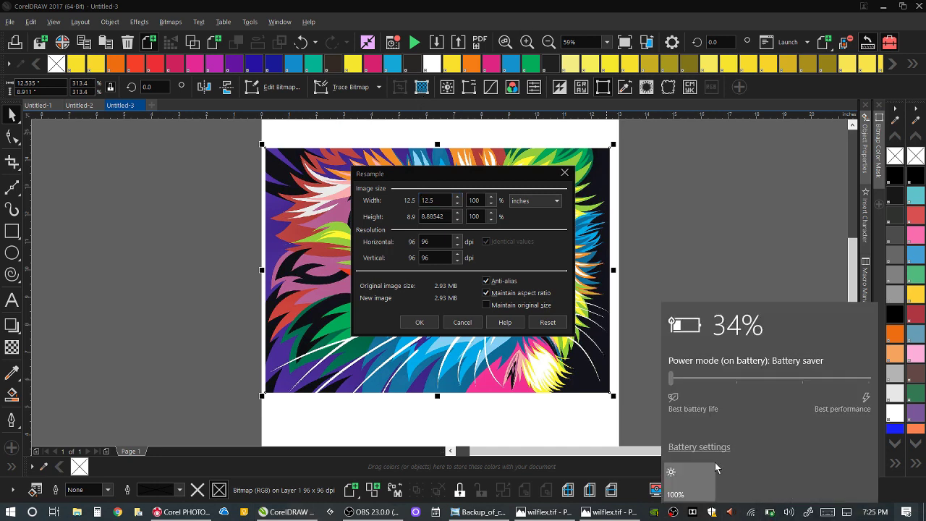
{"action": "left_click", "coordinate": [756, 379]}
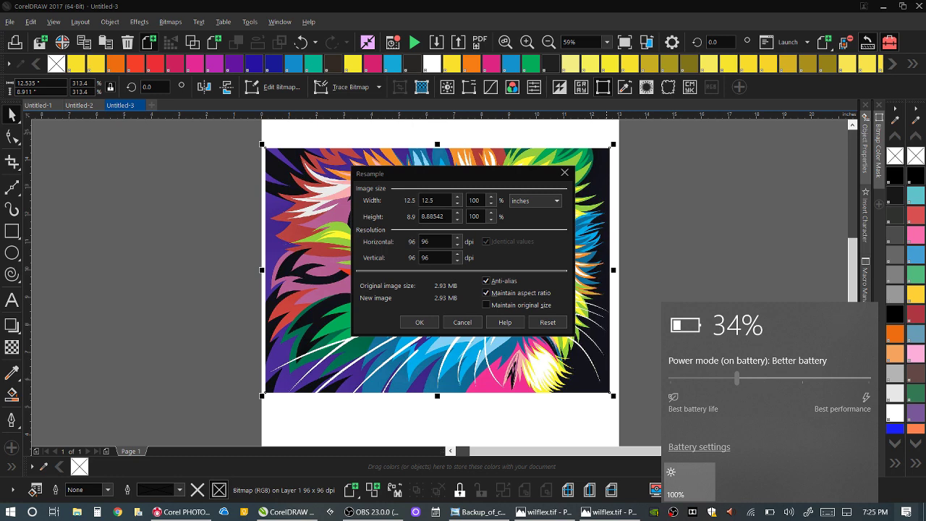
- Resample the cat bitmap to 300 dpi at 10 inches wide, and enlarge it on the page to about 12.72 x 9.04 in
{"action": "left_click_drag", "start_coordinate": [438, 241], "coordinate": [411, 242]}
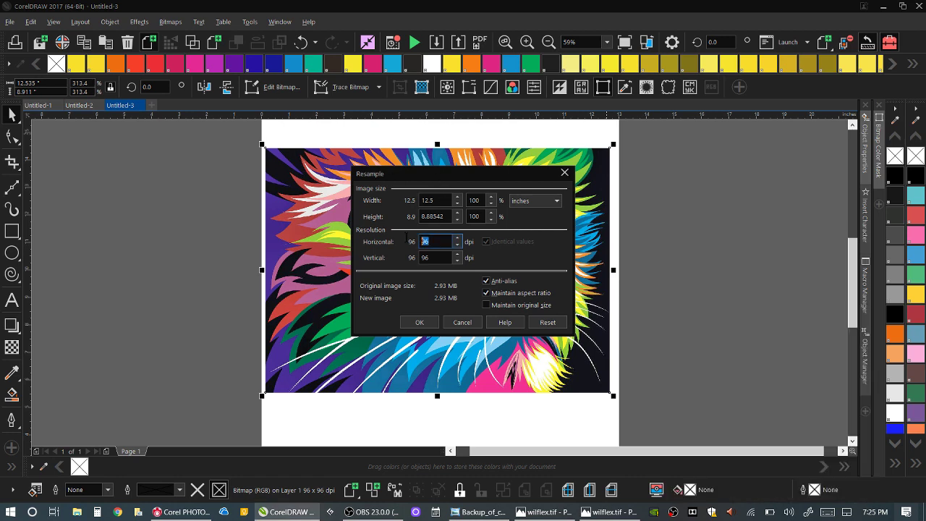
{"action": "type", "text": "300"}
{"action": "left_click_drag", "start_coordinate": [436, 202], "coordinate": [319, 205]}
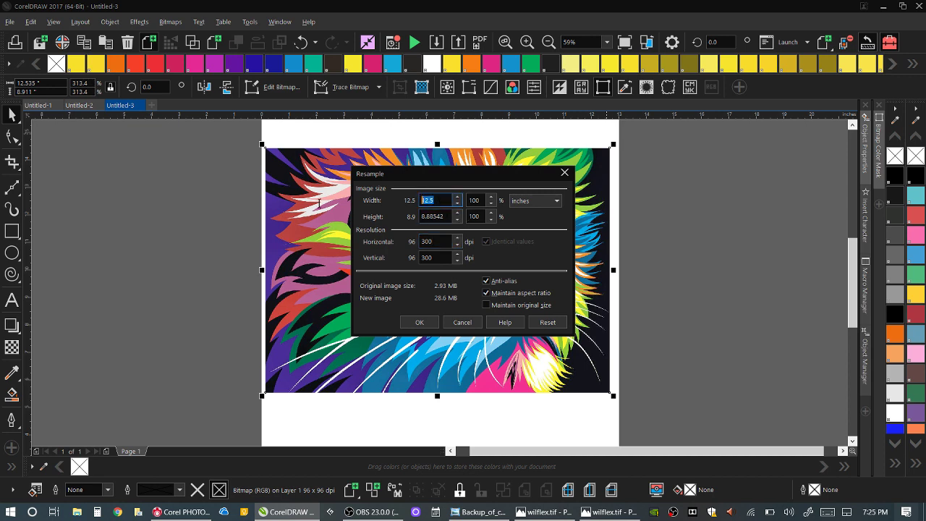
{"action": "type", "text": "10"}
{"action": "key", "text": "Return"}
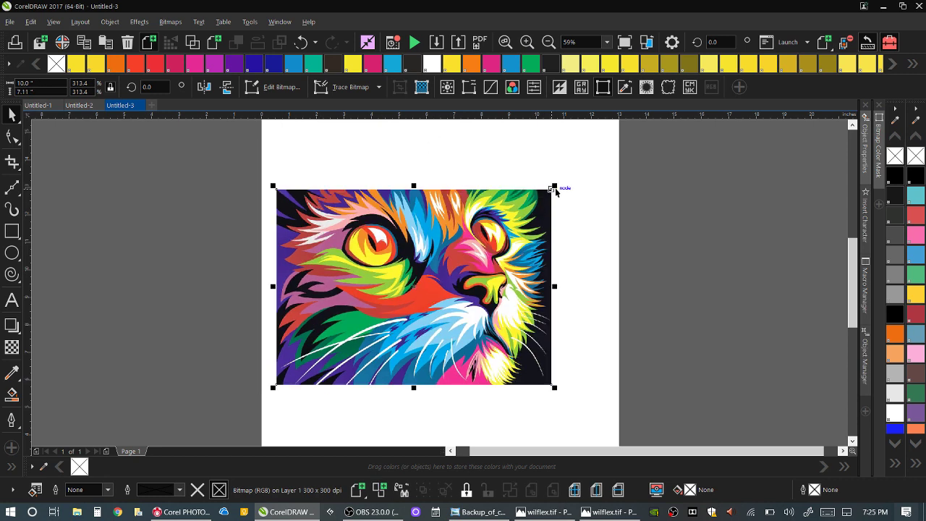
{"action": "left_click_drag", "start_coordinate": [554, 186], "coordinate": [626, 132]}
{"action": "left_click_drag", "start_coordinate": [469, 240], "coordinate": [461, 241]}
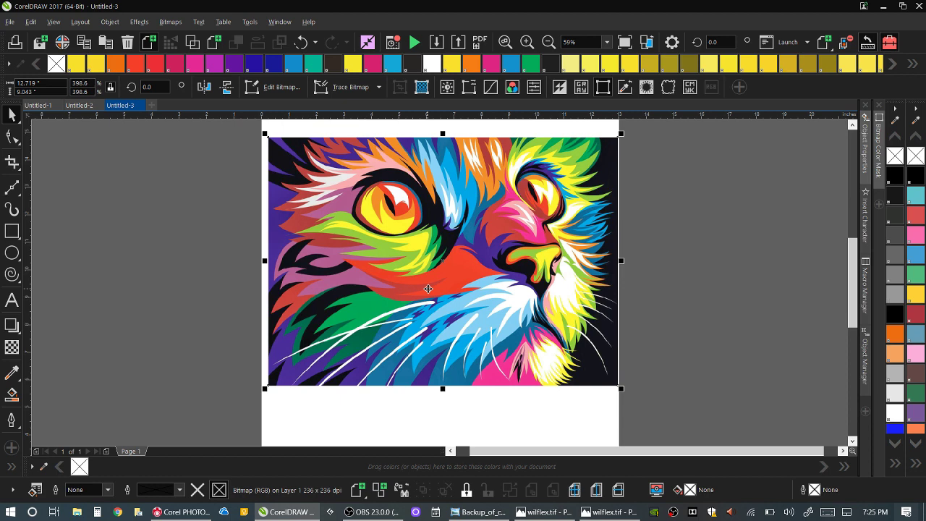
- Review the enlarged cat bitmap's size and resolution in the Resample settings, and cancel without resampling
{"action": "left_click", "coordinate": [170, 26]}
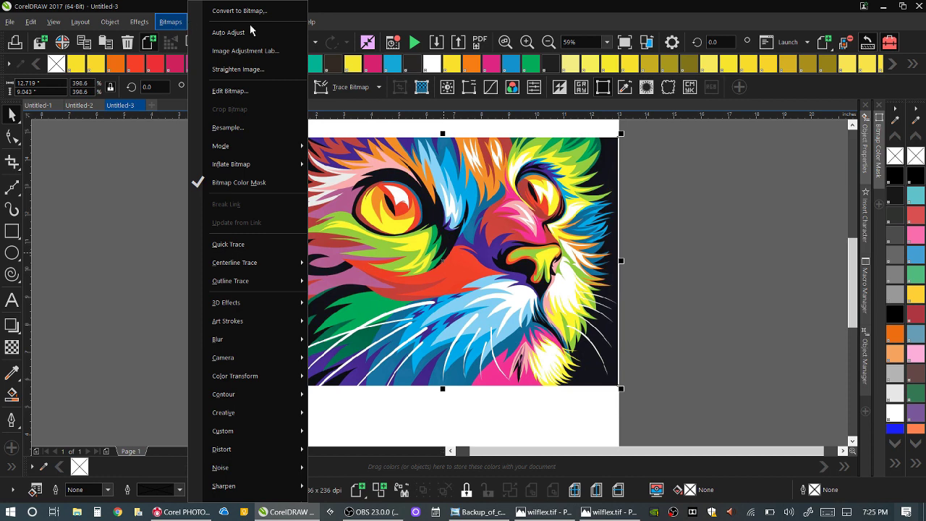
{"action": "mouse_move", "coordinate": [246, 149]}
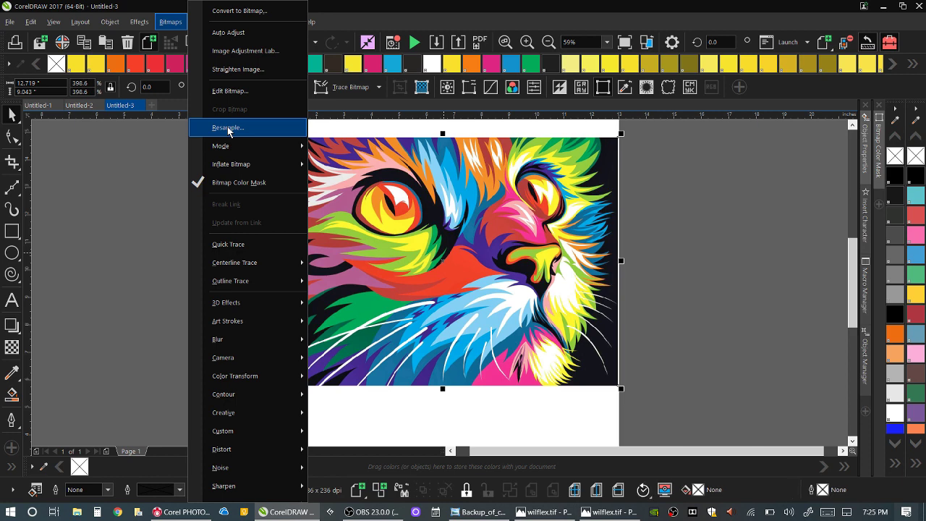
{"action": "left_click", "coordinate": [228, 128]}
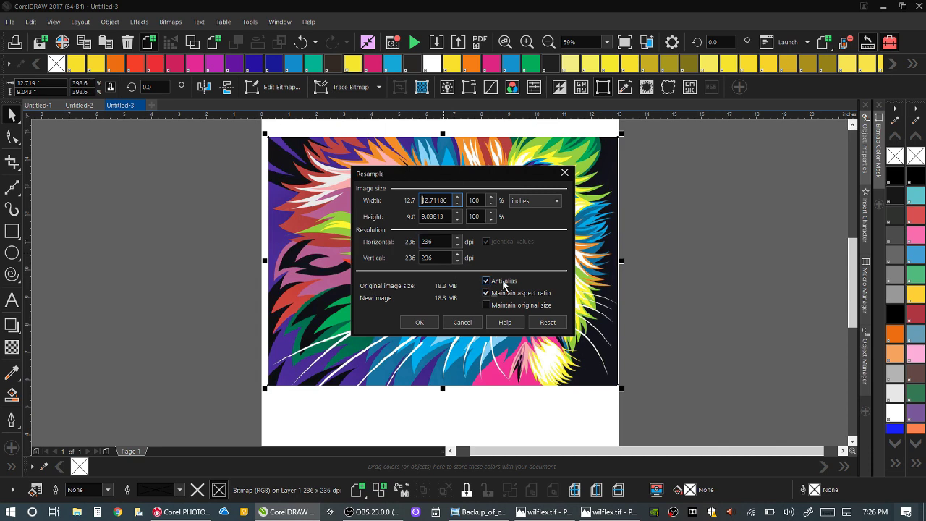
{"action": "left_click", "coordinate": [437, 243]}
{"action": "left_click", "coordinate": [463, 322]}
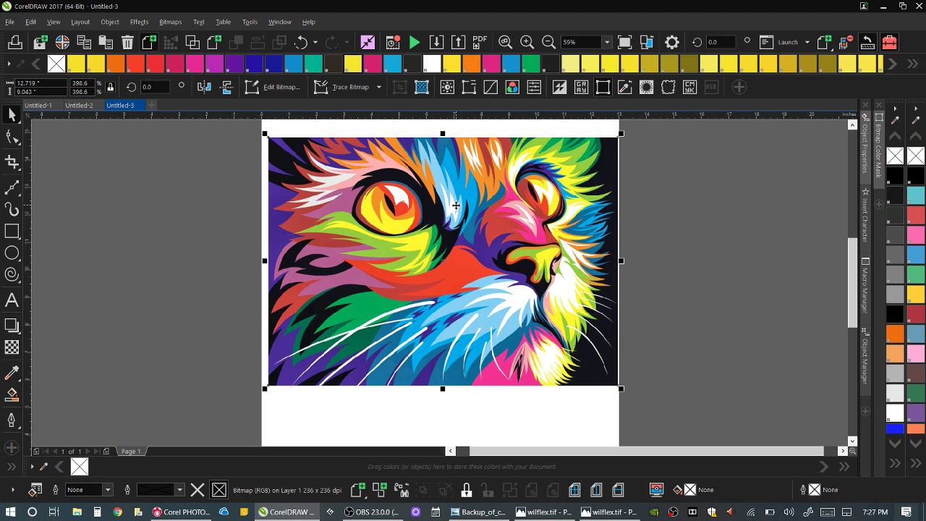
- Convert the cat bitmap from RGB to CMYK and reposition it to fit within the page width
{"action": "left_click", "coordinate": [494, 189]}
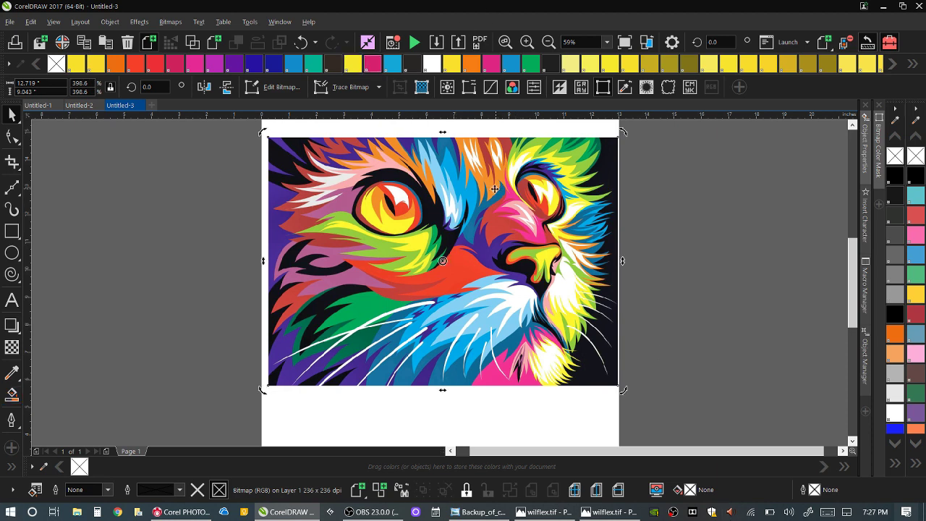
{"action": "left_click_drag", "start_coordinate": [494, 189], "coordinate": [500, 199]}
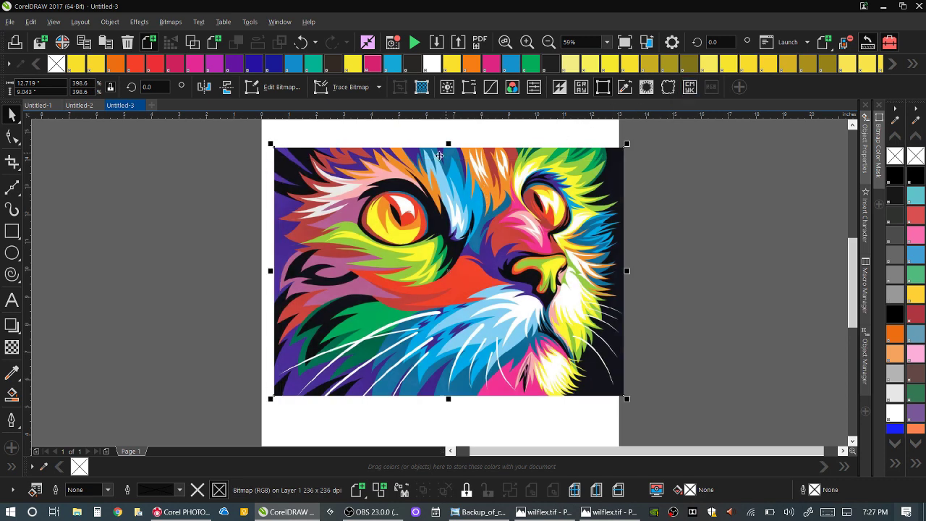
{"action": "left_click_drag", "start_coordinate": [432, 194], "coordinate": [429, 193]}
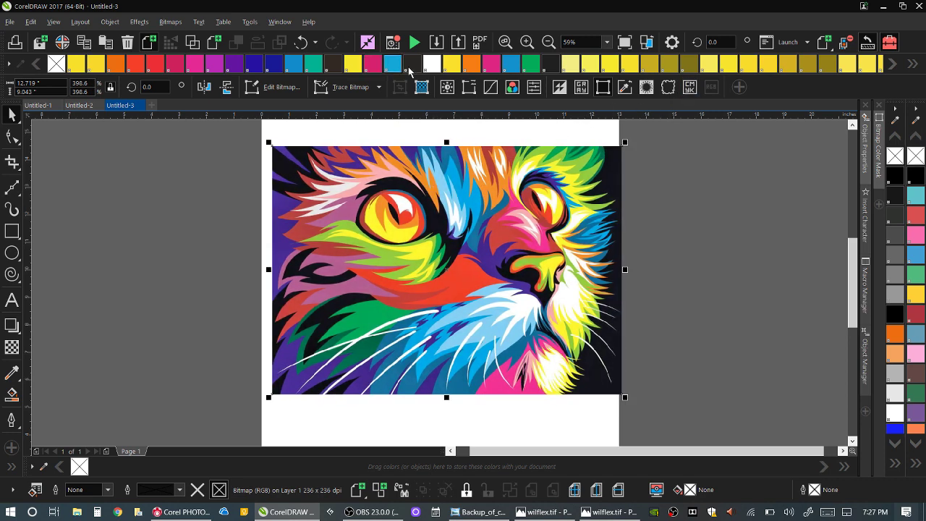
{"action": "left_click", "coordinate": [691, 89]}
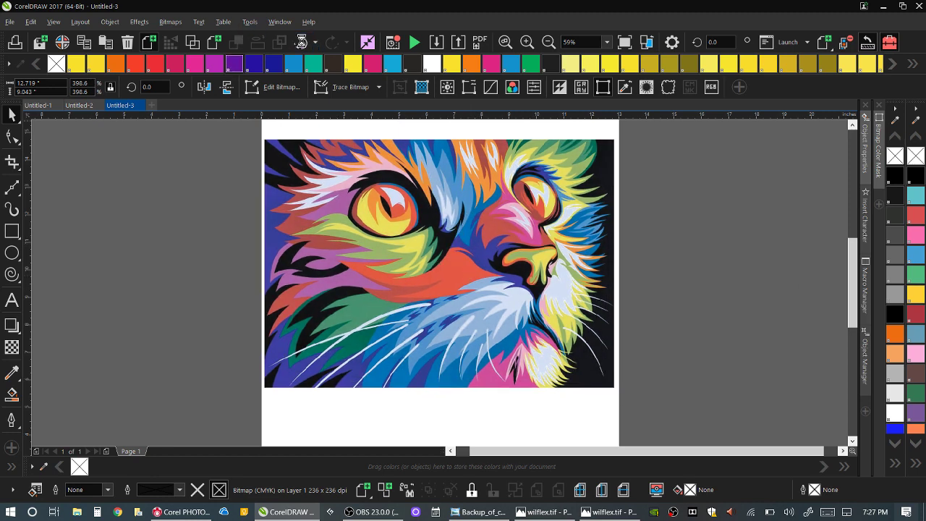
{"action": "left_click", "coordinate": [301, 42]}
{"action": "left_click", "coordinate": [371, 249]}
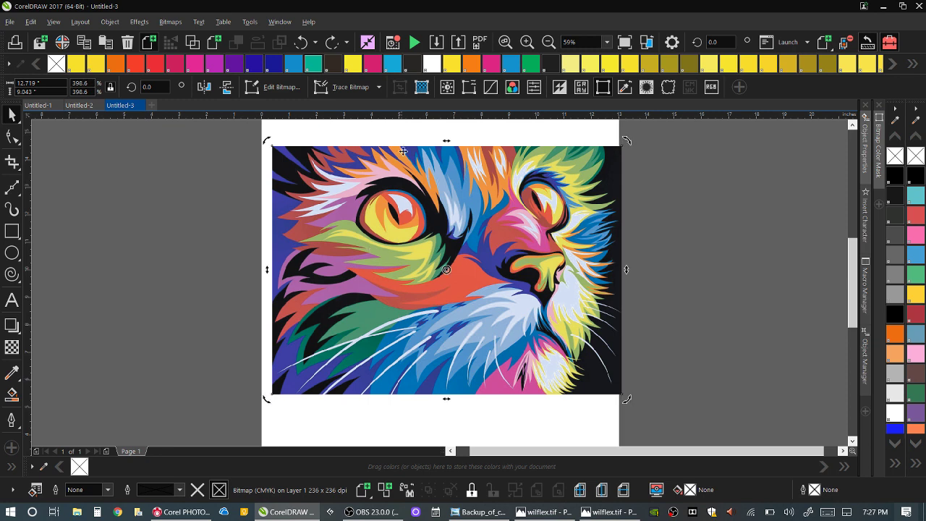
{"action": "left_click_drag", "start_coordinate": [449, 222], "coordinate": [415, 216]}
- Review the default color management settings, including the CMYK color profile, and cancel without changes
{"action": "left_click", "coordinate": [251, 23]}
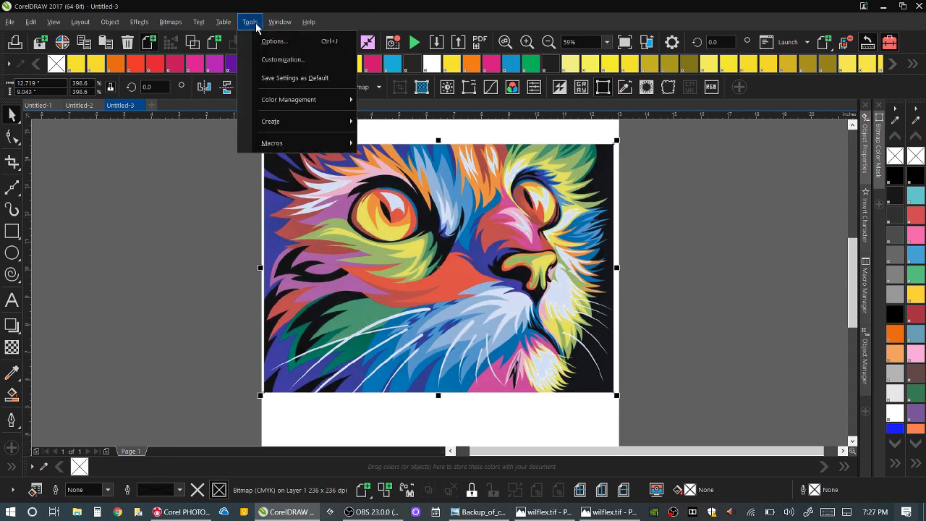
{"action": "mouse_move", "coordinate": [277, 101]}
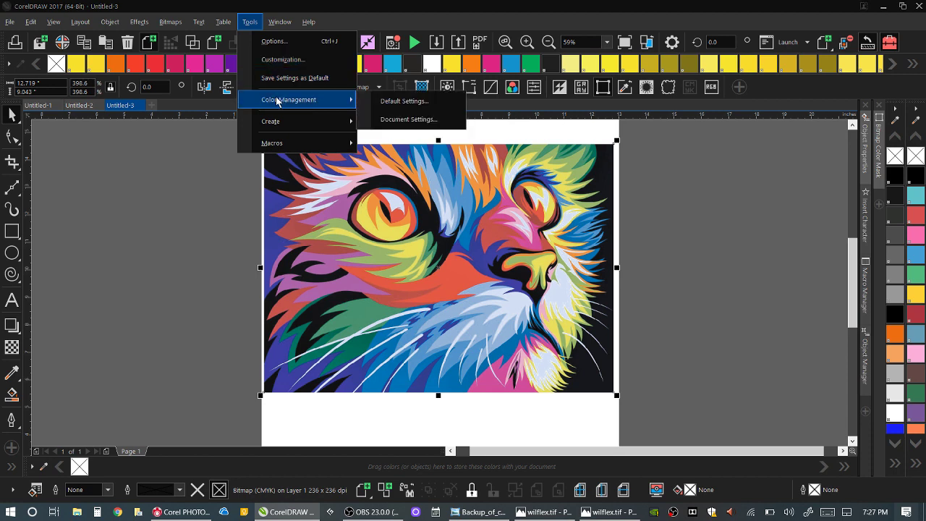
{"action": "left_click", "coordinate": [400, 103]}
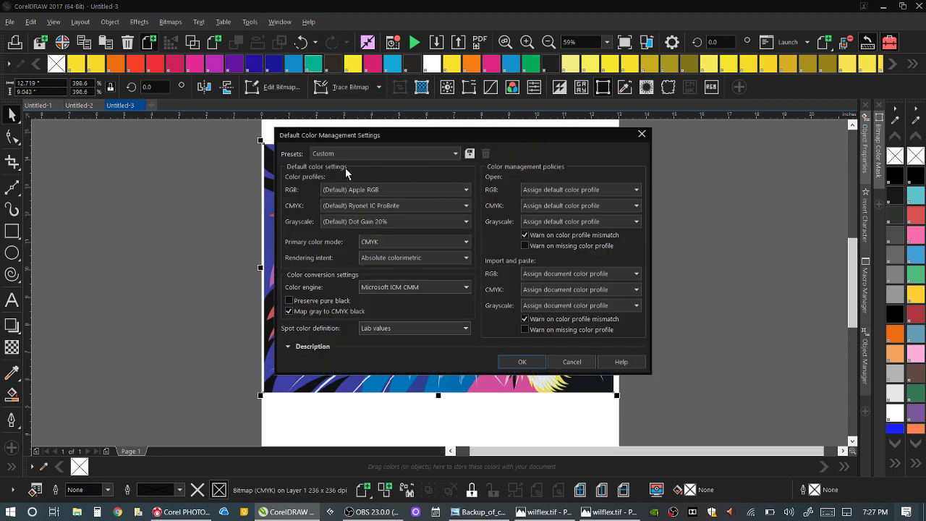
{"action": "left_click", "coordinate": [355, 207]}
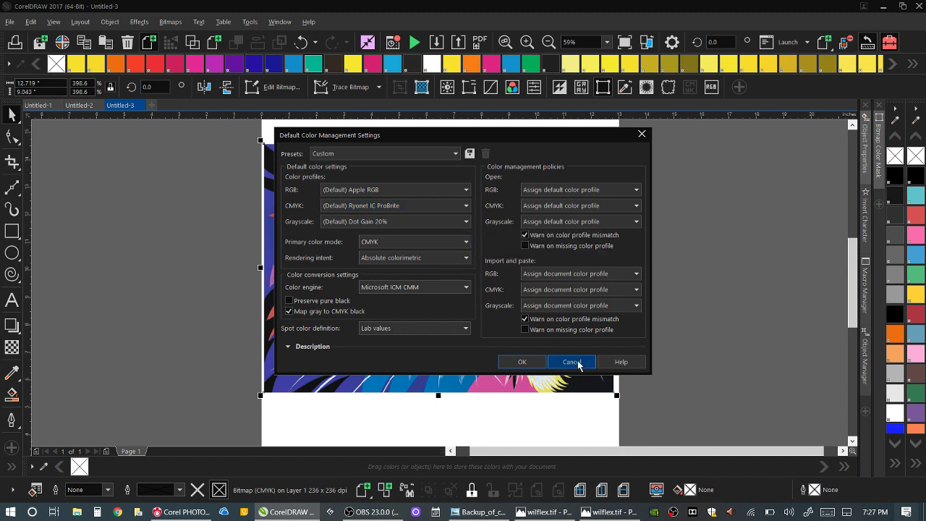
{"action": "left_click", "coordinate": [552, 361]}
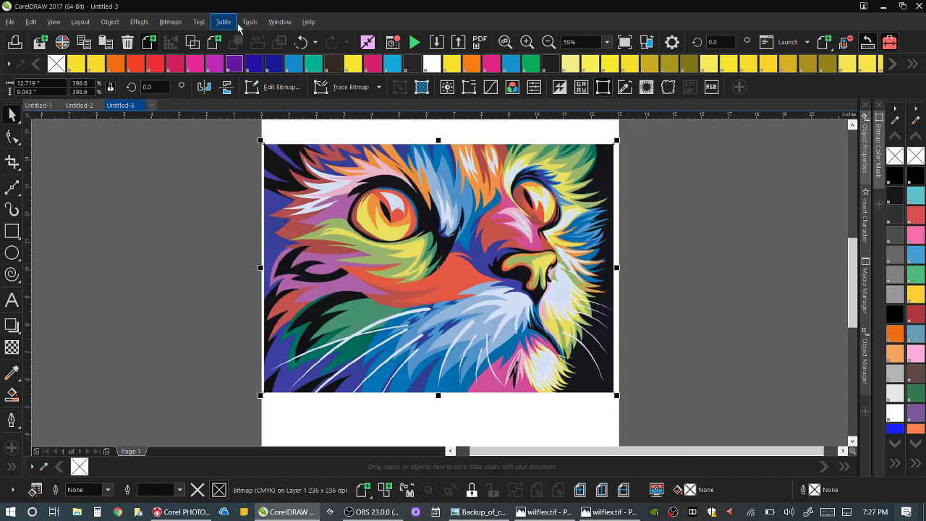
- Undo the latest moves of the CMYK cat bitmap and reposition it slightly higher within the page width
{"action": "left_click", "coordinate": [301, 44]}
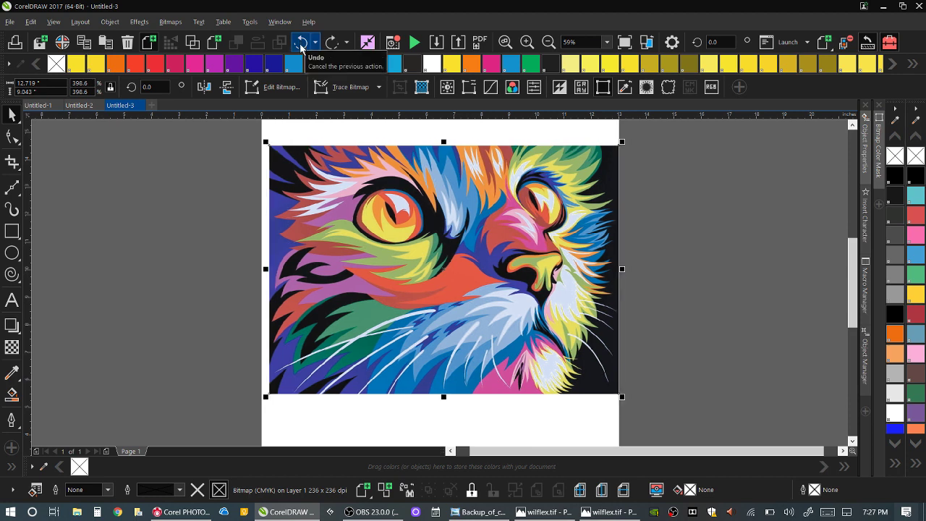
{"action": "left_click", "coordinate": [301, 44]}
{"action": "left_click_drag", "start_coordinate": [442, 228], "coordinate": [437, 215]}
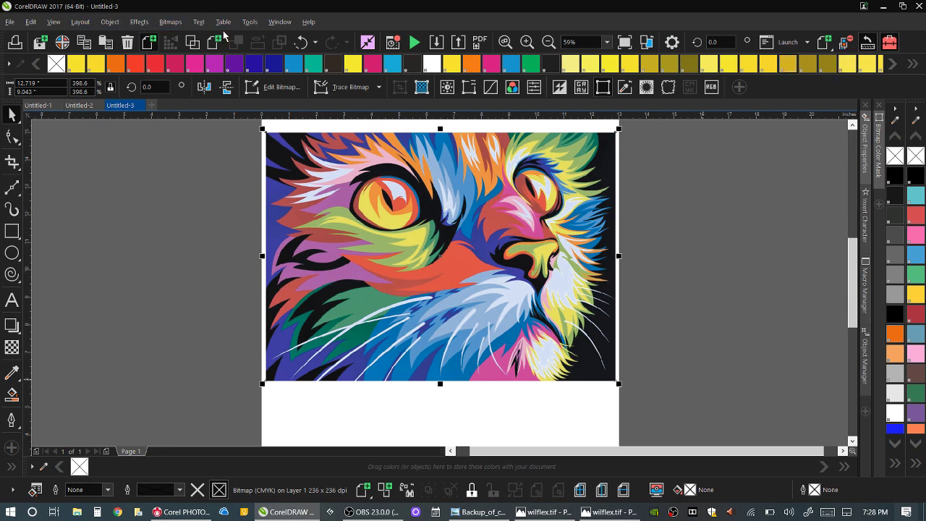
- Review the CMYK profile choices in the document color settings and confirm them with Absolute colorimetric as the rendering intent
{"action": "left_click", "coordinate": [247, 21]}
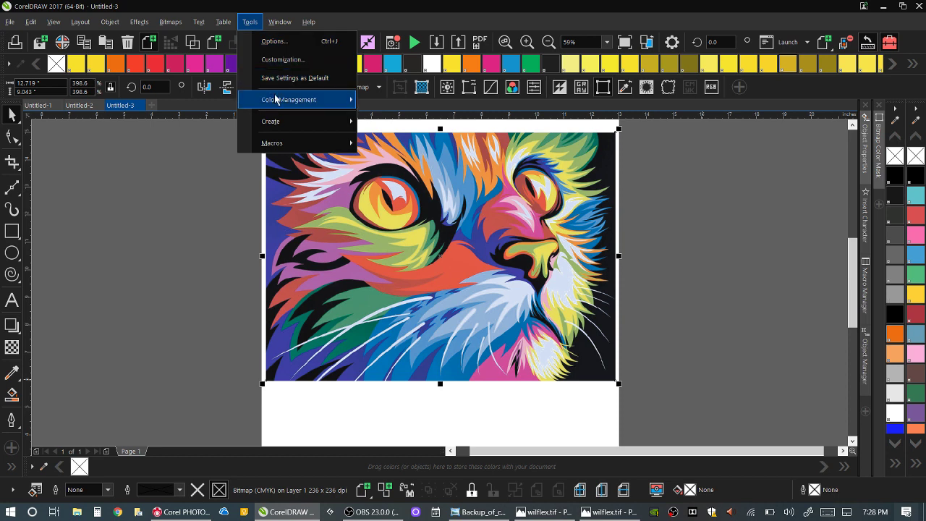
{"action": "mouse_move", "coordinate": [275, 99]}
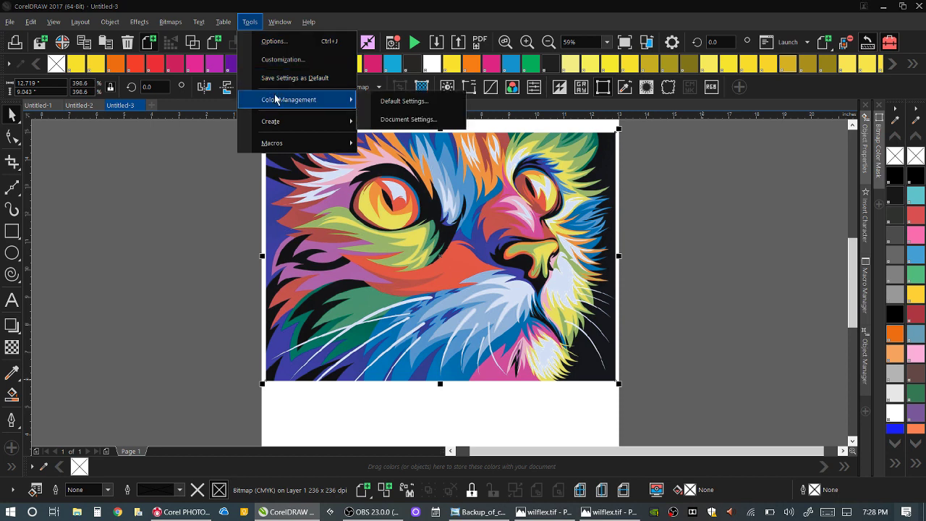
{"action": "left_click", "coordinate": [407, 121]}
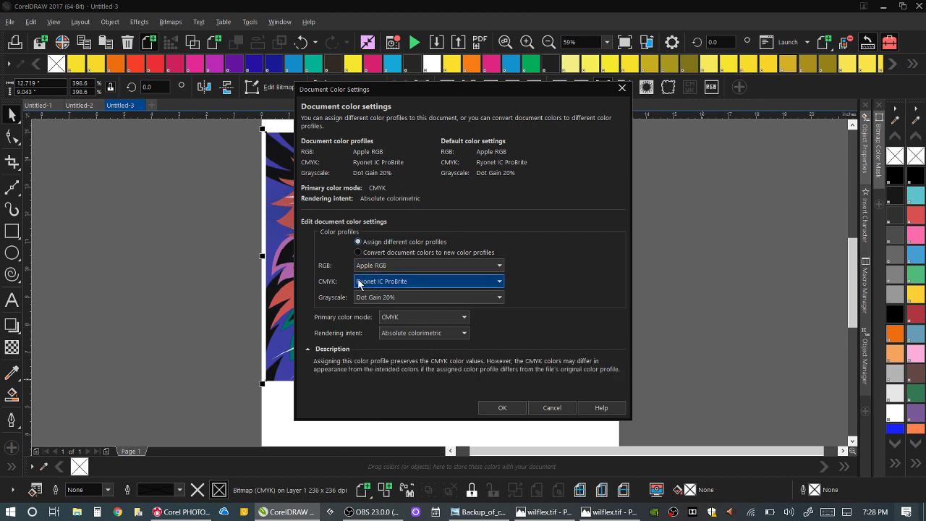
{"action": "left_click", "coordinate": [463, 282]}
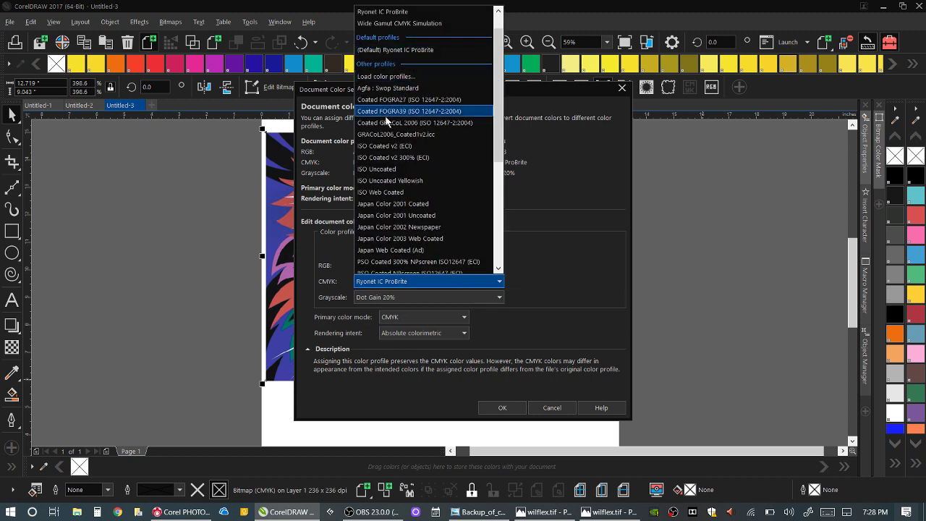
{"action": "scroll", "coordinate": [394, 220], "scroll_direction": "down", "scroll_amount": 6}
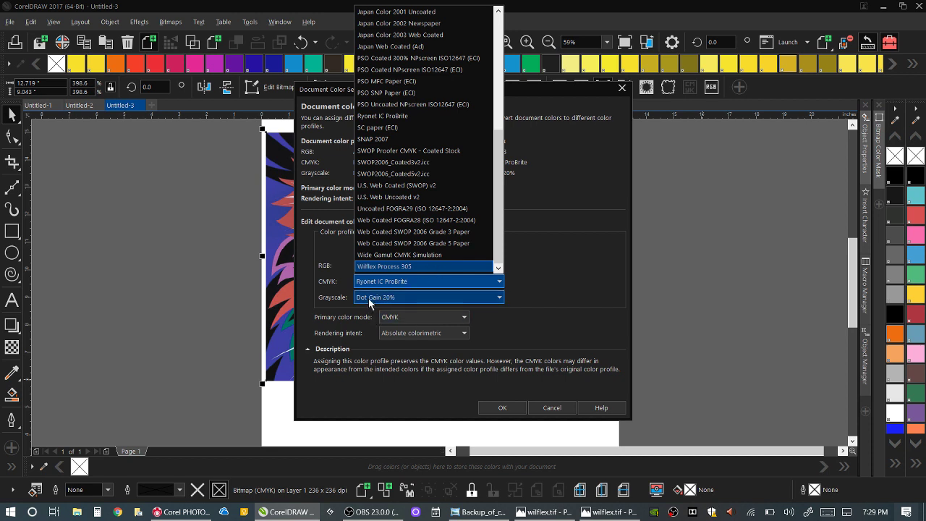
{"action": "left_click", "coordinate": [436, 338]}
{"action": "left_click", "coordinate": [436, 337]}
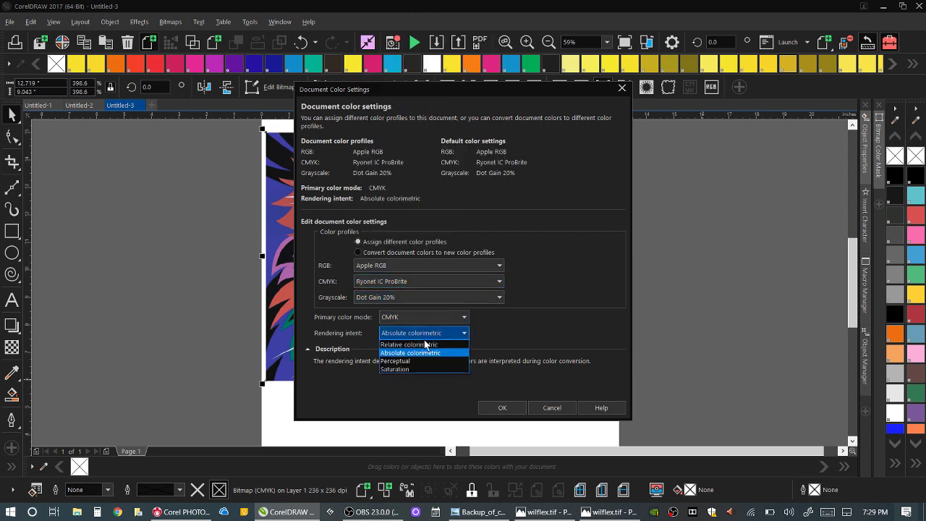
{"action": "key", "text": "Up"}
{"action": "left_click", "coordinate": [397, 353]}
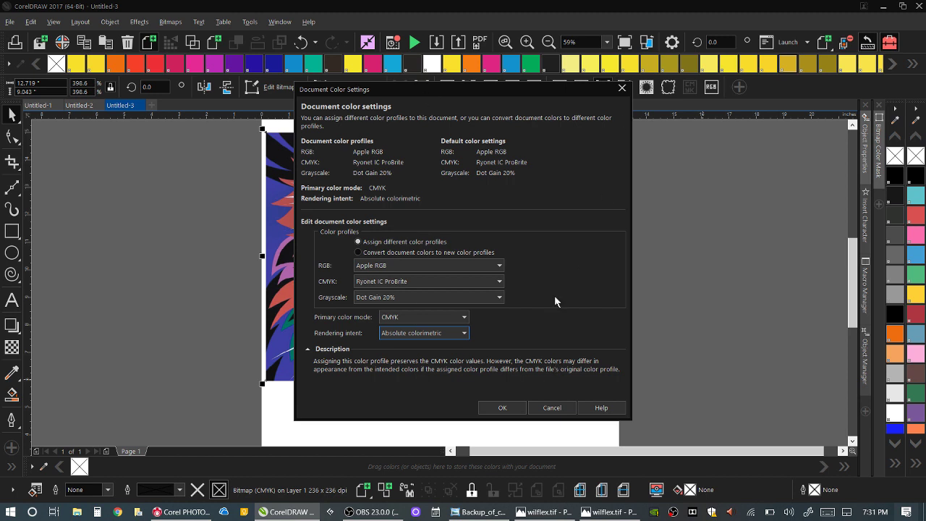
{"action": "left_click", "coordinate": [498, 407]}
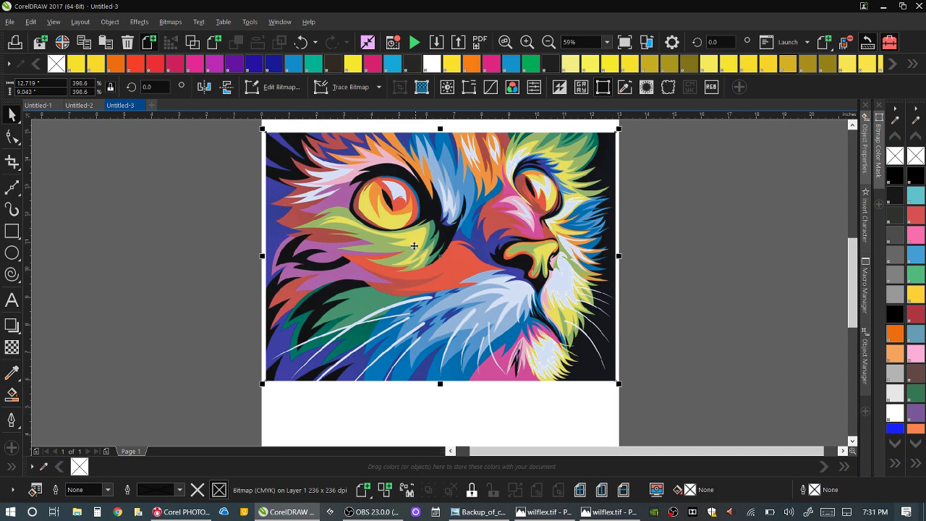
- Move the cat bitmap slightly lower on the page and sample a pale cream color into the document palette
{"action": "left_click", "coordinate": [413, 239]}
{"action": "mouse_move", "coordinate": [412, 239]}
{"action": "left_mouse_down"}
{"action": "mouse_move", "coordinate": [418, 262]}
{"action": "mouse_move", "coordinate": [429, 245]}
{"action": "left_mouse_up"}
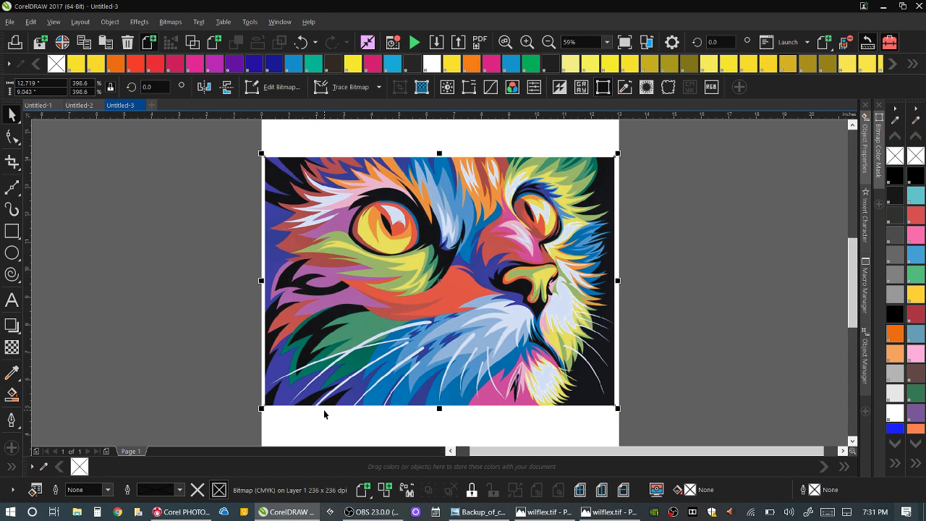
{"action": "left_click", "coordinate": [43, 467]}
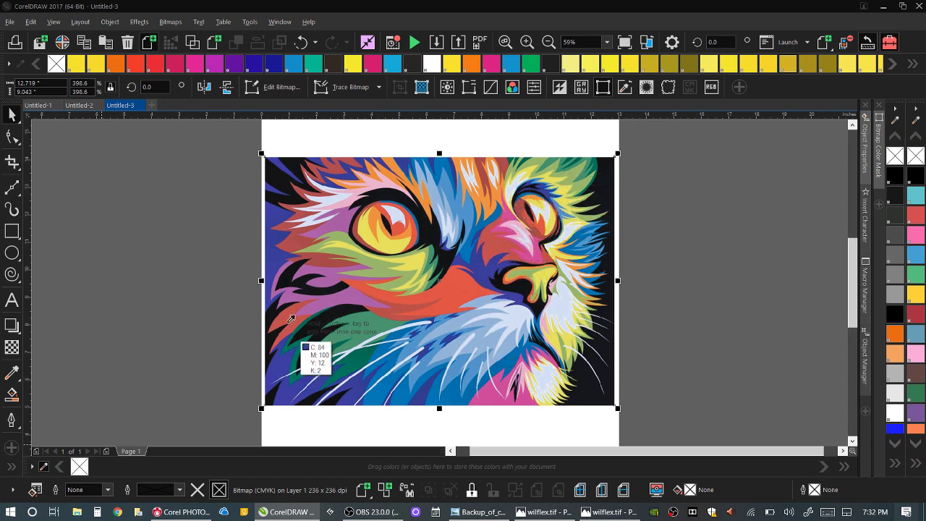
{"action": "left_click", "coordinate": [75, 165]}
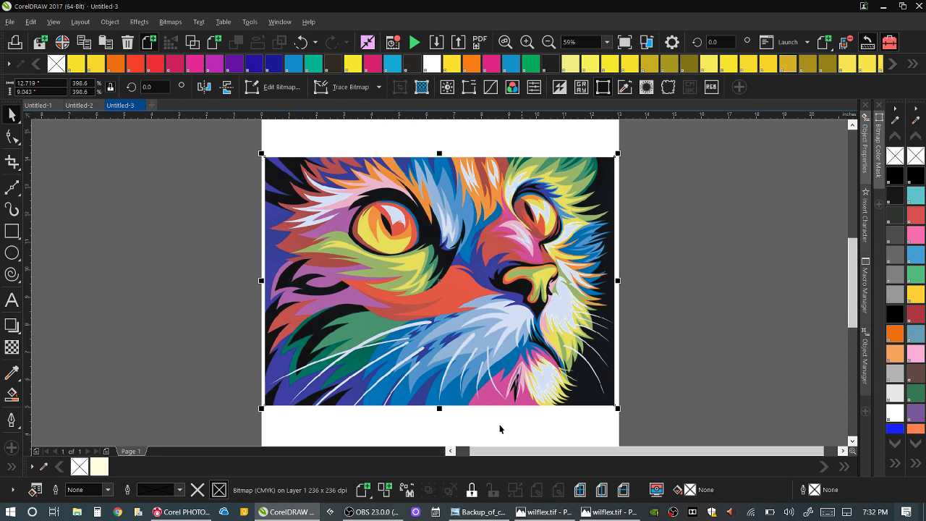
- Switch to Corel PHOTO-PAINT, select the cat object in wilflex.tif, and show the image's object list
{"action": "left_click", "coordinate": [174, 512]}
{"action": "mouse_move", "coordinate": [171, 514]}
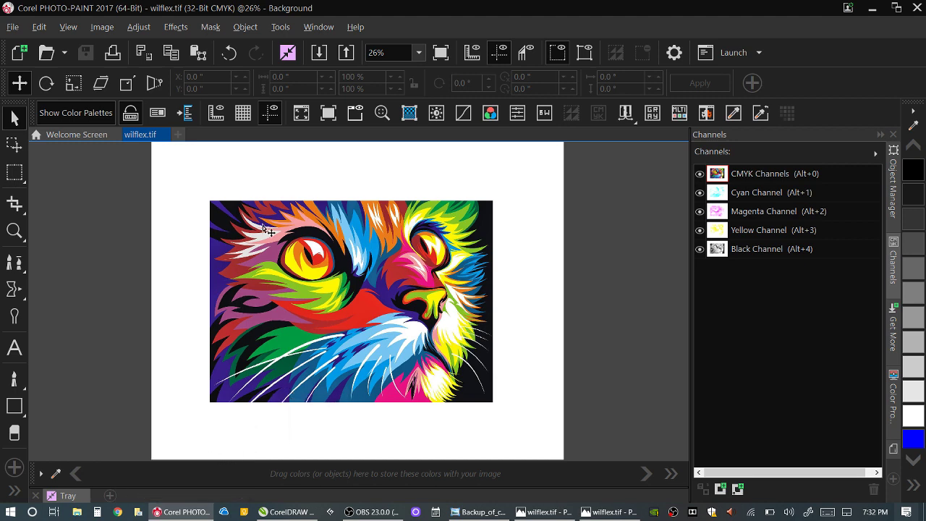
{"action": "left_click", "coordinate": [289, 229]}
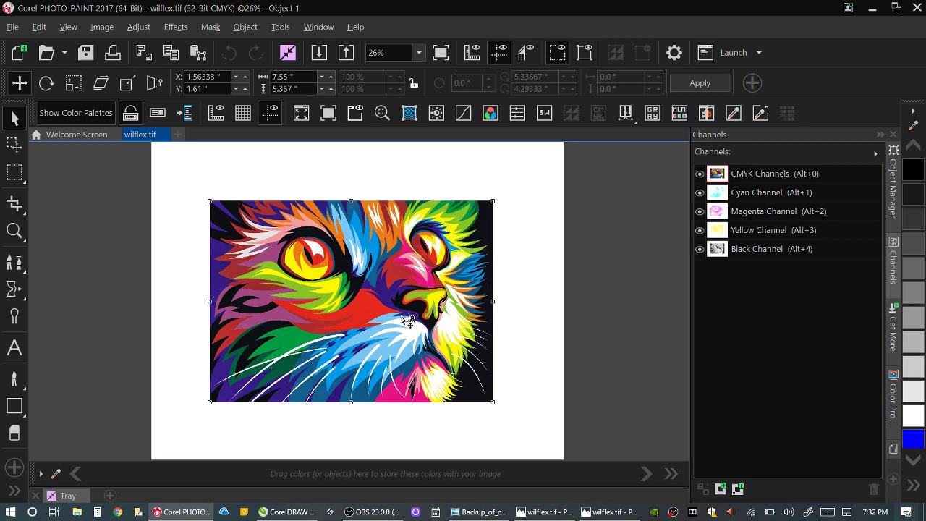
{"action": "left_click", "coordinate": [364, 301]}
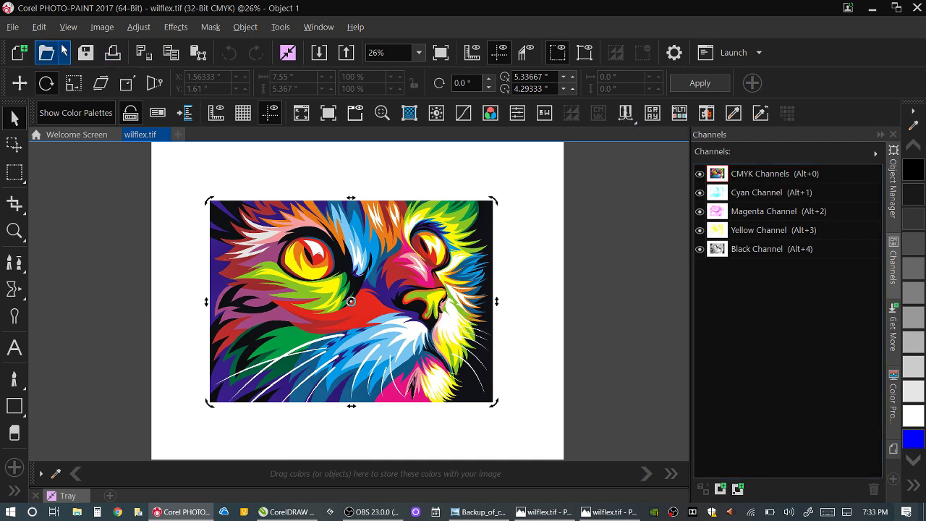
{"action": "left_click", "coordinate": [99, 31]}
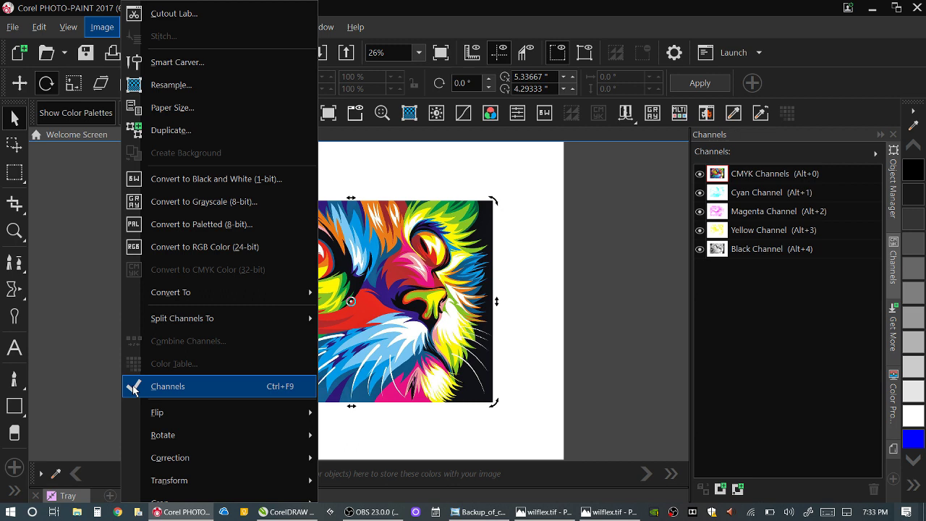
{"action": "left_click", "coordinate": [891, 199]}
{"action": "left_click", "coordinate": [892, 198]}
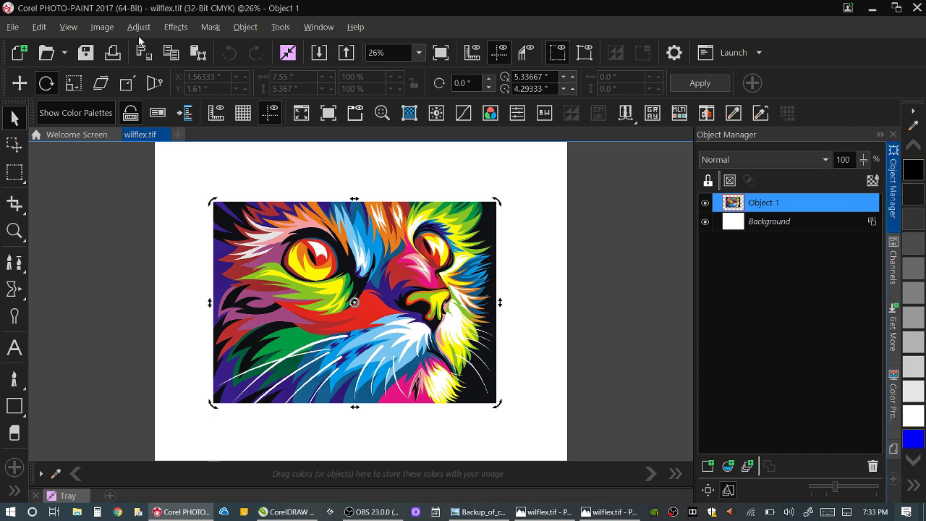
{"action": "left_click", "coordinate": [245, 26]}
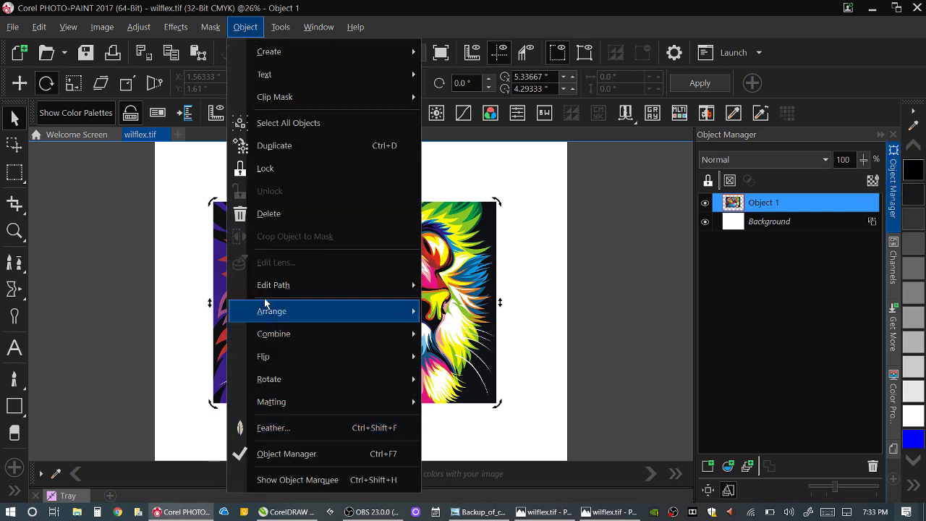
{"action": "mouse_move", "coordinate": [240, 37]}
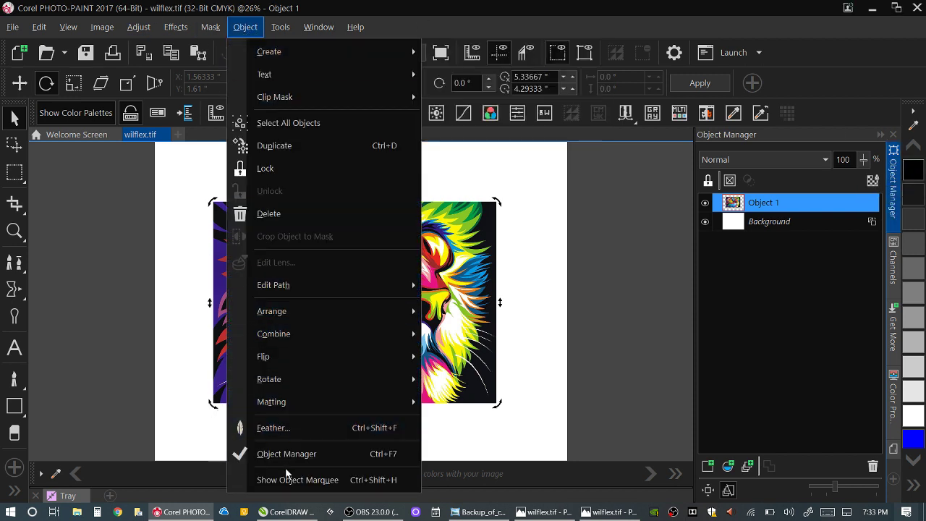
- View the Cyan, Magenta, Yellow and Black channels of wilflex.tif one at a time
{"action": "left_click", "coordinate": [895, 265]}
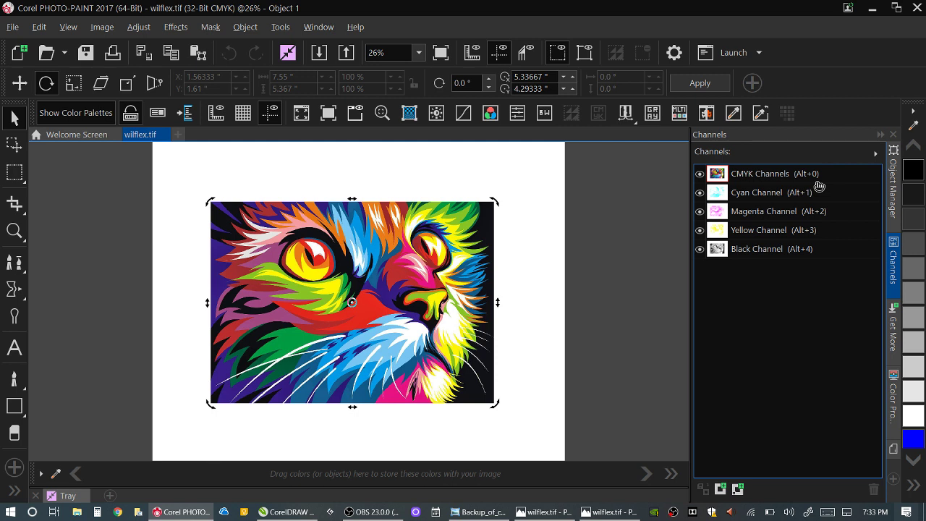
{"action": "left_click", "coordinate": [779, 194]}
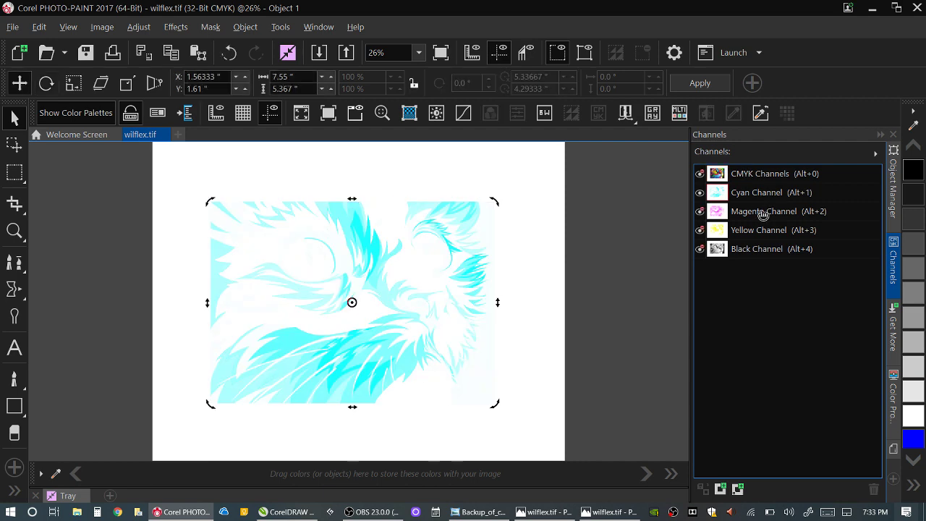
{"action": "left_click", "coordinate": [762, 212]}
{"action": "left_click", "coordinate": [750, 232]}
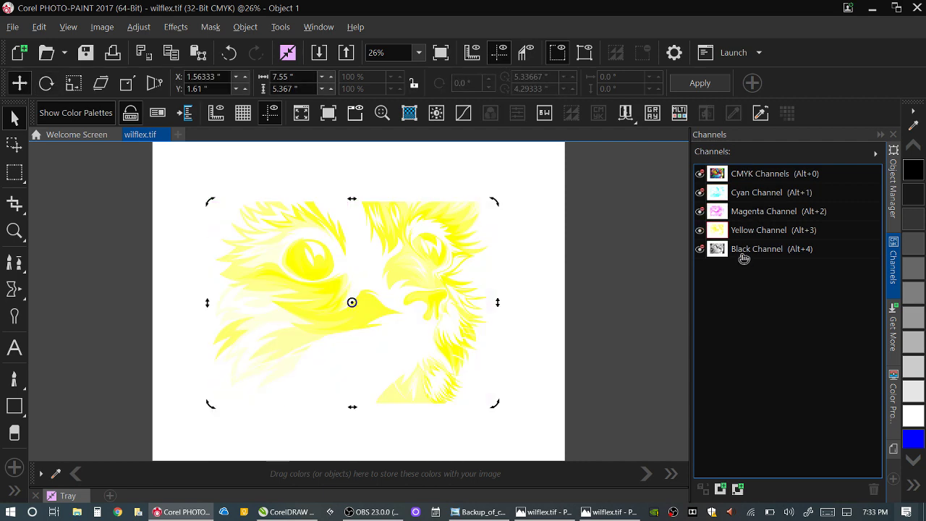
{"action": "left_click", "coordinate": [739, 250]}
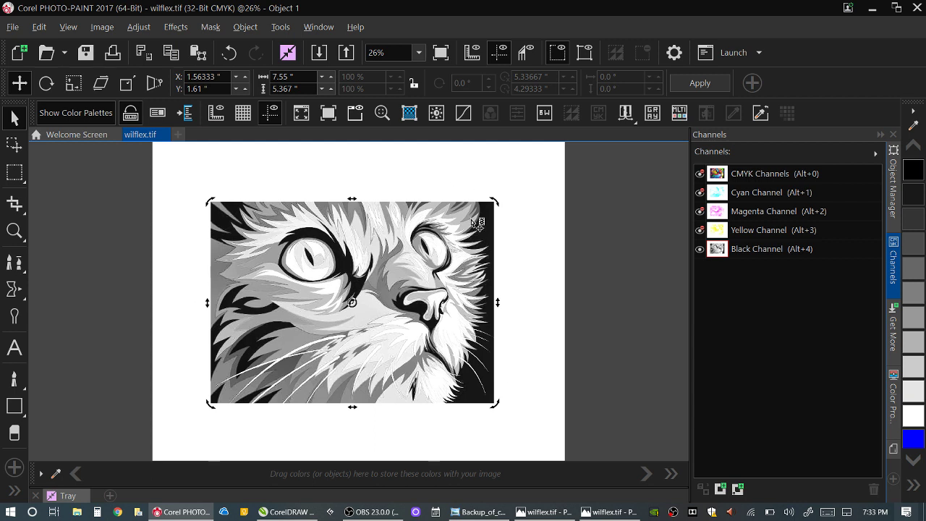
- Open the document color settings for wilflex.tif and preview the Ryonet IC ProBrite CMYK profile beside the image
{"action": "left_click", "coordinate": [311, 27]}
{"action": "mouse_move", "coordinate": [272, 32]}
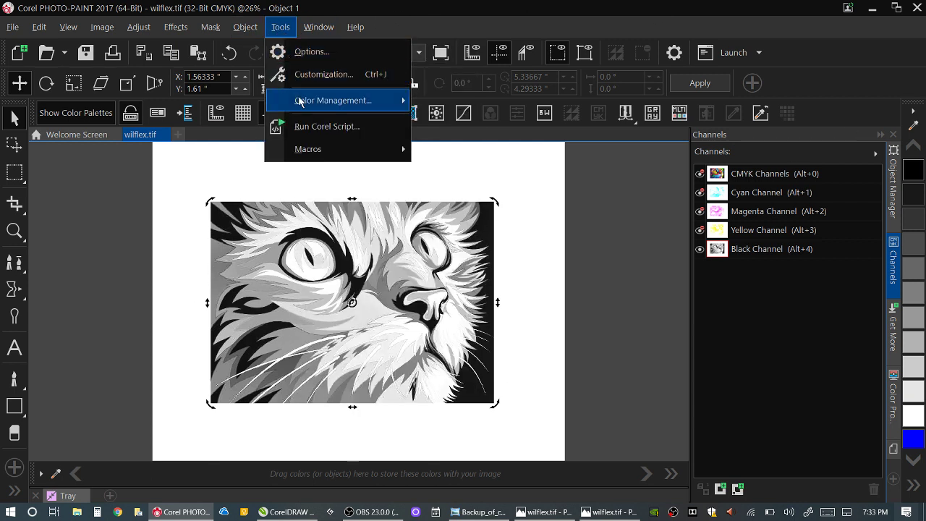
{"action": "mouse_move", "coordinate": [301, 102]}
{"action": "left_click", "coordinate": [474, 124]}
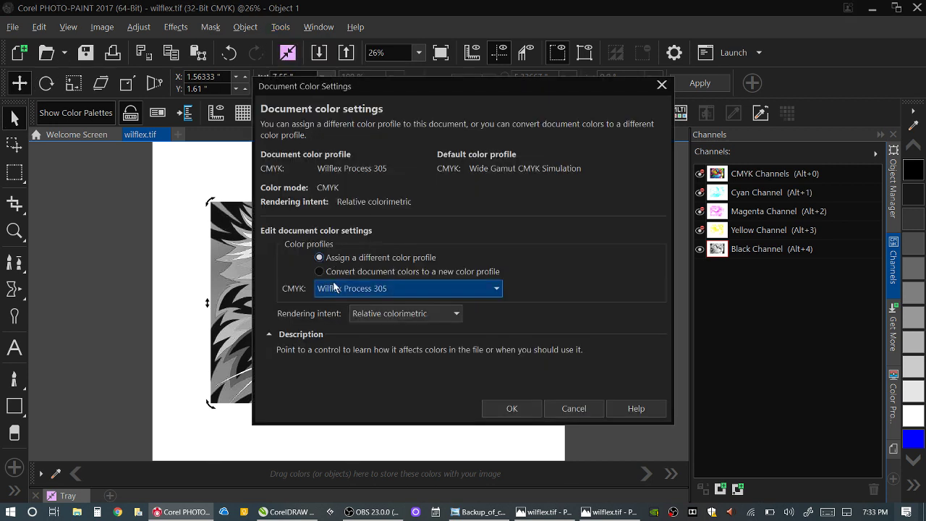
{"action": "mouse_move", "coordinate": [325, 272]}
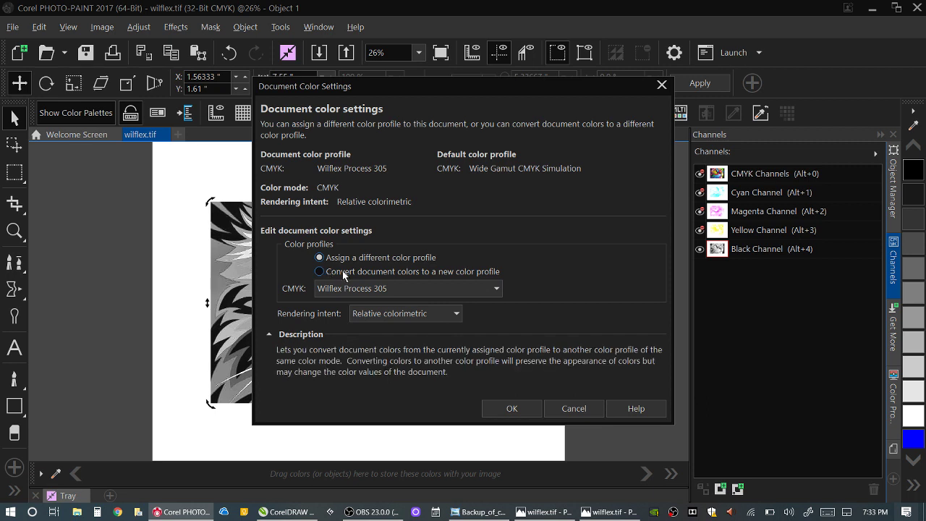
{"action": "left_click", "coordinate": [362, 289]}
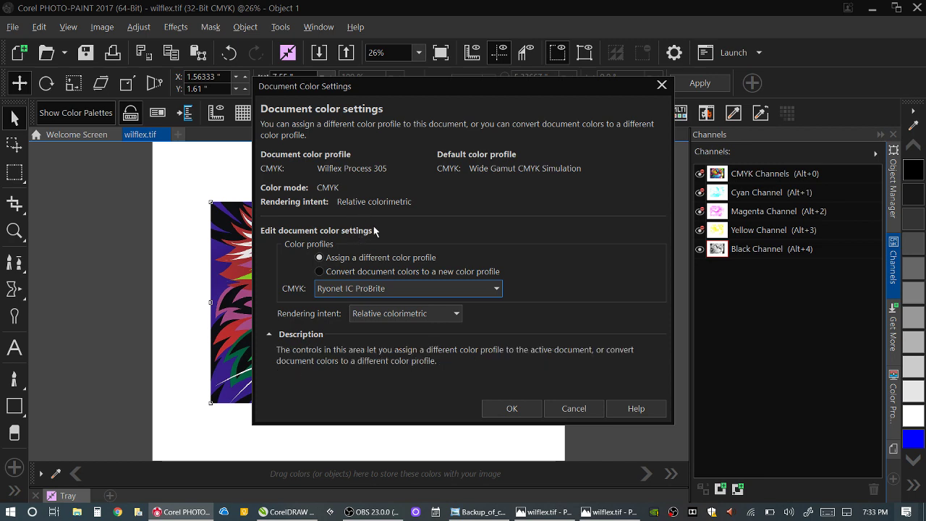
{"action": "left_click_drag", "start_coordinate": [393, 91], "coordinate": [667, 91]}
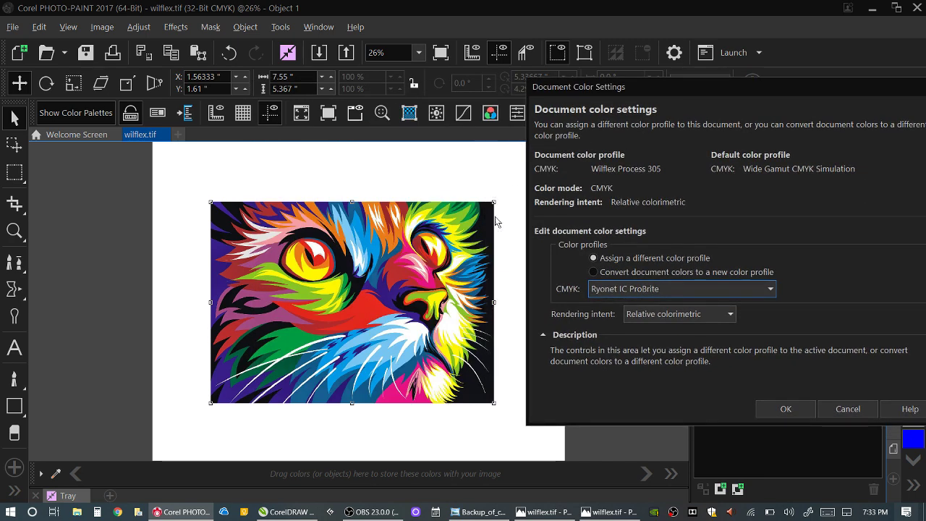
- Set the CMYK profile to Wilflex Process 305, choose to convert document colors to a new color profile, and apply the settings
{"action": "left_click", "coordinate": [612, 290]}
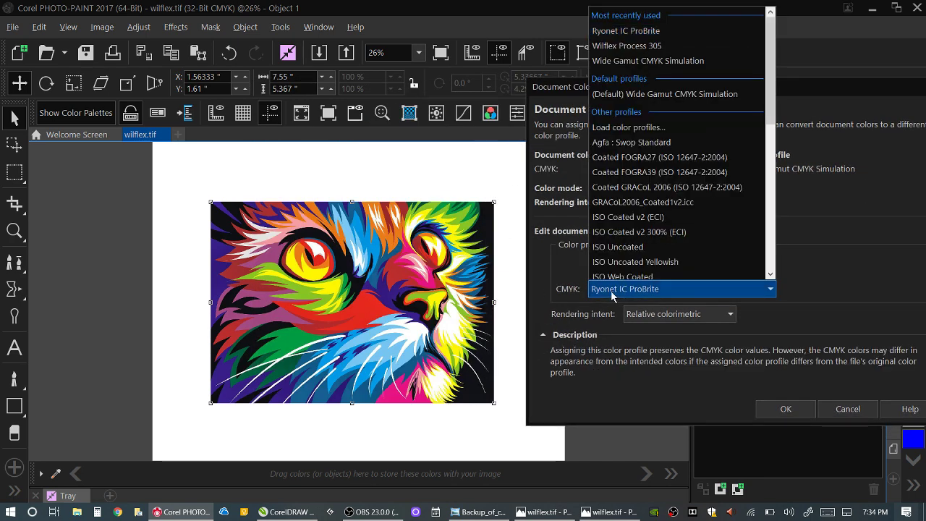
{"action": "left_click", "coordinate": [620, 46]}
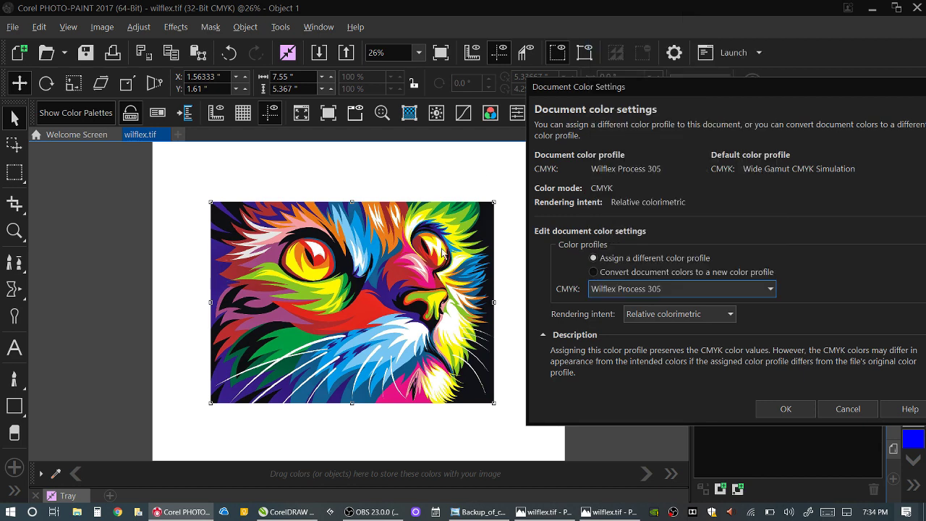
{"action": "left_click", "coordinate": [617, 292]}
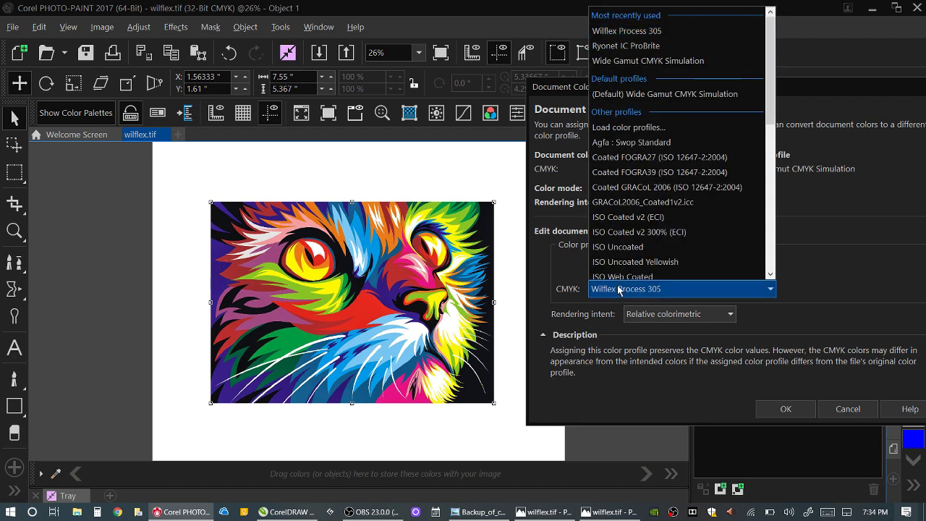
{"action": "left_click", "coordinate": [617, 290]}
{"action": "left_click", "coordinate": [598, 272]}
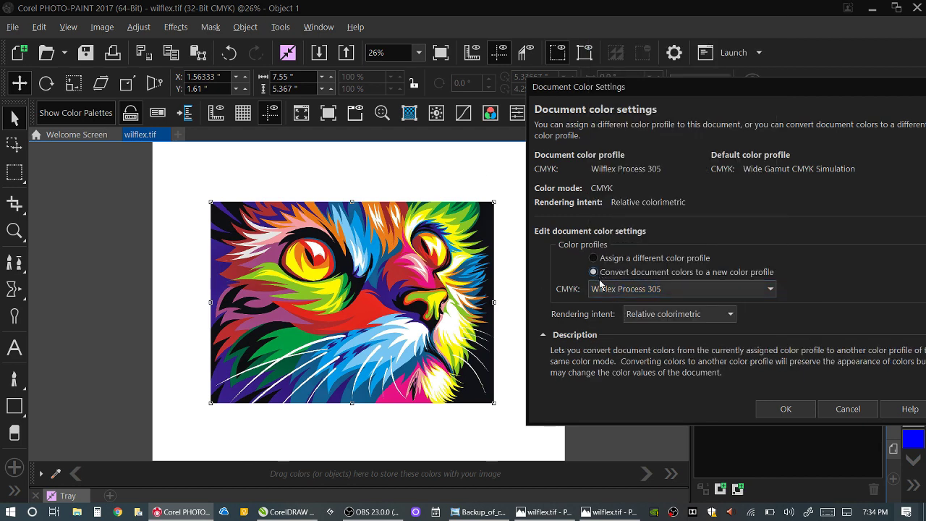
{"action": "left_click", "coordinate": [782, 409]}
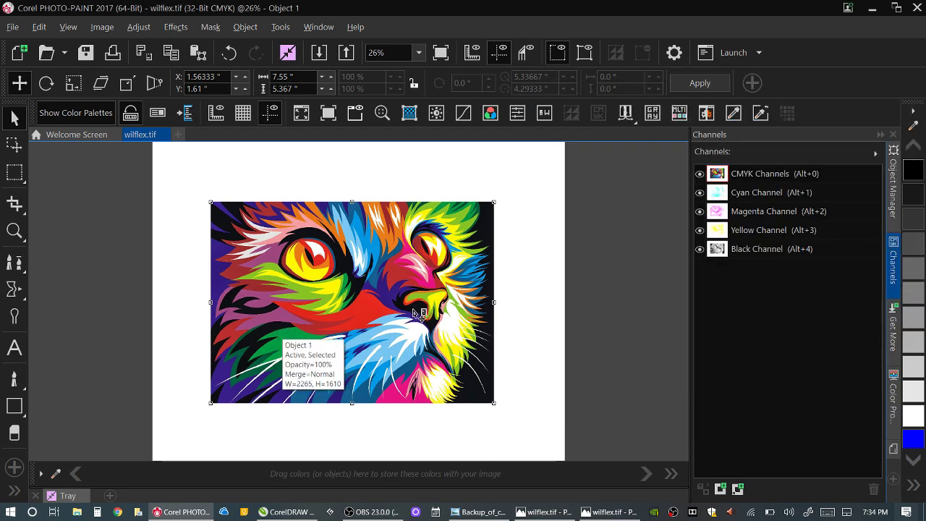
- Sample the dark gray workspace color beside the page into the color palette and switch the cat object to scaling handles
{"action": "left_click", "coordinate": [447, 299]}
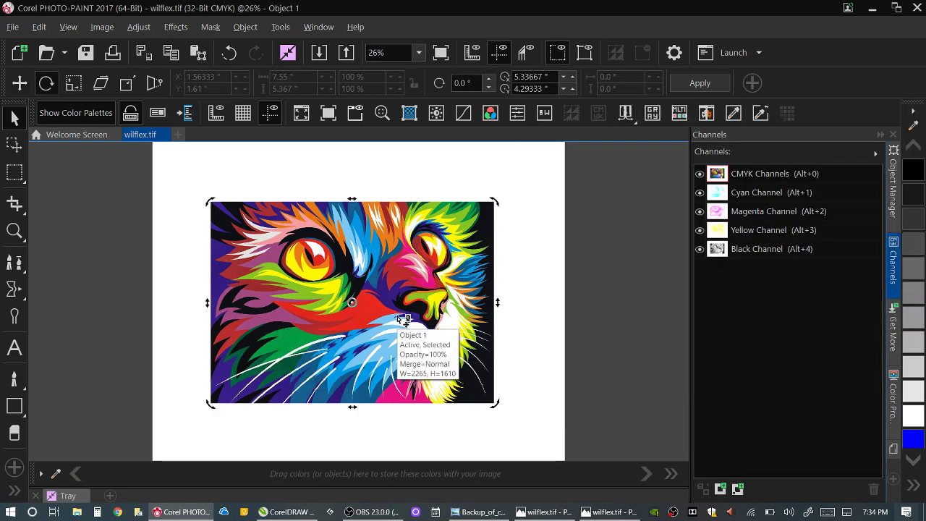
{"action": "left_click", "coordinate": [913, 125]}
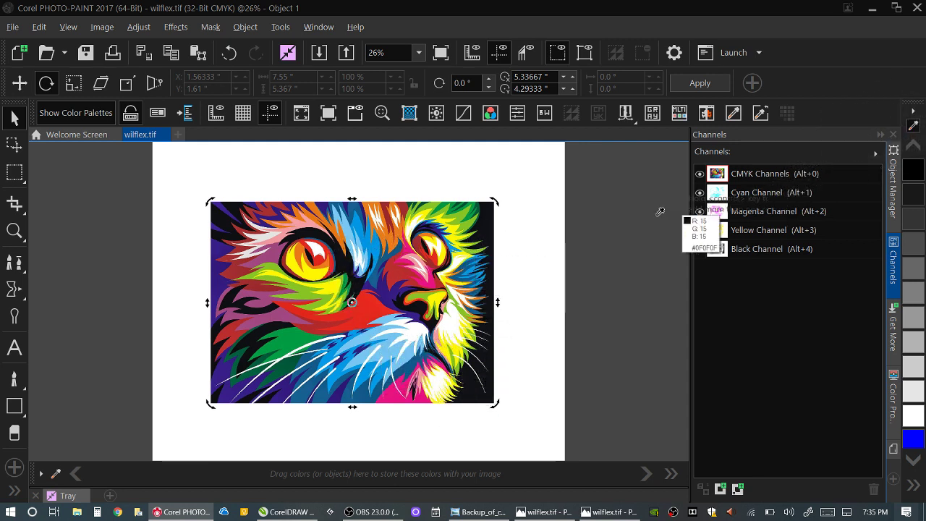
{"action": "left_click", "coordinate": [596, 223]}
{"action": "left_click", "coordinate": [383, 246]}
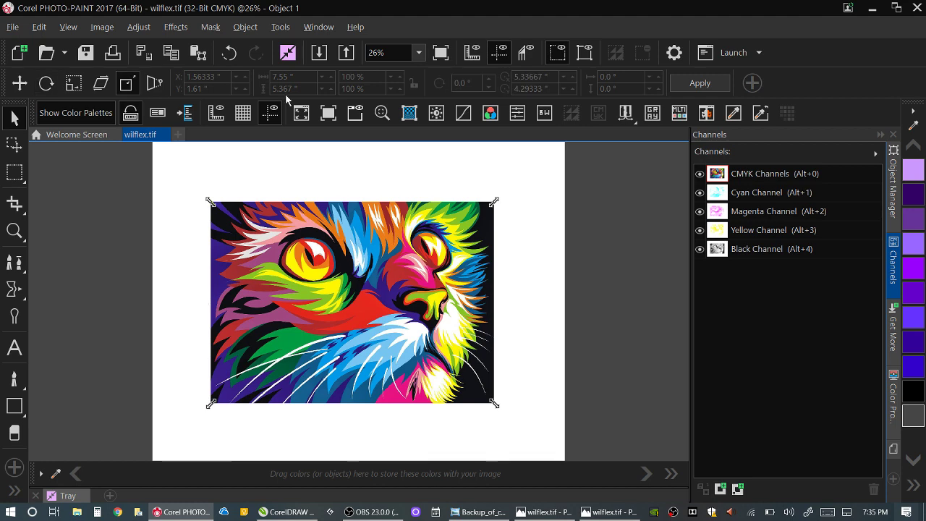
{"action": "left_click", "coordinate": [246, 29]}
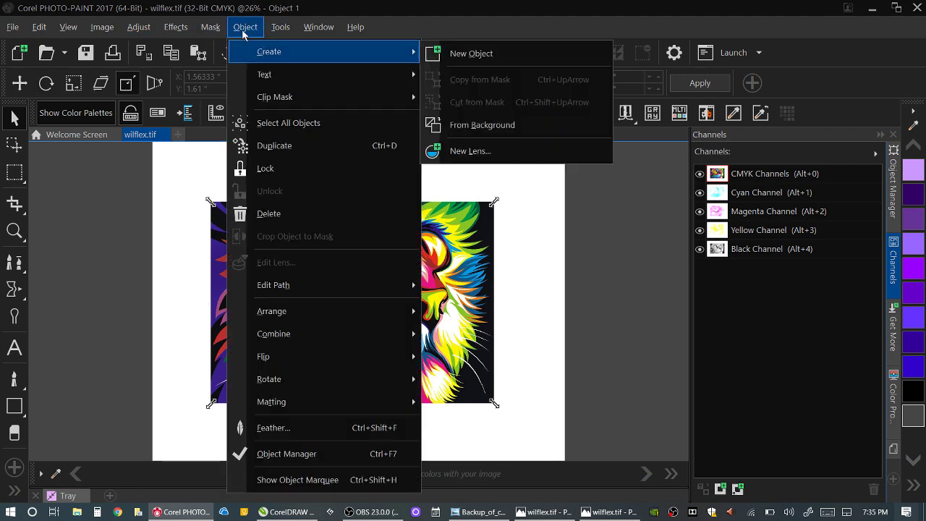
{"action": "mouse_move", "coordinate": [211, 27]}
{"action": "left_click", "coordinate": [477, 162]}
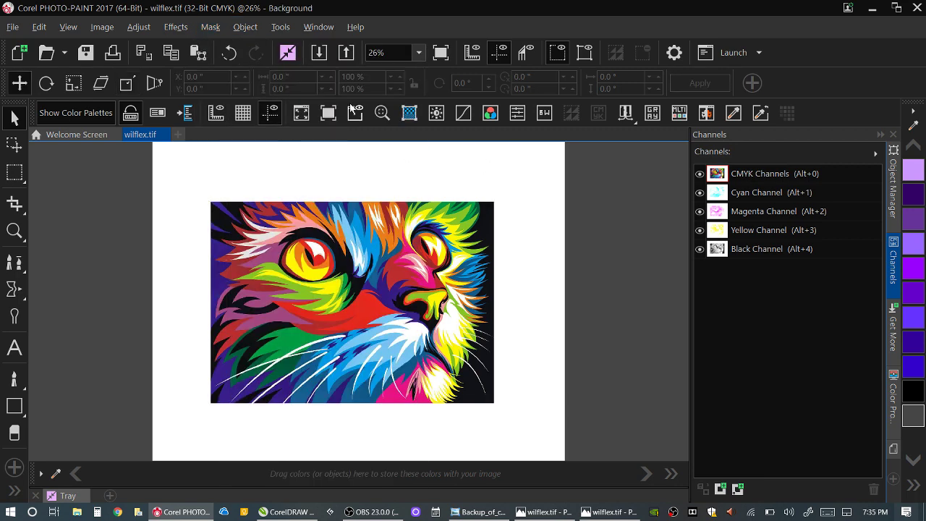
- Open the default color management settings and load the CMYK 4 COLOR PROCESS PRINTS preset
{"action": "left_click", "coordinate": [246, 27]}
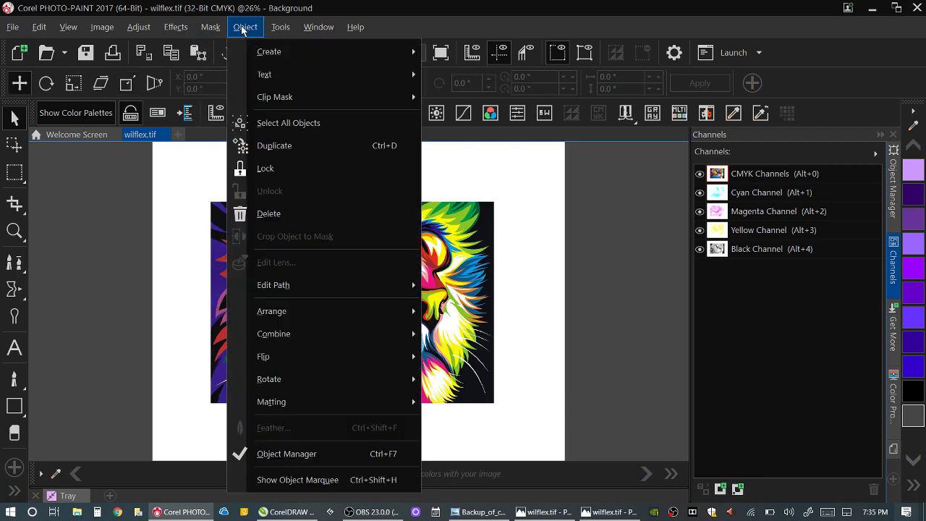
{"action": "mouse_move", "coordinate": [280, 27]}
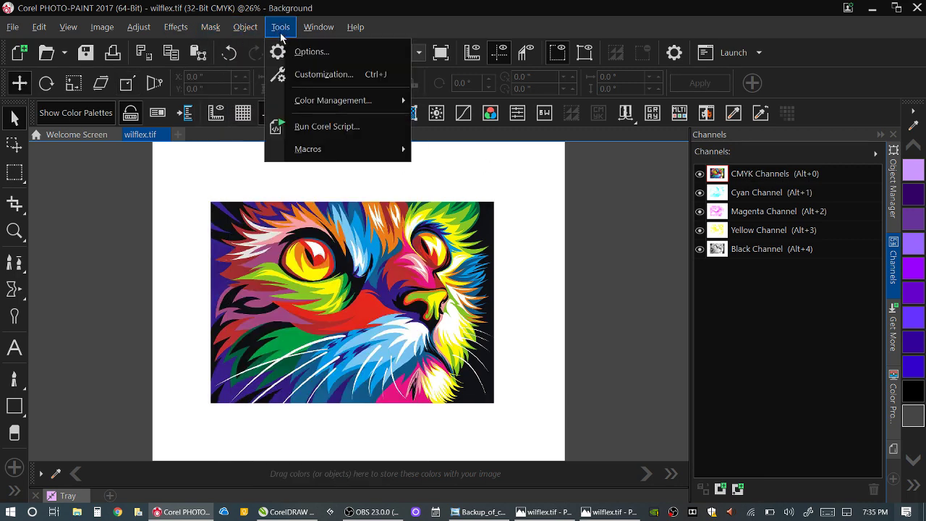
{"action": "mouse_move", "coordinate": [382, 106]}
{"action": "left_click", "coordinate": [434, 102]}
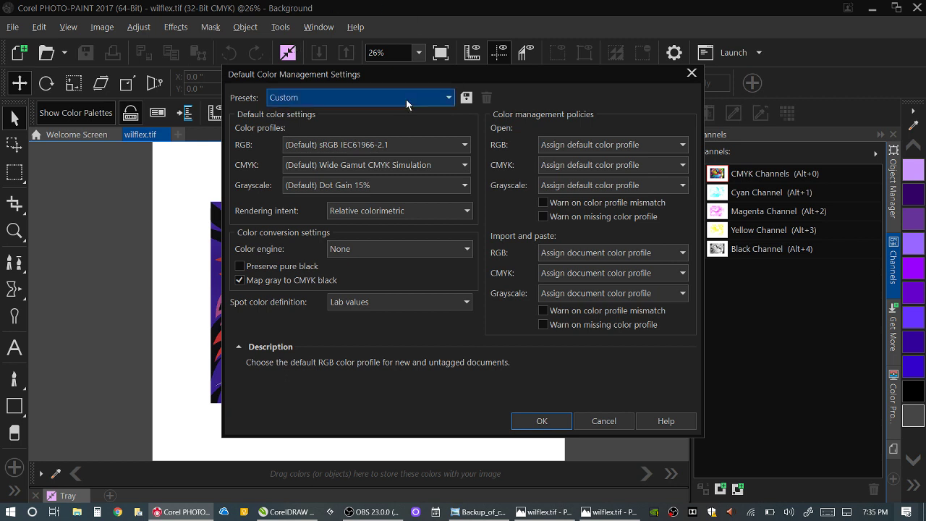
{"action": "left_click", "coordinate": [451, 96]}
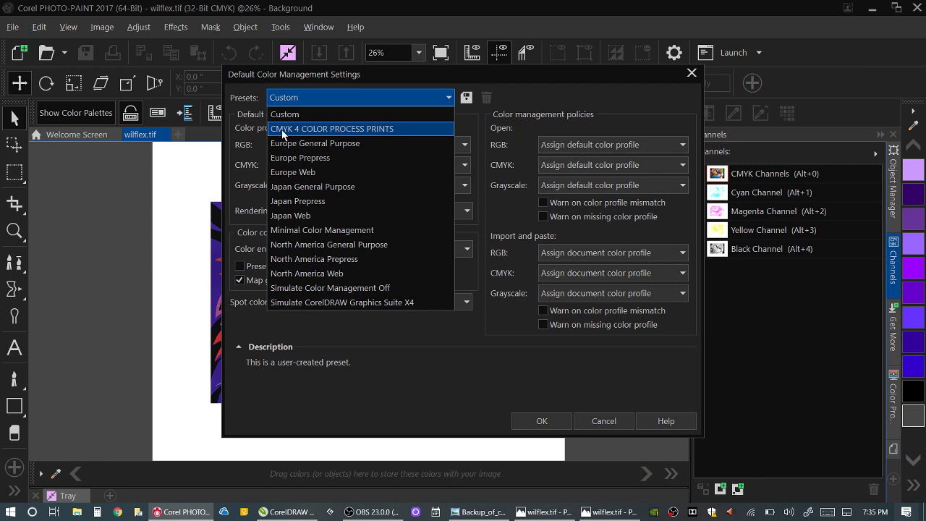
{"action": "left_click", "coordinate": [376, 128]}
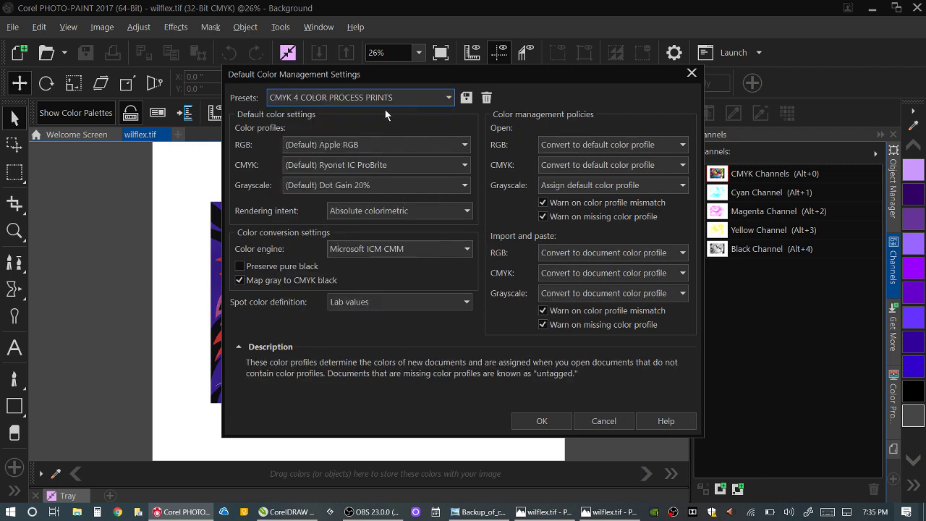
- Review the default RGB profile choices and the available presets, keeping the CMYK 4 COLOR PROCESS PRINTS preset
{"action": "left_click", "coordinate": [300, 147]}
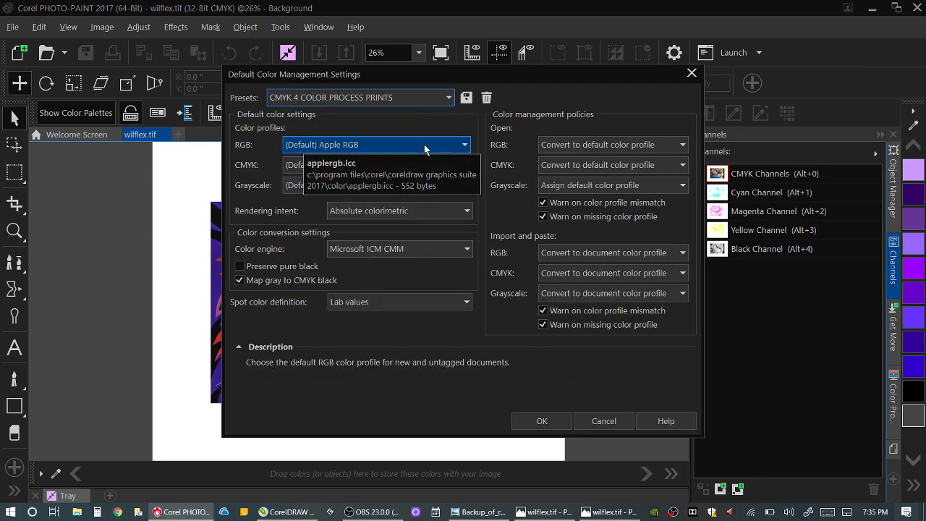
{"action": "left_click", "coordinate": [365, 144]}
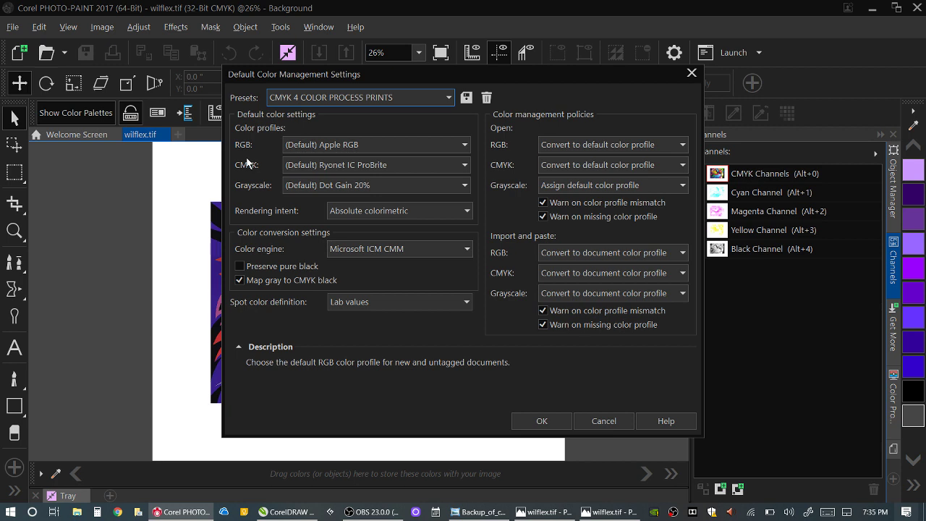
{"action": "left_click", "coordinate": [449, 98]}
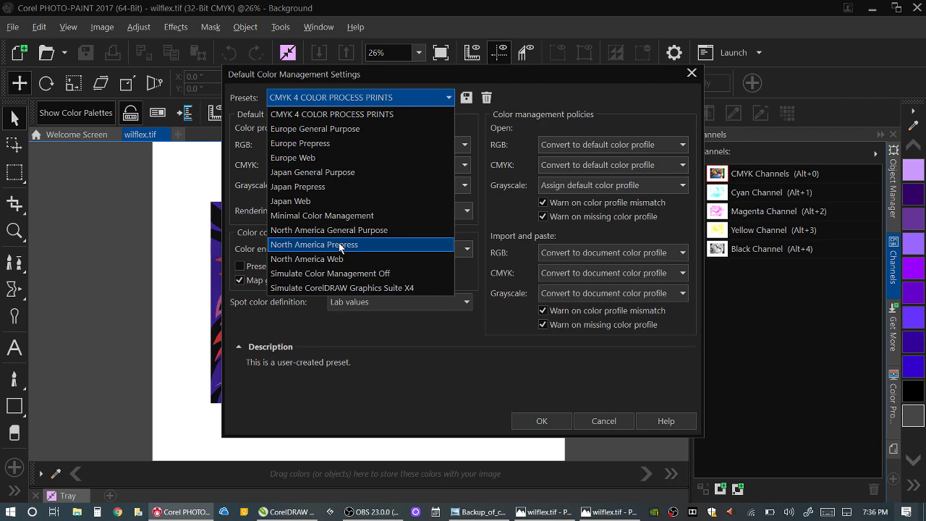
{"action": "left_click", "coordinate": [362, 118]}
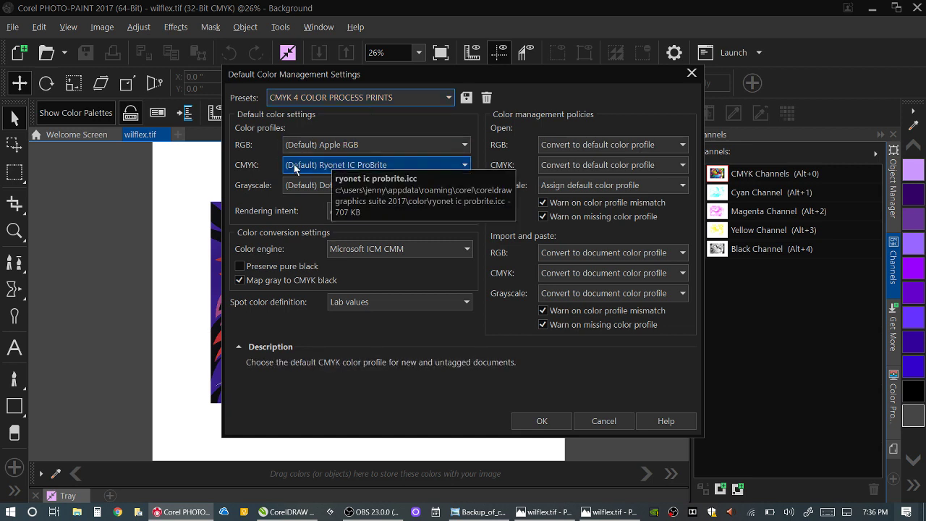
- Try Wilflex Process 305 as the default CMYK profile and switch back to Ryonet IC ProBrite
{"action": "left_click", "coordinate": [368, 168]}
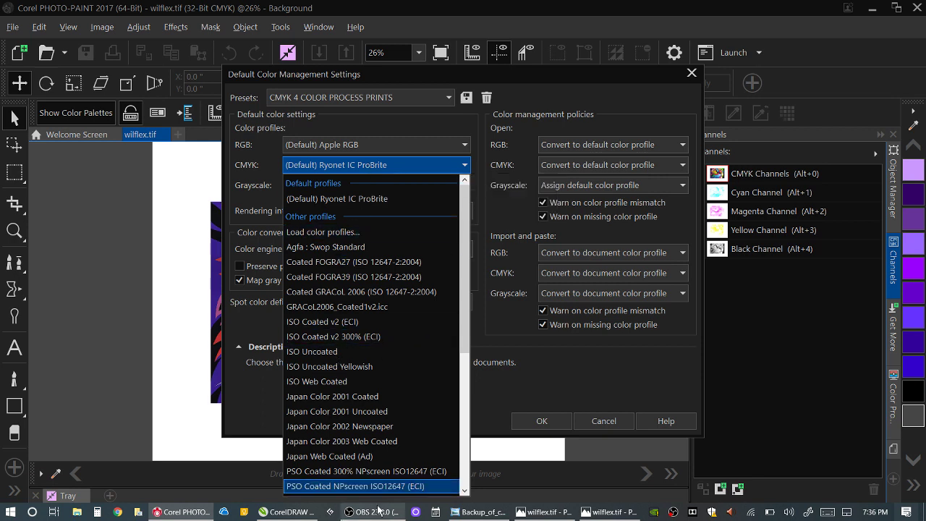
{"action": "scroll", "coordinate": [379, 428], "scroll_direction": "down", "scroll_amount": 5}
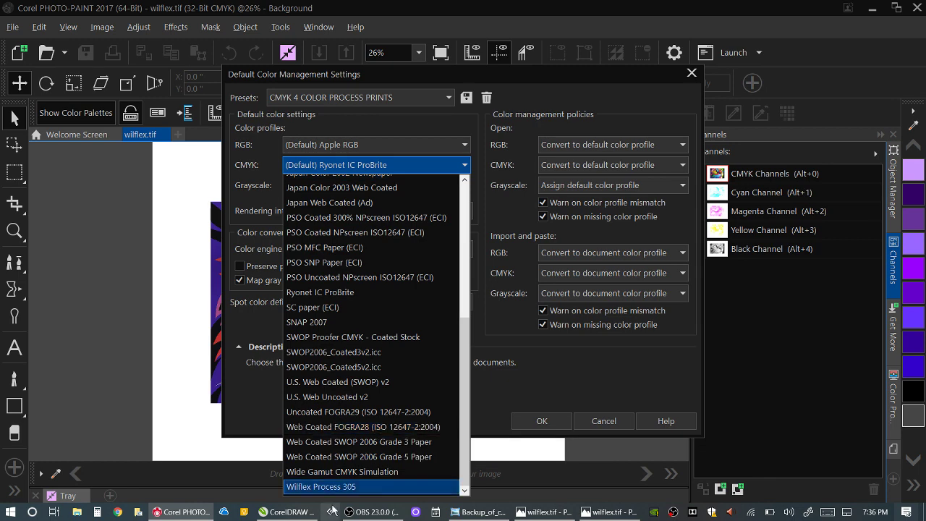
{"action": "left_click", "coordinate": [362, 483]}
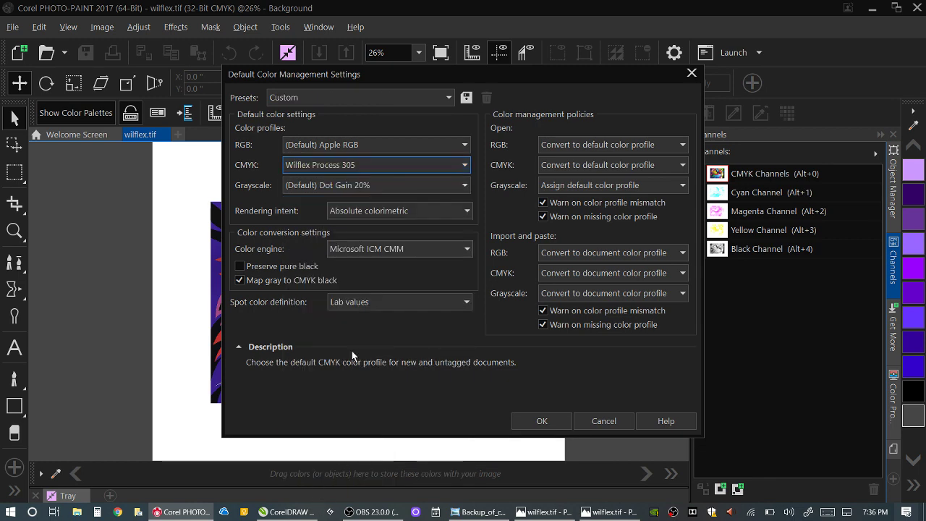
{"action": "left_click", "coordinate": [342, 162]}
{"action": "scroll", "coordinate": [340, 448], "scroll_direction": "up", "scroll_amount": 5}
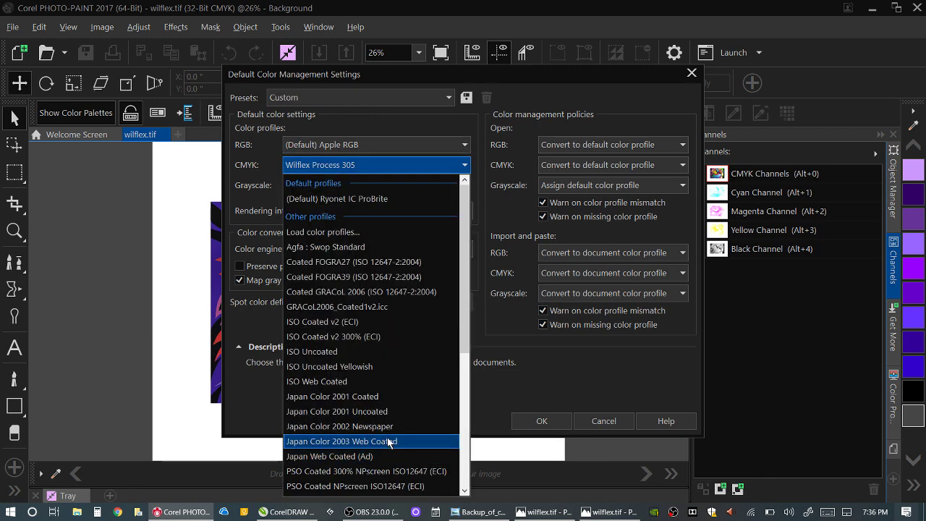
{"action": "left_click", "coordinate": [318, 203]}
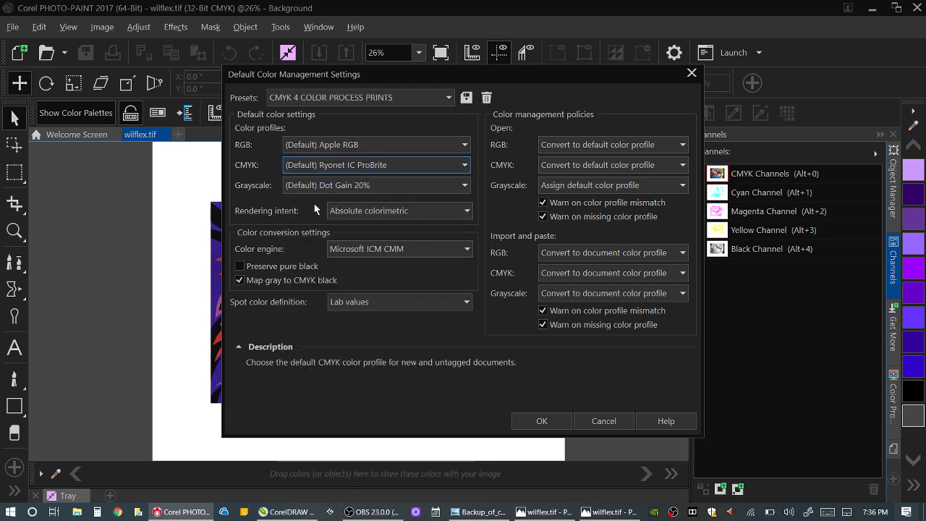
- Review the default grayscale profile, rendering intent and color engine options, and cancel the color management settings
{"action": "left_click", "coordinate": [323, 189]}
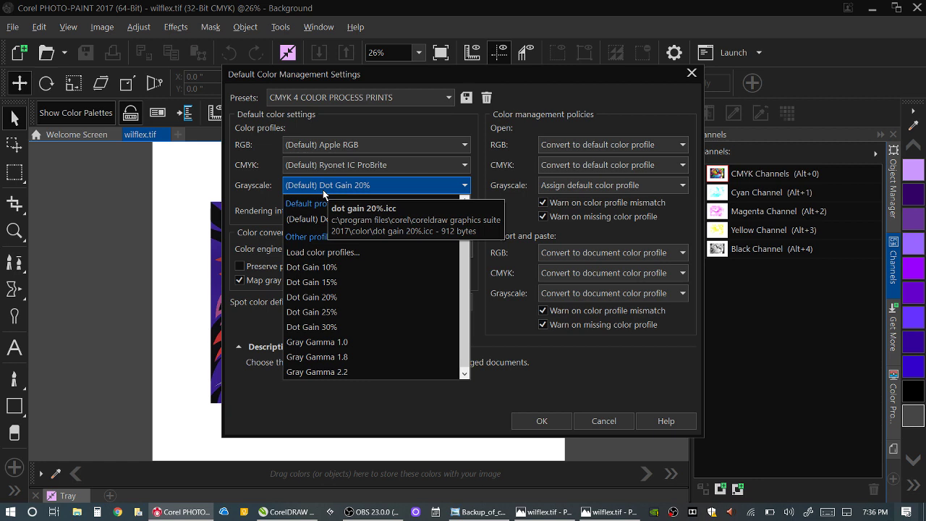
{"action": "left_click", "coordinate": [323, 190]}
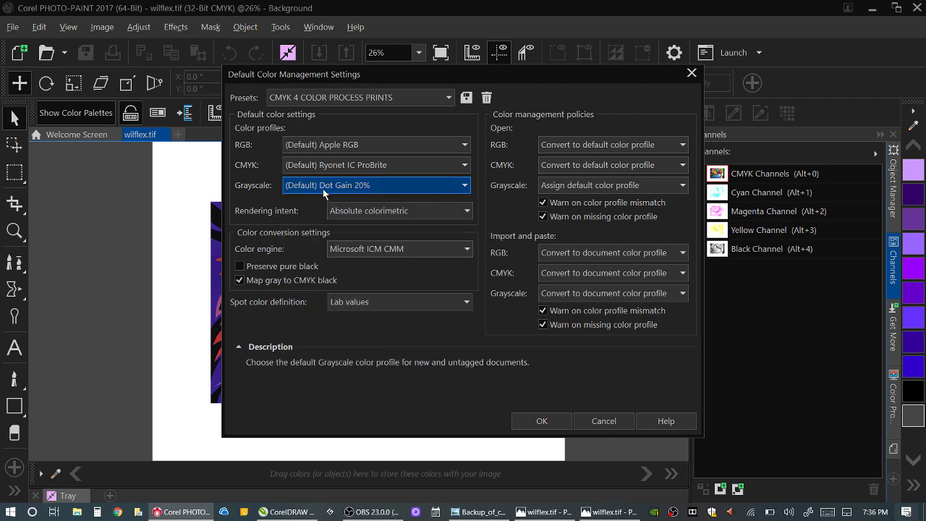
{"action": "left_click", "coordinate": [405, 213]}
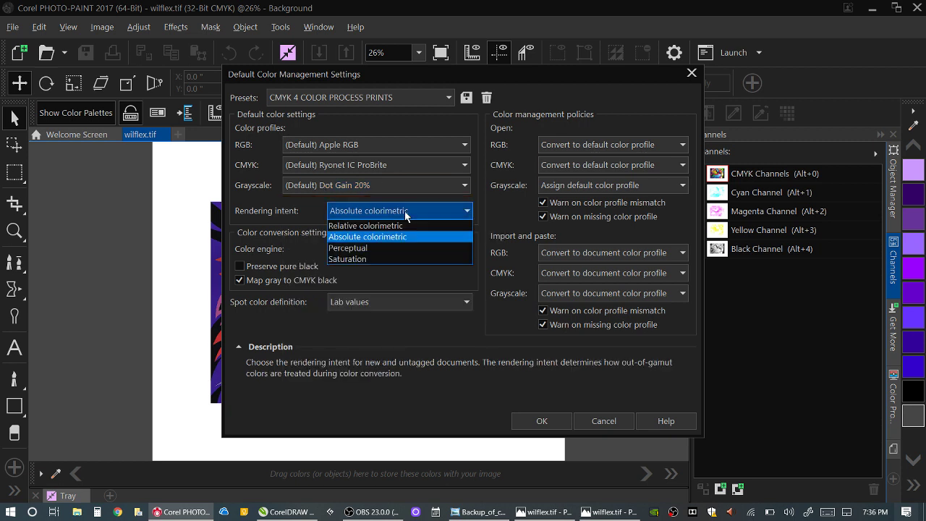
{"action": "left_click", "coordinate": [352, 238]}
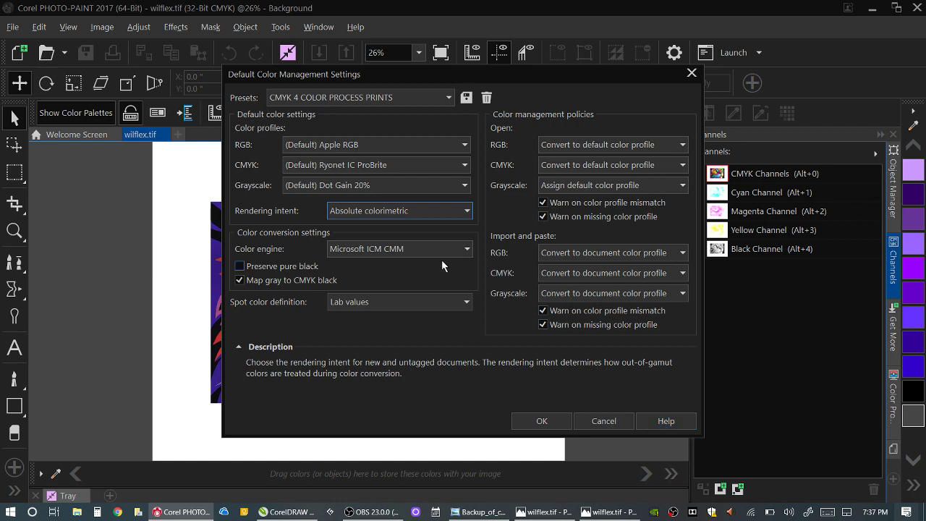
{"action": "left_click", "coordinate": [413, 248]}
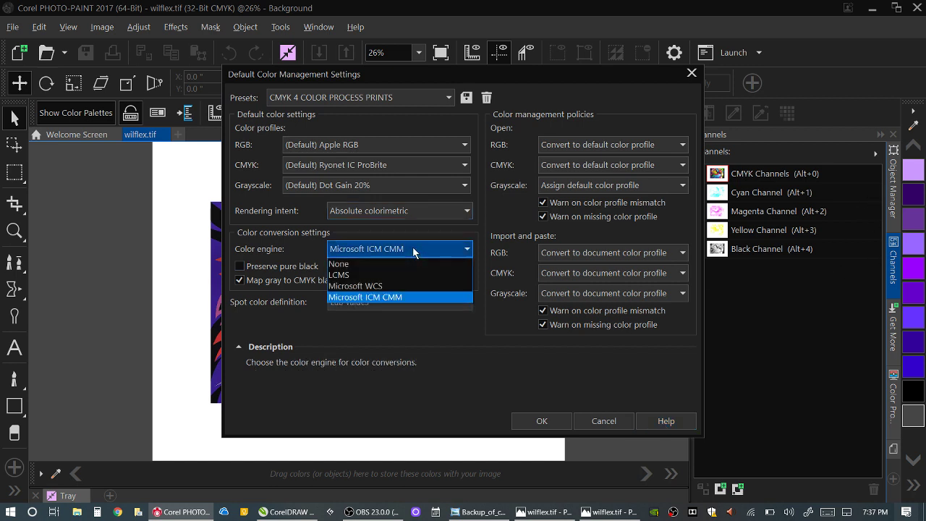
{"action": "left_click", "coordinate": [400, 298]}
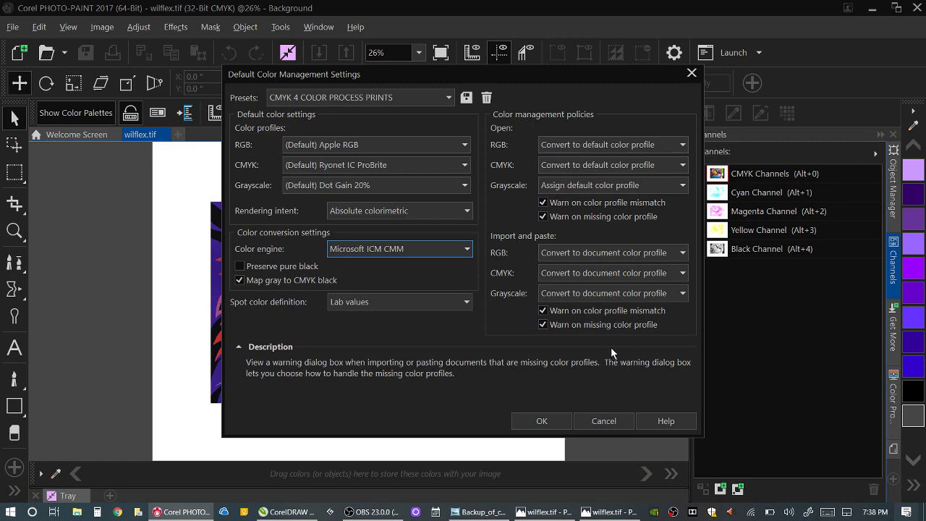
{"action": "left_click", "coordinate": [604, 421]}
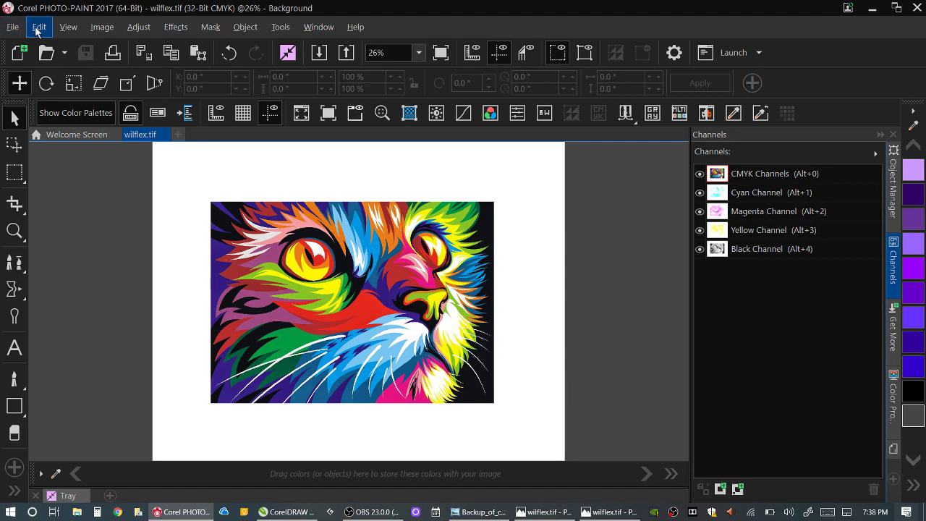
- In the print settings for wilflex.tif, turn off Preserve pure black and set the rendering intent to Absolute colorimetric
{"action": "left_click", "coordinate": [13, 29]}
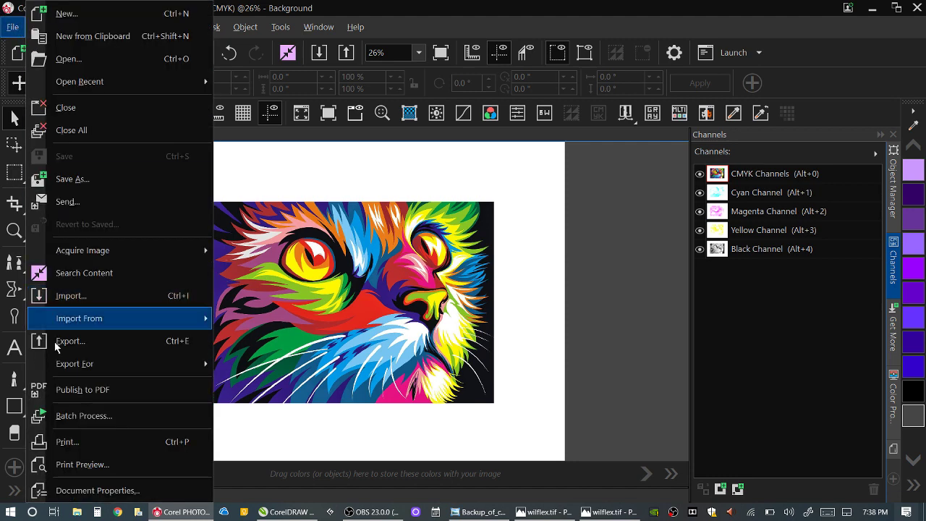
{"action": "left_click", "coordinate": [70, 441]}
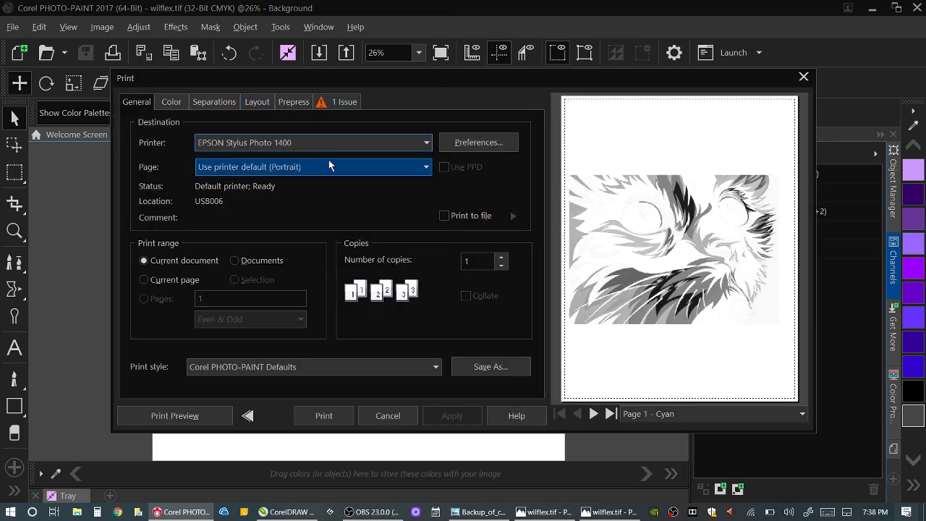
{"action": "left_click", "coordinate": [175, 103]}
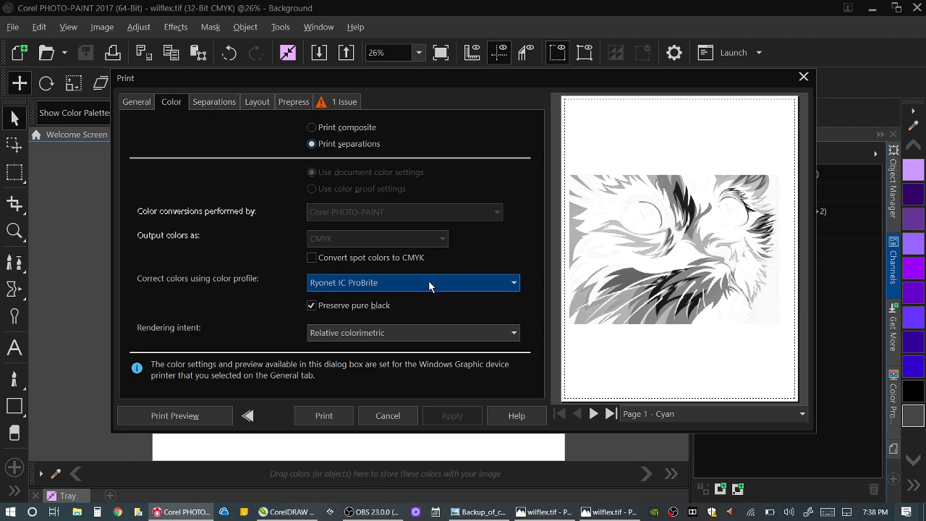
{"action": "left_click", "coordinate": [311, 305]}
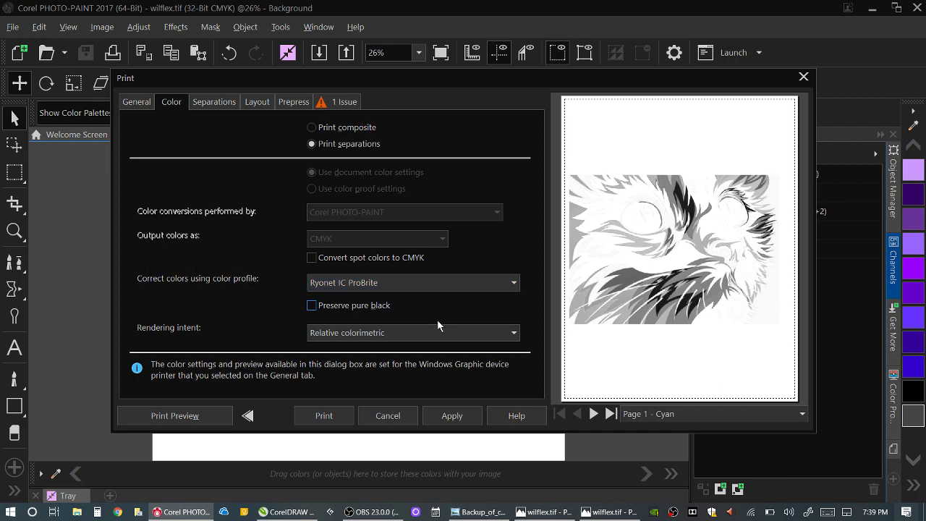
{"action": "left_click", "coordinate": [391, 333]}
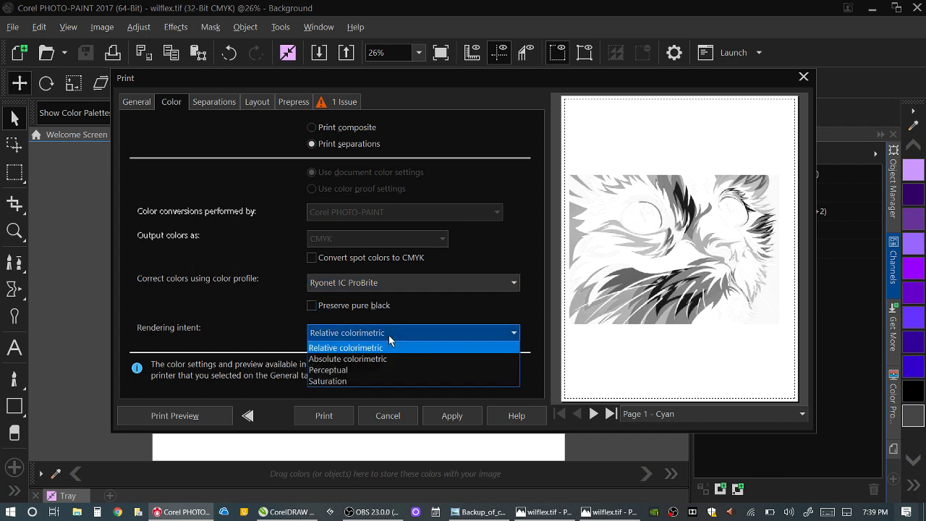
{"action": "left_click", "coordinate": [355, 359]}
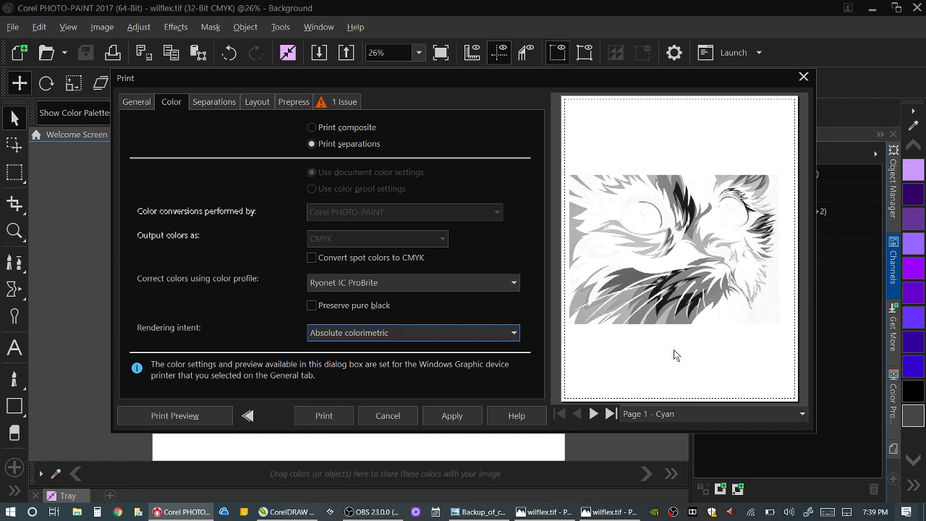
- Page through the print preview to the Black separation plate and examine the separations' screen frequency and angle settings
{"action": "left_click", "coordinate": [593, 414]}
{"action": "left_click", "coordinate": [593, 413]}
{"action": "left_click", "coordinate": [593, 413]}
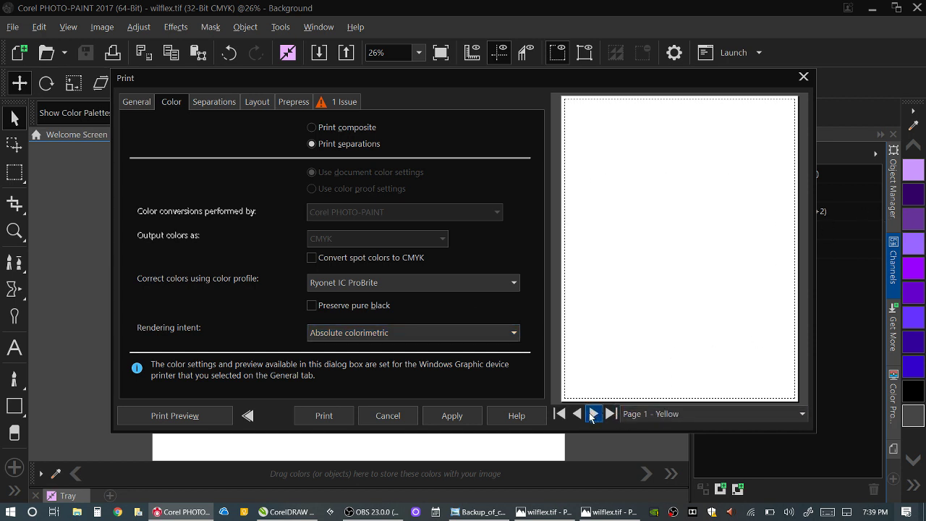
{"action": "left_click", "coordinate": [591, 414]}
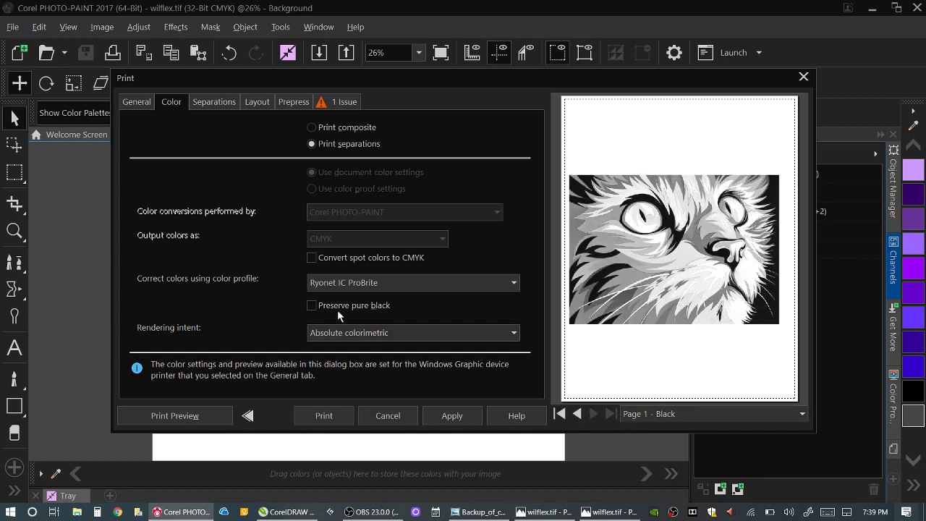
{"action": "left_click", "coordinate": [213, 107]}
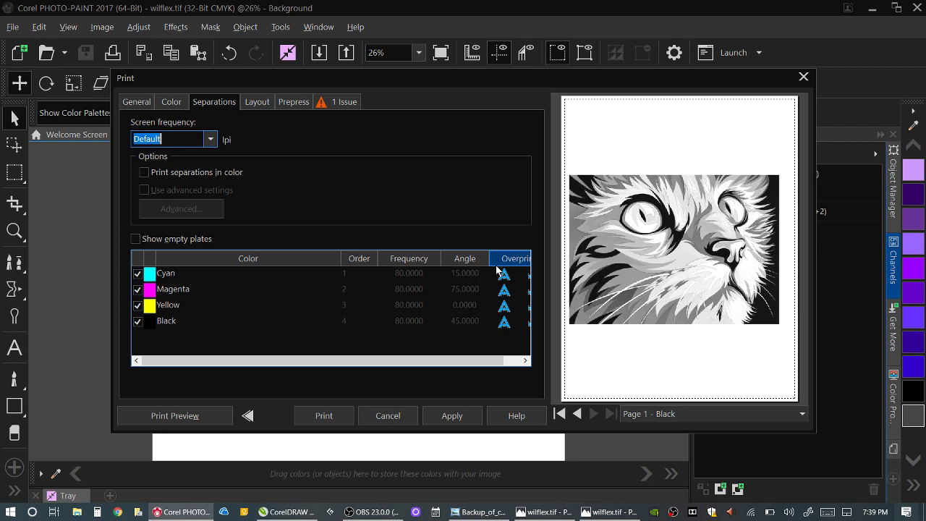
- Set the print destination to Device Independent PostScript File and open its color settings
{"action": "left_click", "coordinate": [136, 102]}
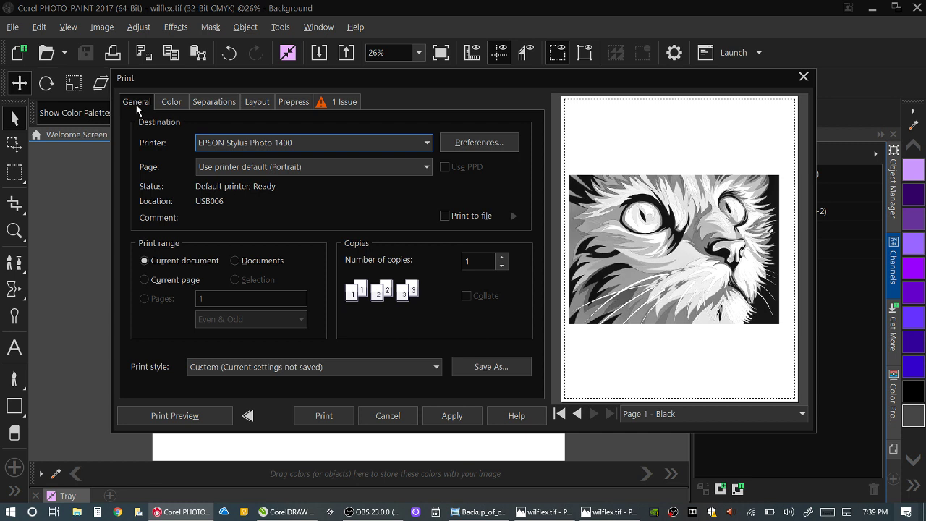
{"action": "left_click", "coordinate": [297, 142]}
{"action": "left_click", "coordinate": [293, 154]}
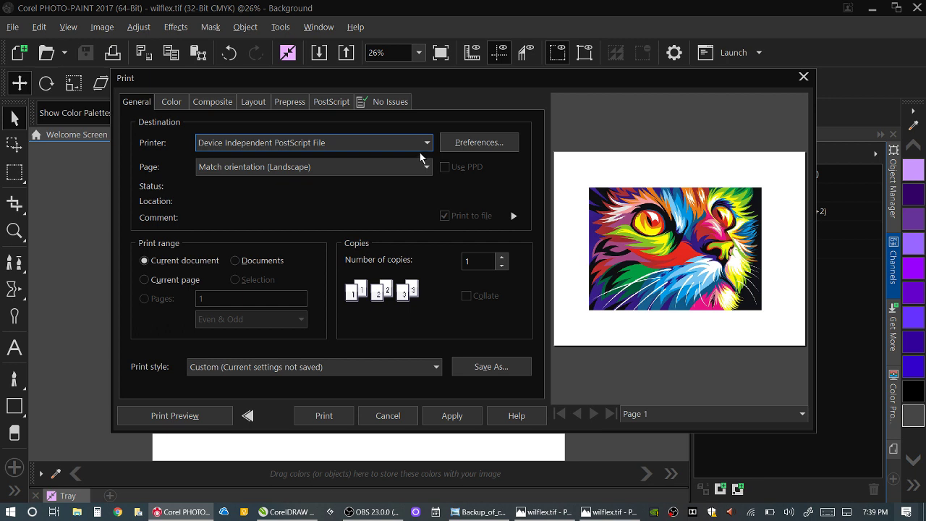
{"action": "left_click", "coordinate": [171, 101]}
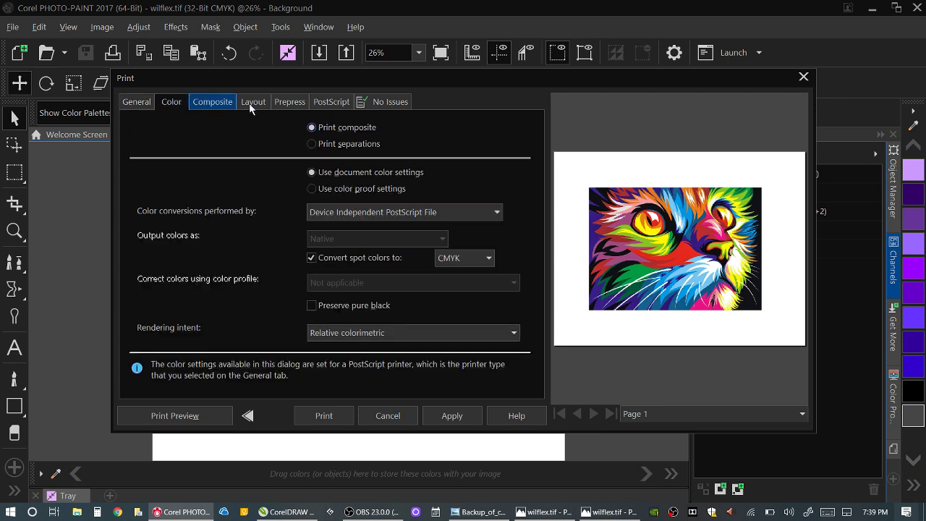
- Set the output to print separations and correct colors using the Ryonet IC ProBrite profile
{"action": "left_click", "coordinate": [312, 144]}
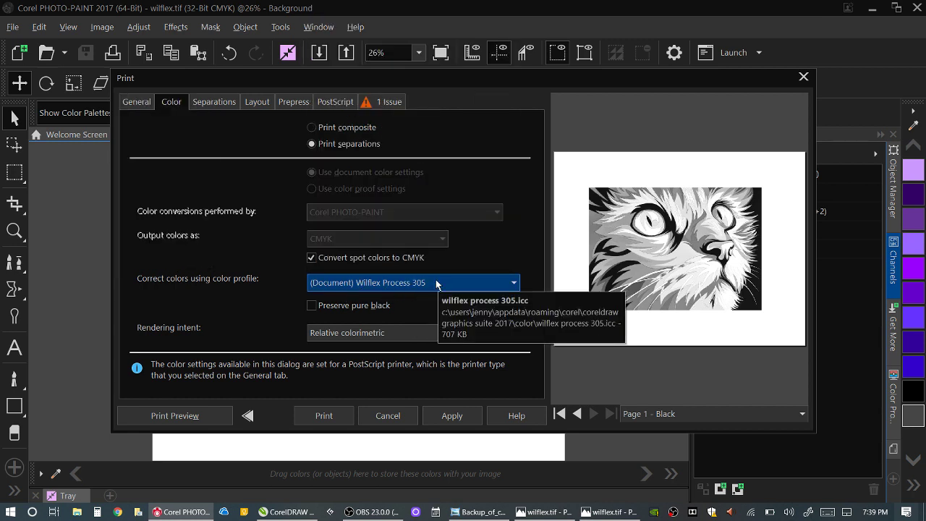
{"action": "left_click", "coordinate": [435, 280]}
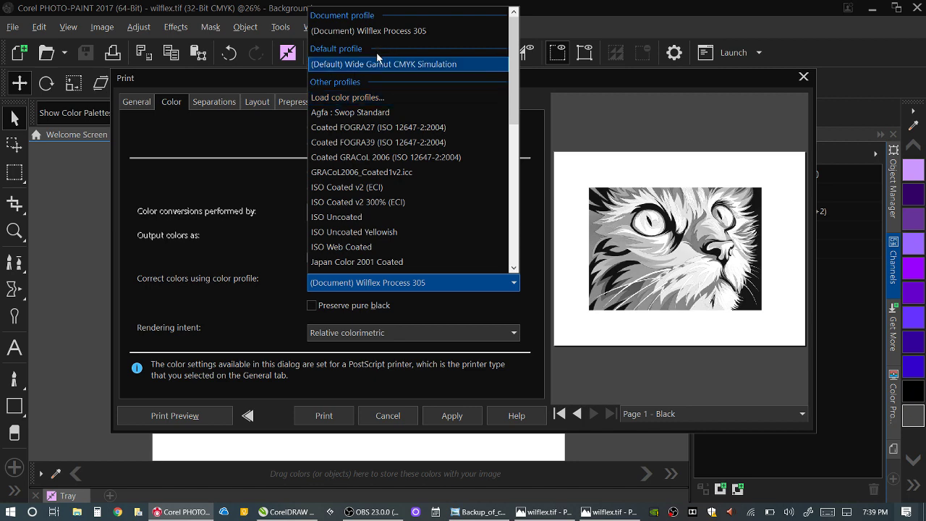
{"action": "scroll", "coordinate": [372, 186], "scroll_direction": "down", "scroll_amount": 10}
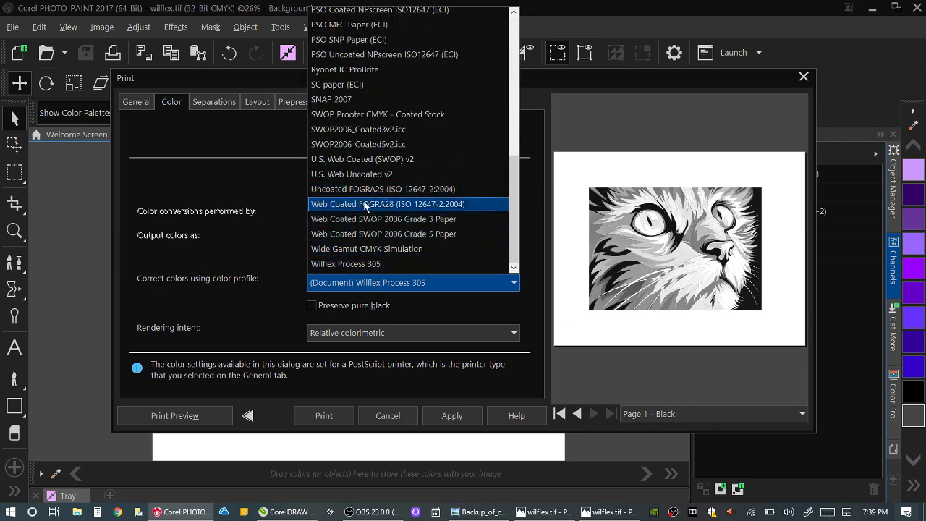
{"action": "scroll", "coordinate": [366, 195], "scroll_direction": "up", "scroll_amount": 10}
{"action": "scroll", "coordinate": [365, 195], "scroll_direction": "down", "scroll_amount": 10}
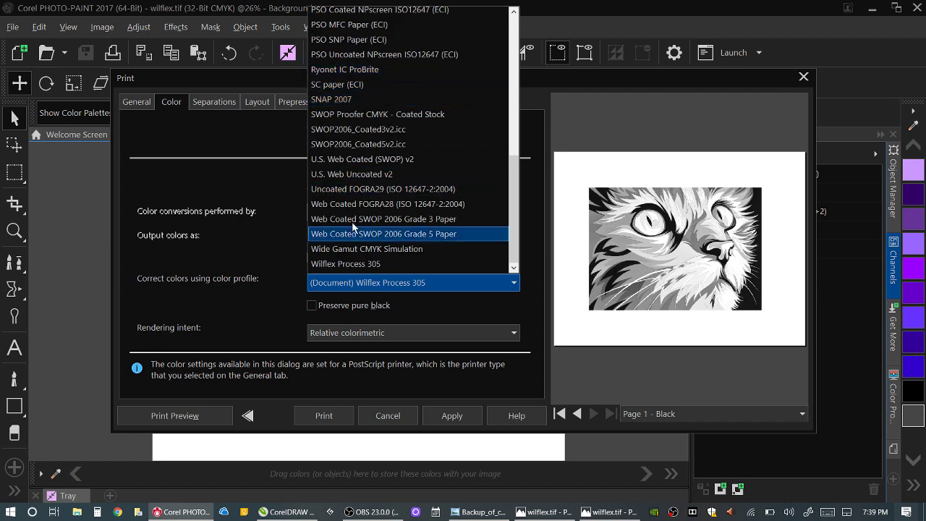
{"action": "left_click", "coordinate": [344, 70]}
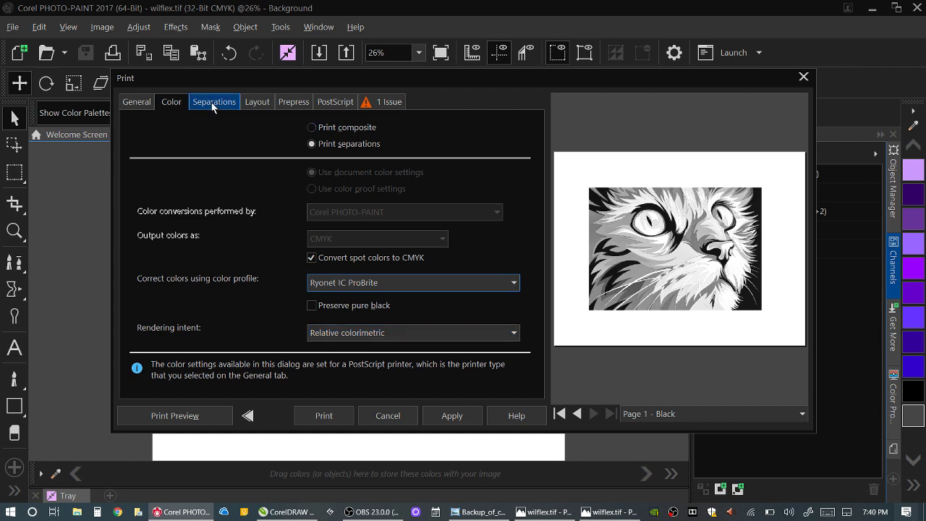
- Review the layout, prepress, separations, general and color print settings, including the selected printer
{"action": "left_click", "coordinate": [255, 102]}
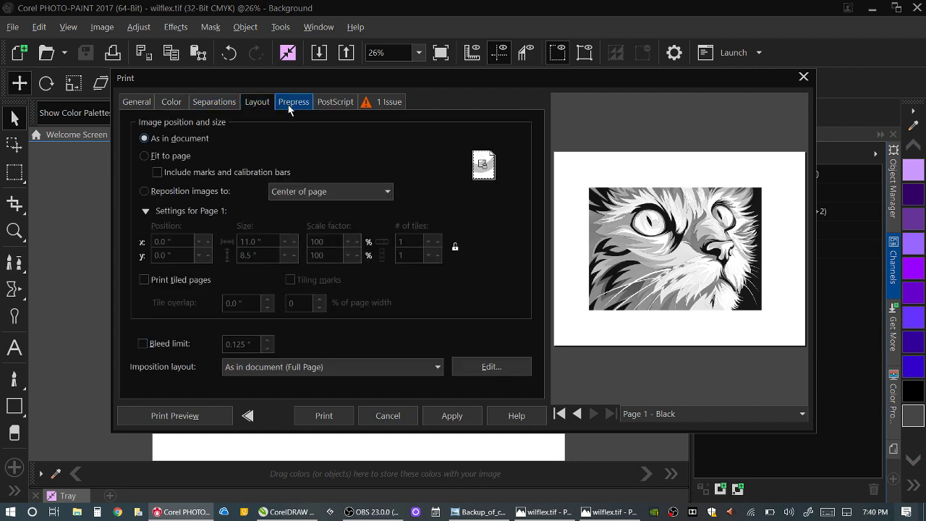
{"action": "left_click", "coordinate": [300, 105]}
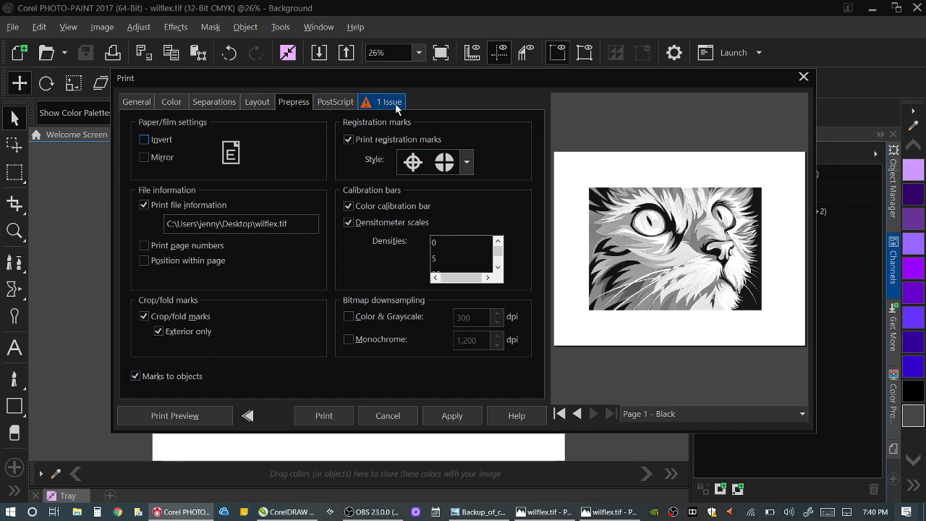
{"action": "left_click", "coordinate": [220, 105]}
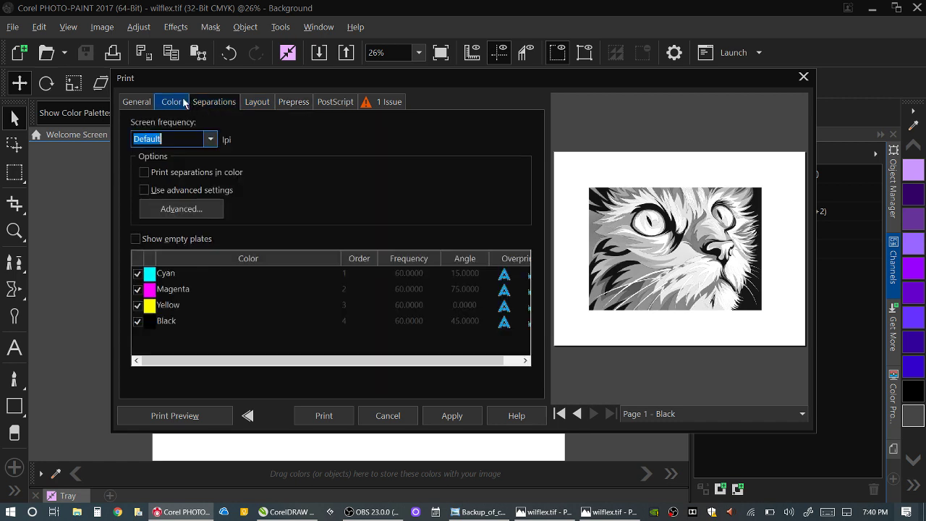
{"action": "left_click", "coordinate": [136, 102]}
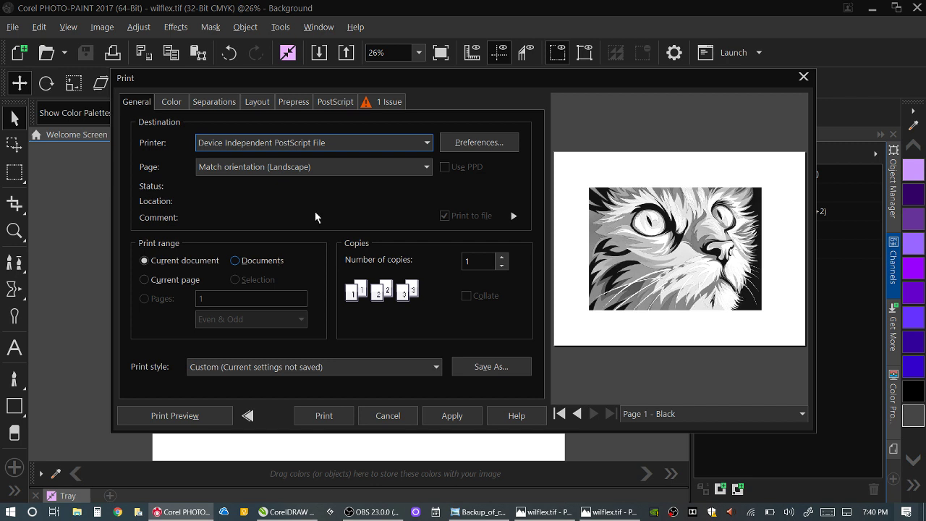
{"action": "left_click", "coordinate": [237, 143]}
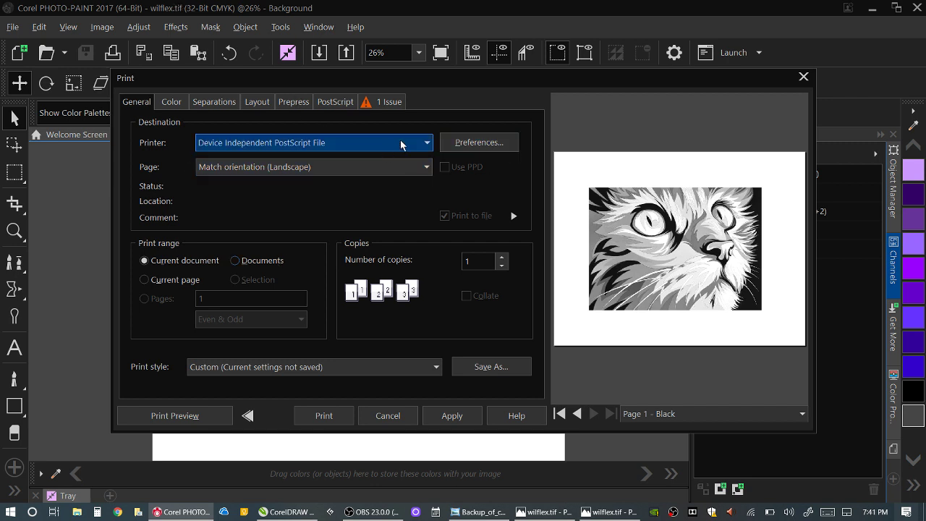
{"action": "left_click", "coordinate": [247, 162]}
{"action": "left_click", "coordinate": [220, 145]}
{"action": "left_click", "coordinate": [172, 105]}
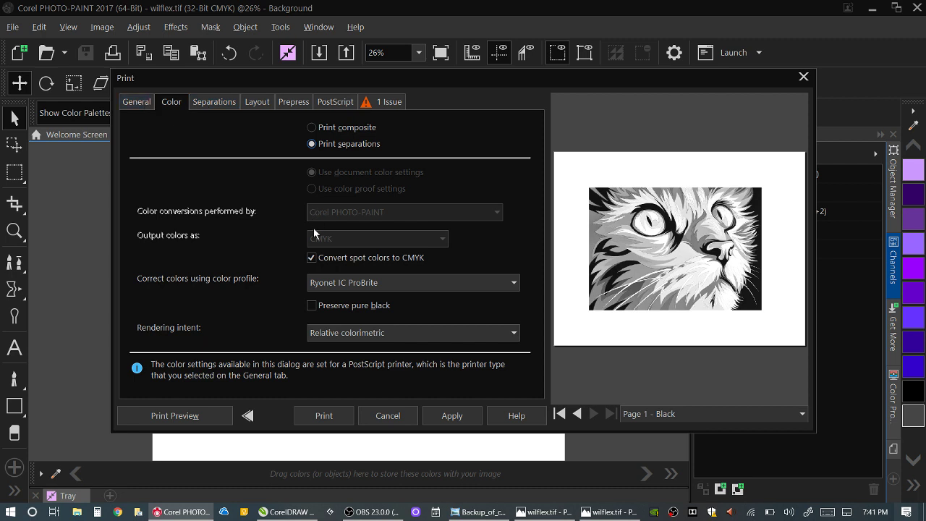
- Enable the use of advanced settings for the separations and open those advanced settings
{"action": "left_click", "coordinate": [216, 102]}
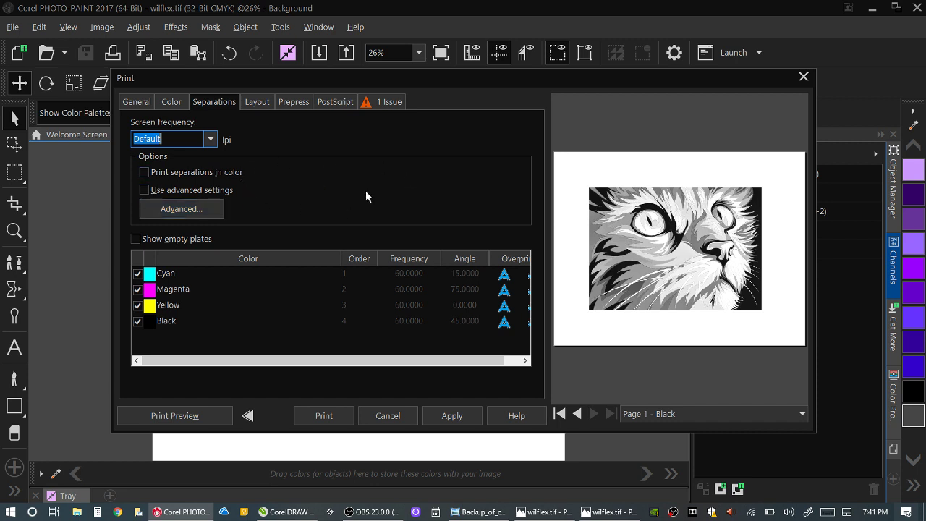
{"action": "left_click", "coordinate": [210, 139]}
{"action": "left_click", "coordinate": [161, 139]}
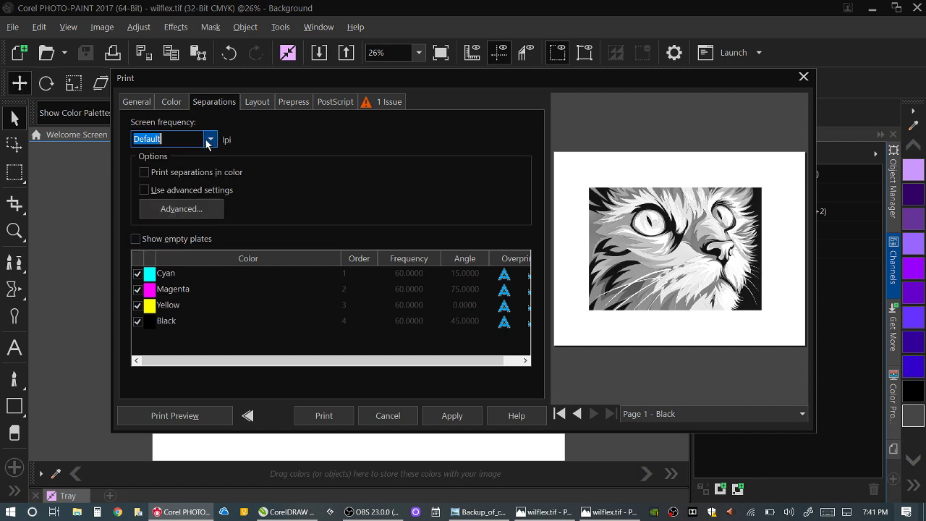
{"action": "left_click", "coordinate": [146, 190]}
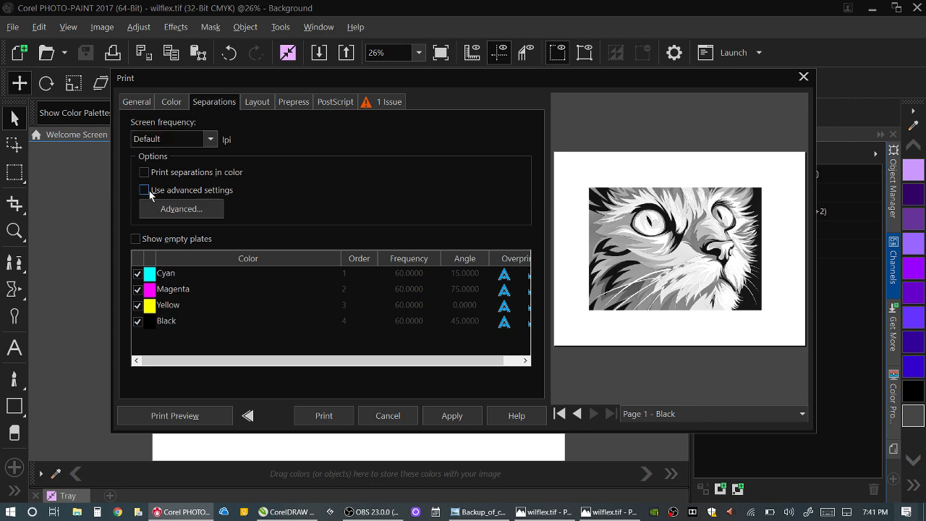
{"action": "left_click", "coordinate": [172, 210]}
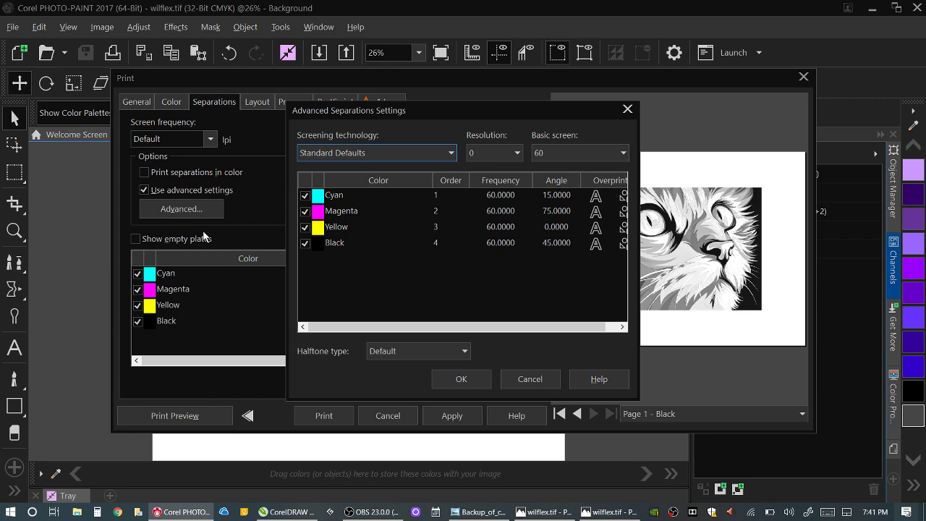
- Set the screen angles to 15 for cyan, 45 for magenta, 75 for yellow and 75 for black
{"action": "left_click", "coordinate": [495, 194]}
{"action": "left_click", "coordinate": [562, 196]}
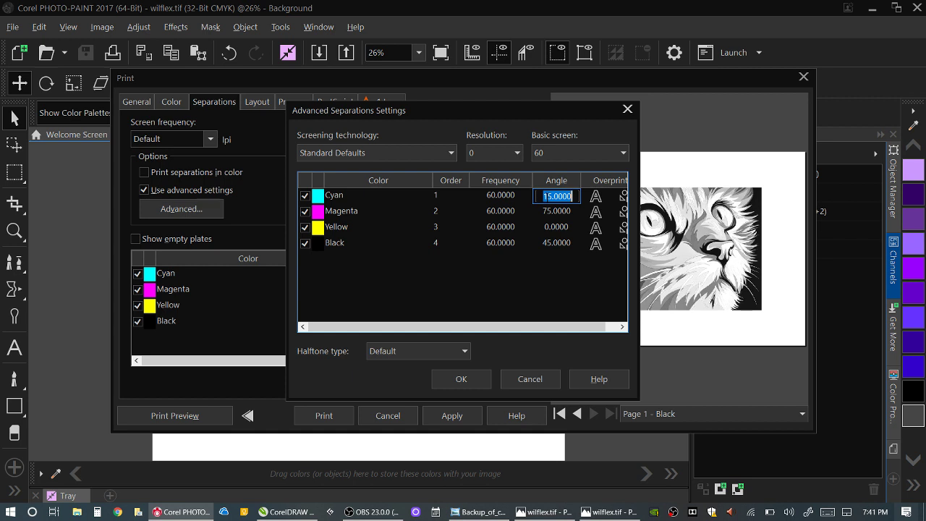
{"action": "type", "text": "45"}
{"action": "key", "text": "BackSpace"}
{"action": "key", "text": "BackSpace"}
{"action": "type", "text": "15"}
{"action": "left_click", "coordinate": [553, 212]}
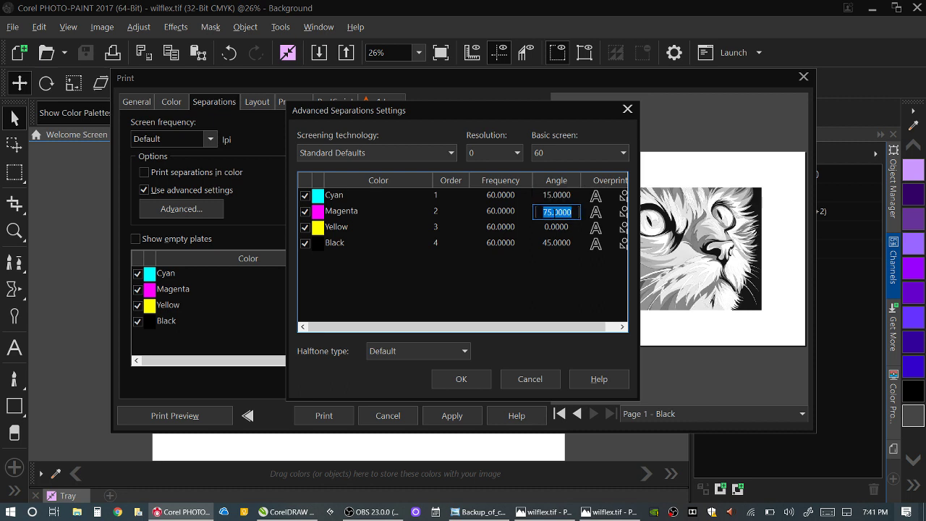
{"action": "type", "text": "45"}
{"action": "left_click", "coordinate": [558, 227]}
{"action": "type", "text": "75"}
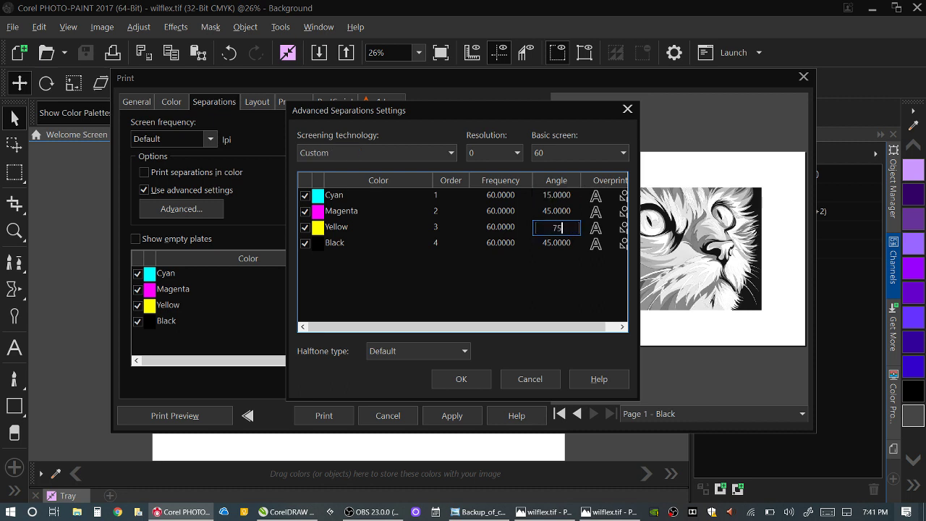
{"action": "left_click", "coordinate": [570, 242]}
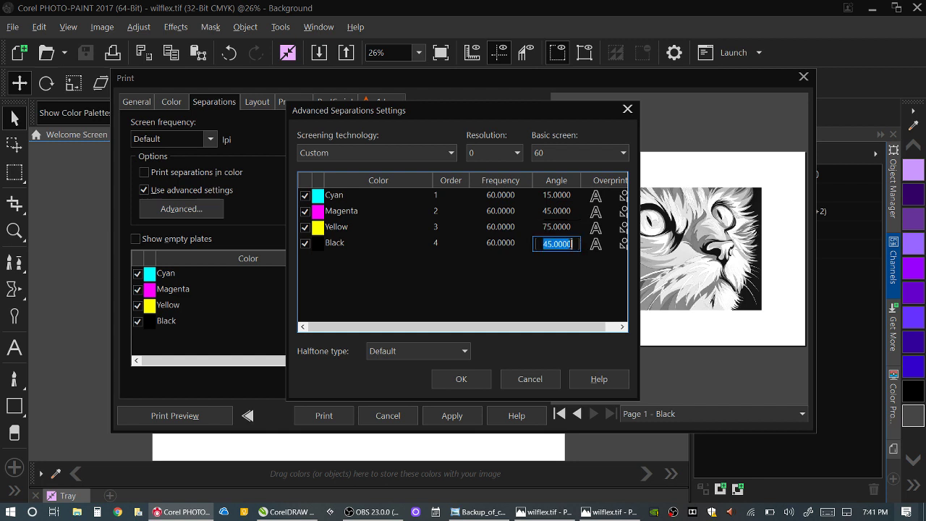
{"action": "type", "text": "75"}
- Set the screen frequency to 55 for the cyan, magenta, yellow and black plates
{"action": "left_click", "coordinate": [498, 200]}
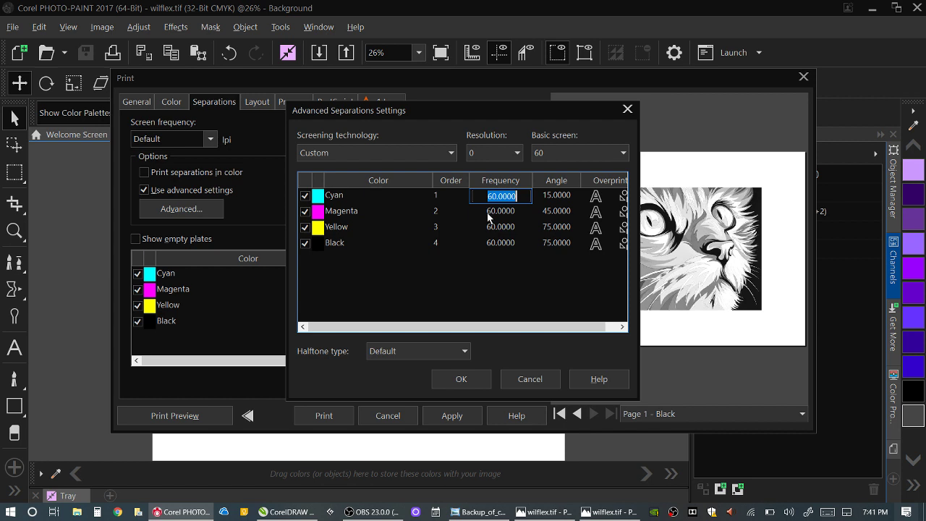
{"action": "left_click", "coordinate": [489, 215]}
{"action": "left_click", "coordinate": [489, 230]}
{"action": "left_click", "coordinate": [490, 244]}
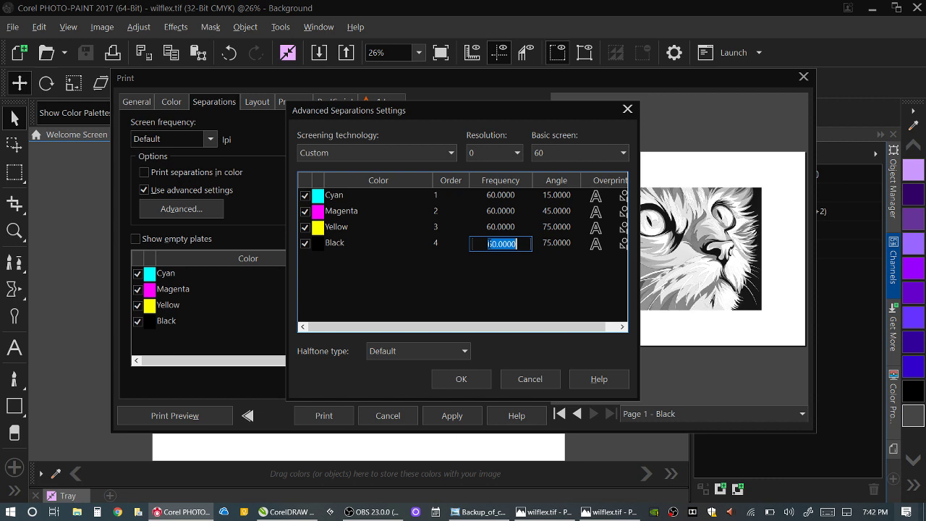
{"action": "left_click", "coordinate": [492, 197]}
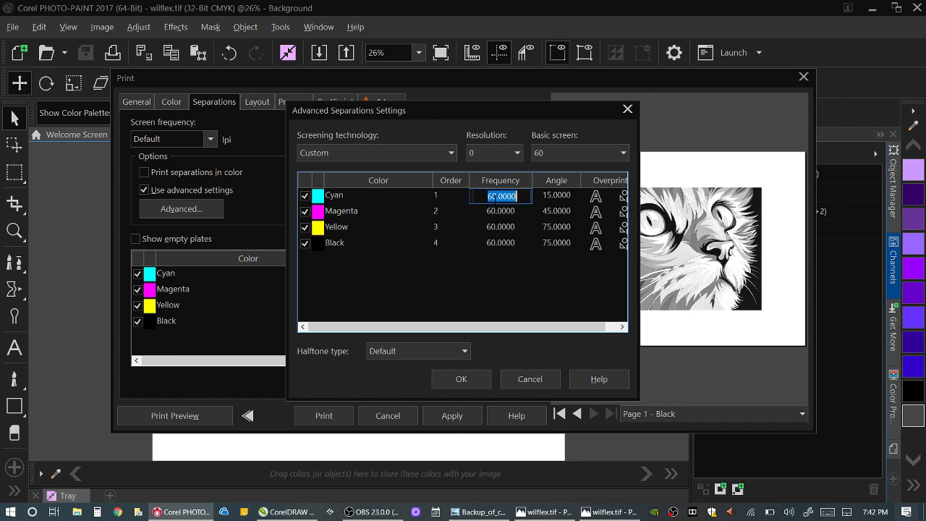
{"action": "type", "text": "55"}
{"action": "left_click", "coordinate": [492, 212]}
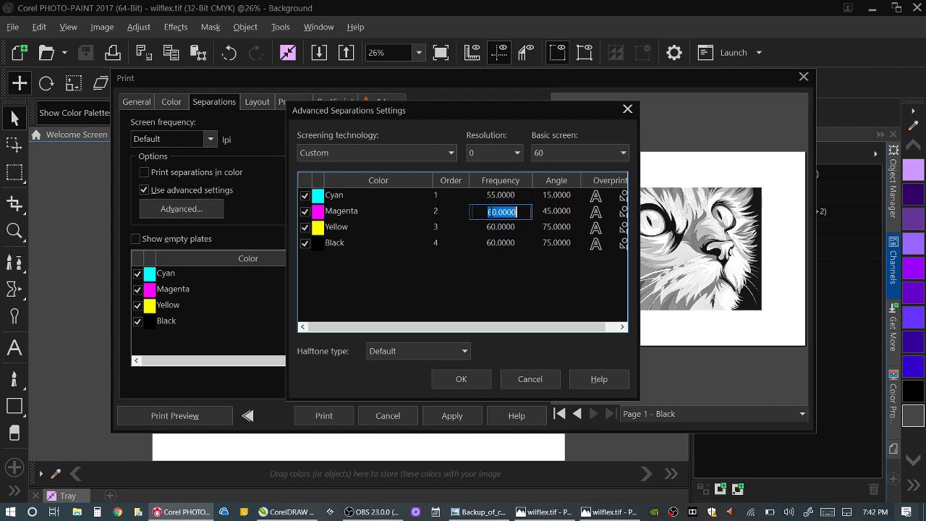
{"action": "type", "text": "55"}
{"action": "left_click", "coordinate": [483, 228]}
{"action": "type", "text": "4"}
{"action": "key", "text": "BackSpace"}
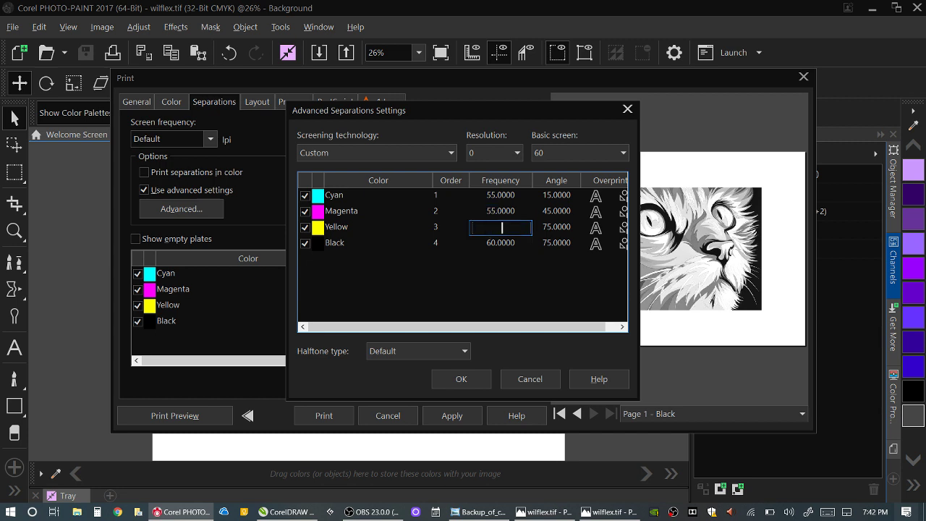
{"action": "type", "text": "55"}
{"action": "left_click", "coordinate": [489, 242]}
{"action": "type", "text": "55"}
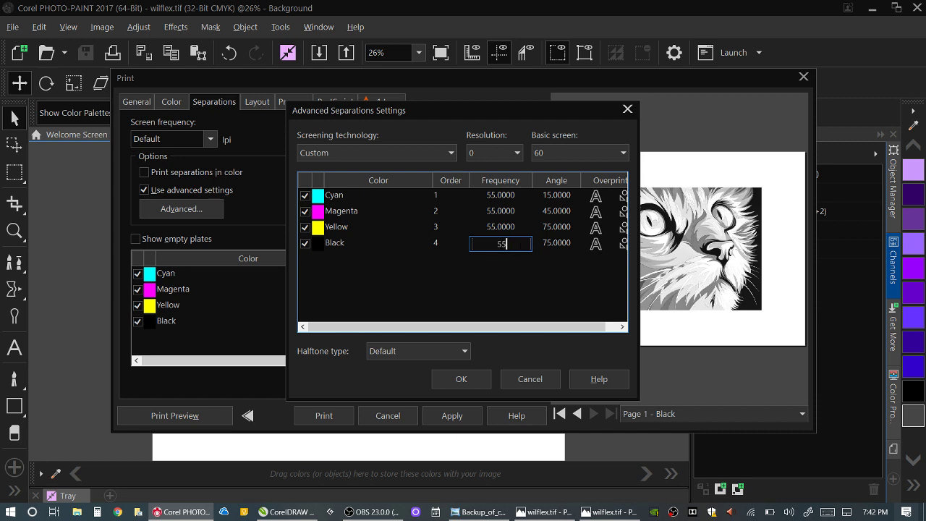
{"action": "key", "text": "Return"}
- Set the halftone type to Dot and accept the advanced separations settings
{"action": "left_click", "coordinate": [461, 353]}
{"action": "left_click", "coordinate": [412, 376]}
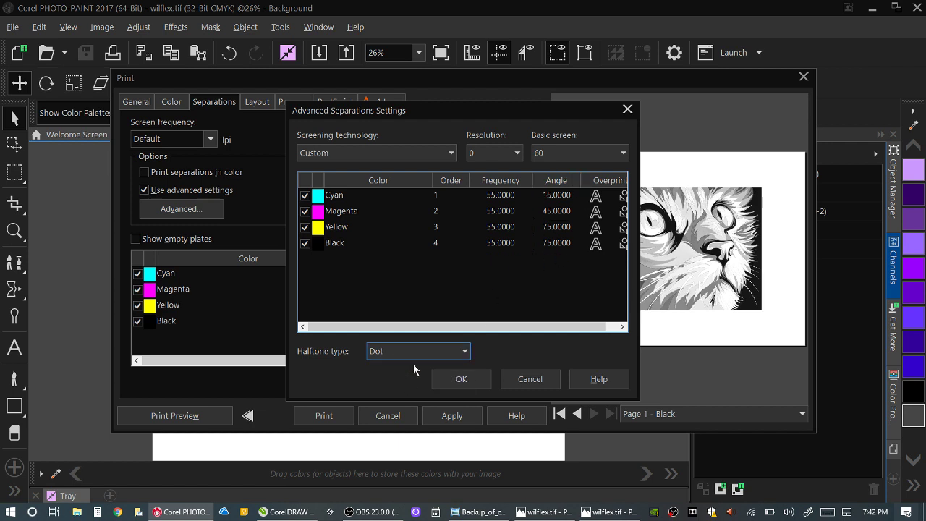
{"action": "left_click", "coordinate": [453, 379]}
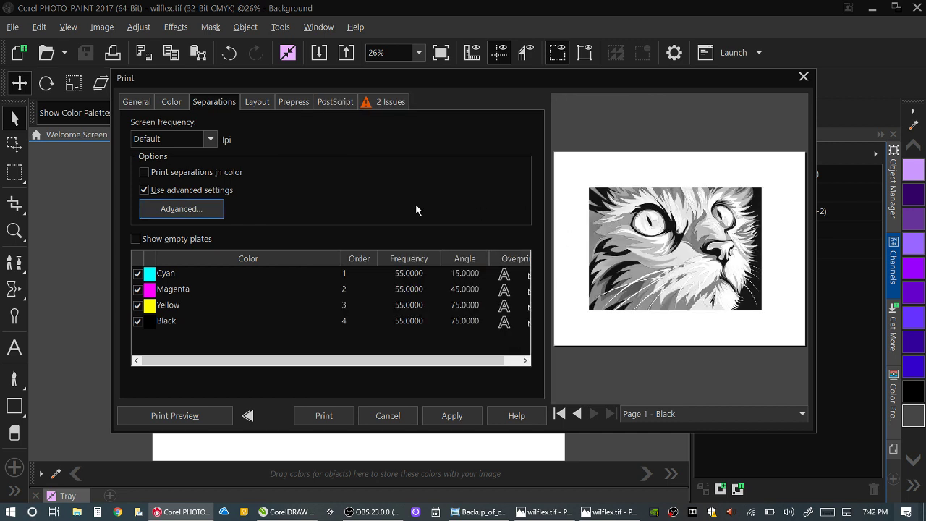
- Recheck the print destination and separation settings, and find and open halftone cheat sheet.pdf from the computer's files
{"action": "left_click", "coordinate": [125, 102]}
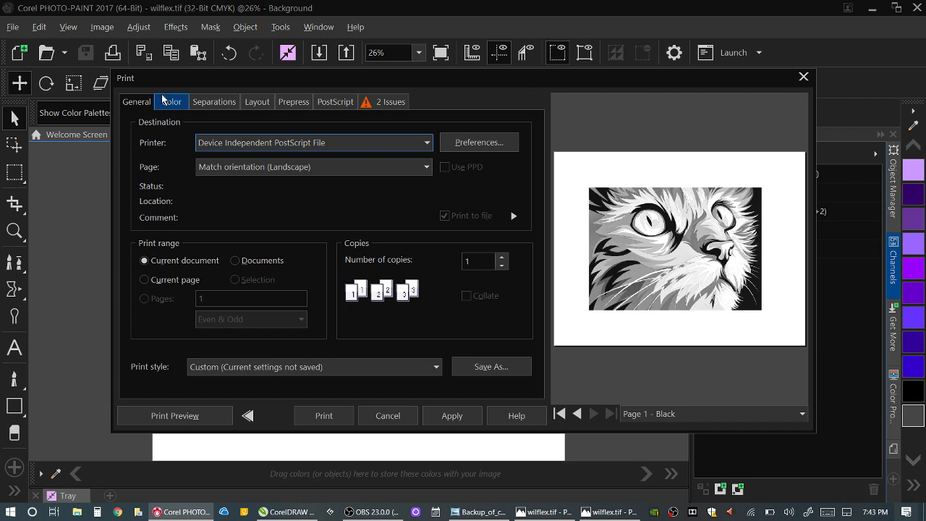
{"action": "left_click", "coordinate": [214, 102]}
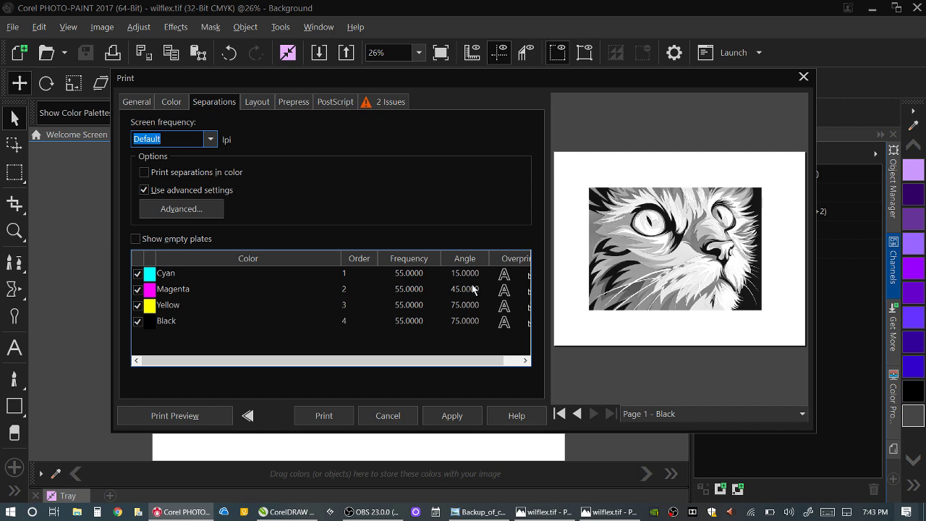
{"action": "left_click", "coordinate": [40, 513]}
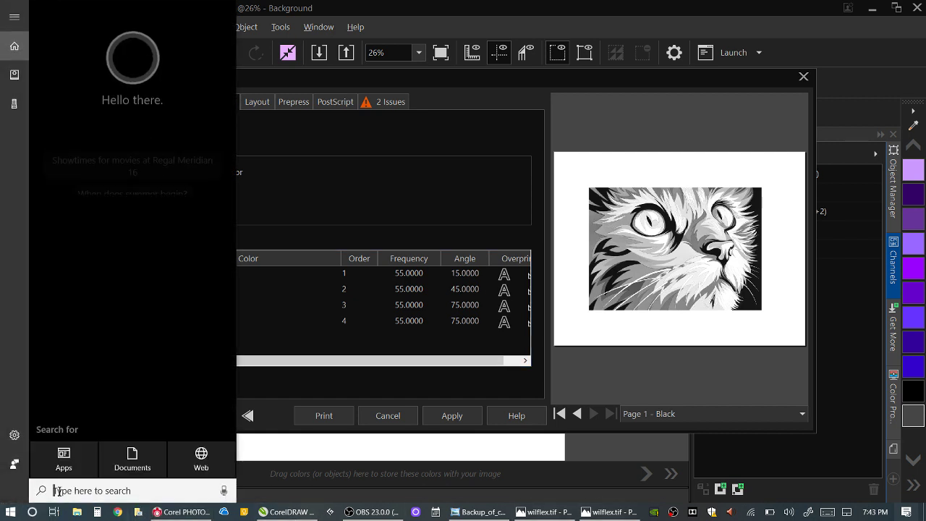
{"action": "type", "text": "hal"}
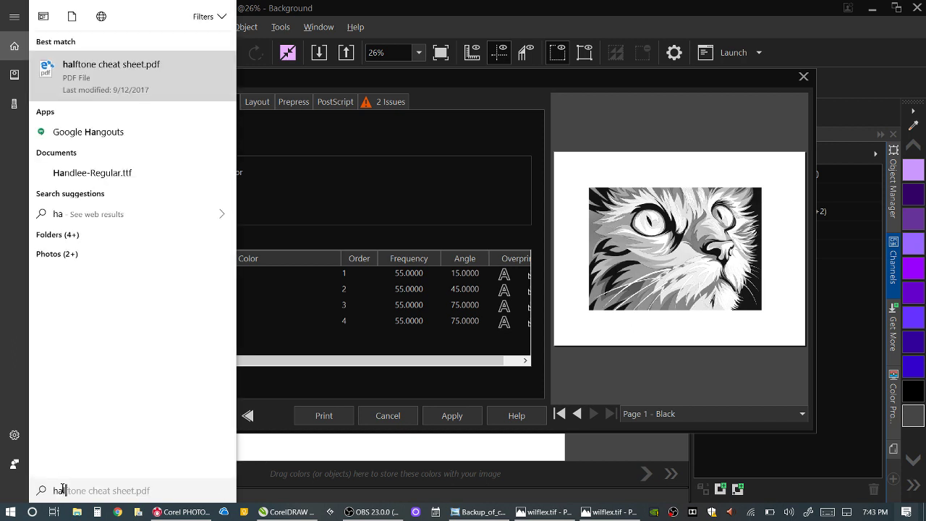
{"action": "left_click", "coordinate": [141, 77]}
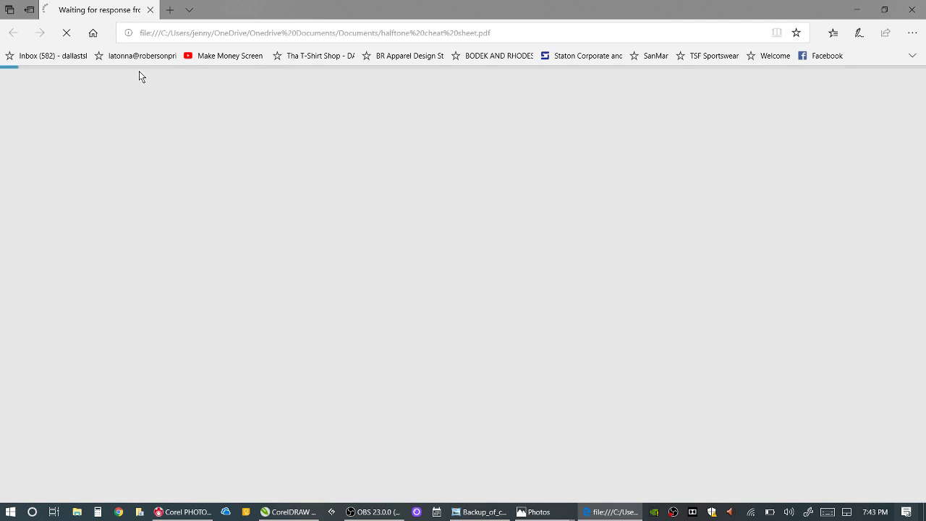
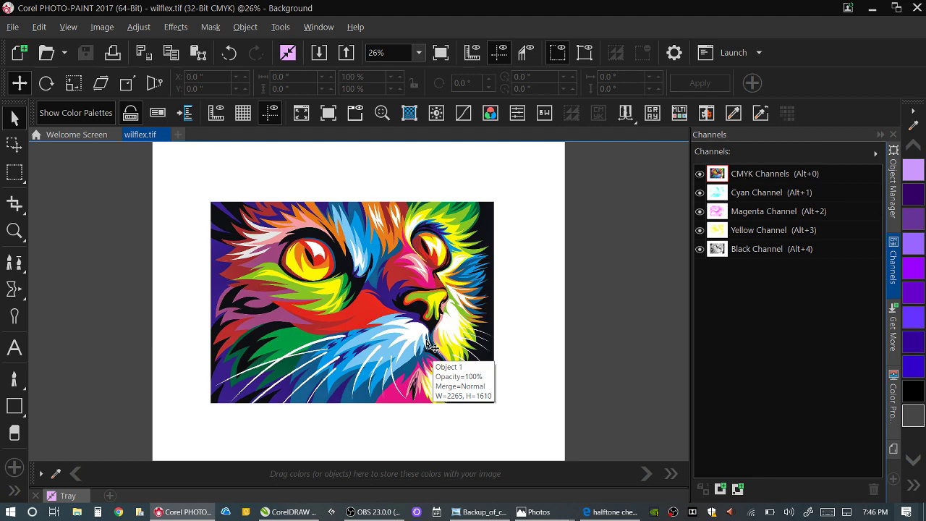
- Split the channels of wilflex.tif into separate CMYK grayscale documents
{"action": "left_click", "coordinate": [104, 29]}
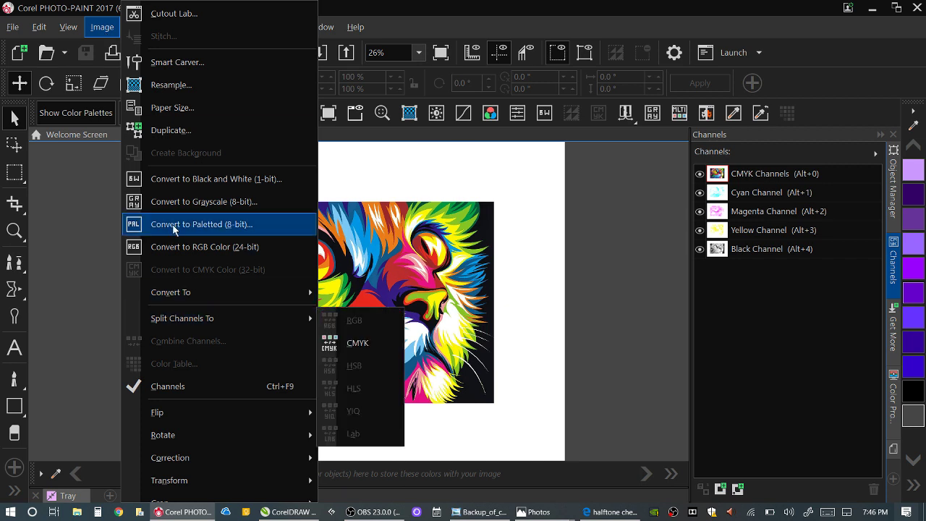
{"action": "mouse_move", "coordinate": [182, 322]}
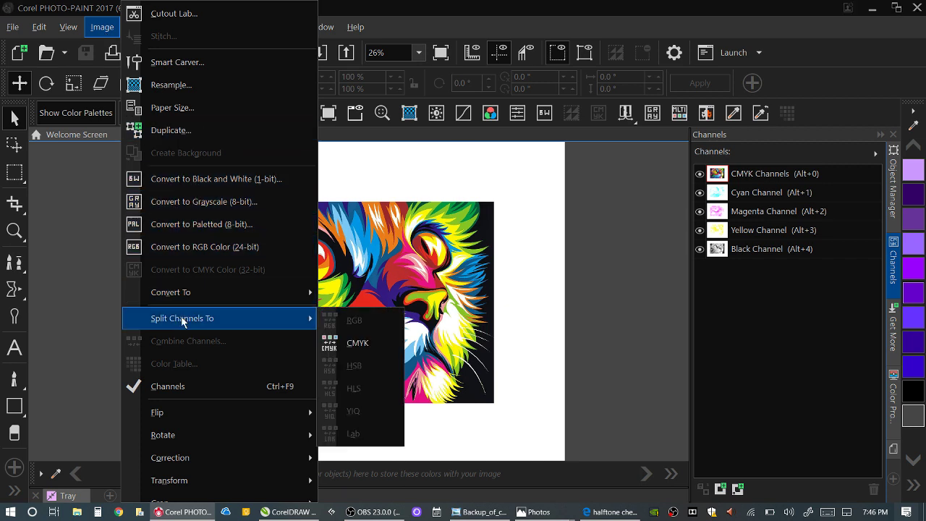
{"action": "left_click", "coordinate": [371, 343]}
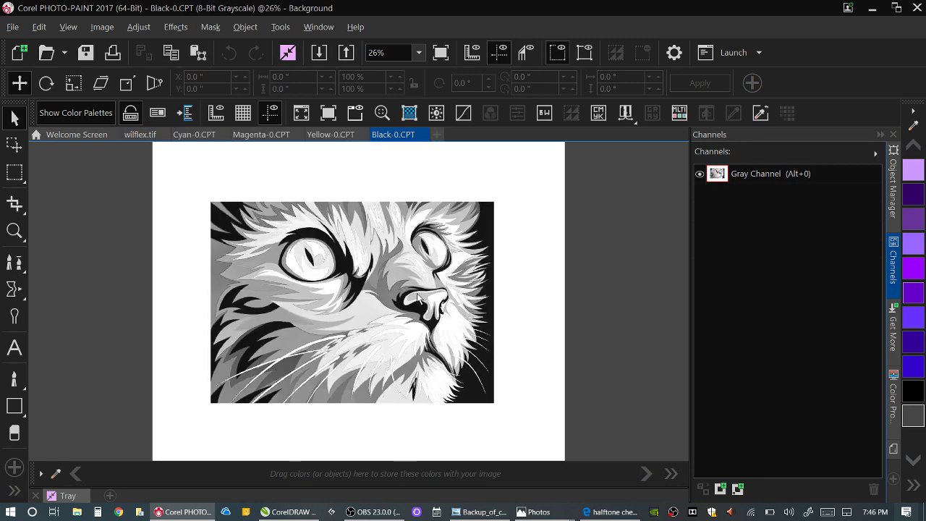
- Compare the original wilflex.tif with the split cyan, magenta, yellow and black documents, and return to the cyan one
{"action": "left_click", "coordinate": [139, 134]}
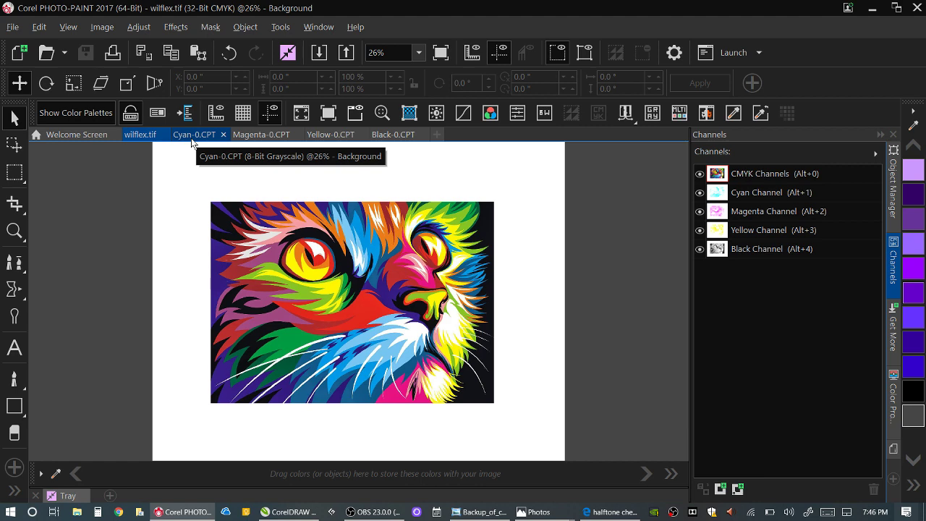
{"action": "left_click", "coordinate": [192, 137]}
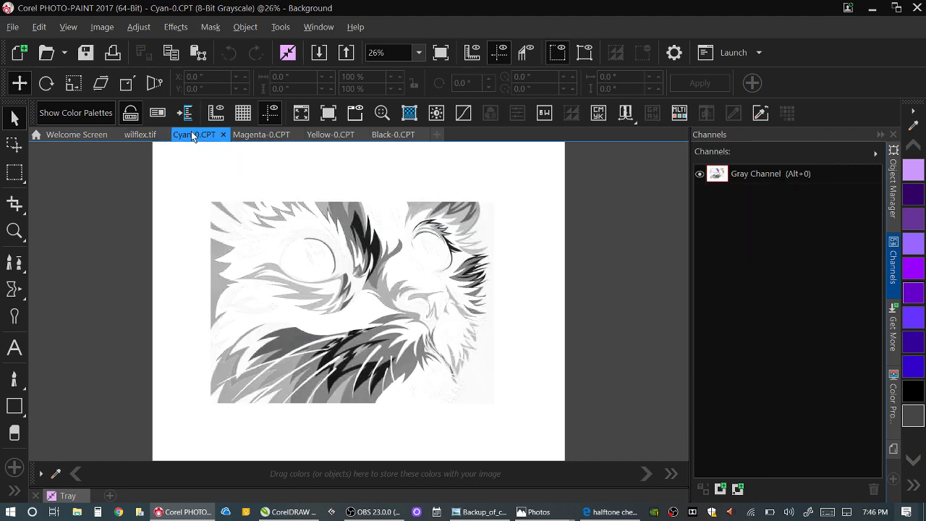
{"action": "left_click", "coordinate": [261, 136]}
{"action": "left_click", "coordinate": [319, 139]}
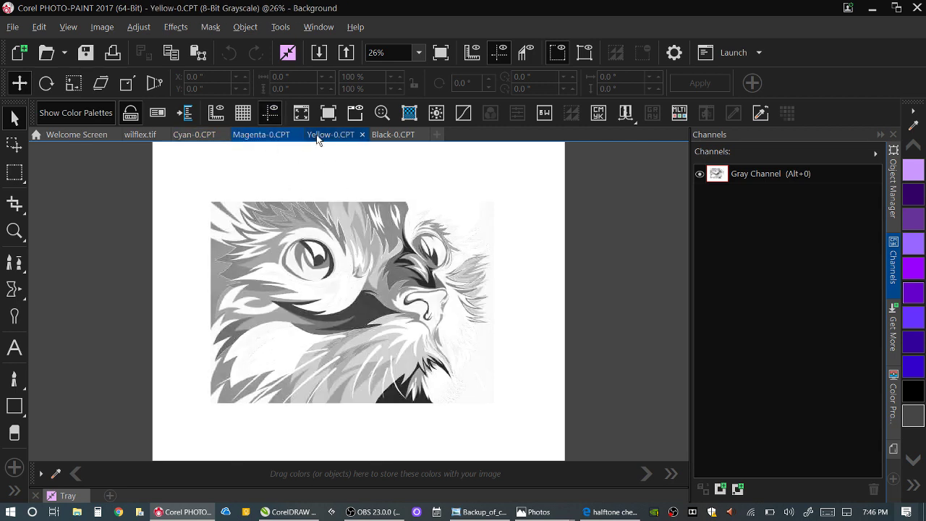
{"action": "left_click", "coordinate": [391, 138]}
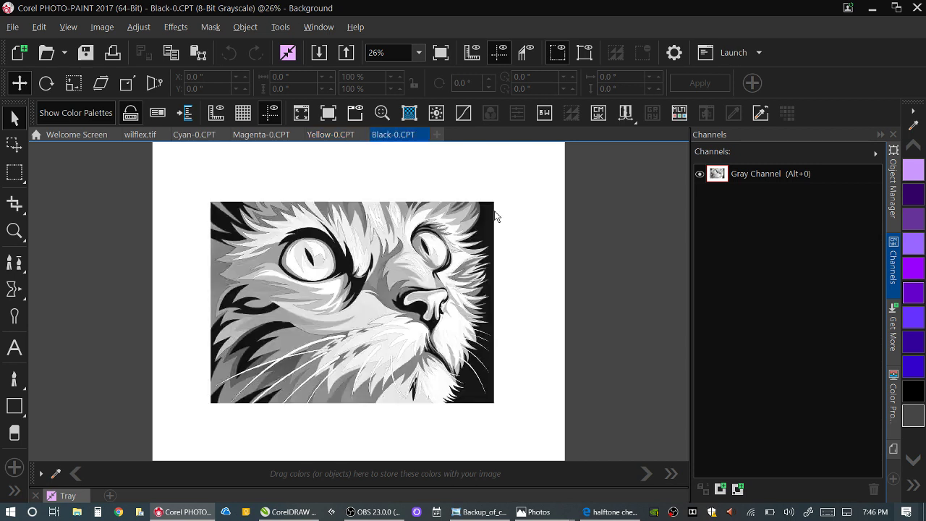
{"action": "left_click", "coordinate": [194, 136]}
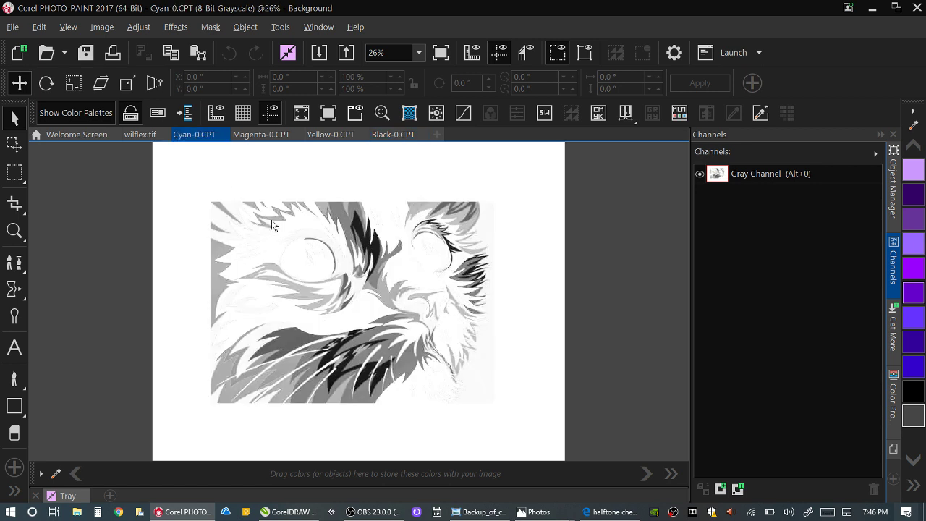
{"action": "right_click", "coordinate": [306, 293]}
{"action": "left_click", "coordinate": [249, 182]}
{"action": "left_click", "coordinate": [237, 28]}
{"action": "mouse_move", "coordinate": [103, 30]}
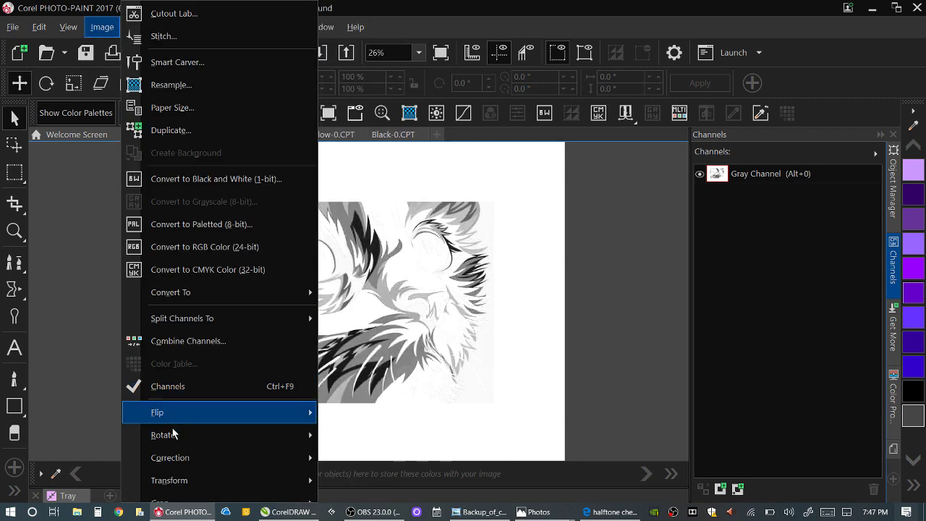
{"action": "mouse_move", "coordinate": [174, 437]}
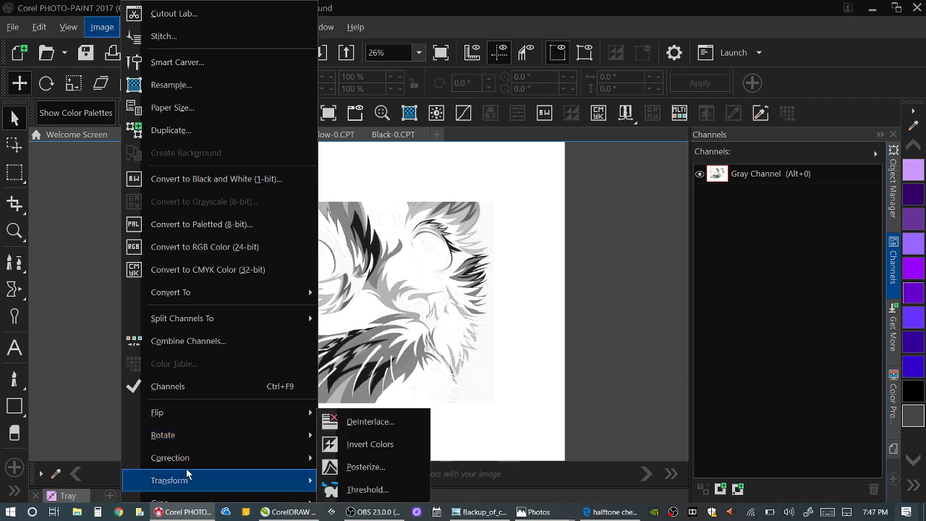
{"action": "mouse_move", "coordinate": [316, 464]}
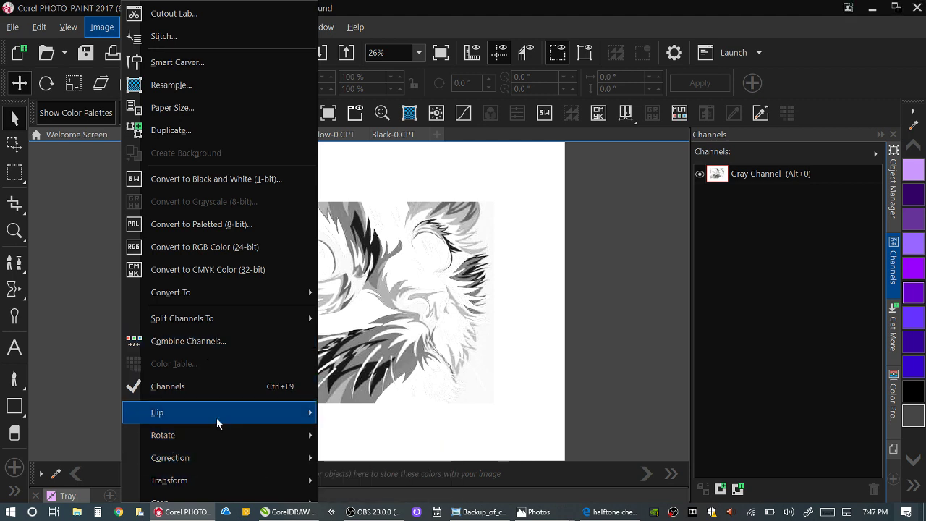
{"action": "mouse_move", "coordinate": [246, 479]}
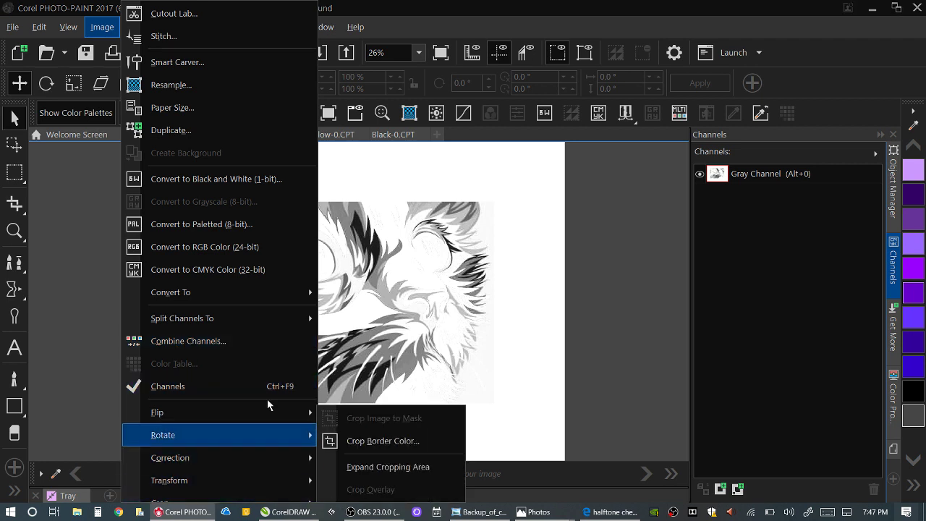
{"action": "left_click", "coordinate": [90, 217]}
- Start converting the cyan document to 1-bit black and white, using a round halftone screen at 45 lines per inch
{"action": "left_click", "coordinate": [152, 27]}
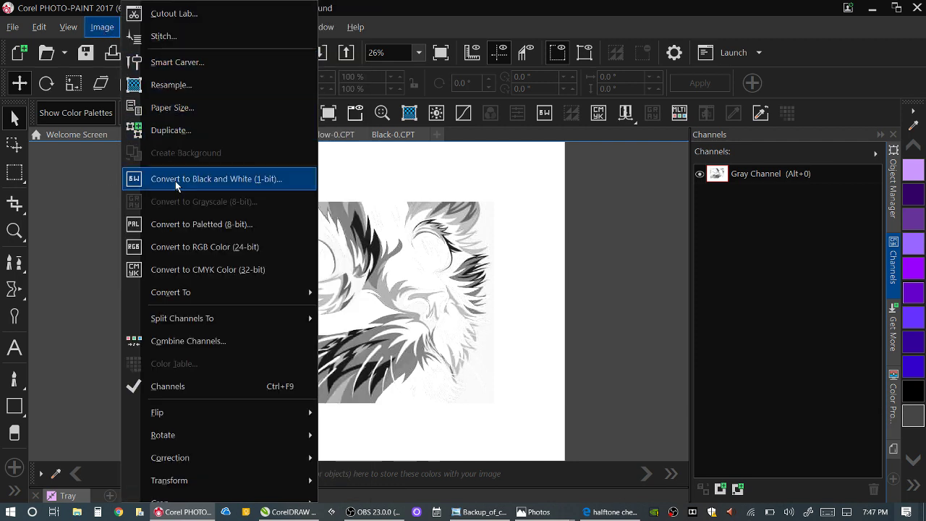
{"action": "left_click", "coordinate": [175, 181]}
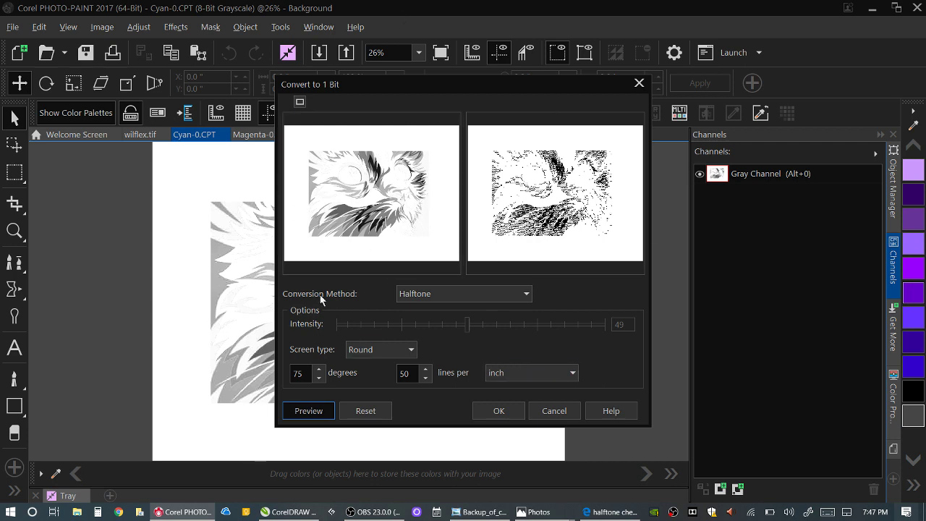
{"action": "left_click", "coordinate": [301, 379]}
{"action": "left_click_drag", "start_coordinate": [411, 374], "coordinate": [387, 374]}
{"action": "type", "text": "45"}
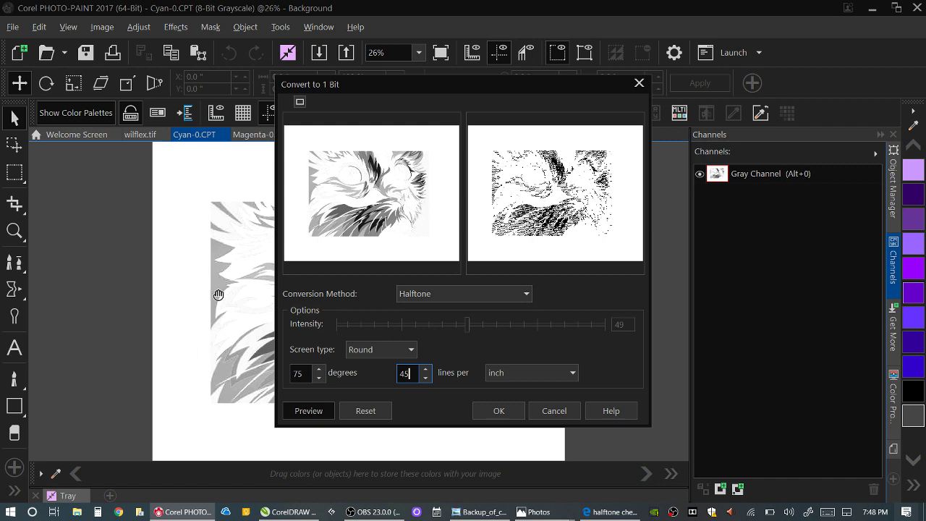
{"action": "left_click", "coordinate": [377, 351]}
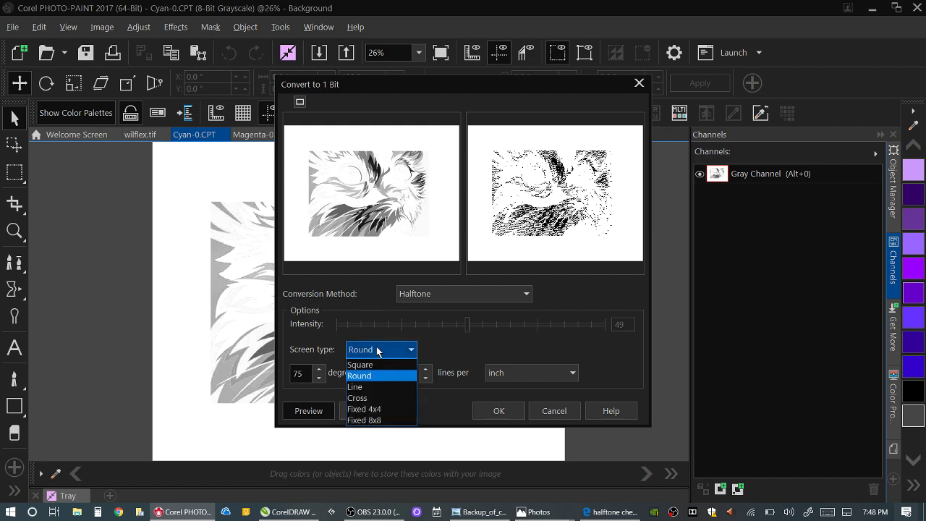
{"action": "left_click", "coordinate": [372, 376]}
{"action": "left_click", "coordinate": [298, 373]}
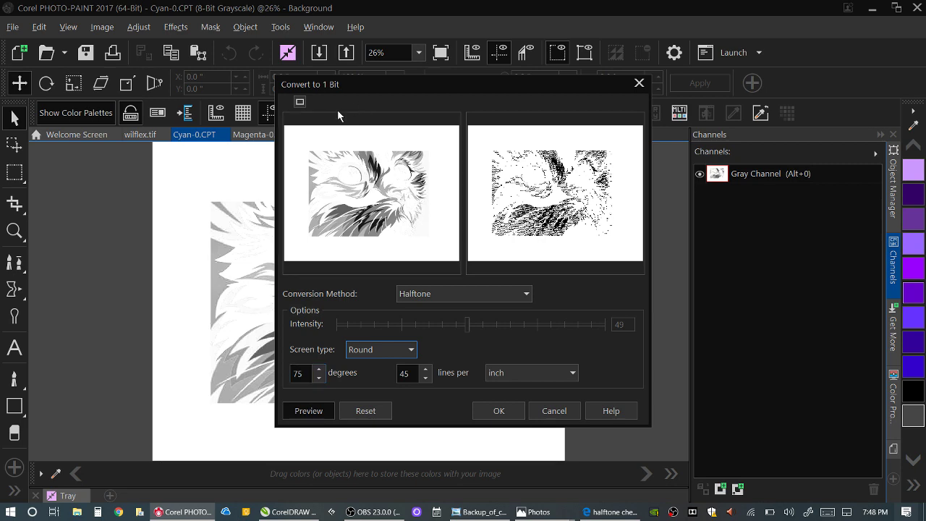
{"action": "left_click_drag", "start_coordinate": [327, 86], "coordinate": [451, 94]}
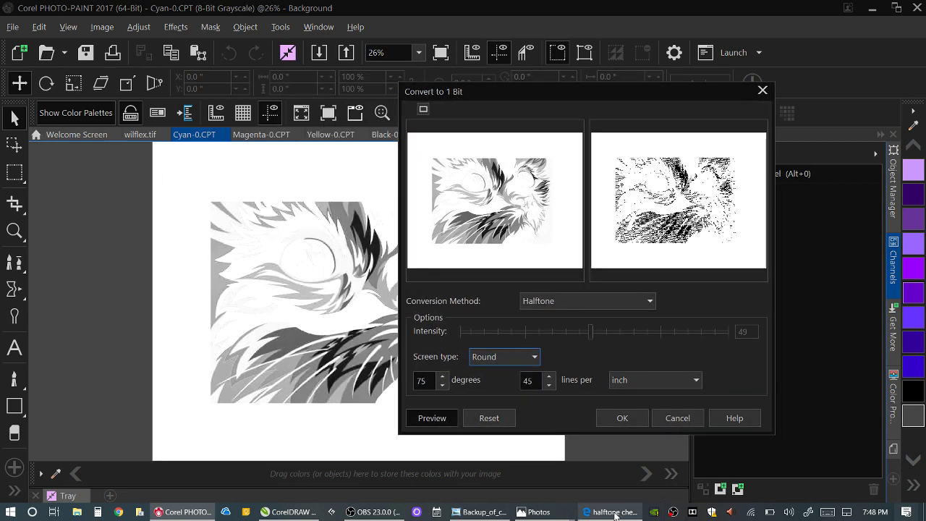
- Switch to halftone cheat sheet.pdf in the browser, examine both sets of CMYK process angles, and return to Corel PHOTO-PAINT
{"action": "left_click", "coordinate": [592, 515]}
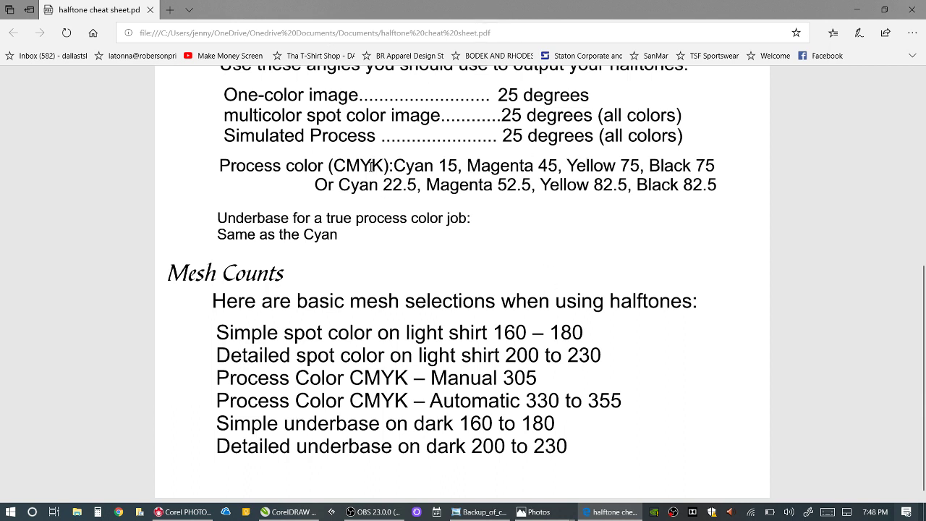
{"action": "left_click_drag", "start_coordinate": [395, 165], "coordinate": [720, 154]}
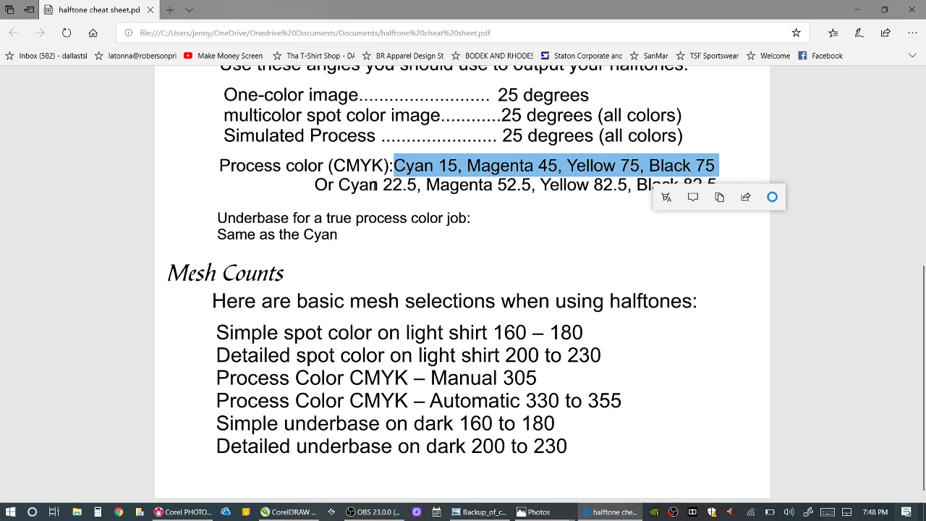
{"action": "left_click_drag", "start_coordinate": [338, 184], "coordinate": [715, 190]}
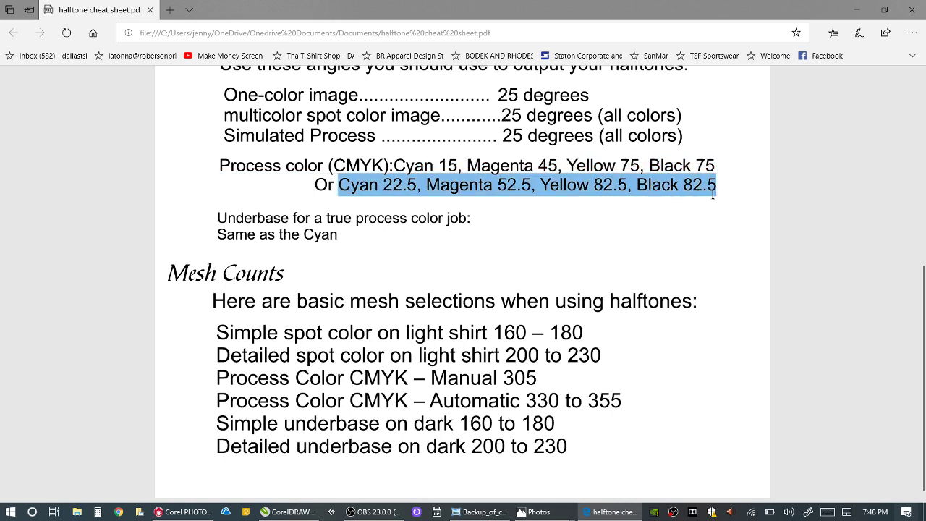
{"action": "left_click", "coordinate": [579, 252]}
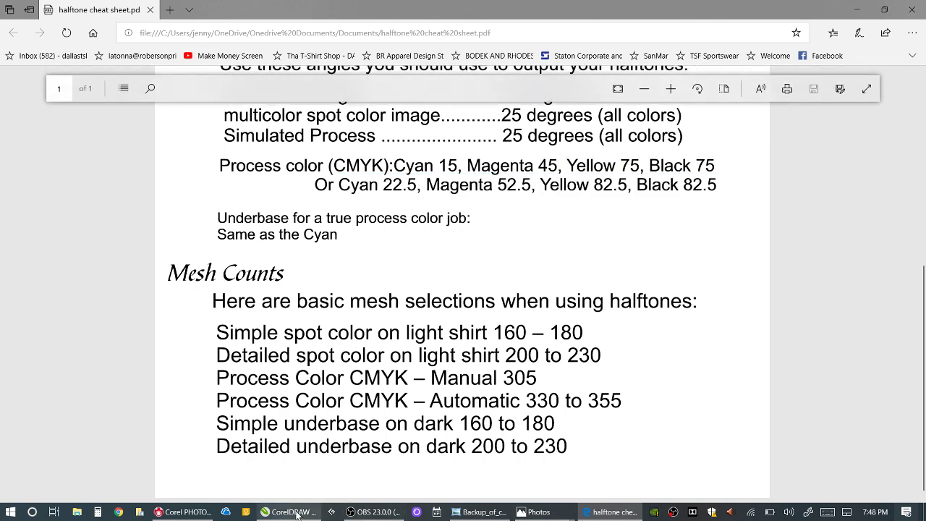
{"action": "left_click", "coordinate": [202, 512]}
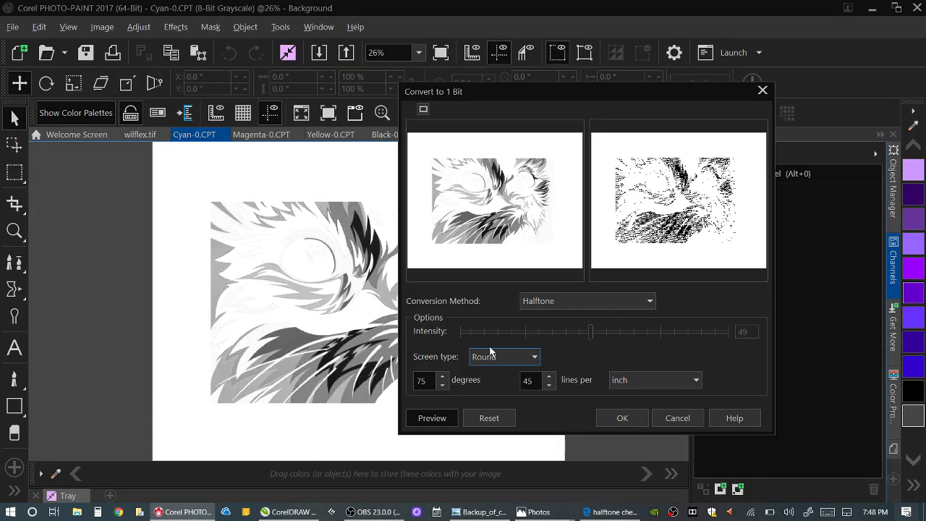
- Set the cyan halftone angle to 15 degrees and apply the 1-bit conversion
{"action": "left_click", "coordinate": [423, 380]}
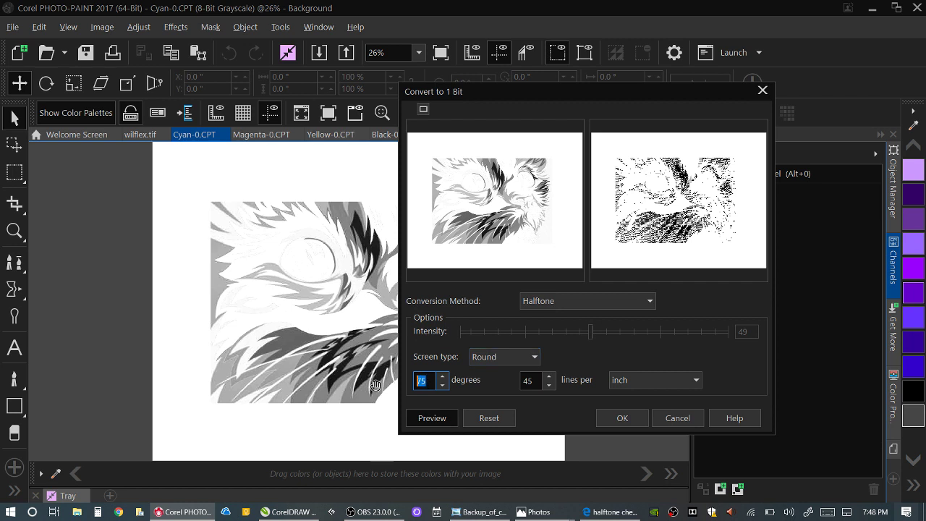
{"action": "type", "text": "15"}
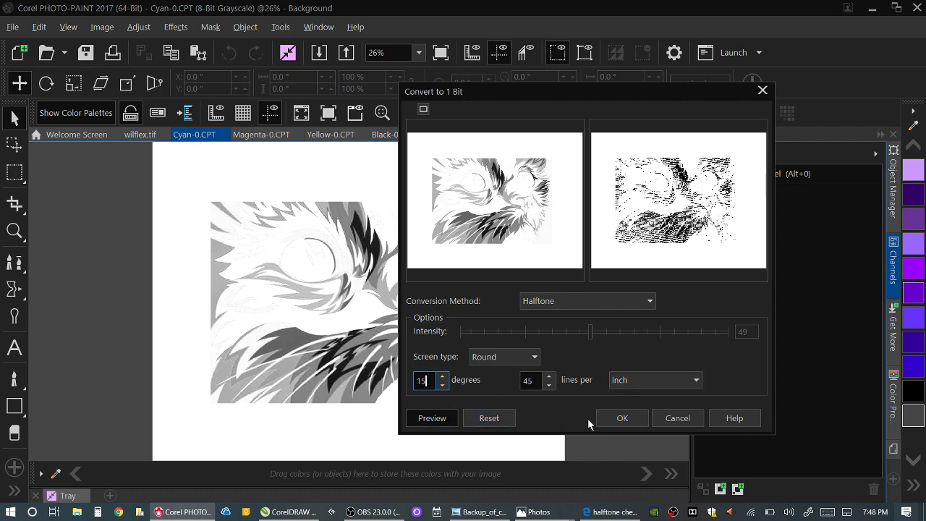
{"action": "left_click", "coordinate": [626, 418]}
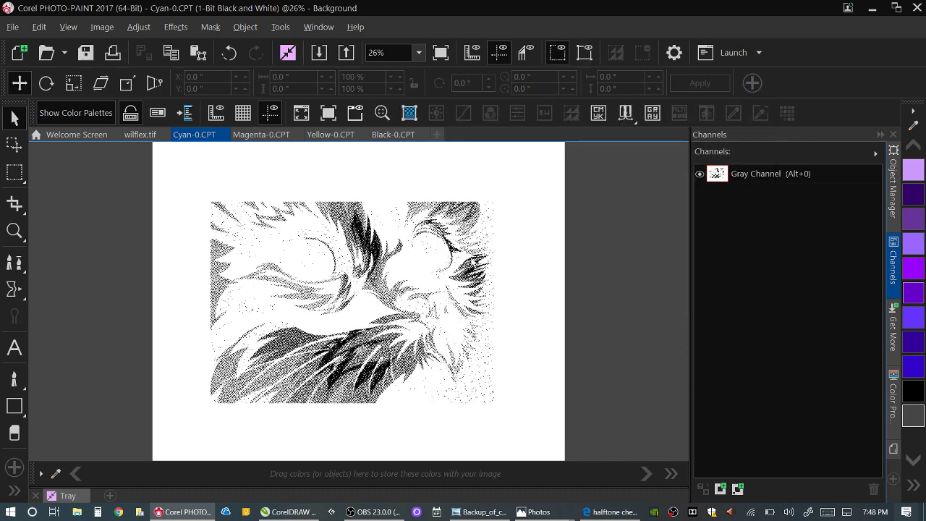
- Convert the magenta document to 1-bit black and white with the round halftone at 45 degrees and 45 lines per inch
{"action": "left_click", "coordinate": [239, 136]}
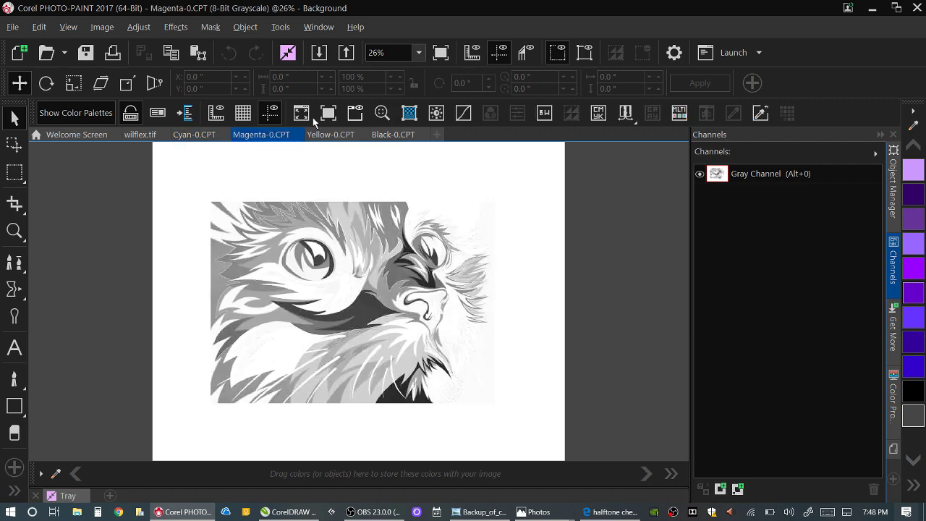
{"action": "left_click", "coordinate": [101, 28]}
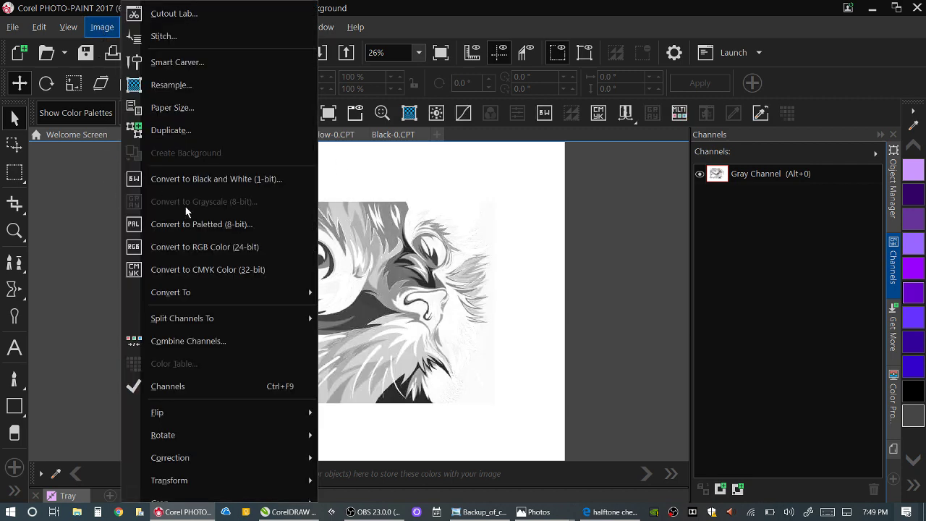
{"action": "left_click", "coordinate": [183, 179]}
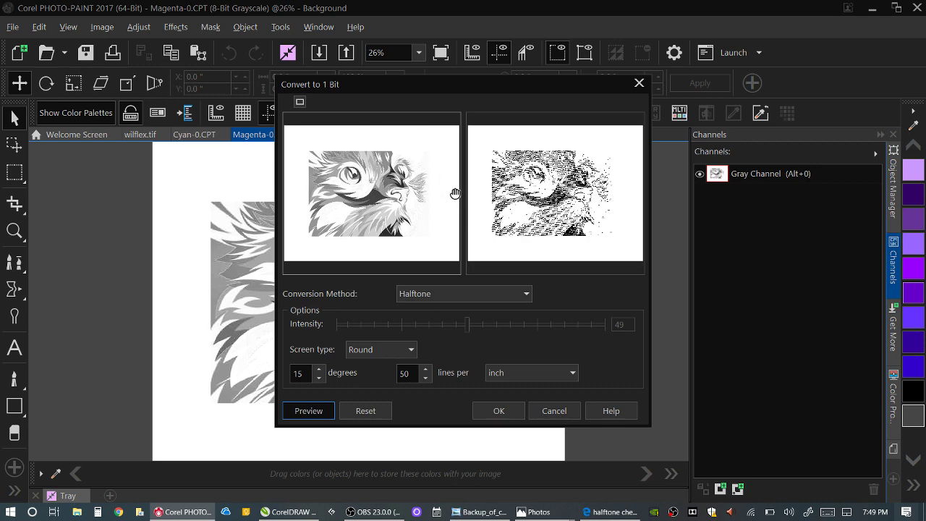
{"action": "double_click", "coordinate": [405, 373]}
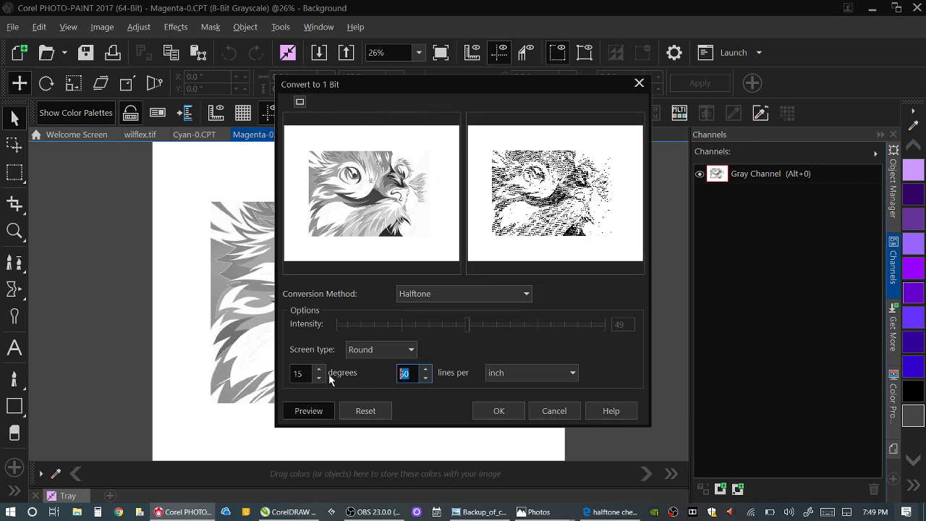
{"action": "type", "text": "45"}
{"action": "double_click", "coordinate": [299, 373]}
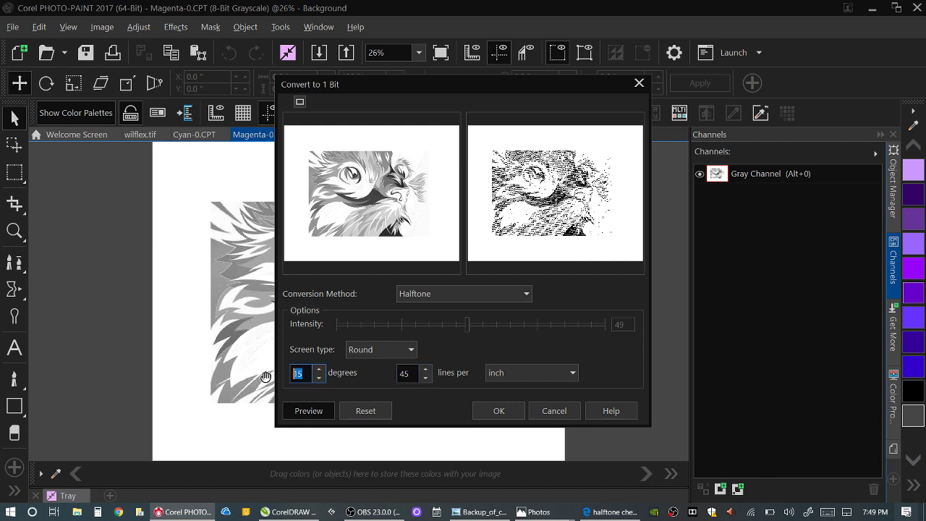
{"action": "type", "text": "45"}
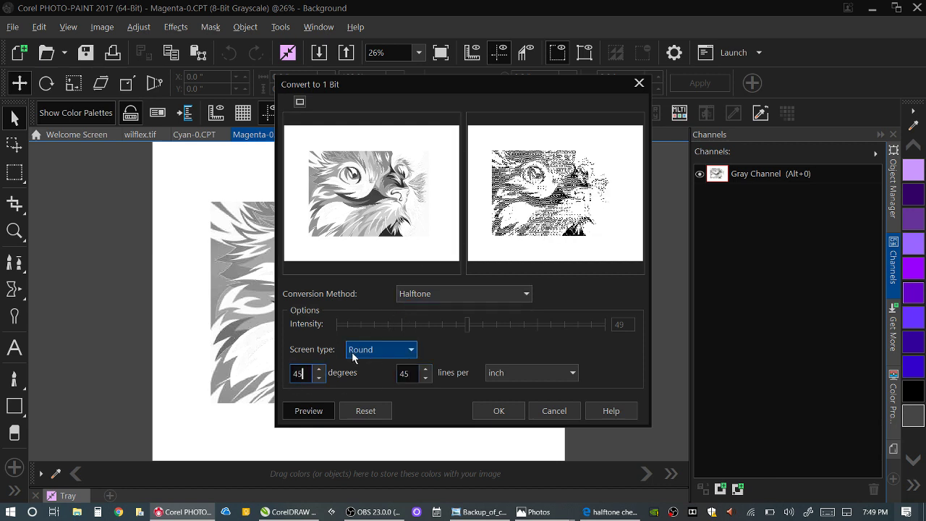
{"action": "left_click", "coordinate": [506, 412]}
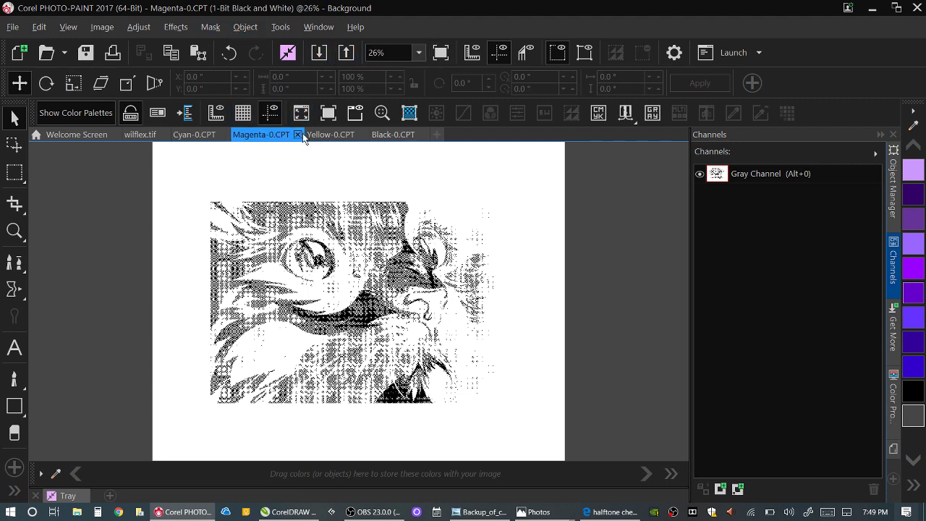
- Convert the yellow document to 1-bit black and white with a round halftone at 75 degrees and 45 lines per inch
{"action": "left_click", "coordinate": [332, 134]}
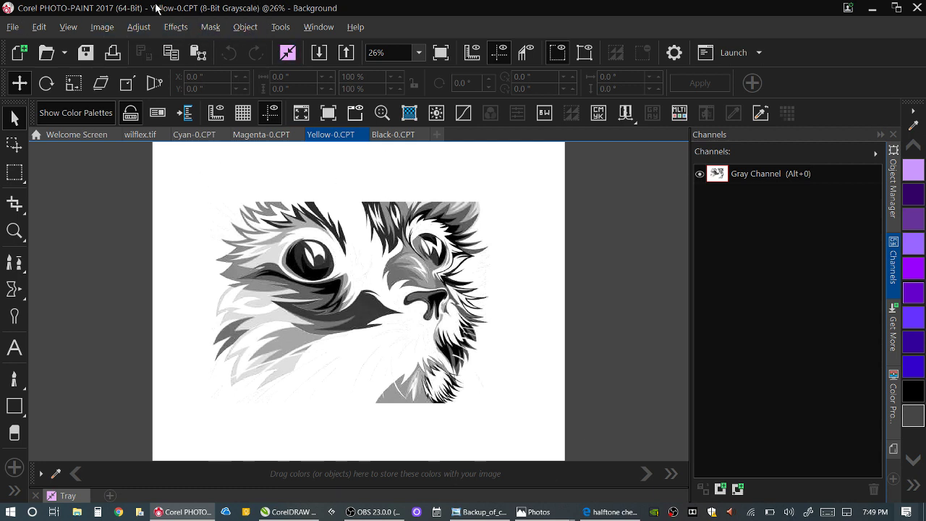
{"action": "left_click", "coordinate": [102, 27]}
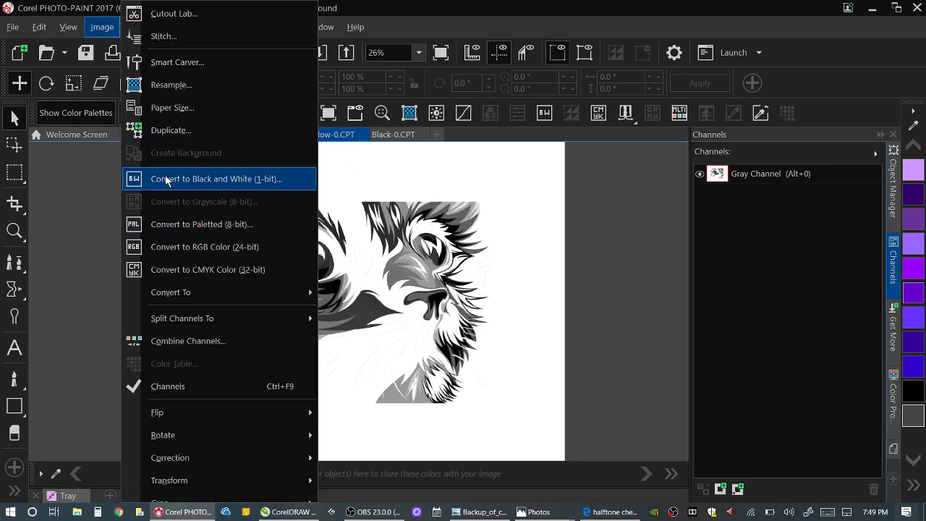
{"action": "left_click", "coordinate": [196, 178]}
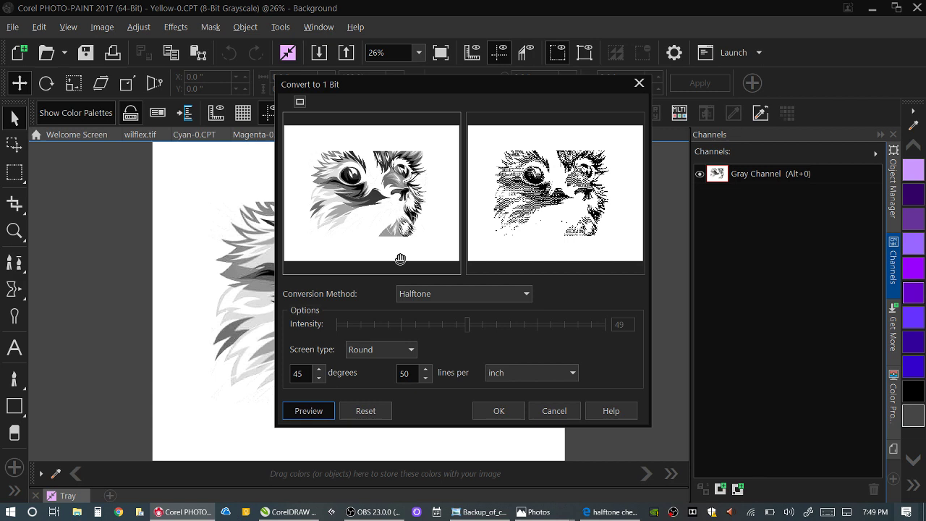
{"action": "left_click", "coordinate": [425, 293]}
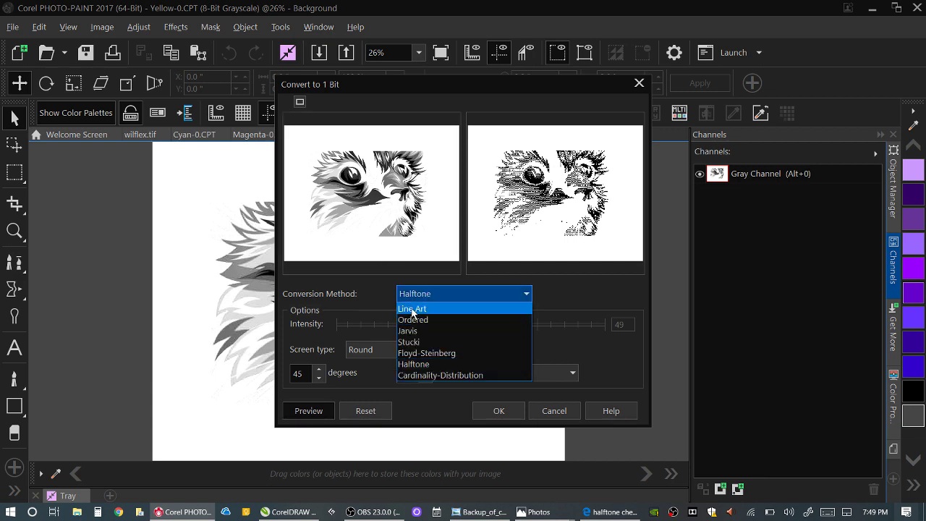
{"action": "left_click", "coordinate": [416, 365]}
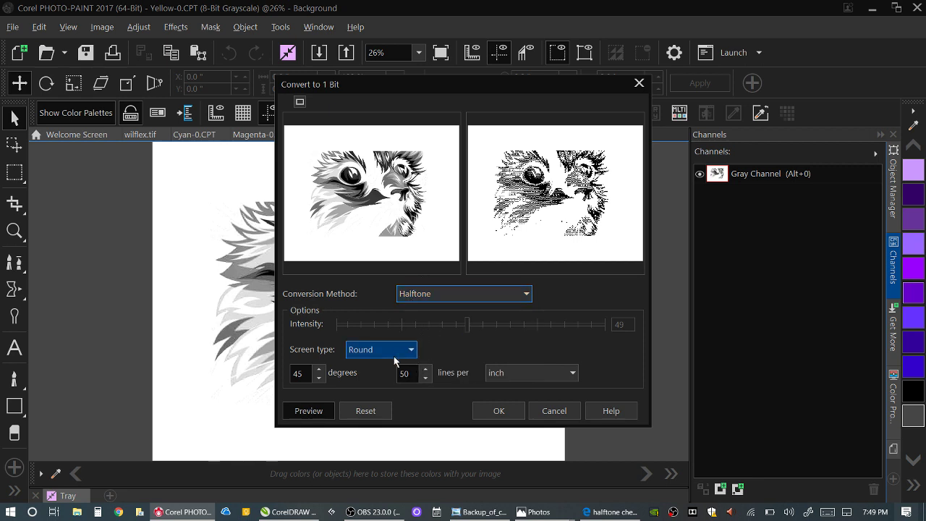
{"action": "left_click", "coordinate": [404, 373]}
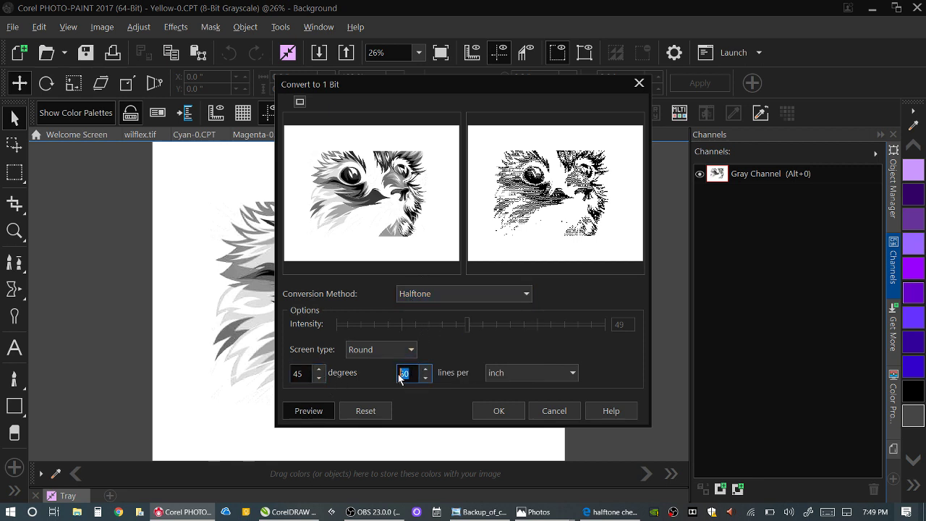
{"action": "type", "text": "45"}
{"action": "key", "text": "shift+Tab"}
{"action": "type", "text": "75"}
{"action": "left_click", "coordinate": [496, 410]}
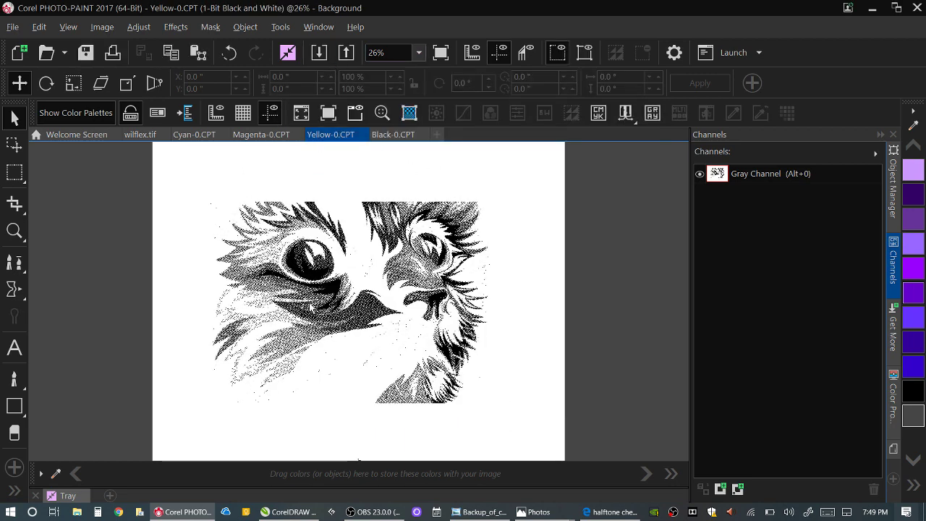
- Convert the black document to 1-bit black and white with a round halftone at 75 degrees and 45 lines per inch
{"action": "left_click", "coordinate": [386, 134]}
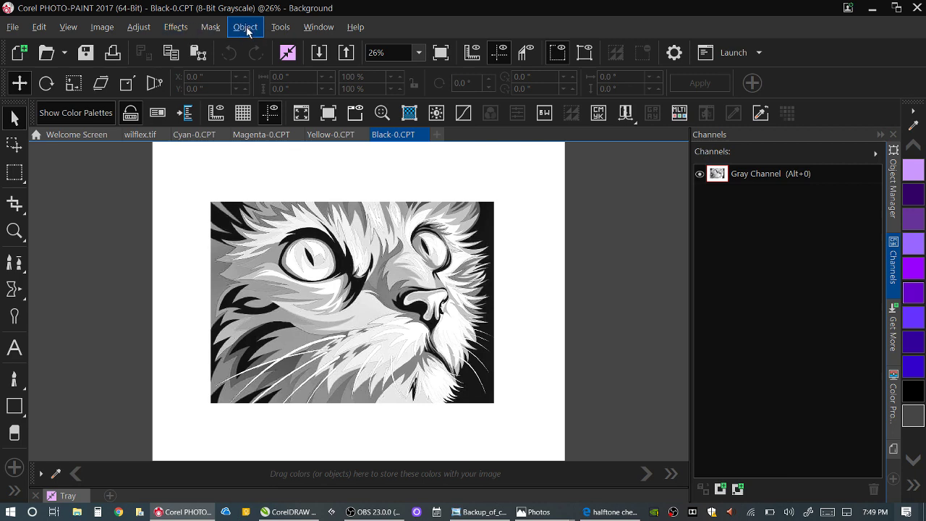
{"action": "left_click", "coordinate": [102, 27]}
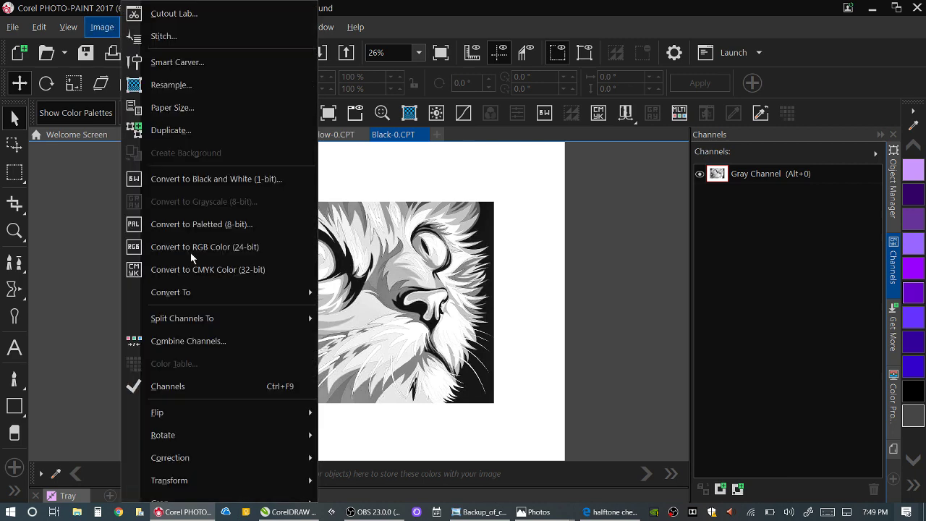
{"action": "left_click", "coordinate": [164, 178]}
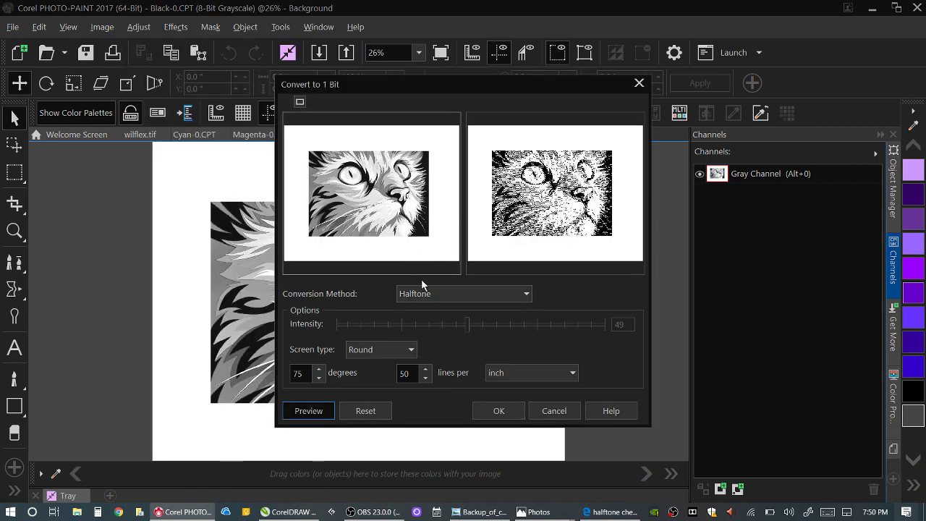
{"action": "double_click", "coordinate": [403, 373]}
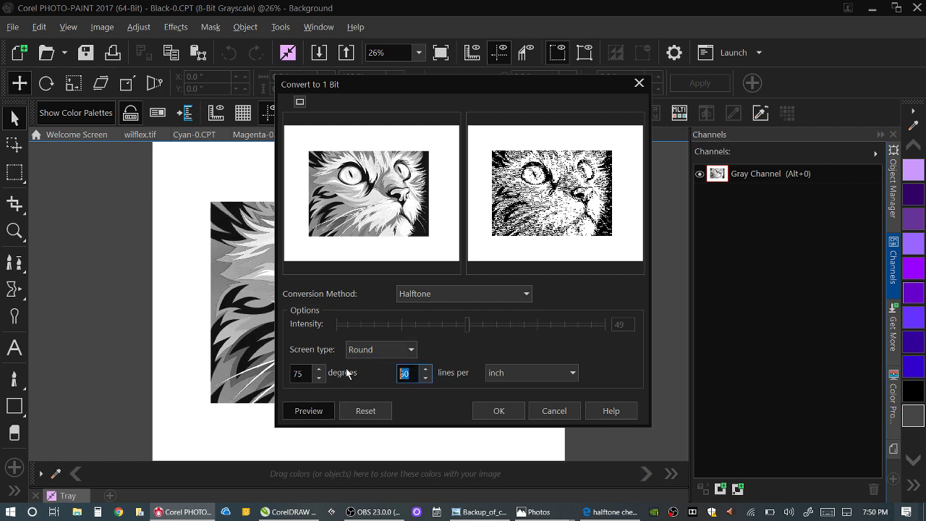
{"action": "type", "text": "45"}
{"action": "double_click", "coordinate": [300, 373]}
{"action": "type", "text": "75"}
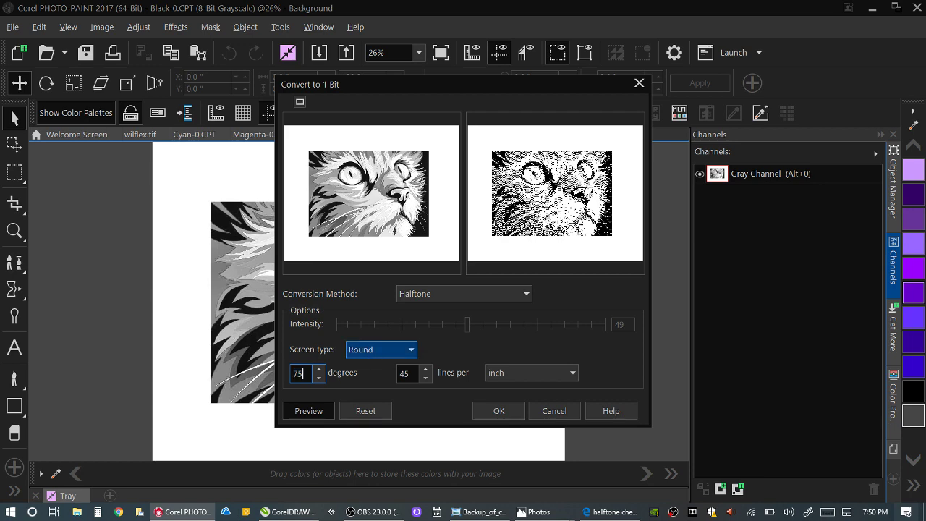
{"action": "left_click", "coordinate": [500, 411]}
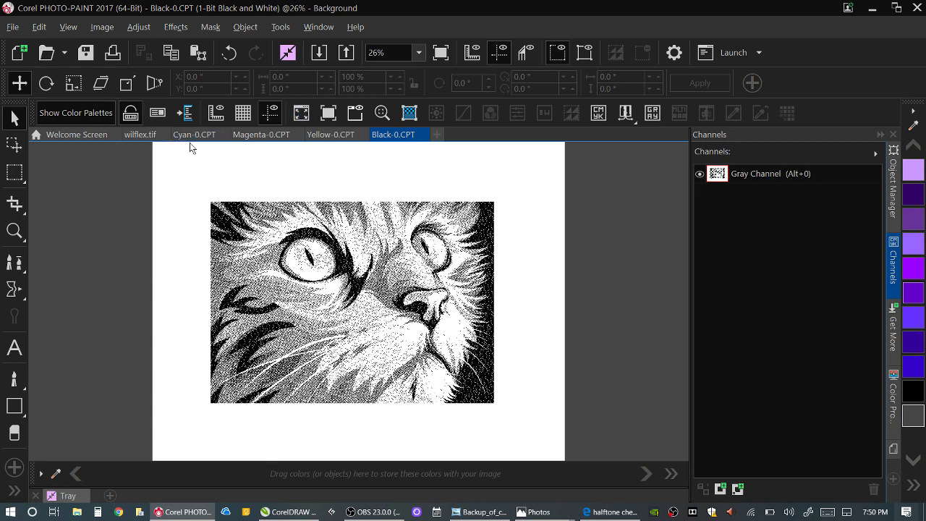
- Start printing the black document, turn off Preserve pure black, and set the rendering intent to Absolute colorimetric
{"action": "left_click", "coordinate": [10, 29]}
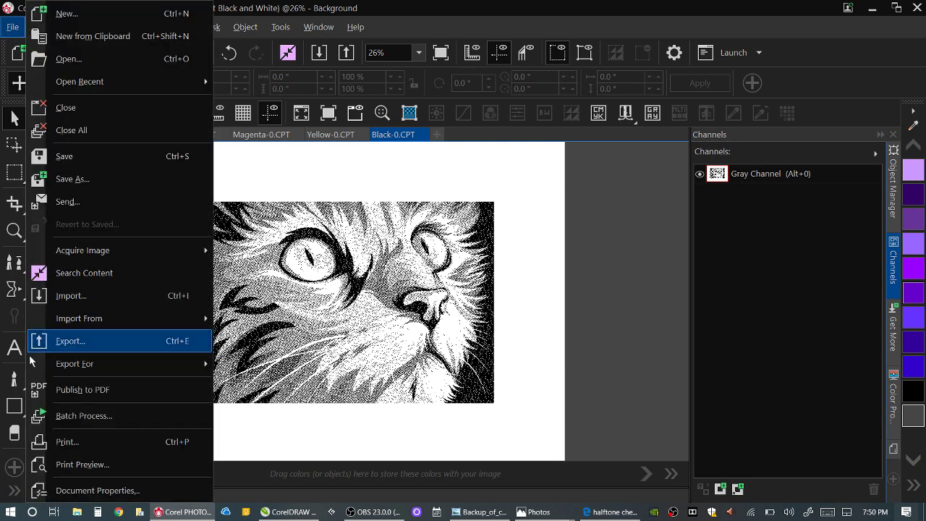
{"action": "left_click", "coordinate": [65, 442]}
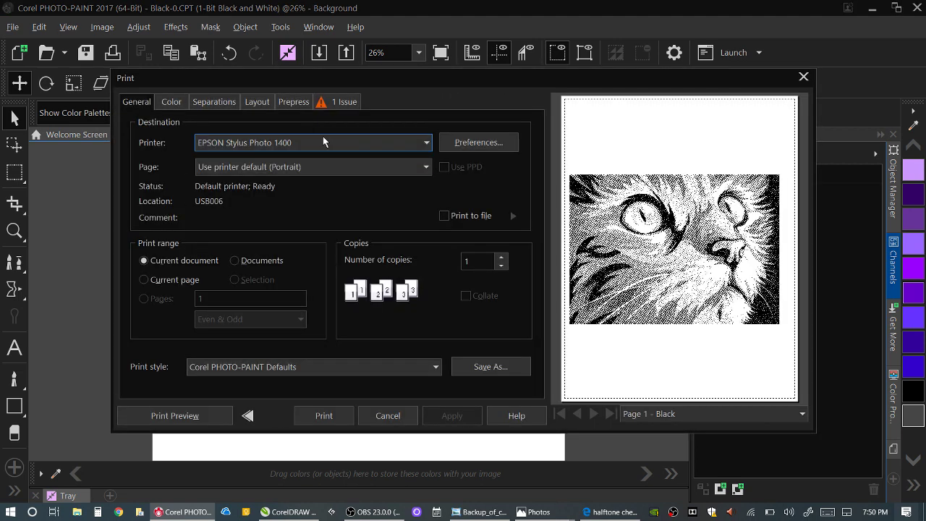
{"action": "left_click", "coordinate": [171, 102]}
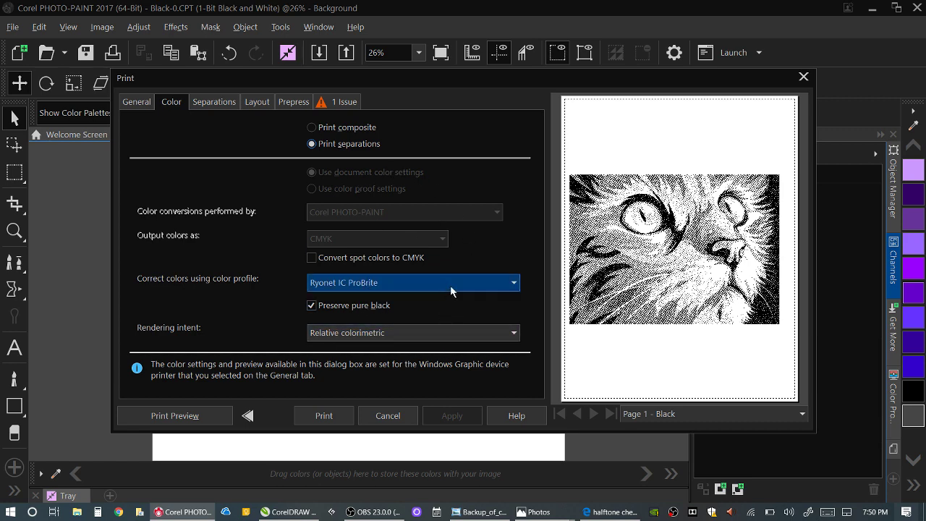
{"action": "left_click", "coordinate": [312, 305]}
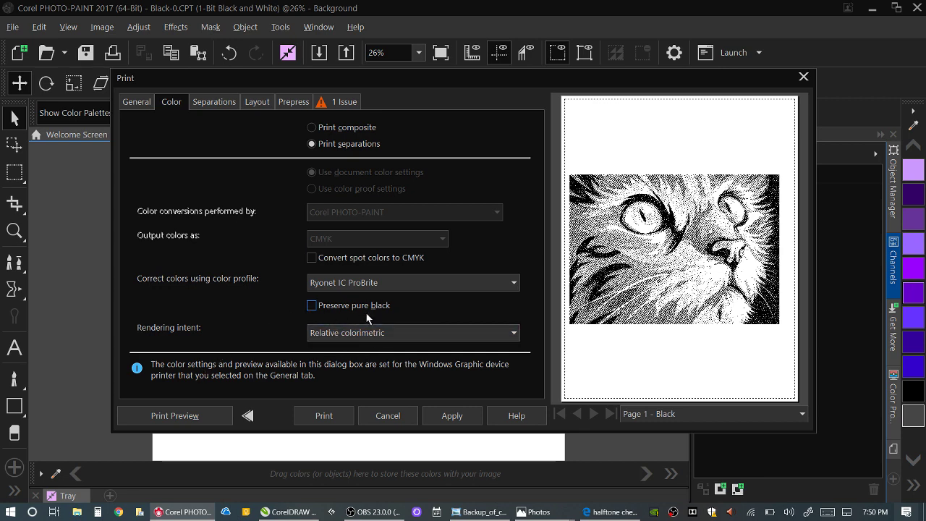
{"action": "left_click", "coordinate": [345, 335]}
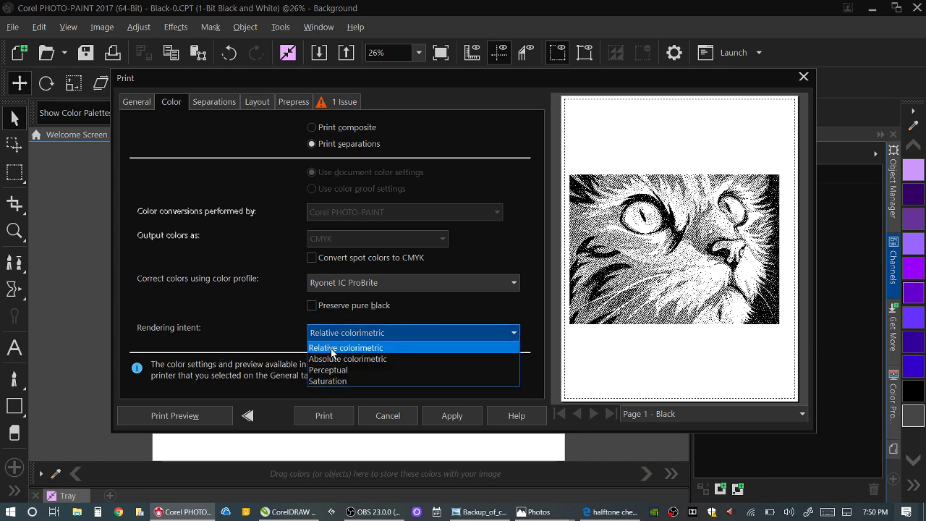
{"action": "left_click", "coordinate": [337, 359]}
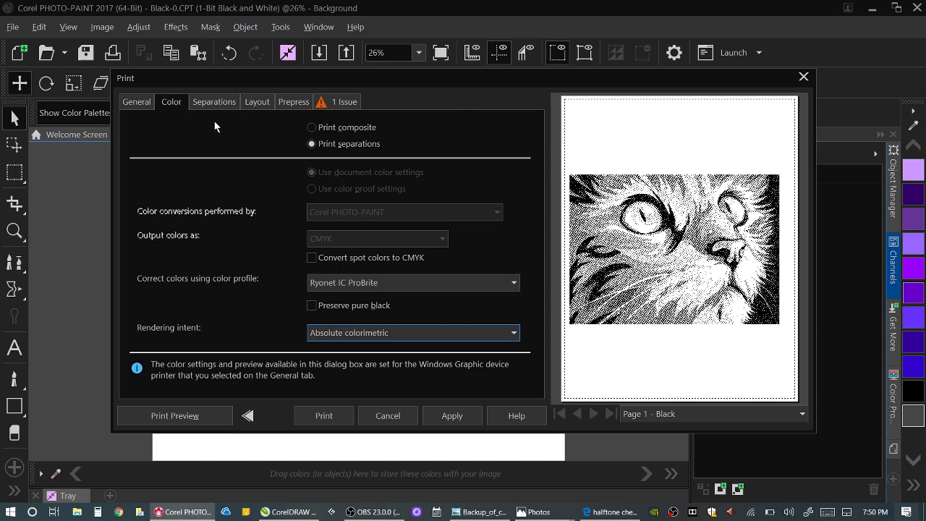
- Enable registration marks for the print, using the single crosshair style with the long horizontal line
{"action": "left_click", "coordinate": [212, 102]}
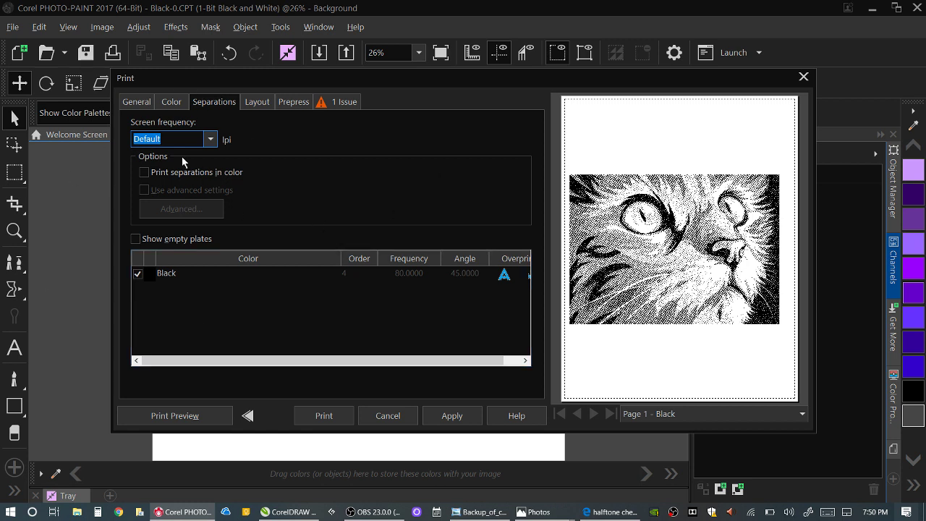
{"action": "left_click", "coordinate": [291, 101]}
{"action": "left_click", "coordinate": [349, 140]}
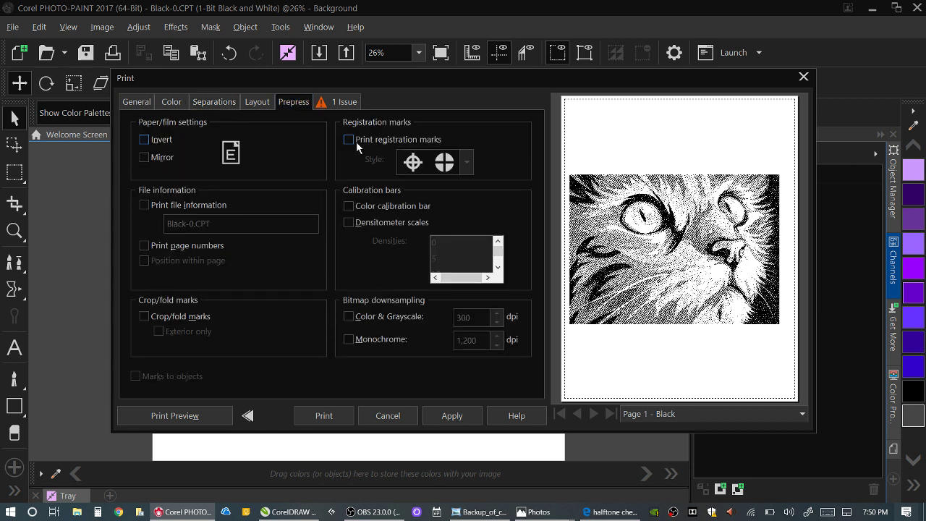
{"action": "left_click", "coordinate": [466, 161]}
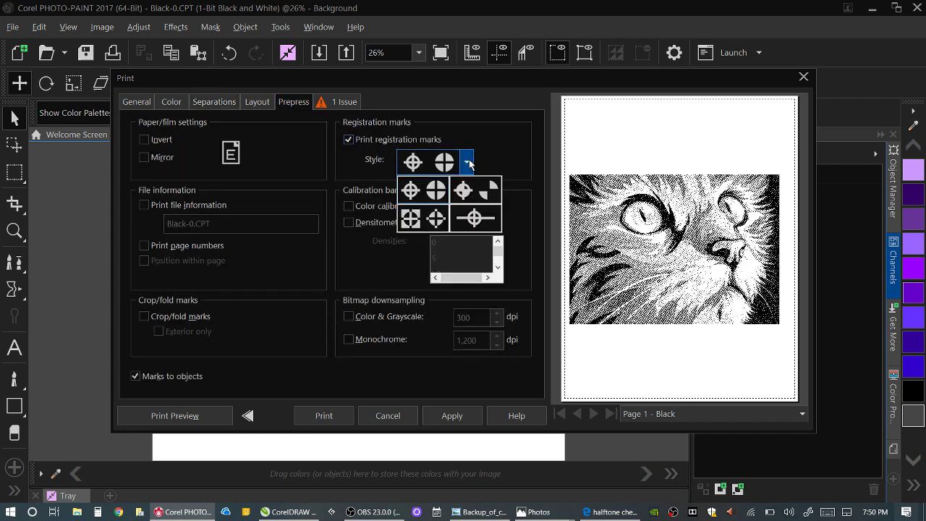
{"action": "left_click", "coordinate": [465, 219]}
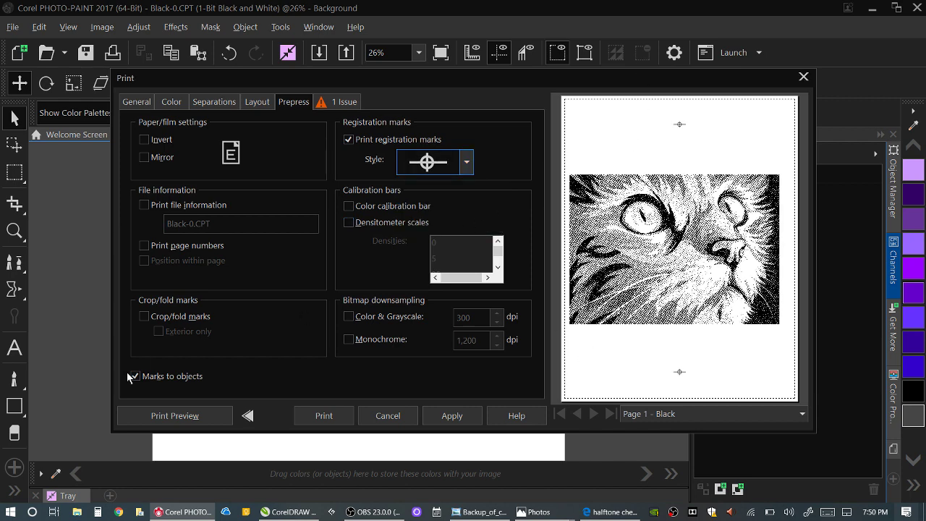
- Add crop/fold marks, file information and a color calibration bar to the printed page
{"action": "left_click", "coordinate": [144, 317]}
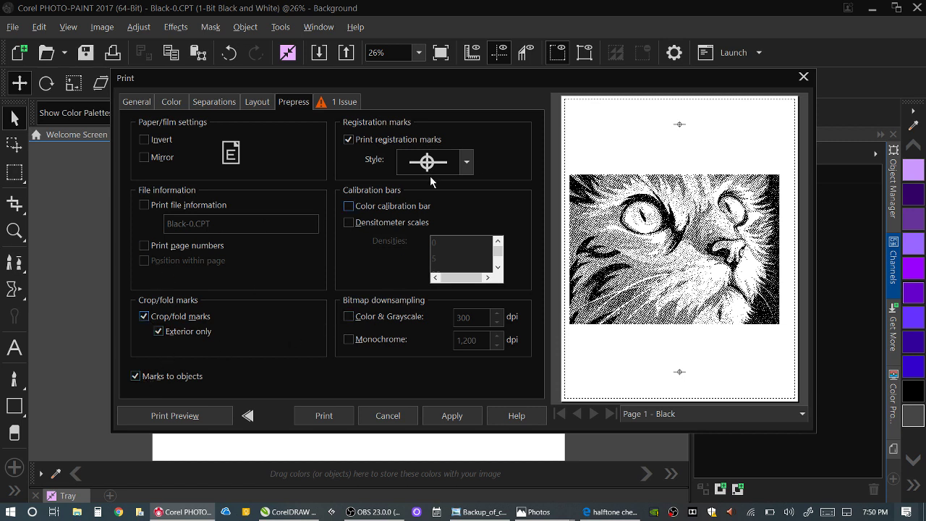
{"action": "left_click", "coordinate": [144, 205]}
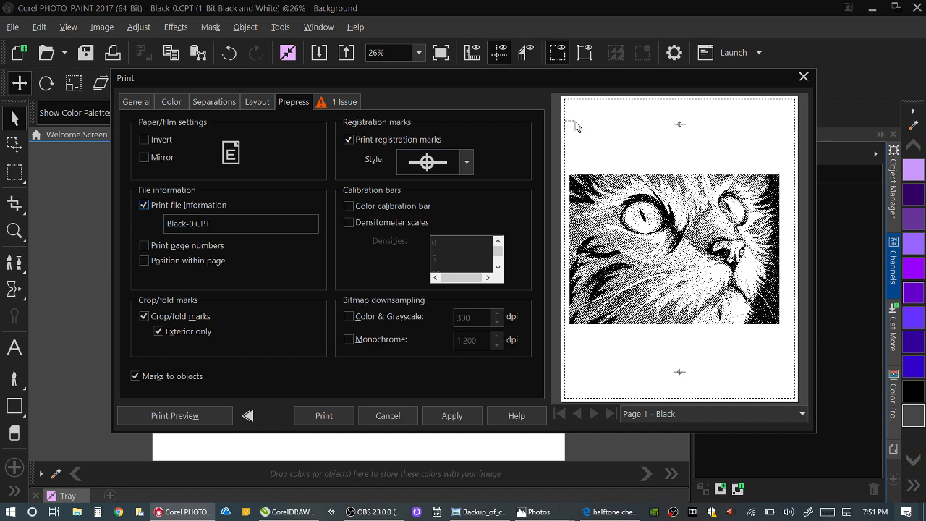
{"action": "left_click", "coordinate": [350, 207]}
- Set the print job to output to a file, with Plates to Separate Files
{"action": "left_click", "coordinate": [137, 102]}
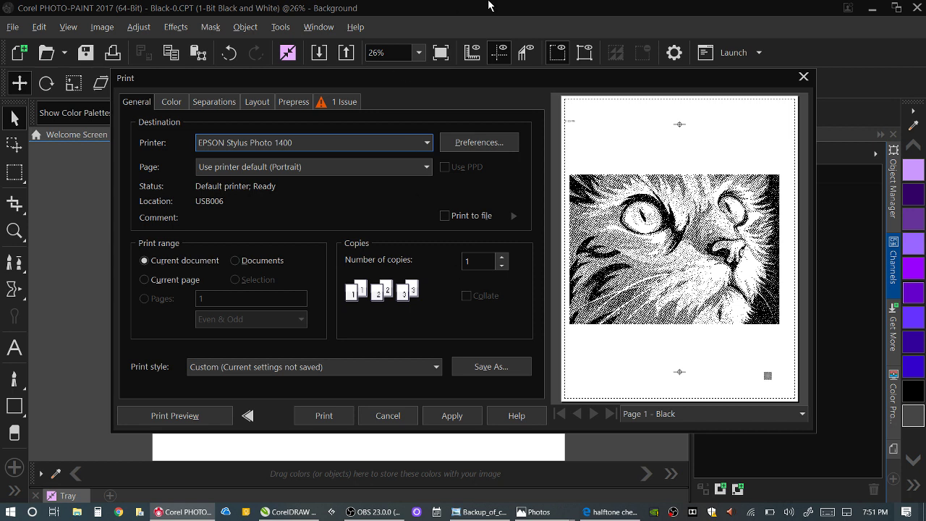
{"action": "left_click", "coordinate": [445, 216]}
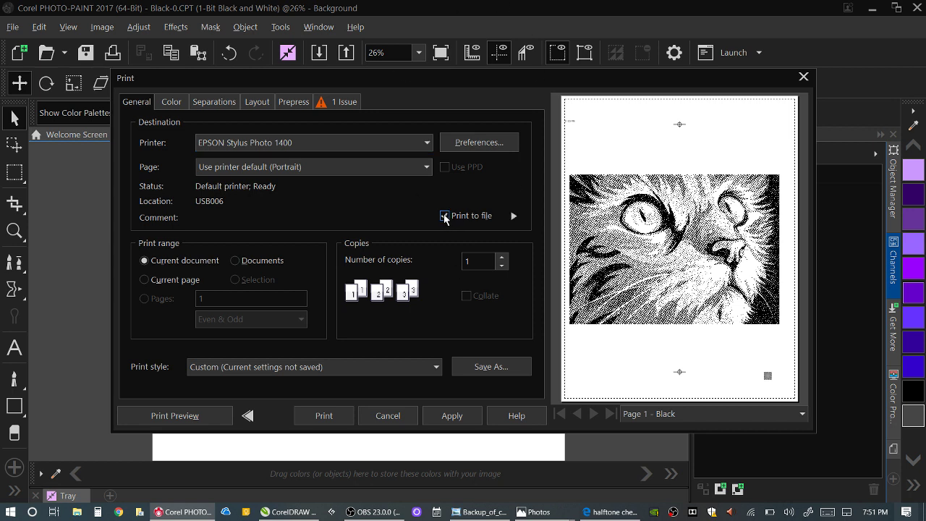
{"action": "left_click", "coordinate": [513, 217]}
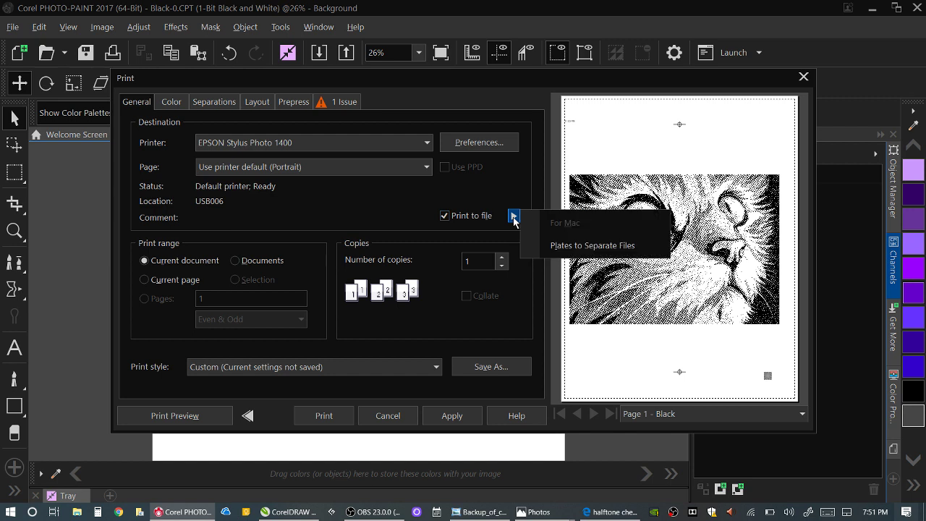
{"action": "left_click", "coordinate": [583, 247]}
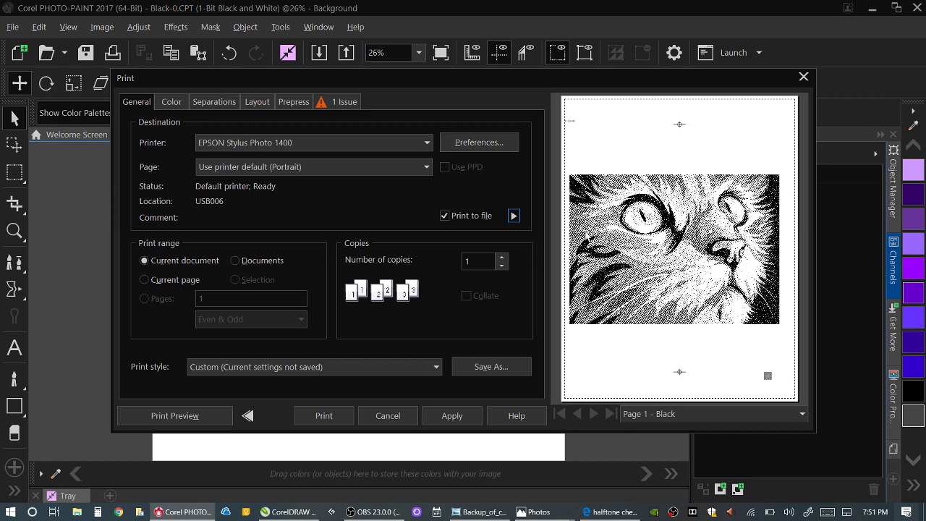
- Print the black separation to a Print File (*.prn) named cat1 on the Desktop and dismiss the printer status window
{"action": "left_click", "coordinate": [324, 417]}
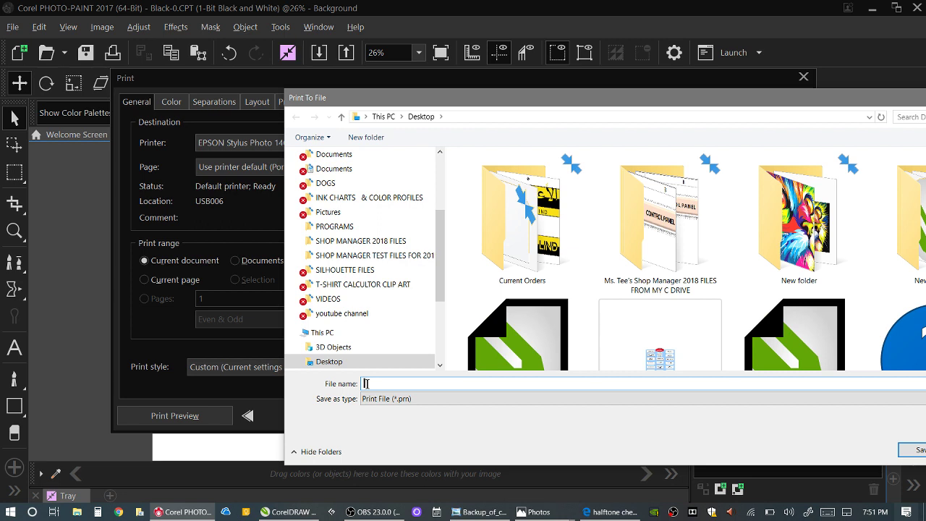
{"action": "type", "text": "car"}
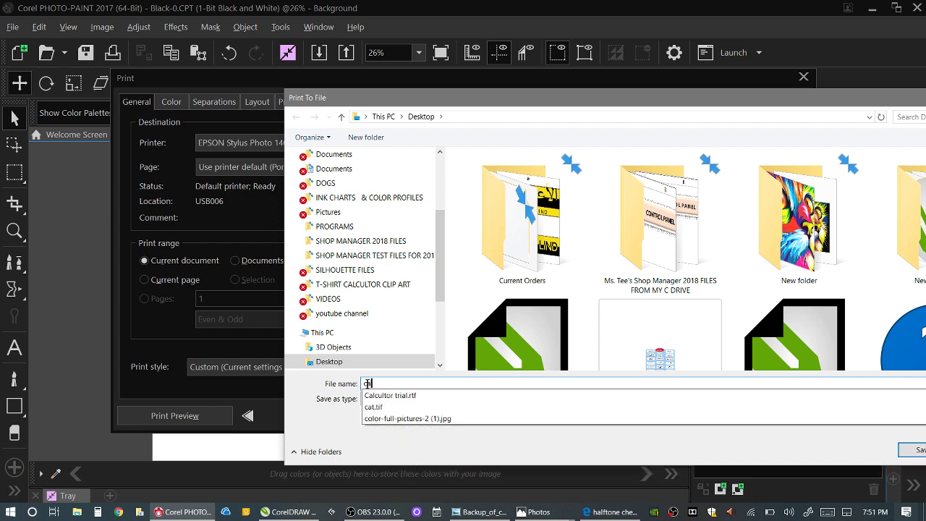
{"action": "key", "text": "BackSpace"}
{"action": "key", "text": "BackSpace"}
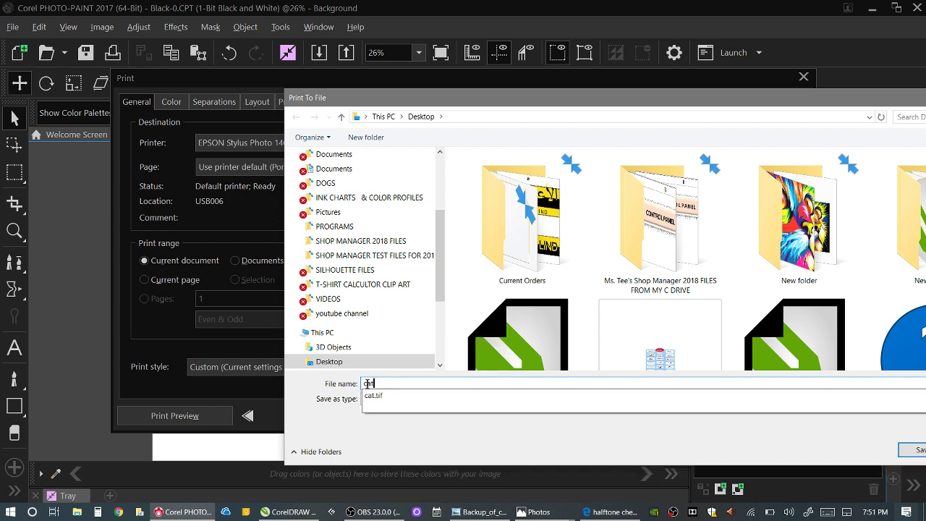
{"action": "type", "text": "1"}
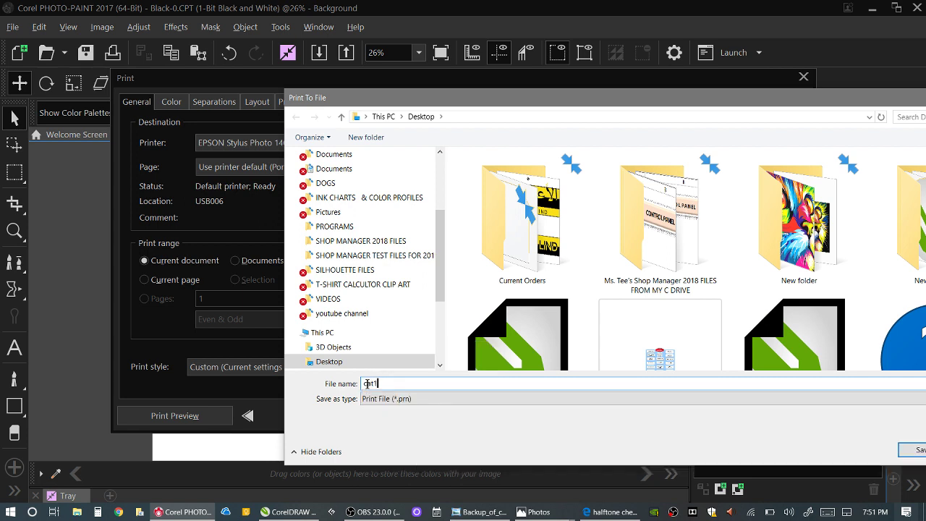
{"action": "left_click_drag", "start_coordinate": [592, 101], "coordinate": [430, 71]}
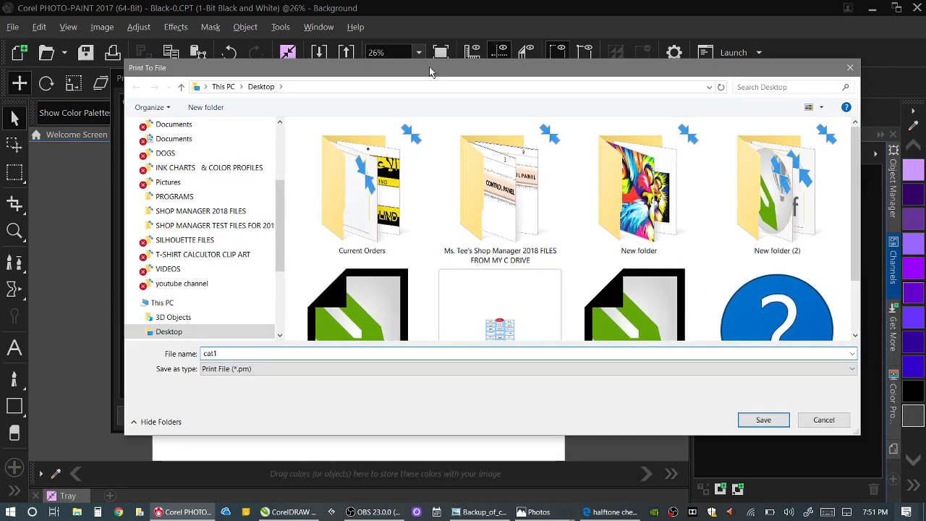
{"action": "left_click", "coordinate": [225, 369]}
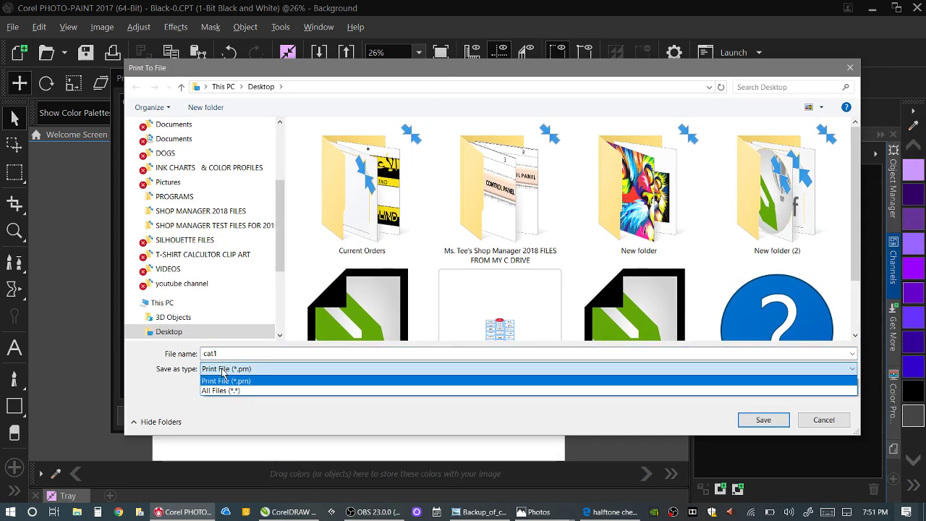
{"action": "left_click", "coordinate": [216, 380]}
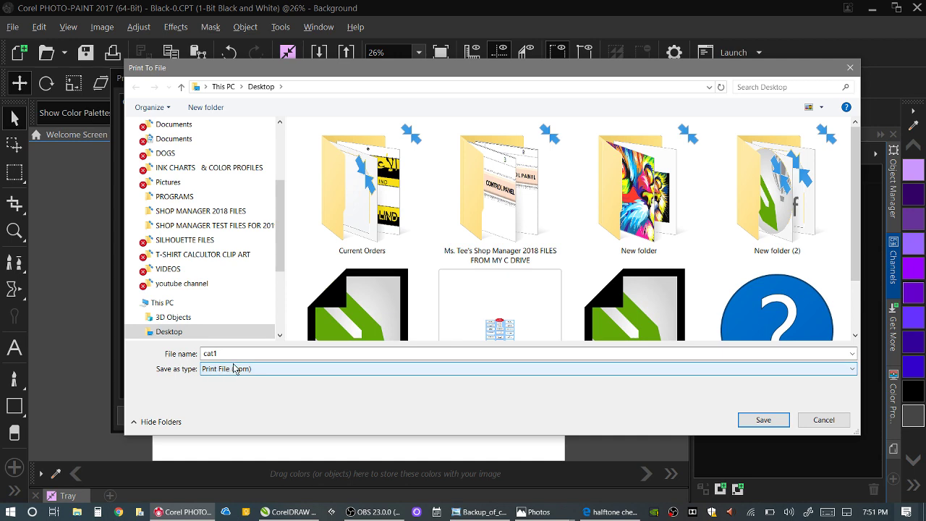
{"action": "left_click", "coordinate": [764, 420]}
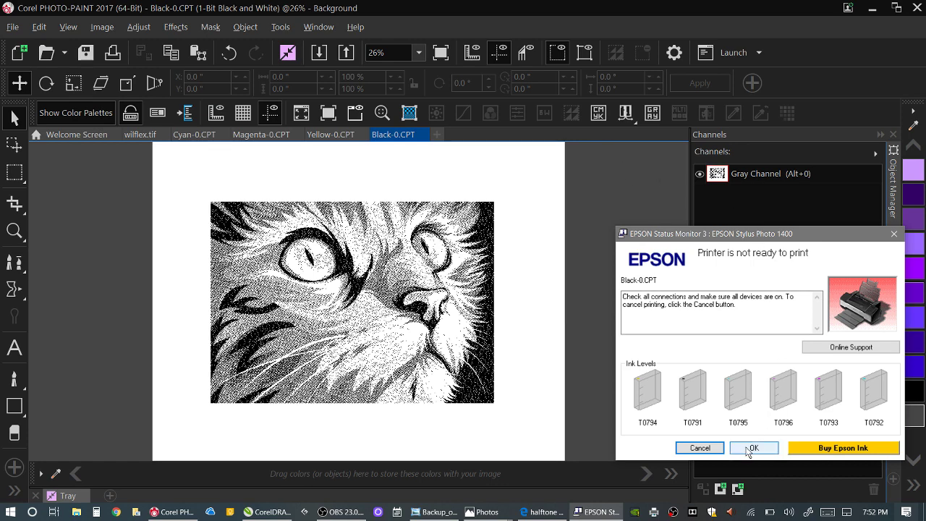
{"action": "left_click", "coordinate": [702, 449]}
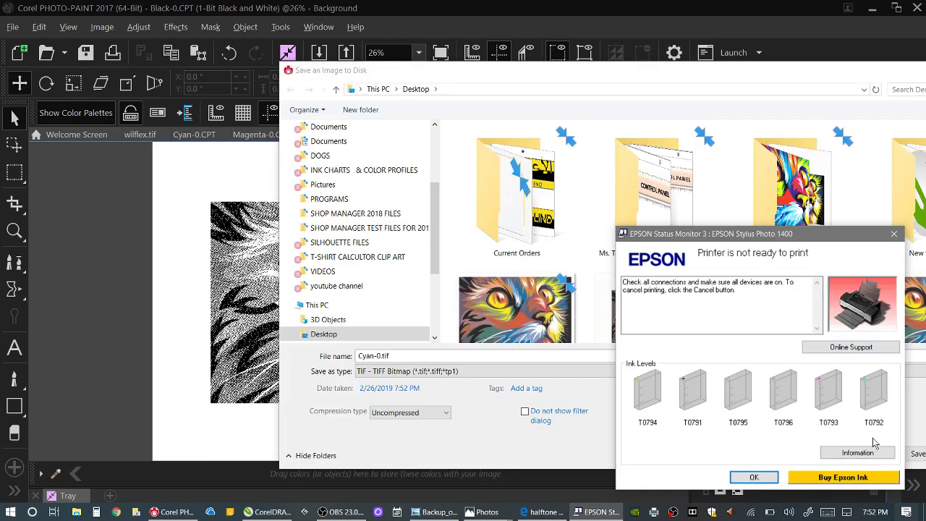
{"action": "left_click", "coordinate": [894, 234]}
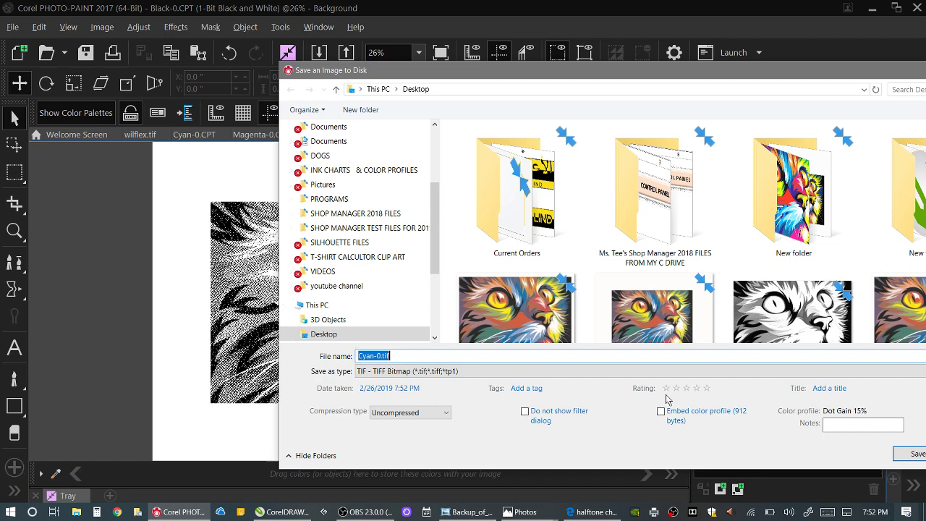
- Save the cyan and magenta halftones to the Desktop as uncompressed TIFFs, replacing the existing Cyan-0.tif and Magenta-0.tif
{"action": "left_click", "coordinate": [911, 454]}
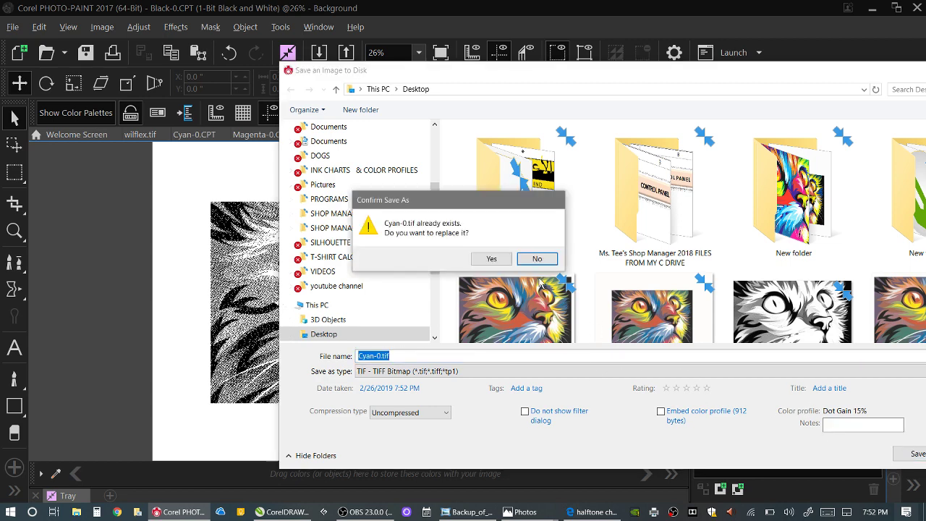
{"action": "left_click", "coordinate": [494, 258]}
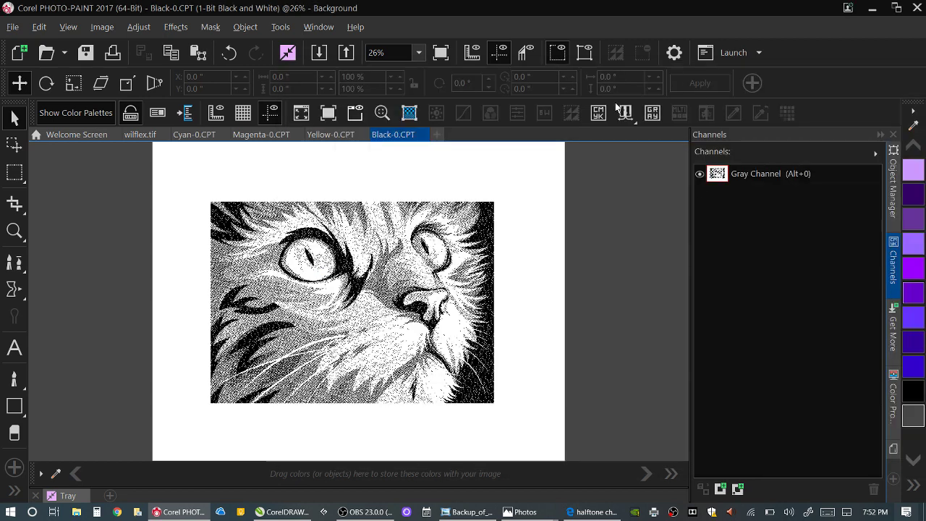
{"action": "key", "text": "ctrl+shift+s"}
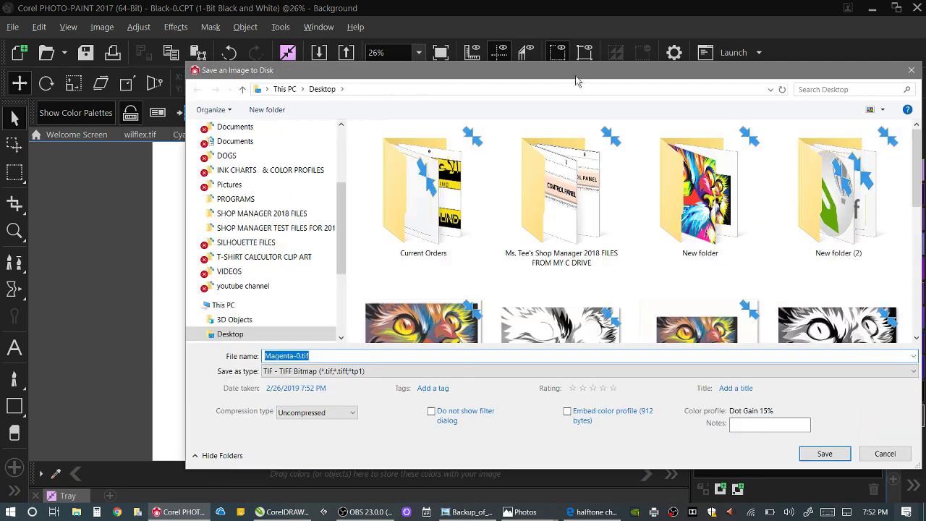
{"action": "left_click_drag", "start_coordinate": [685, 66], "coordinate": [471, 65]}
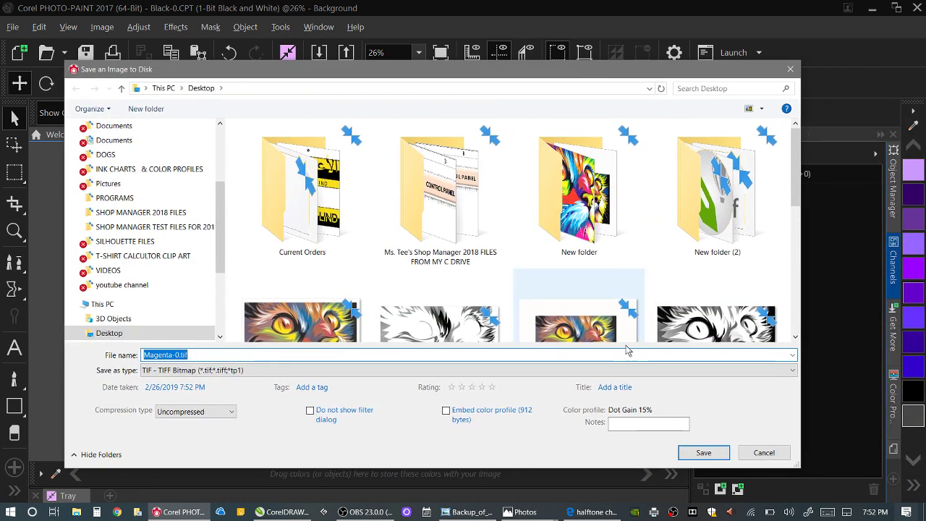
{"action": "left_click", "coordinate": [704, 454]}
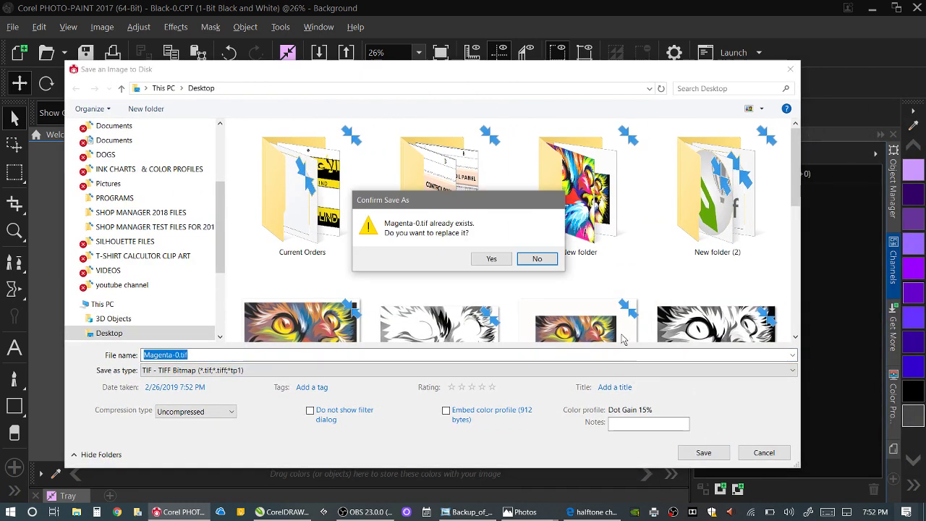
{"action": "left_click", "coordinate": [489, 258]}
- Save the yellow and black halftones to the Desktop as uncompressed TIFFs Yellow-0.tif and Black-0.tif, replacing the existing black file
{"action": "key", "text": "ctrl+shift+s"}
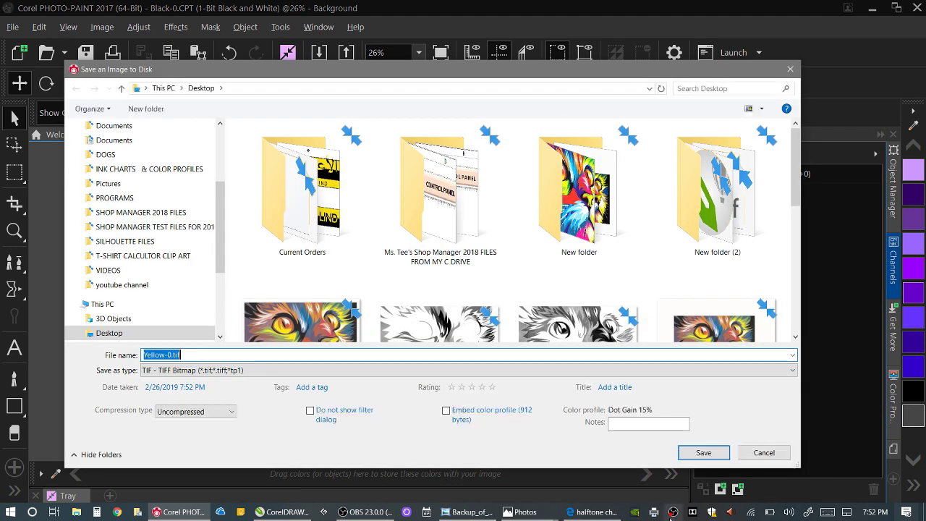
{"action": "left_click", "coordinate": [716, 456]}
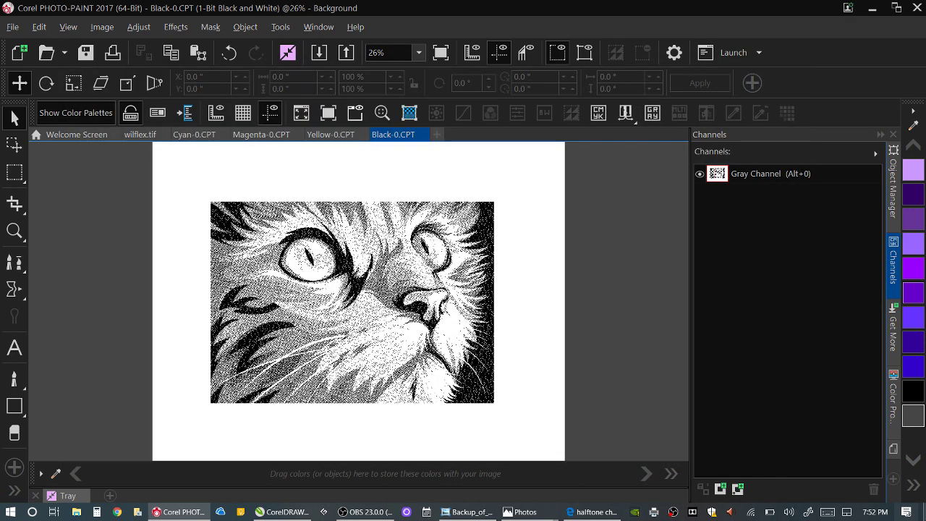
{"action": "key", "text": "ctrl+shift+s"}
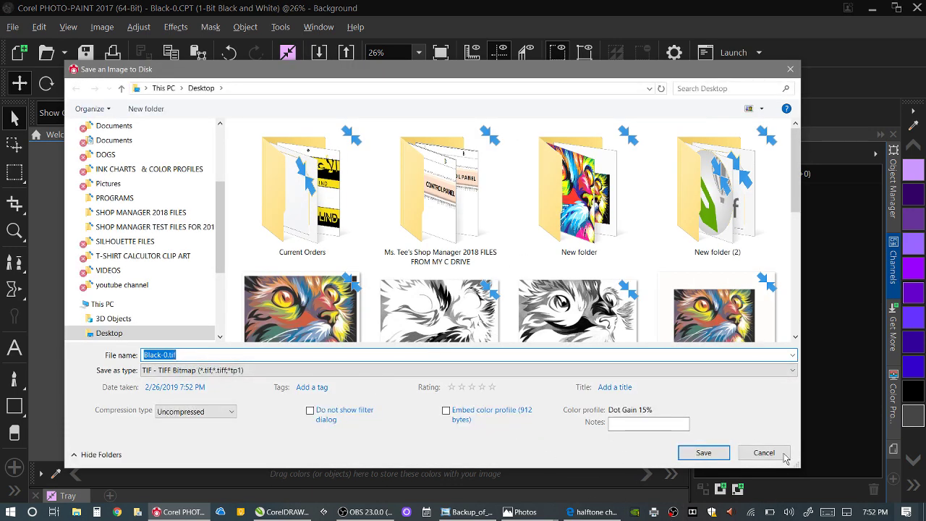
{"action": "left_click", "coordinate": [713, 456]}
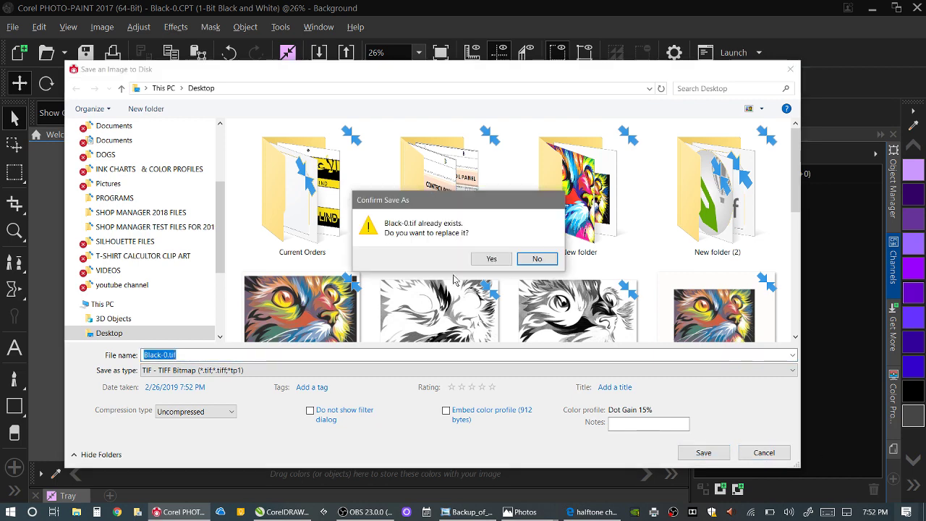
{"action": "left_click", "coordinate": [487, 259]}
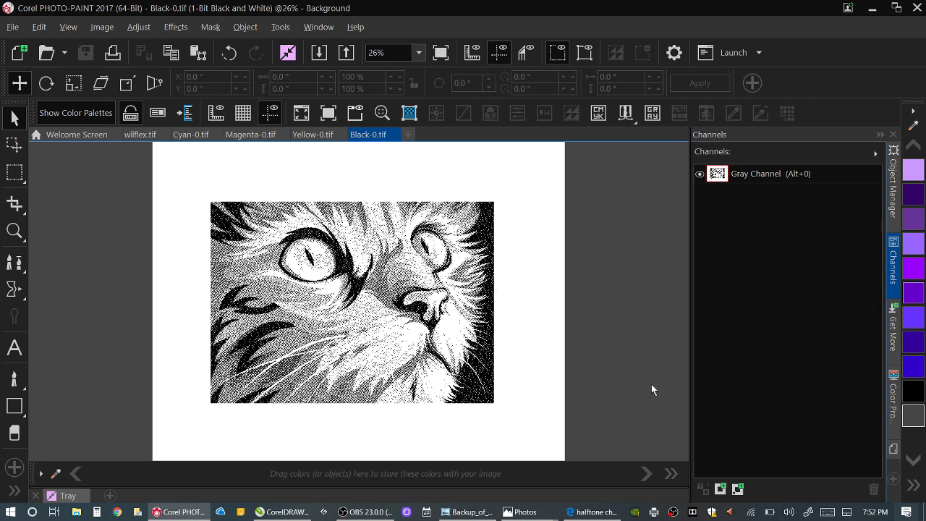
- Minimize the open program windows and close the Backup_of_cat.tif preview to reach the desktop
{"action": "left_click", "coordinate": [872, 9]}
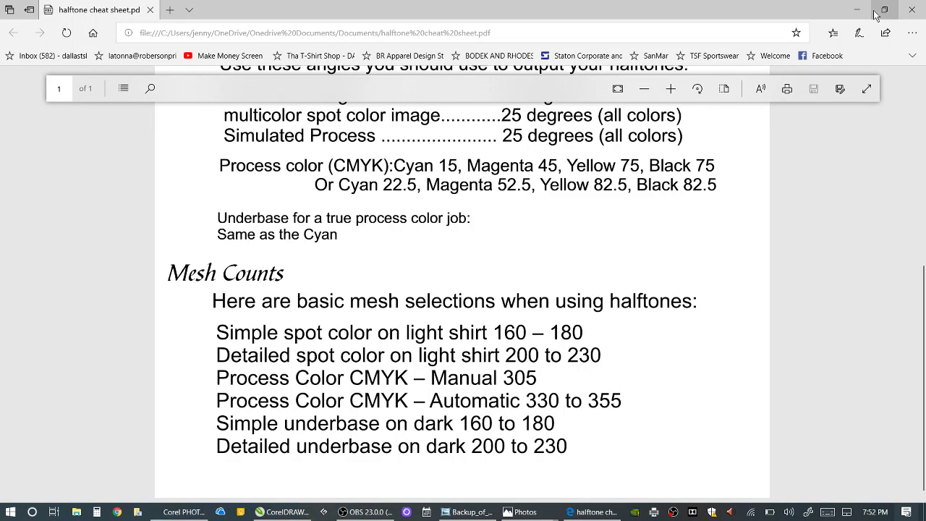
{"action": "left_click", "coordinate": [856, 10]}
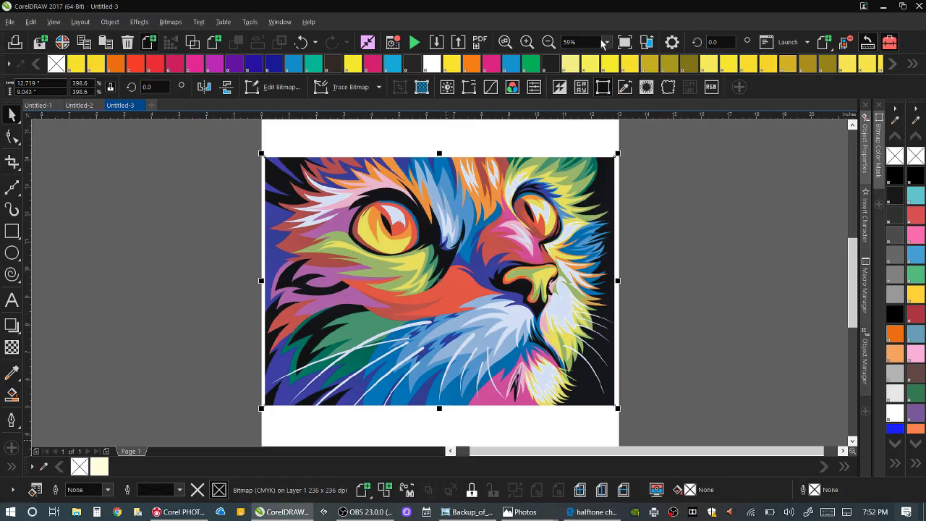
{"action": "left_click", "coordinate": [886, 7]}
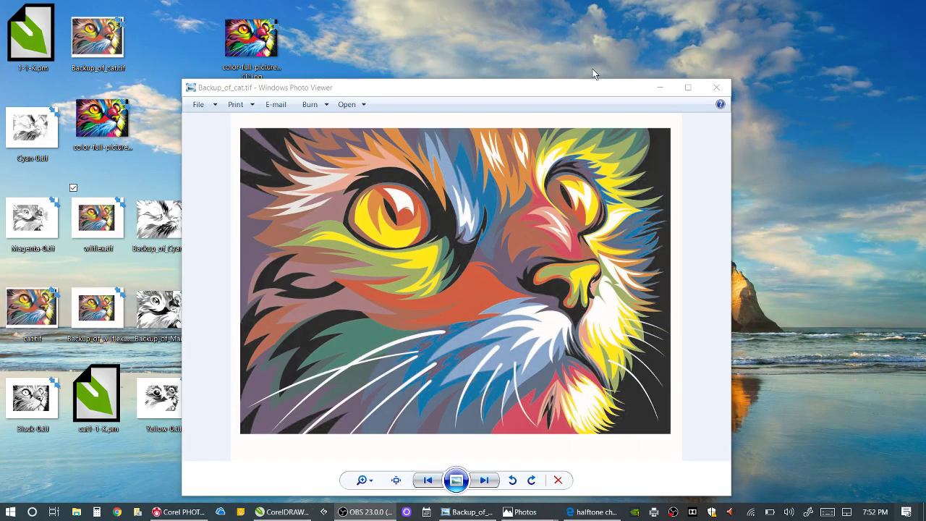
{"action": "left_click", "coordinate": [716, 87]}
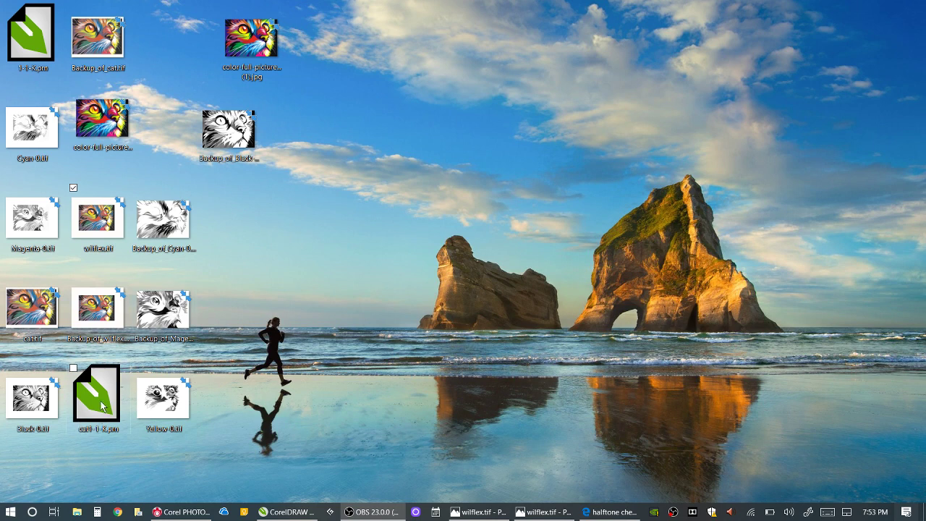
- Move the cat1-1-K.prn file to an empty area of the desktop and try to open it in CorelDRAW
{"action": "left_click_drag", "start_coordinate": [102, 407], "coordinate": [289, 241]}
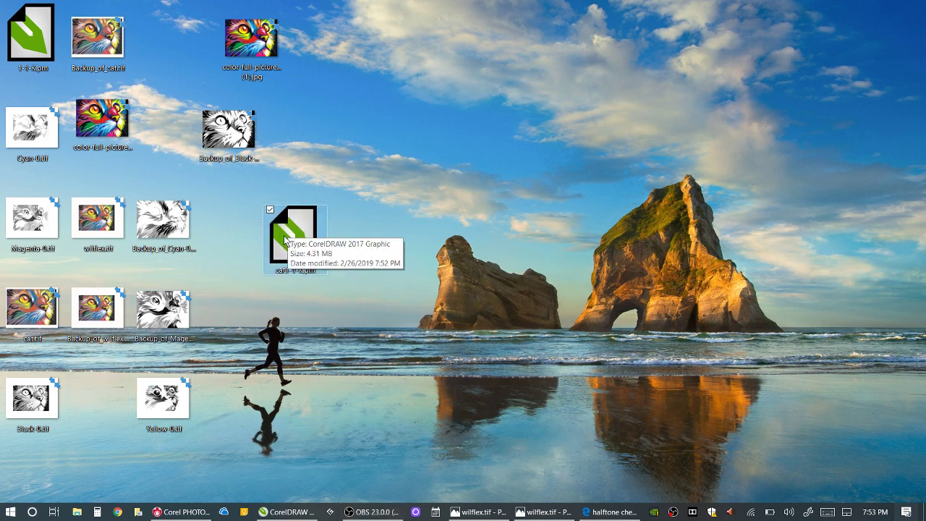
{"action": "double_click", "coordinate": [284, 235]}
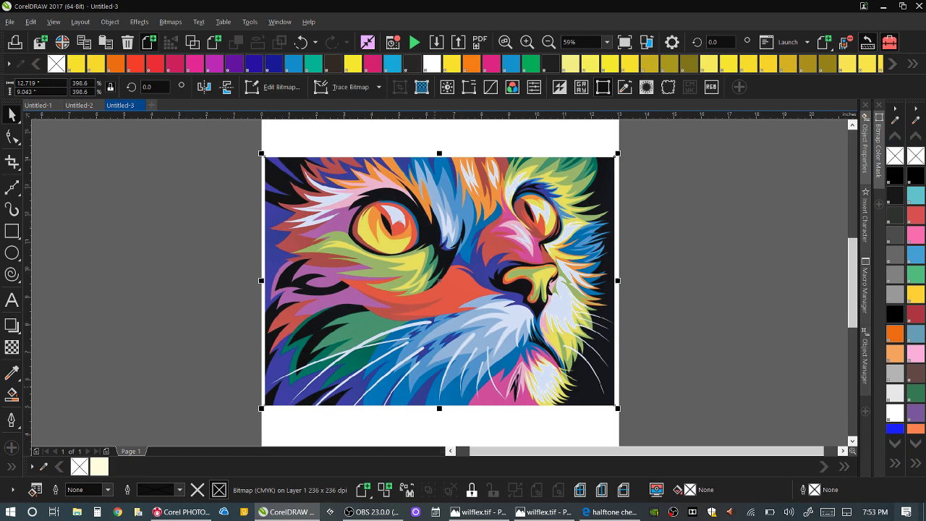
{"action": "left_click", "coordinate": [201, 325]}
{"action": "double_click", "coordinate": [348, 306]}
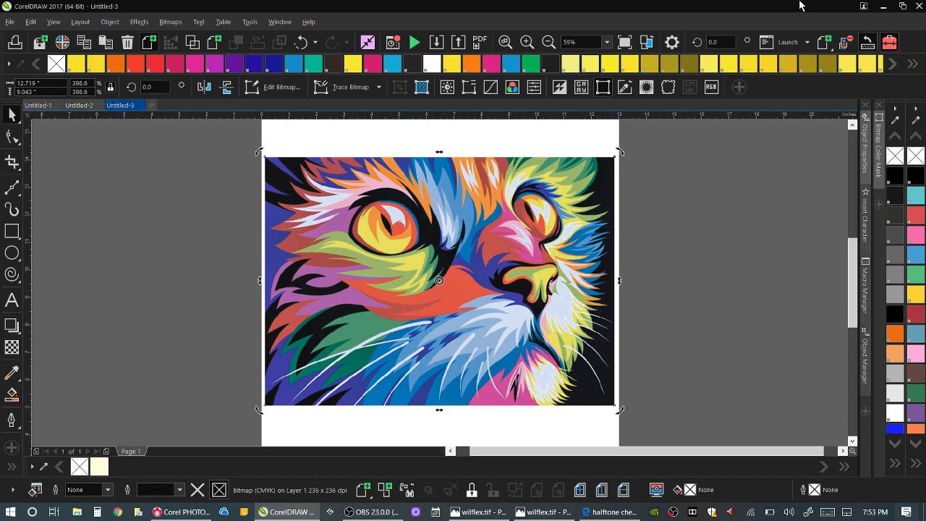
{"action": "left_click", "coordinate": [883, 6]}
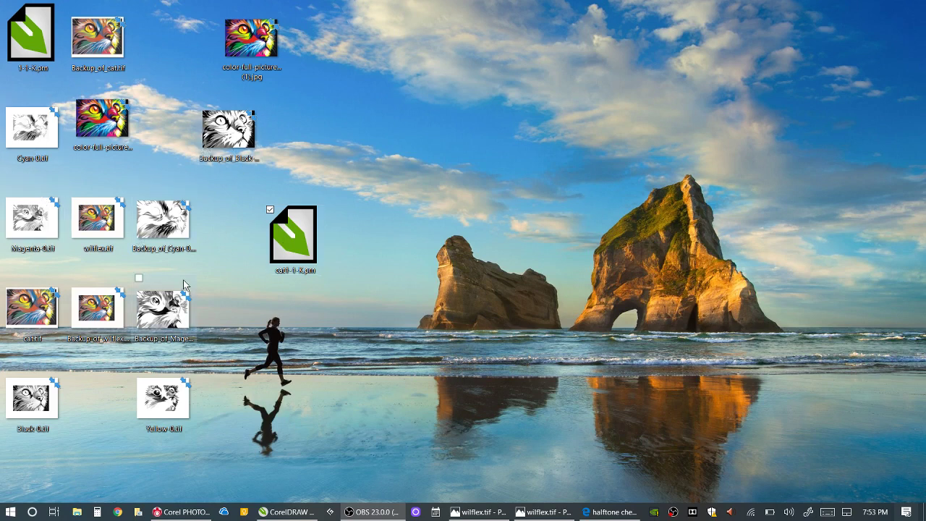
- Open Cyan-0.tif from the desktop in the photo viewer and examine its halftone dots up close
{"action": "double_click", "coordinate": [27, 133]}
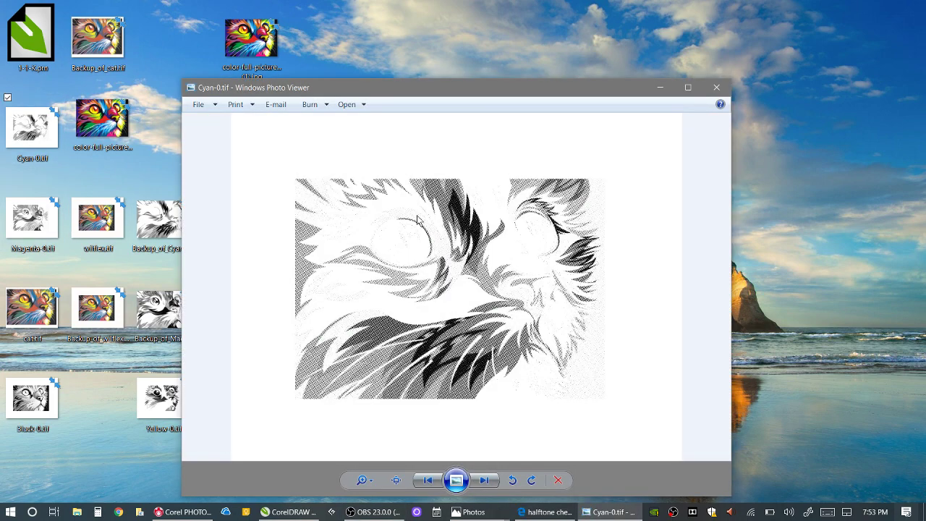
{"action": "left_click_drag", "start_coordinate": [415, 88], "coordinate": [515, 11]}
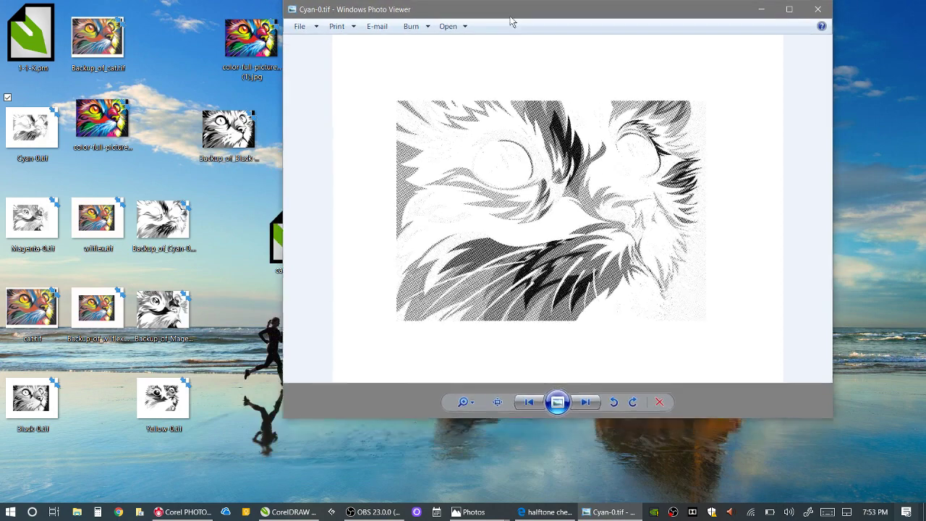
{"action": "left_click", "coordinate": [465, 403]}
{"action": "left_click_drag", "start_coordinate": [470, 409], "coordinate": [471, 402]}
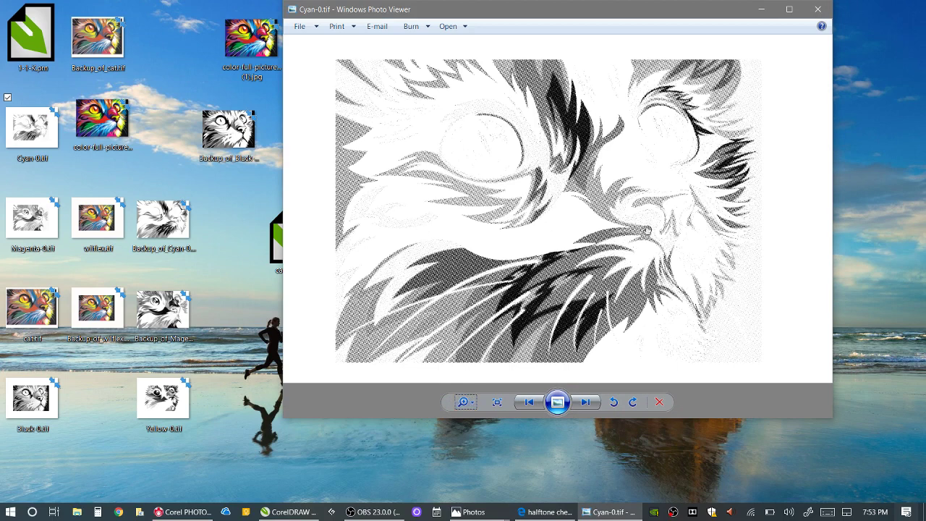
- Open Magenta-0.tif from the desktop, examine its halftone dots up close, and shift its window clear of the desktop files
{"action": "double_click", "coordinate": [28, 233]}
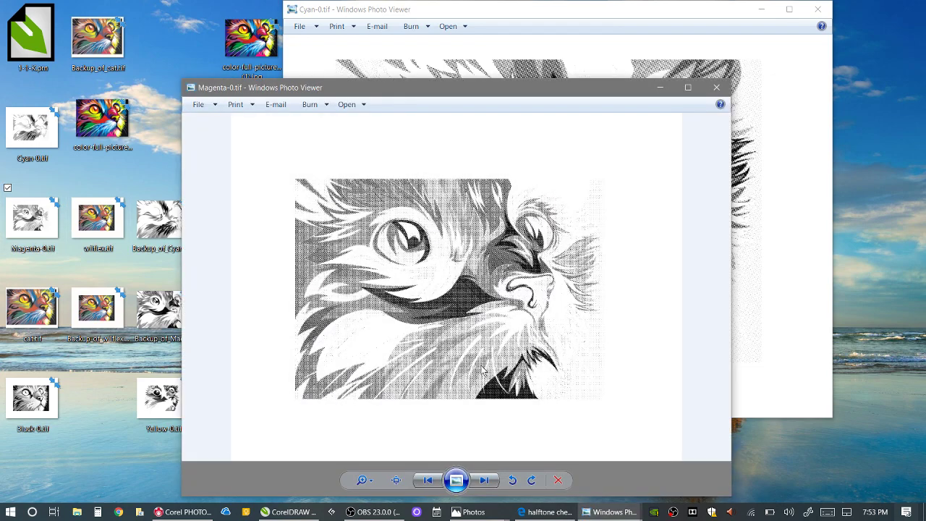
{"action": "left_click", "coordinate": [361, 480]}
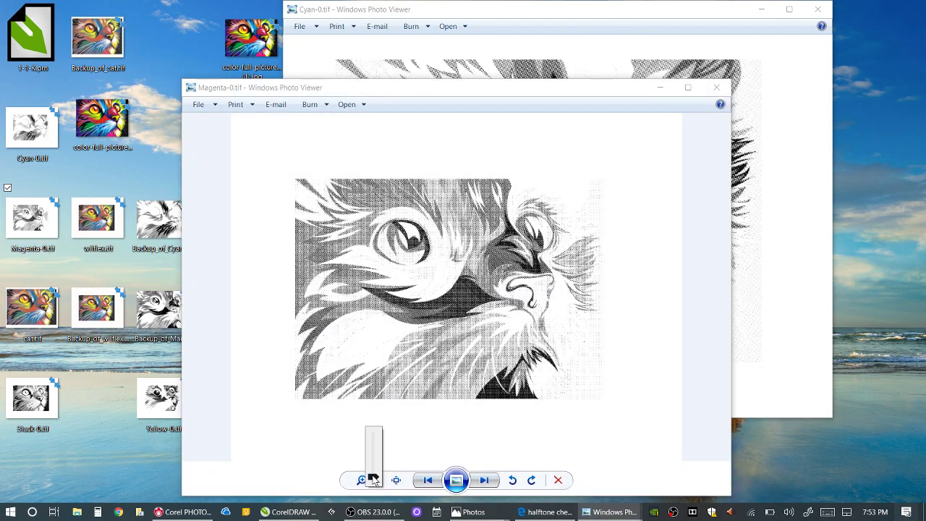
{"action": "left_click_drag", "start_coordinate": [372, 479], "coordinate": [374, 469]}
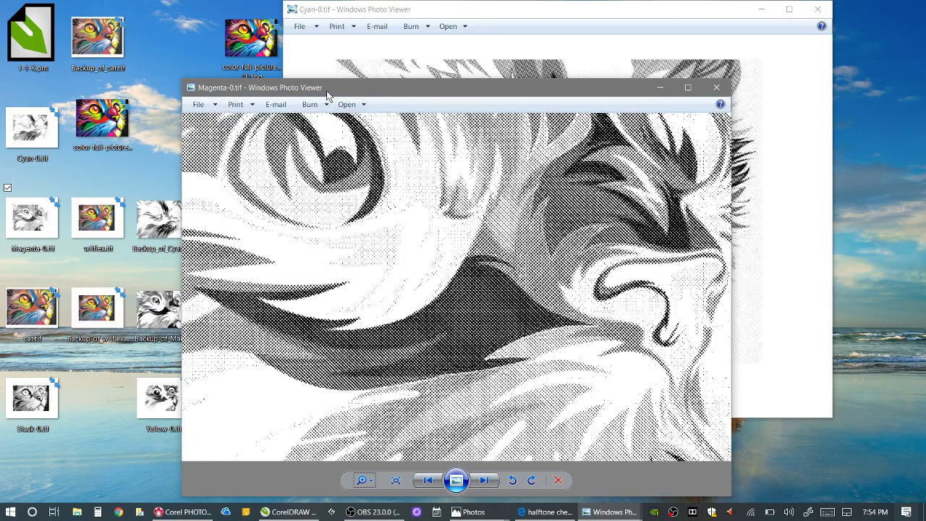
{"action": "left_click_drag", "start_coordinate": [326, 89], "coordinate": [527, 46]}
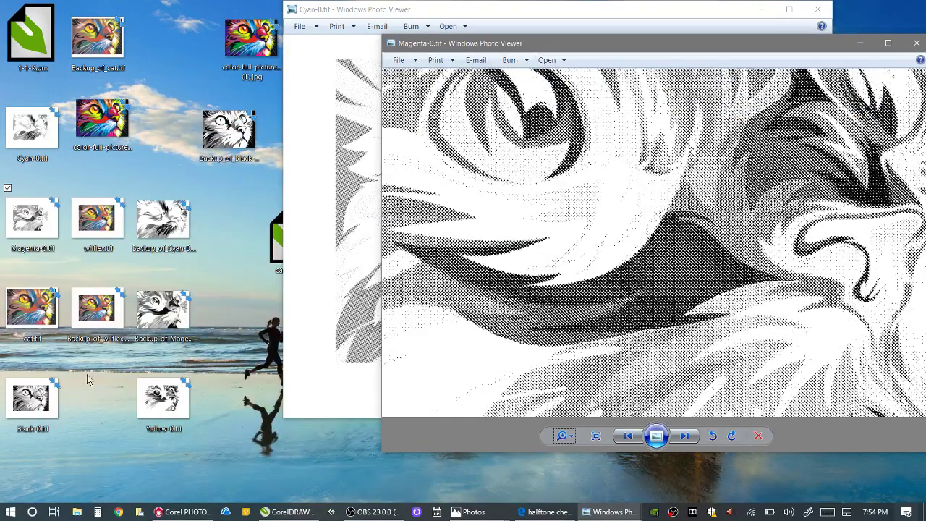
- Open Black-0.tif from the desktop, examine its halftone dots up close, and close its preview
{"action": "double_click", "coordinate": [13, 402]}
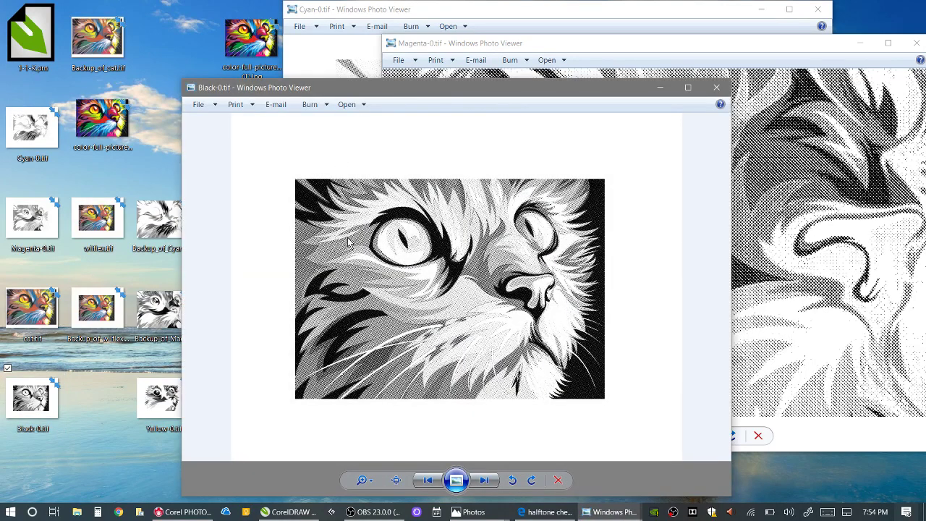
{"action": "left_click", "coordinate": [361, 480]}
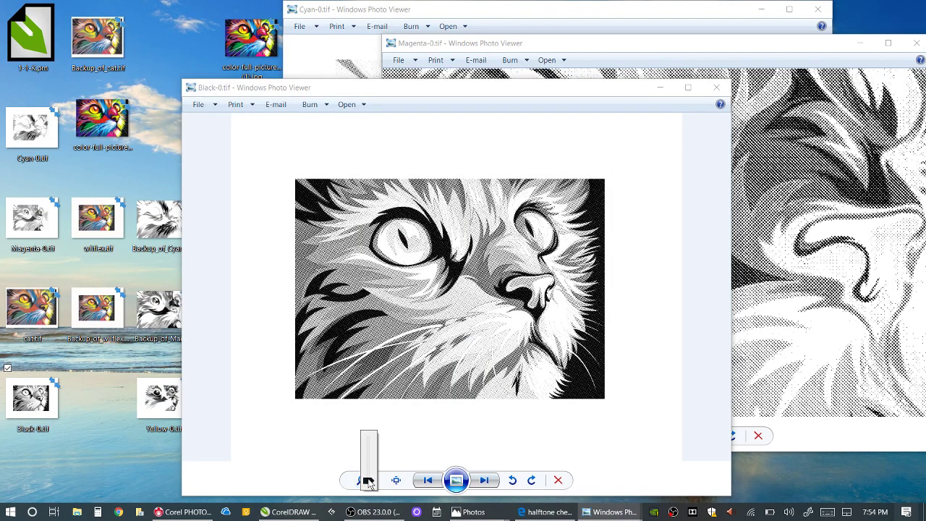
{"action": "mouse_move", "coordinate": [369, 483]}
{"action": "left_mouse_down"}
{"action": "mouse_move", "coordinate": [368, 456]}
{"action": "mouse_move", "coordinate": [369, 473]}
{"action": "left_mouse_up"}
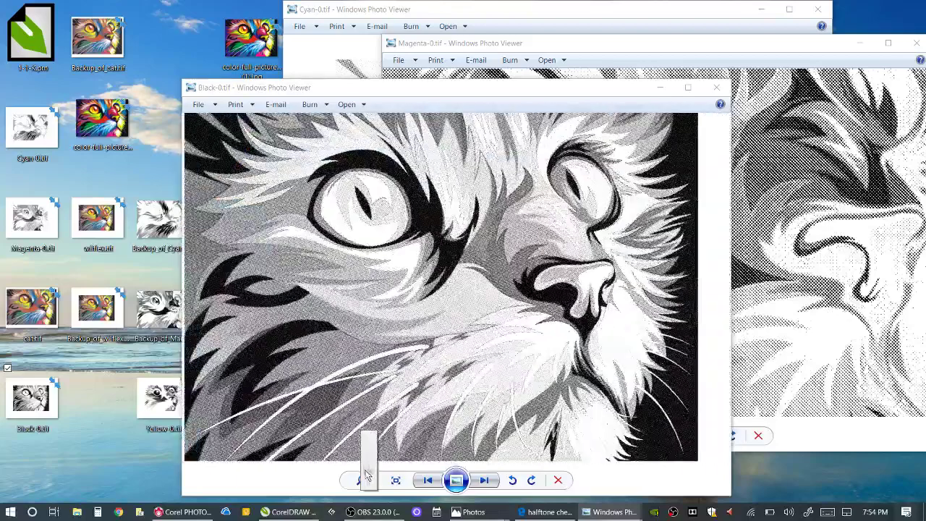
{"action": "left_click", "coordinate": [716, 88]}
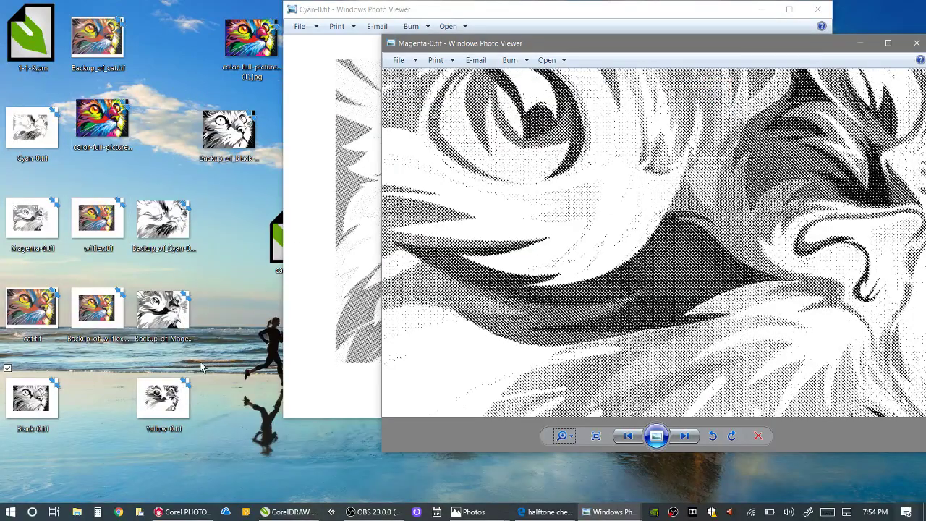
- Open Yellow-0.tif from the desktop, examine its halftone dots up close, and close its preview
{"action": "double_click", "coordinate": [165, 397]}
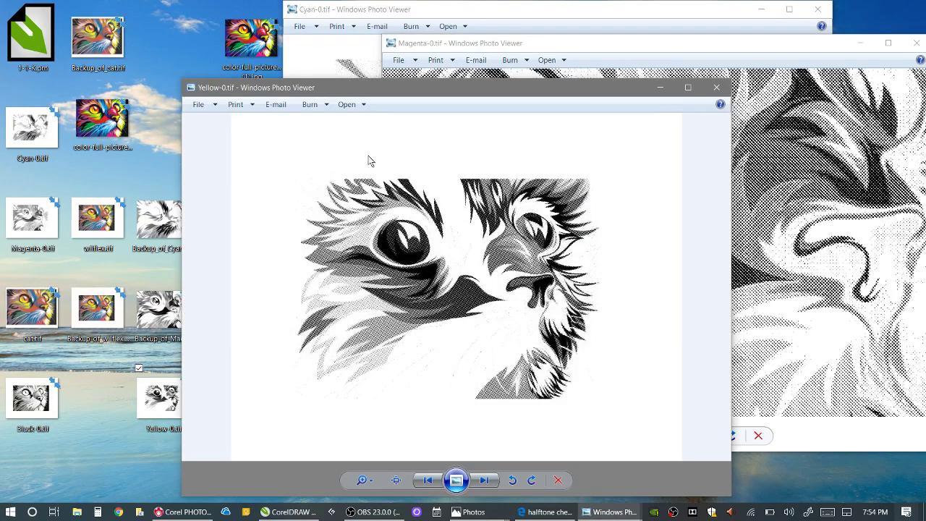
{"action": "left_click", "coordinate": [370, 481]}
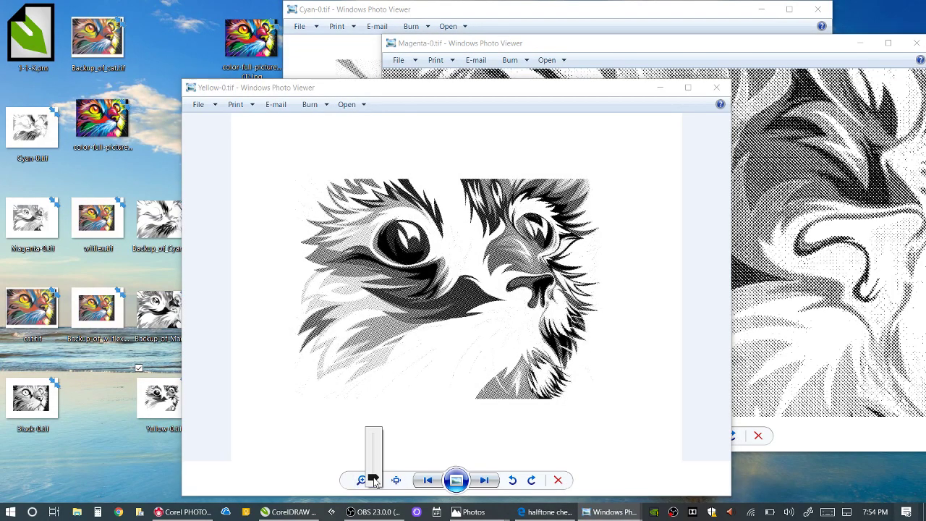
{"action": "scroll", "coordinate": [374, 475], "scroll_direction": "up", "scroll_amount": 5}
{"action": "scroll", "coordinate": [375, 475], "scroll_direction": "down", "scroll_amount": 4}
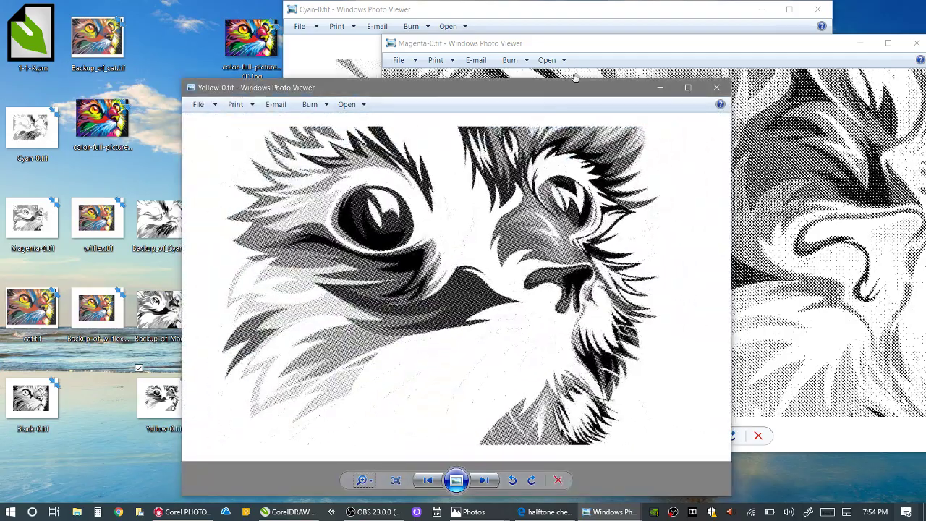
{"action": "left_click_drag", "start_coordinate": [640, 87], "coordinate": [536, 72]}
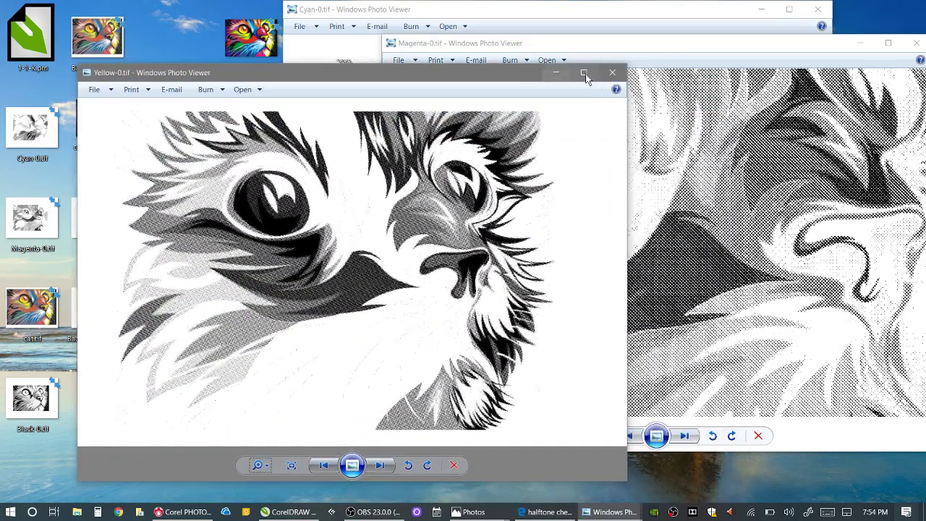
{"action": "left_click", "coordinate": [613, 74]}
- Close the Magenta-0.tif and Cyan-0.tif previews and open Backup_of_cat.tif in the photo viewer
{"action": "left_click_drag", "start_coordinate": [748, 45], "coordinate": [479, 56]}
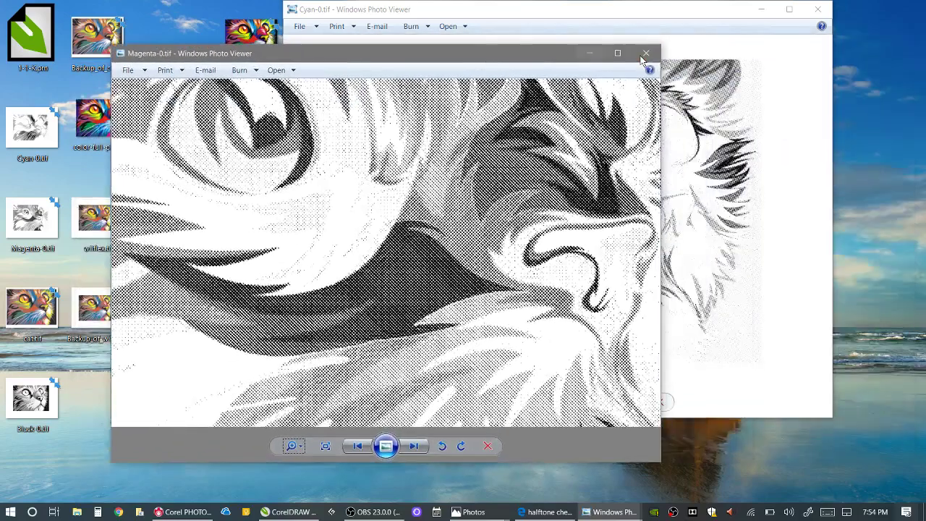
{"action": "left_click", "coordinate": [644, 55]}
{"action": "left_click", "coordinate": [818, 10]}
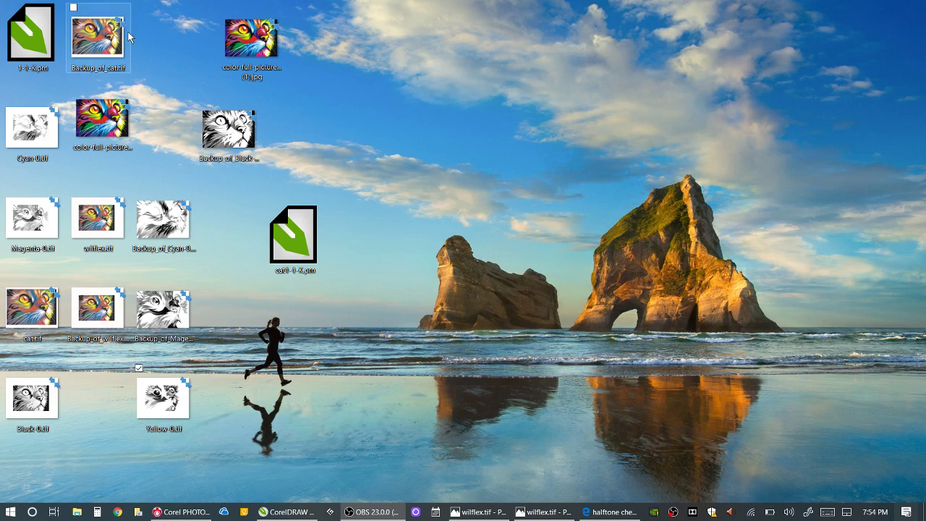
{"action": "double_click", "coordinate": [100, 60]}
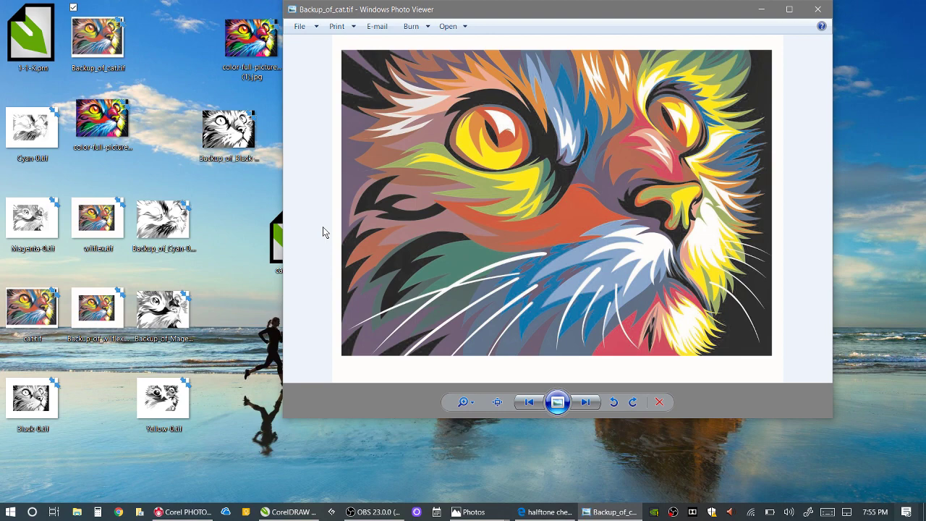
- Switch to CorelDRAW, select the cat bitmap, and look at its Tone Curve settings without applying a change
{"action": "left_click", "coordinate": [292, 514]}
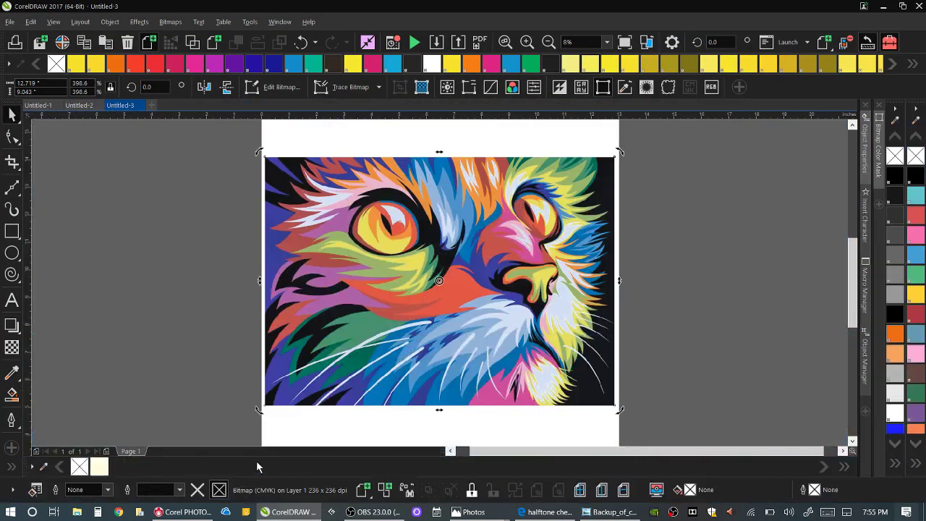
{"action": "left_click", "coordinate": [426, 228]}
{"action": "left_click", "coordinate": [406, 214]}
{"action": "left_click", "coordinate": [406, 234]}
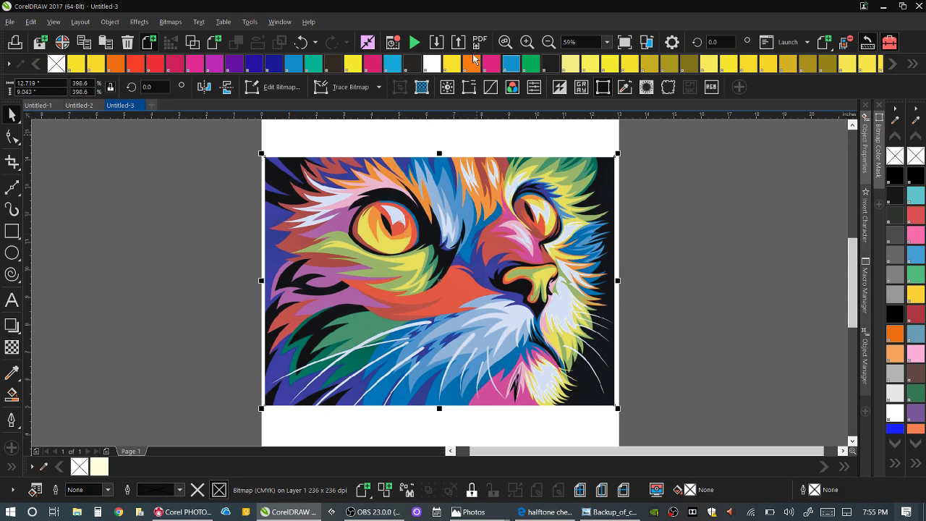
{"action": "left_click", "coordinate": [496, 88]}
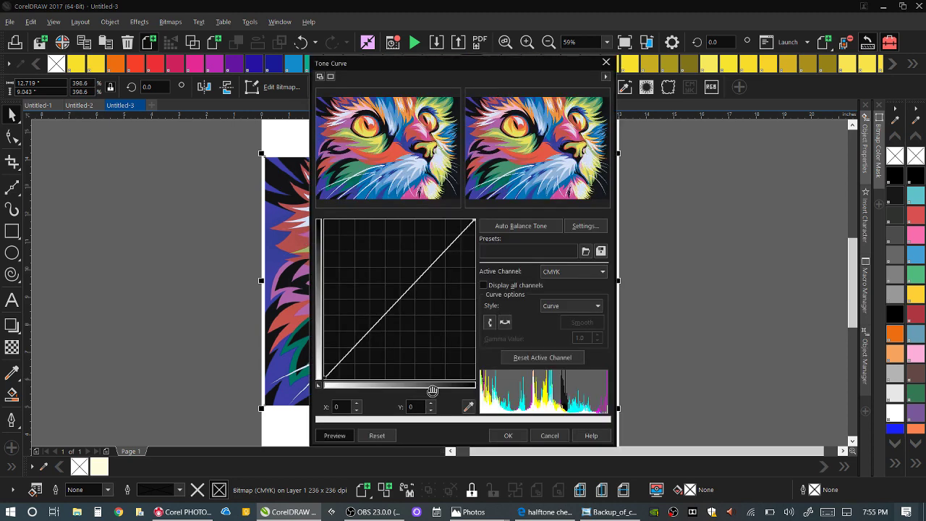
{"action": "left_click", "coordinate": [550, 436]}
- Move the cat bitmap partly off the page's left edge and make three duplicates of it
{"action": "left_click", "coordinate": [411, 310]}
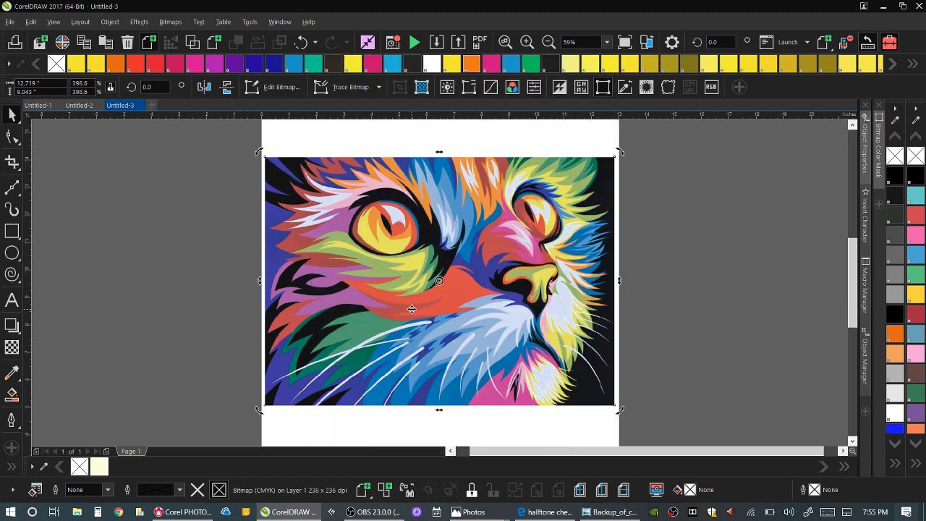
{"action": "left_click_drag", "start_coordinate": [406, 294], "coordinate": [189, 291]}
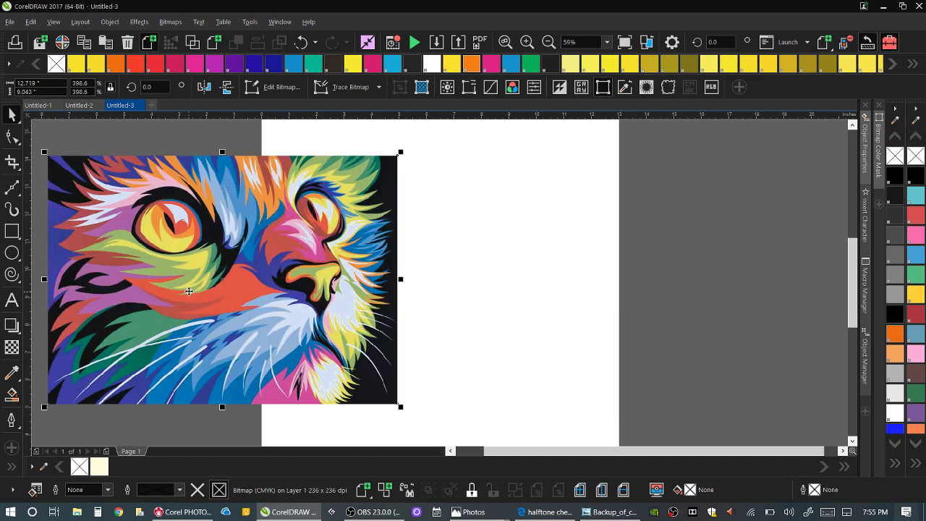
{"action": "key", "text": "ctrl+d"}
{"action": "key", "text": "ctrl+d"}
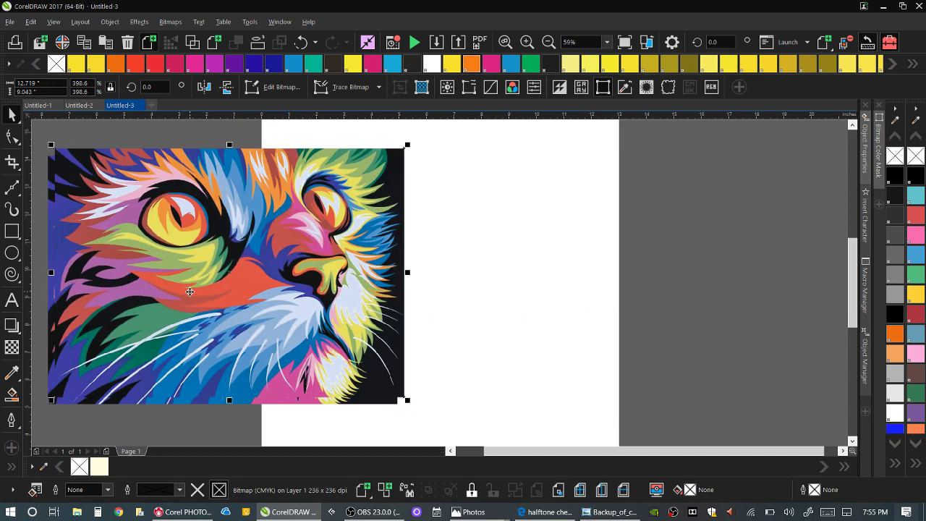
- Spread the four cat bitmaps apart, with one at the page's upper left, one at its right and two lower down
{"action": "left_click_drag", "start_coordinate": [229, 175], "coordinate": [716, 178]}
{"action": "left_click_drag", "start_coordinate": [303, 201], "coordinate": [618, 271]}
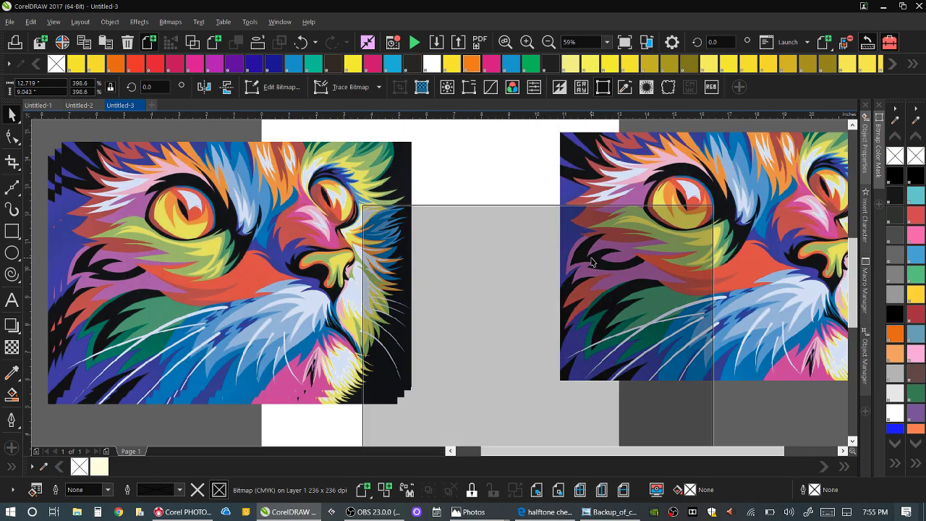
{"action": "left_click_drag", "start_coordinate": [287, 223], "coordinate": [260, 354]}
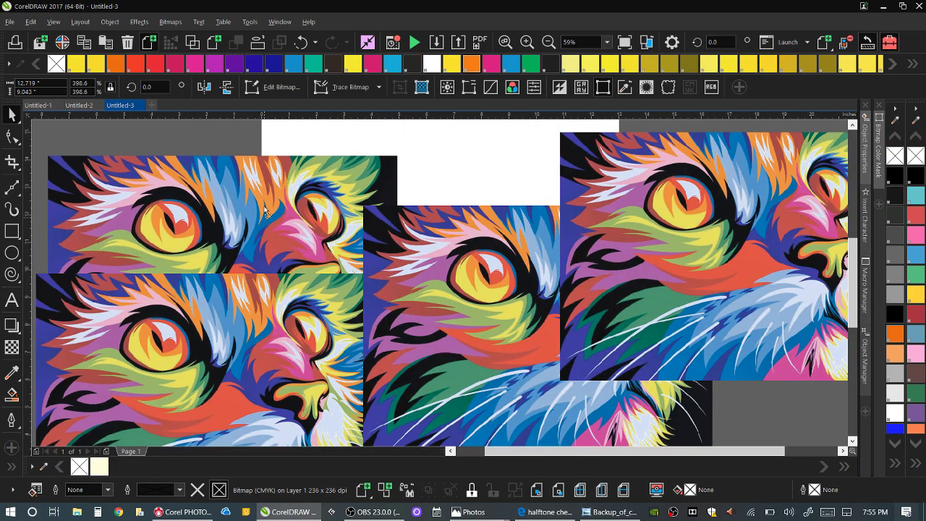
{"action": "left_click_drag", "start_coordinate": [277, 221], "coordinate": [272, 197]}
{"action": "left_click_drag", "start_coordinate": [438, 293], "coordinate": [461, 370]}
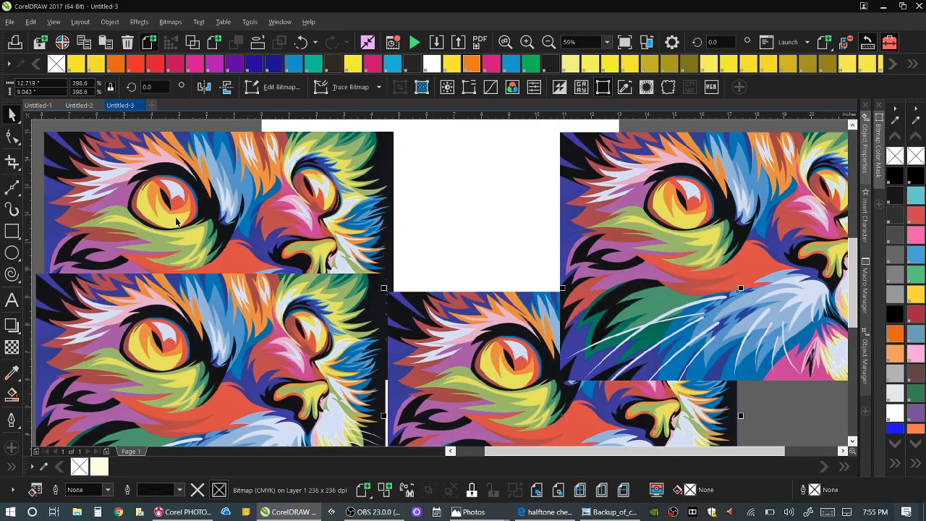
{"action": "left_click", "coordinate": [175, 219]}
{"action": "left_click_drag", "start_coordinate": [182, 336], "coordinate": [492, 364]}
- Select the upper-left cat copy and open the Tone Curve adjustment for it
{"action": "left_click", "coordinate": [279, 259]}
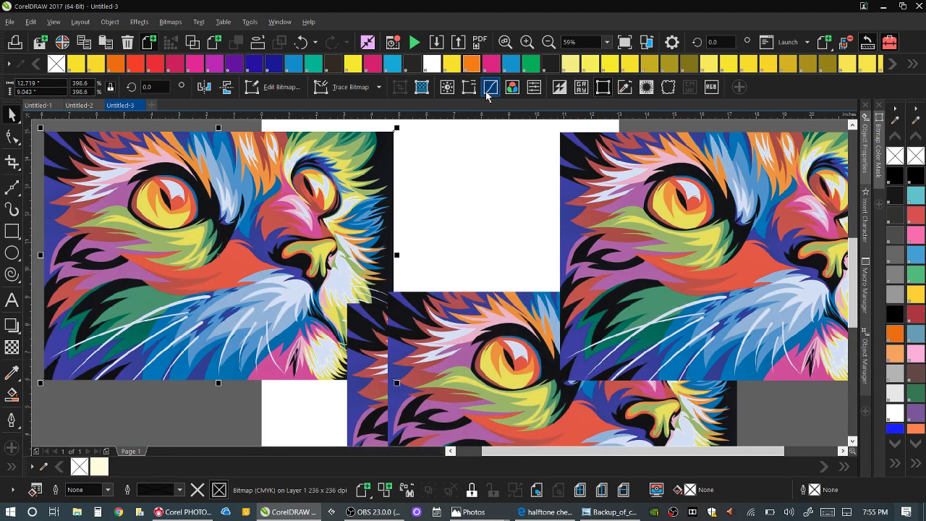
{"action": "key", "text": "ctrl+t"}
{"action": "left_click", "coordinate": [597, 306]}
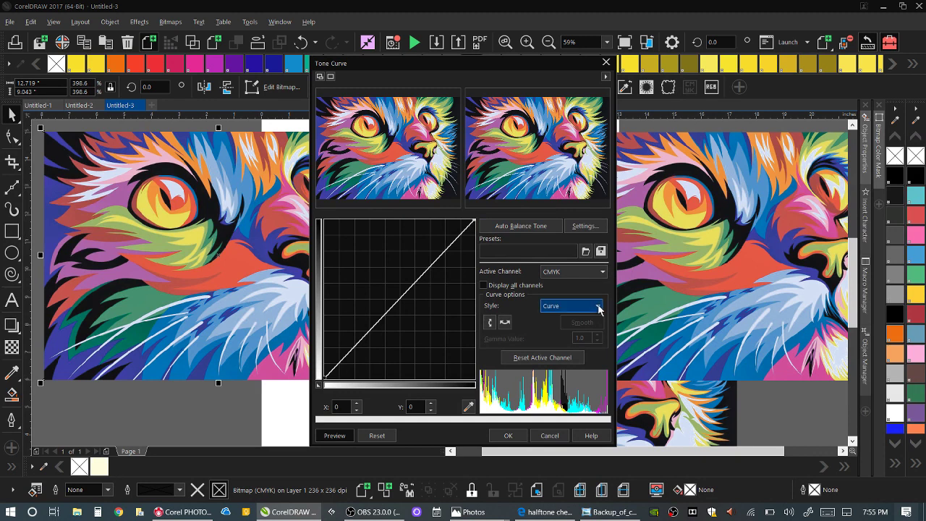
{"action": "left_click", "coordinate": [554, 326]}
- Try lowering the Cyan channel's tone curve to a point at X 129, Y 0, and reset the adjustment
{"action": "left_click", "coordinate": [598, 272]}
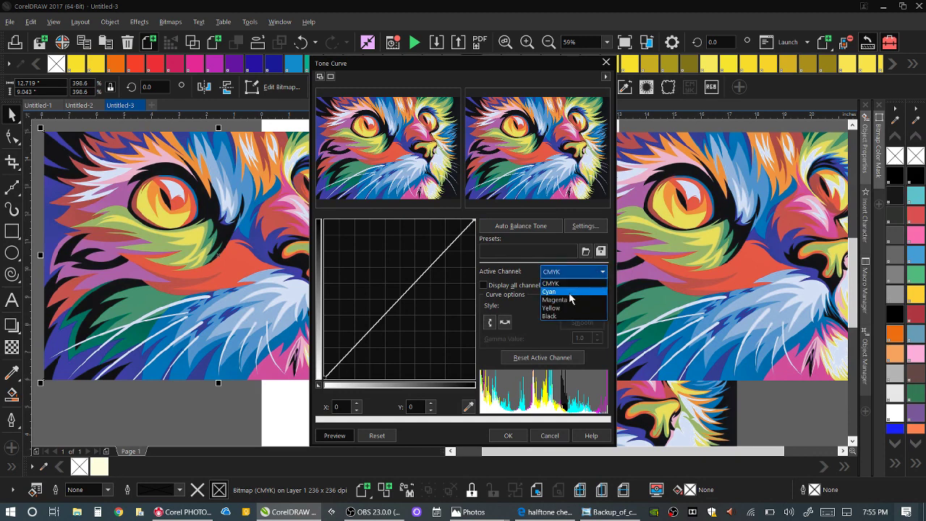
{"action": "left_click", "coordinate": [569, 292]}
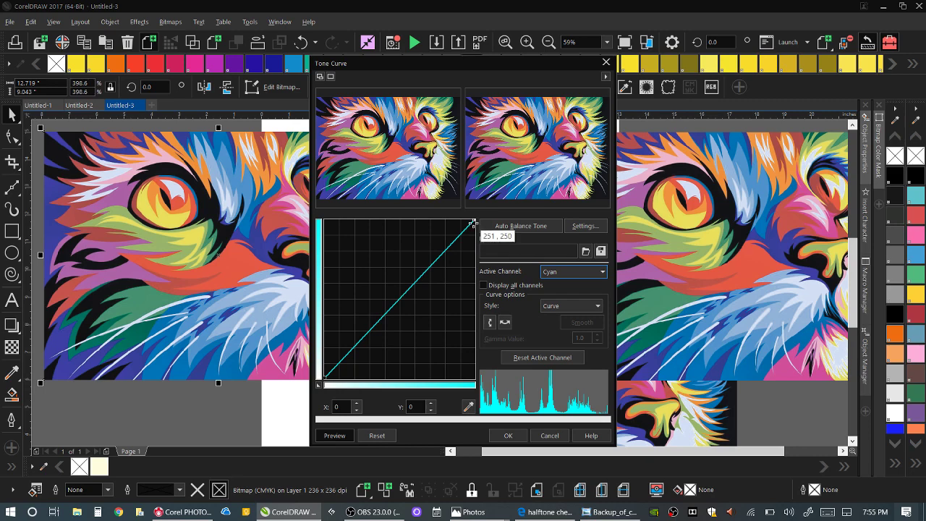
{"action": "left_click_drag", "start_coordinate": [472, 224], "coordinate": [400, 380]}
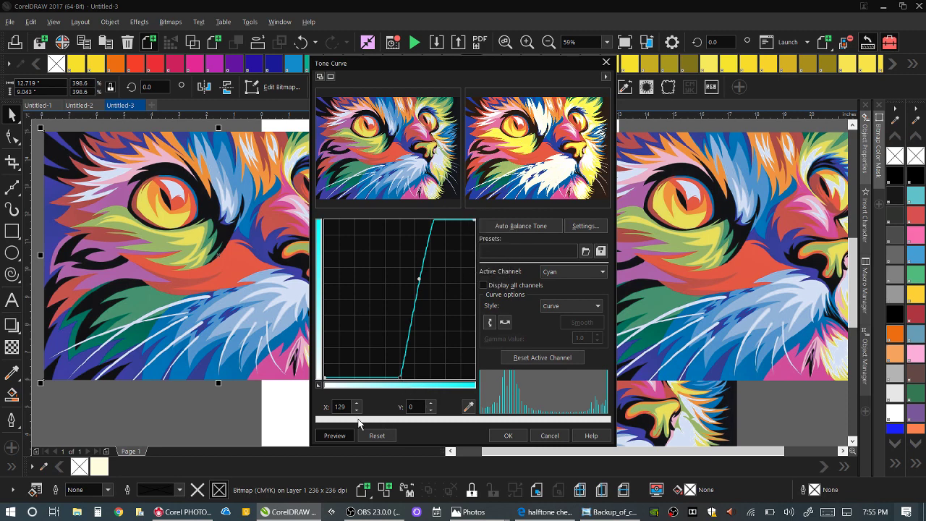
{"action": "left_click", "coordinate": [375, 435]}
- Try flattening the combined CMYK tone curve to X 255, Y 0 in Straight style, and reset the adjustment
{"action": "left_click", "coordinate": [590, 307]}
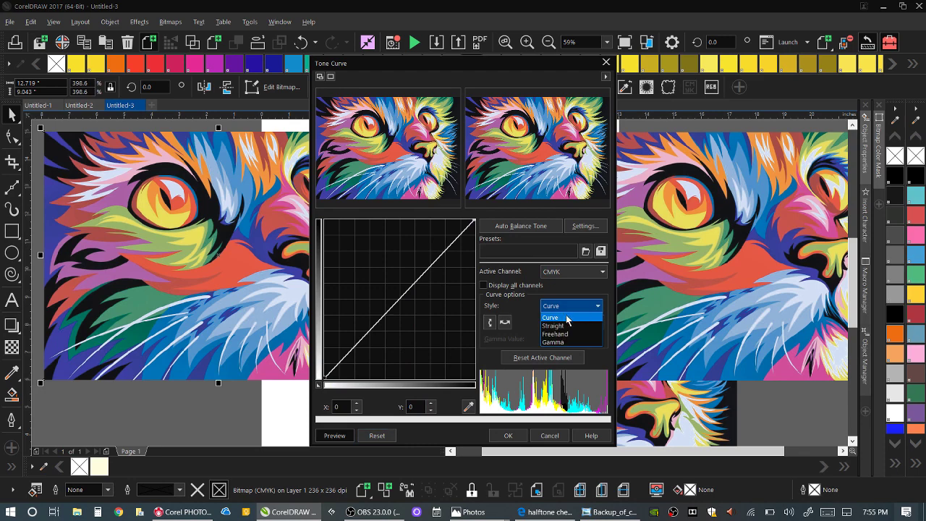
{"action": "left_click", "coordinate": [561, 326]}
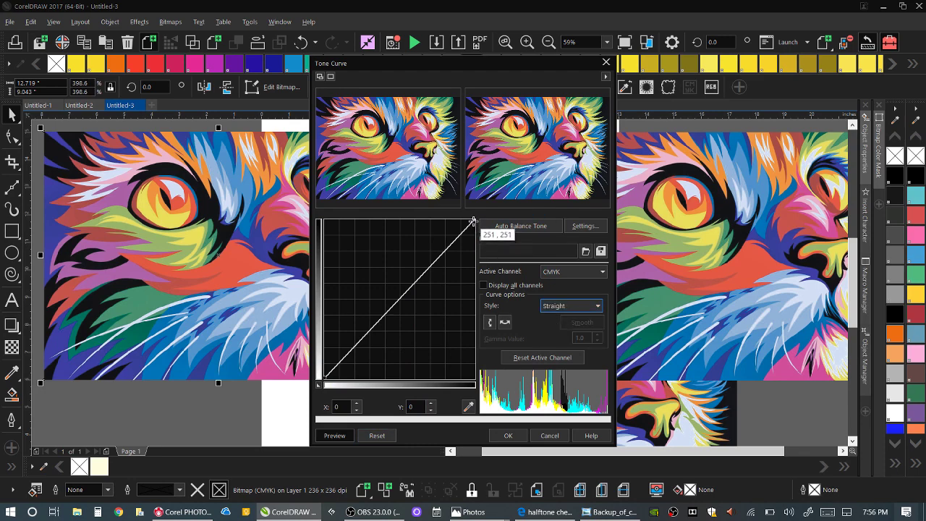
{"action": "left_click_drag", "start_coordinate": [473, 220], "coordinate": [466, 379]}
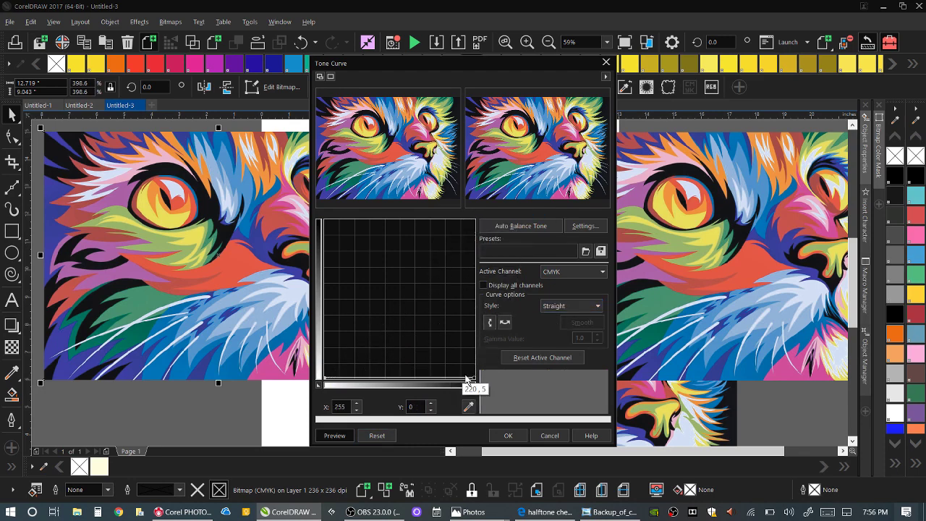
{"action": "left_click", "coordinate": [601, 273]}
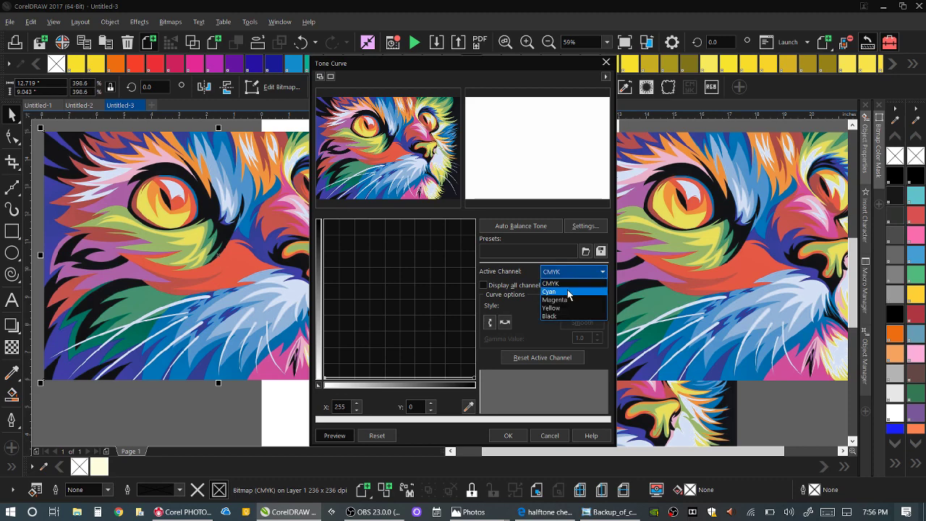
{"action": "left_click", "coordinate": [564, 291]}
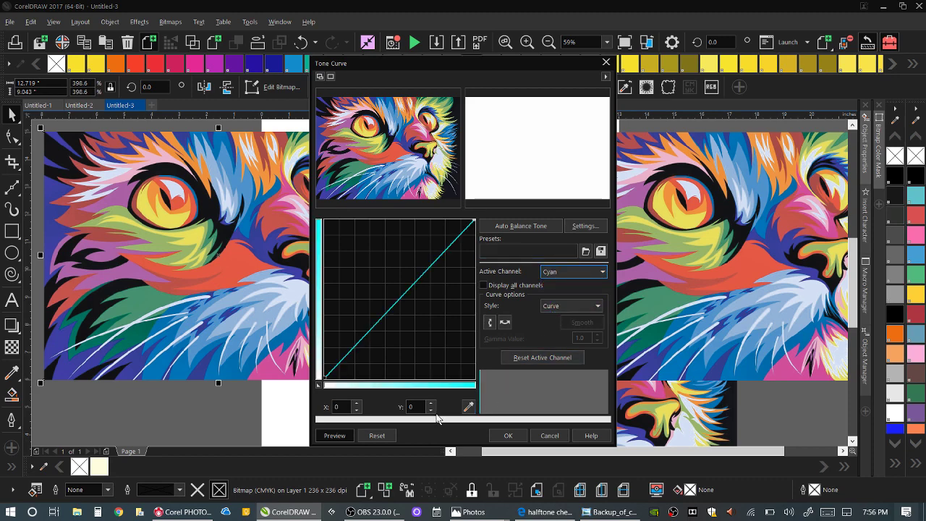
{"action": "left_click", "coordinate": [373, 437]}
- Remove the Cyan and Magenta channels from the cat copy by lowering each tone curve's end point to X 255, Y 0
{"action": "left_click", "coordinate": [602, 272]}
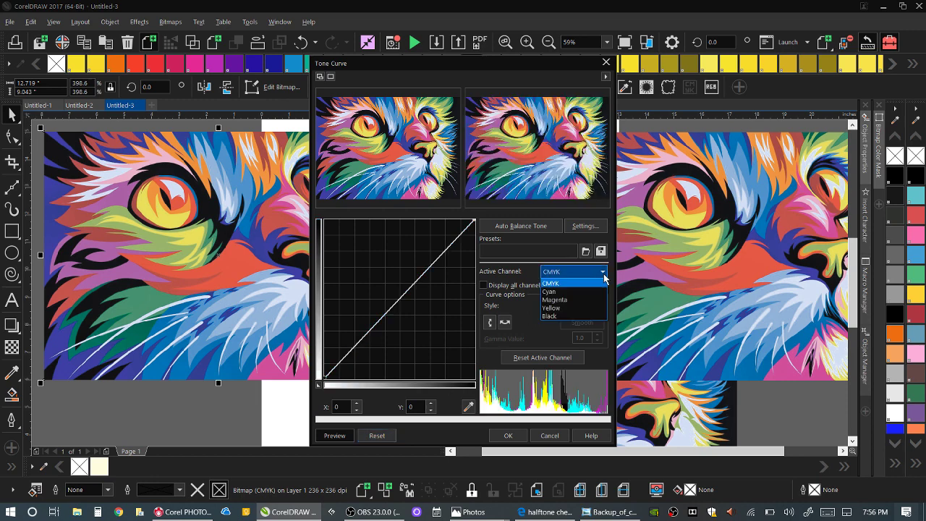
{"action": "left_click", "coordinate": [580, 292]}
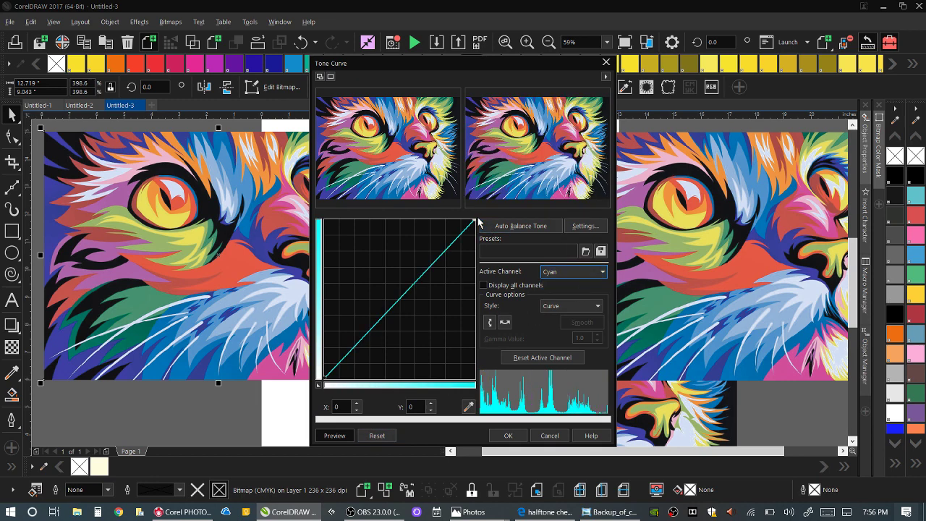
{"action": "left_click_drag", "start_coordinate": [474, 220], "coordinate": [475, 376]}
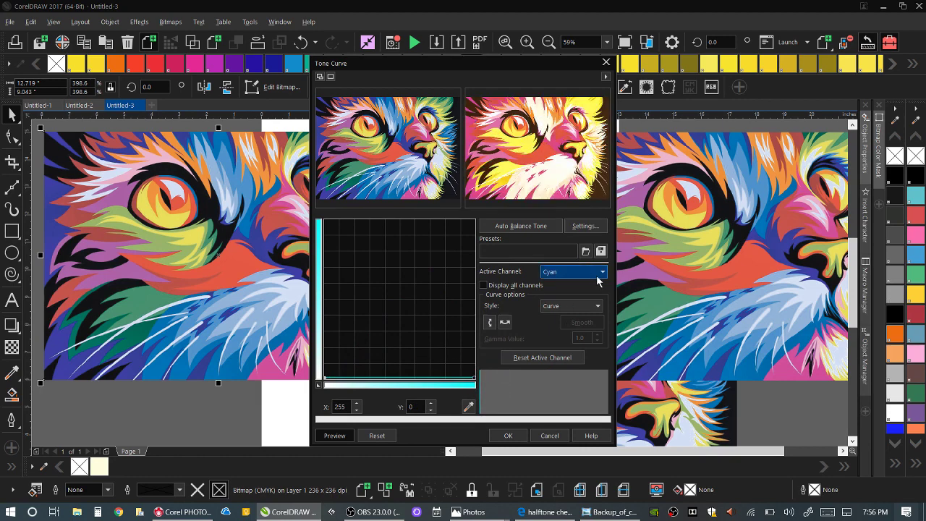
{"action": "left_click", "coordinate": [600, 272]}
{"action": "left_click", "coordinate": [568, 301]}
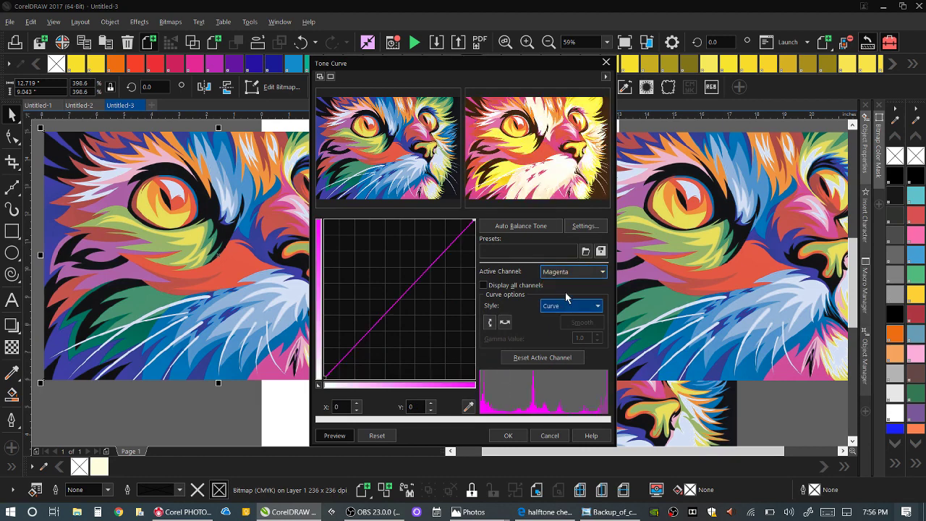
{"action": "left_click_drag", "start_coordinate": [475, 222], "coordinate": [476, 376]}
{"action": "left_click", "coordinate": [602, 272]}
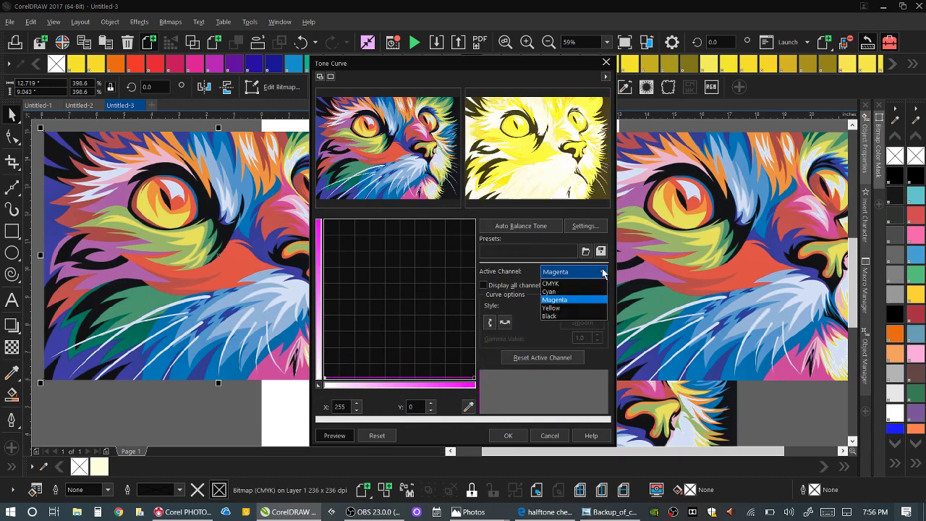
- Remove the Yellow channel by lowering its tone curve's end point to X 255, Y 0, and apply the adjustment to the cat copy
{"action": "left_click", "coordinate": [572, 308]}
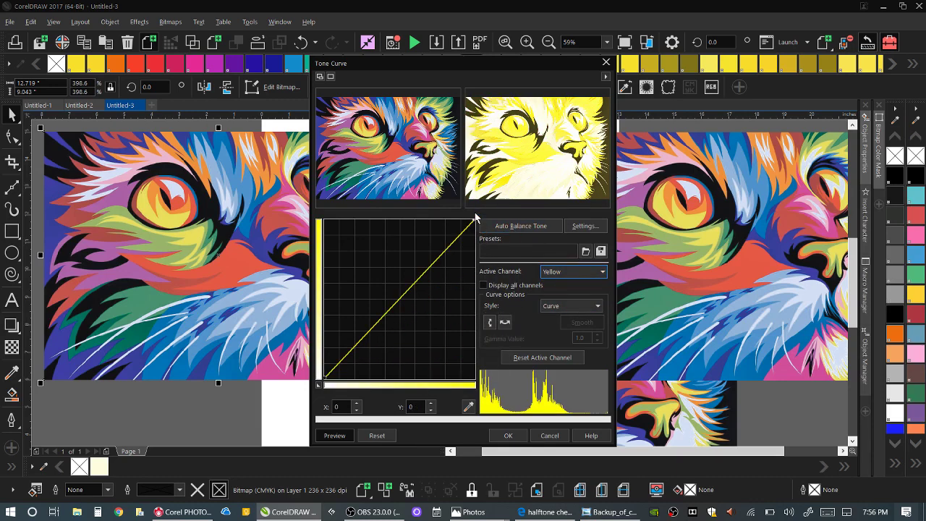
{"action": "left_click_drag", "start_coordinate": [475, 222], "coordinate": [475, 386]}
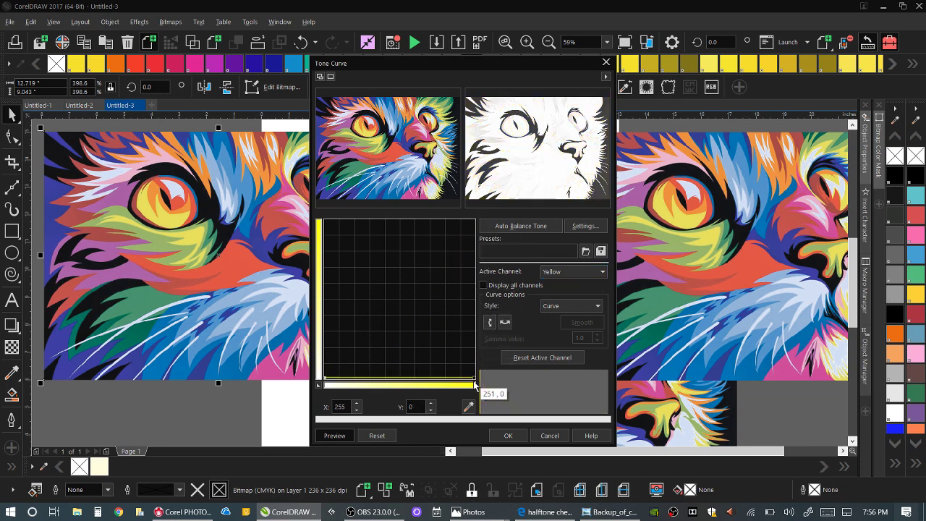
{"action": "left_click", "coordinate": [510, 435]}
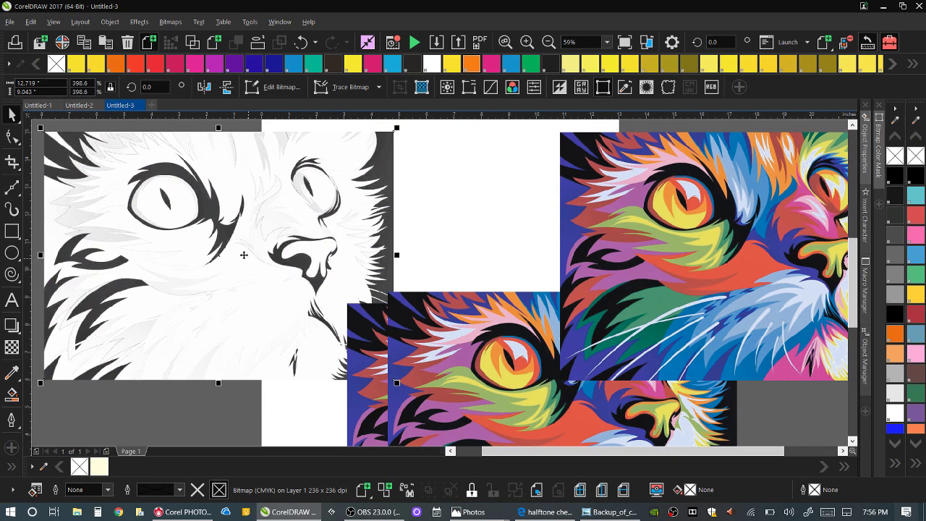
- Shrink the black-only cat to about 9.12 by 6.49 inches beside the page, and move the two overlapping colored copies lower down
{"action": "left_click_drag", "start_coordinate": [223, 237], "coordinate": [149, 254]}
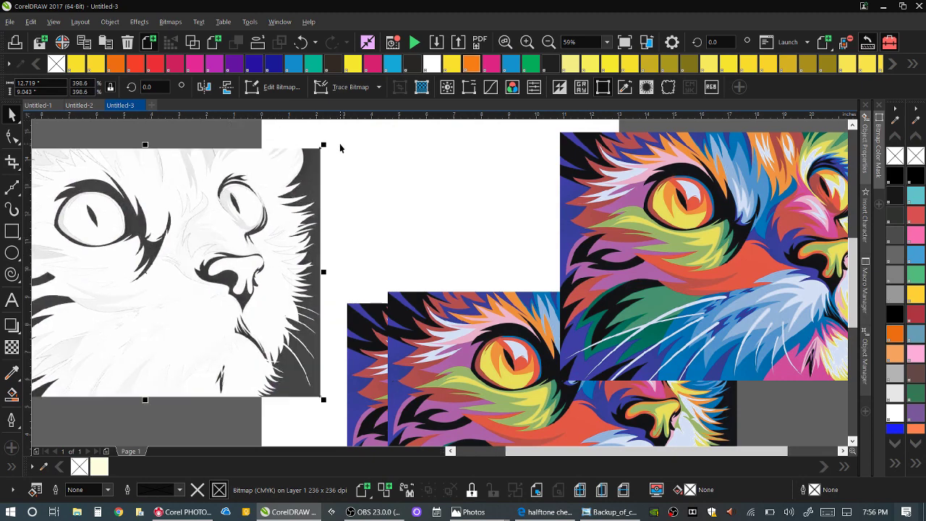
{"action": "left_click_drag", "start_coordinate": [323, 143], "coordinate": [225, 215]}
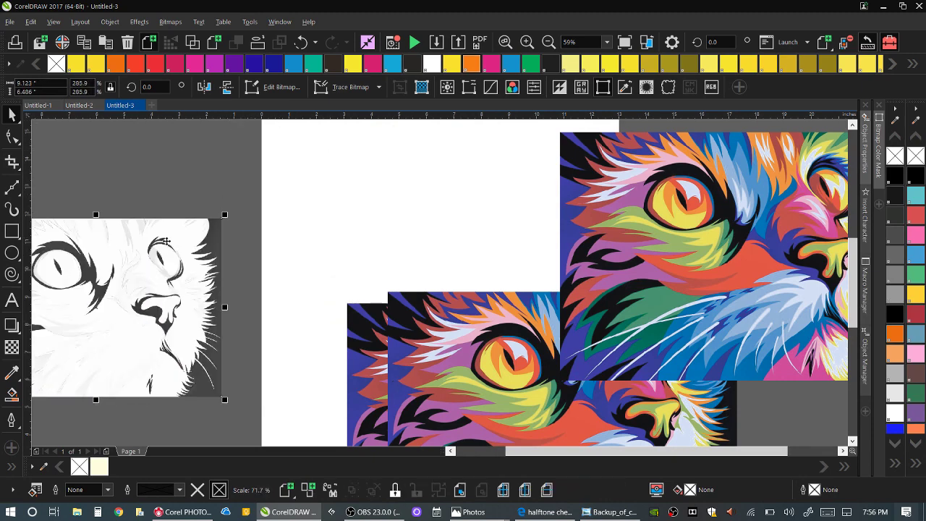
{"action": "left_click_drag", "start_coordinate": [438, 344], "coordinate": [347, 420]}
{"action": "left_click_drag", "start_coordinate": [414, 408], "coordinate": [229, 421]}
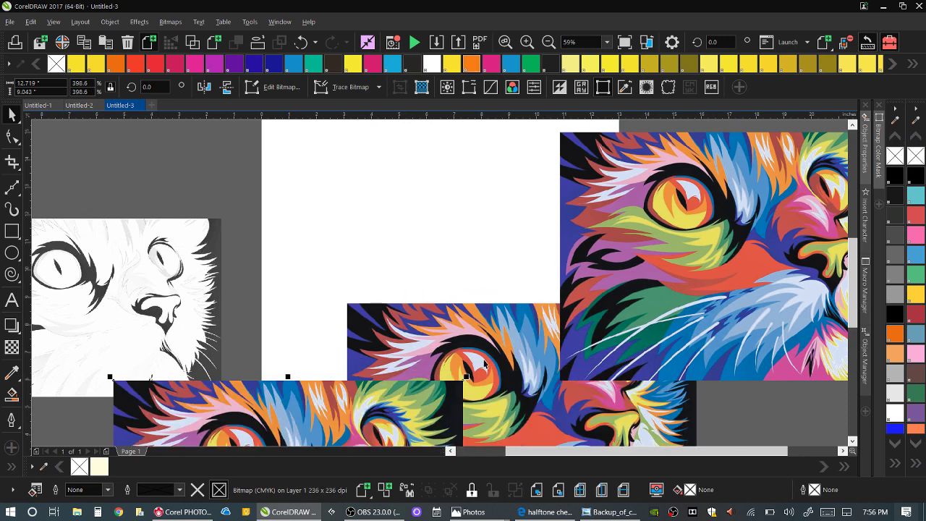
{"action": "left_click_drag", "start_coordinate": [448, 349], "coordinate": [246, 389]}
- Move the remaining large colored cat copy onto the middle of the page and raise the black-only cat beside it
{"action": "left_click", "coordinate": [734, 247]}
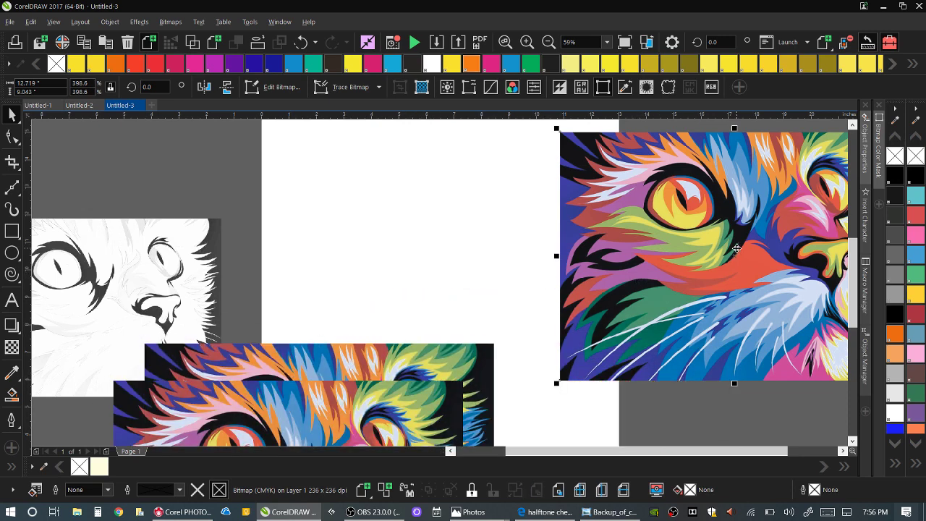
{"action": "left_click_drag", "start_coordinate": [713, 255], "coordinate": [408, 258]}
{"action": "left_click", "coordinate": [221, 302]}
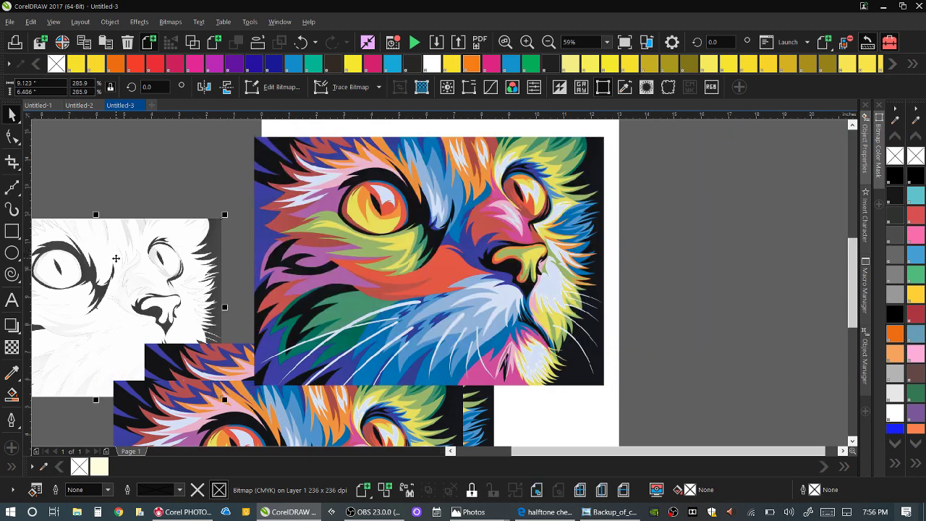
{"action": "left_click_drag", "start_coordinate": [99, 264], "coordinate": [108, 207]}
- Open Tone Curve for the colored cat on the page and lower the Black channel's end point to X 255, Y 0 in Straight style
{"action": "left_click", "coordinate": [361, 208]}
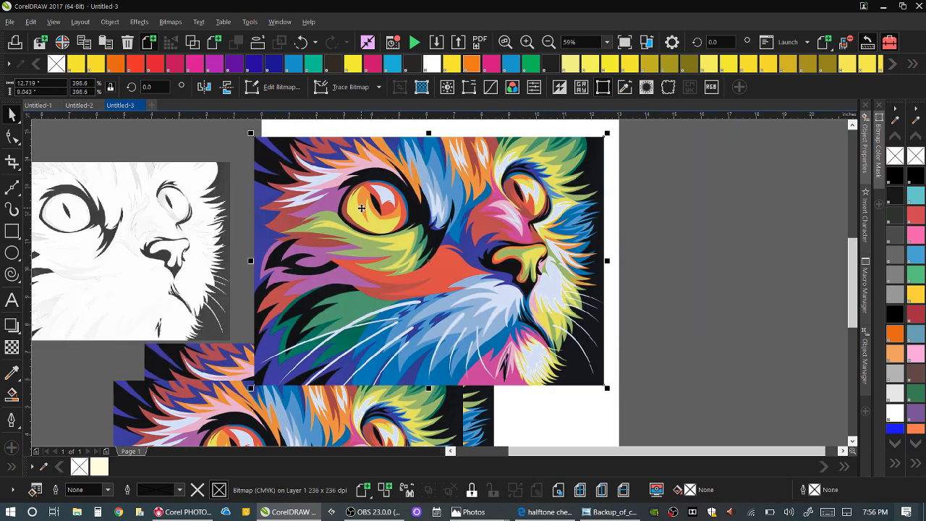
{"action": "right_click", "coordinate": [361, 209]}
{"action": "key", "text": "Escape"}
{"action": "left_click", "coordinate": [491, 87]}
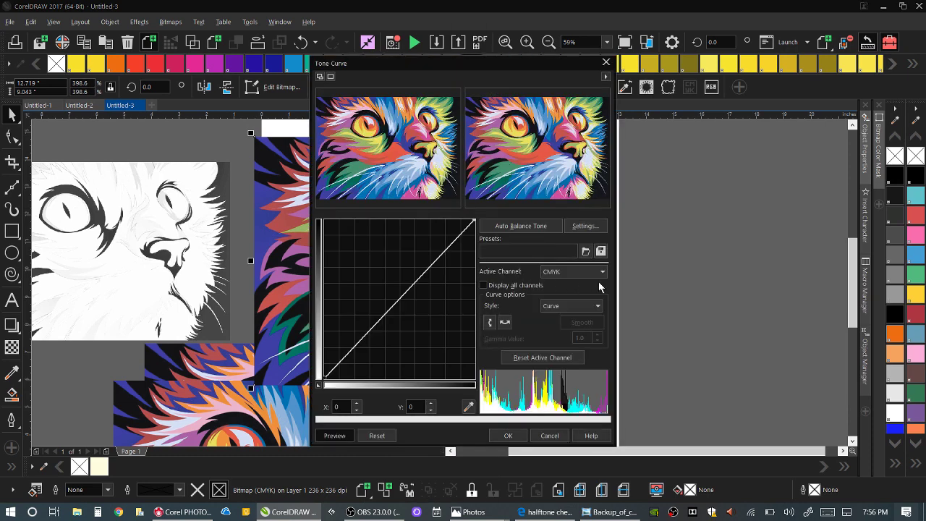
{"action": "left_click", "coordinate": [600, 271]}
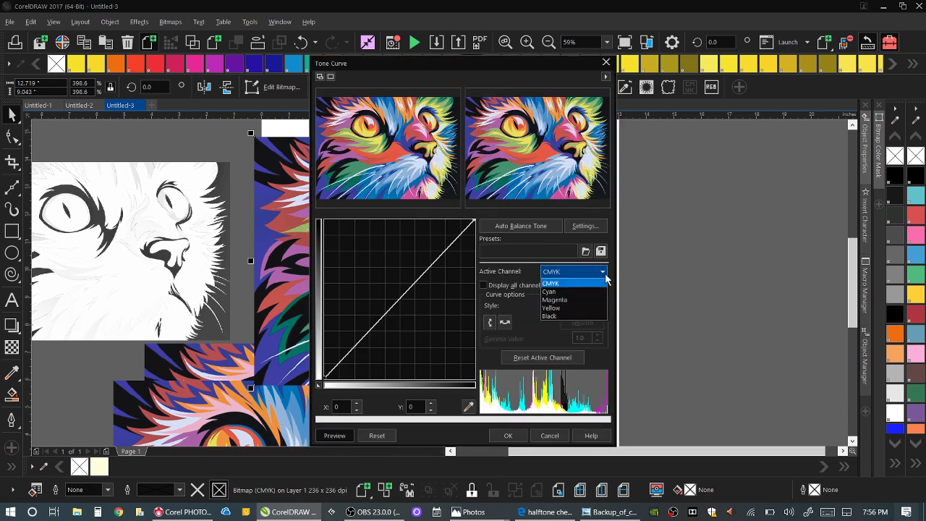
{"action": "left_click", "coordinate": [557, 317]}
{"action": "left_click", "coordinate": [586, 307]}
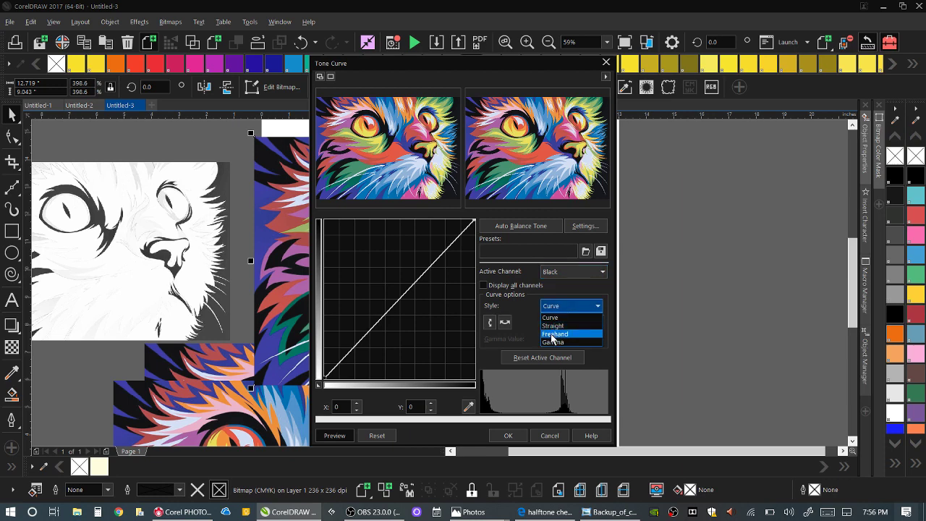
{"action": "left_click", "coordinate": [554, 326]}
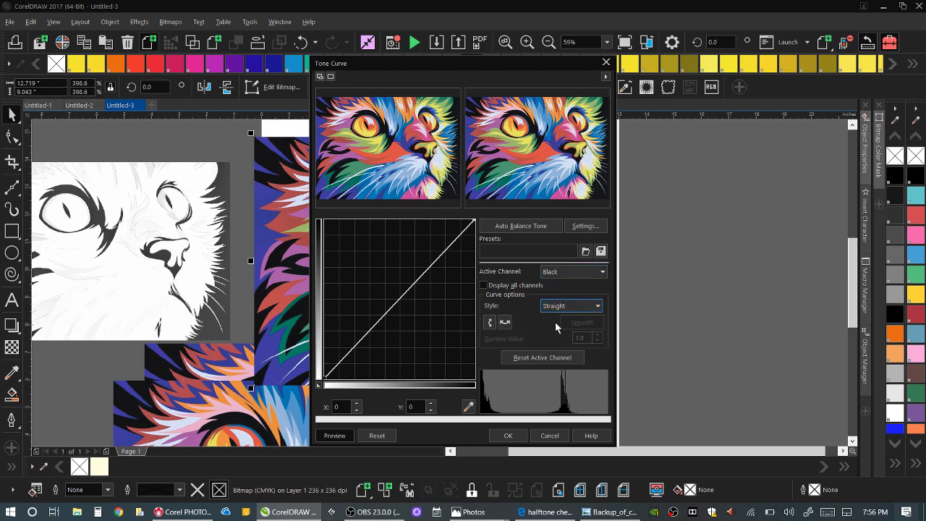
{"action": "left_click_drag", "start_coordinate": [475, 221], "coordinate": [476, 379]}
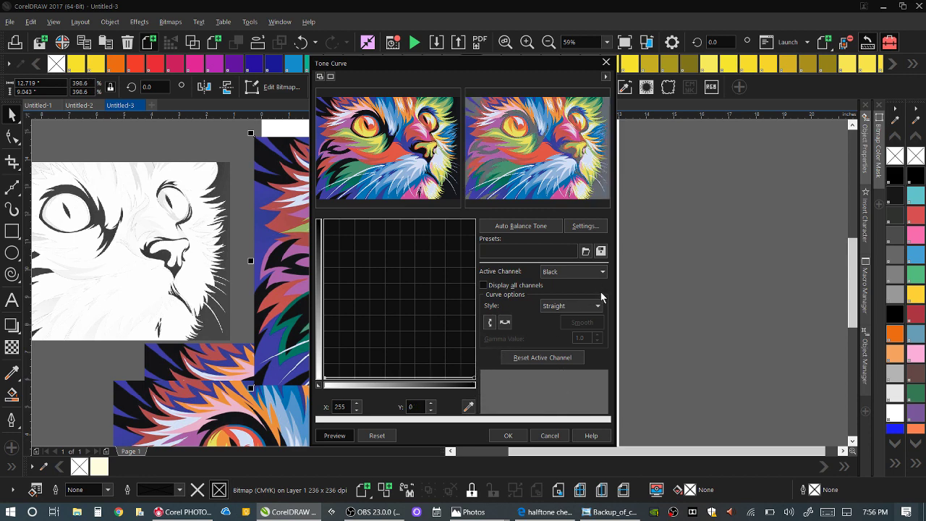
- Lower the Yellow and Magenta tone curves' end points to X 255, Y 0, and apply the adjustment to isolate cyan
{"action": "left_click", "coordinate": [604, 272]}
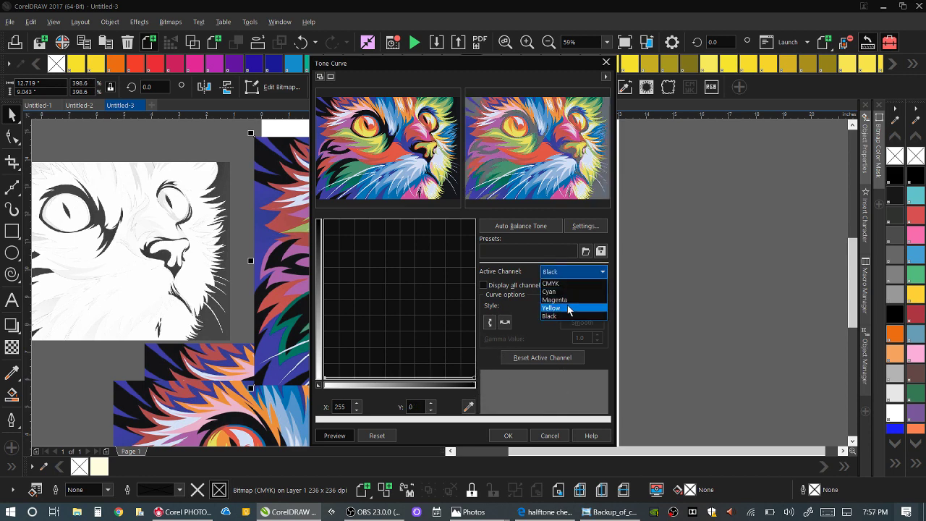
{"action": "left_click", "coordinate": [571, 310]}
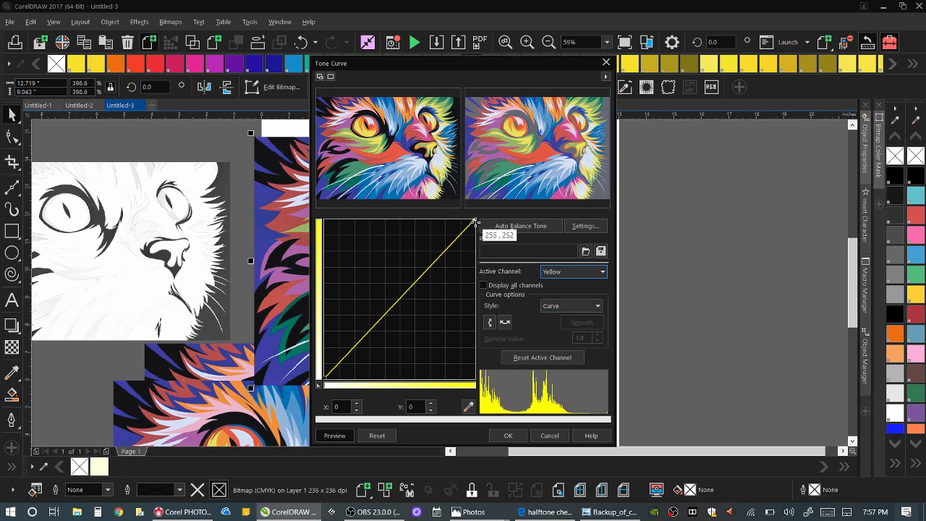
{"action": "left_click_drag", "start_coordinate": [475, 220], "coordinate": [462, 378]}
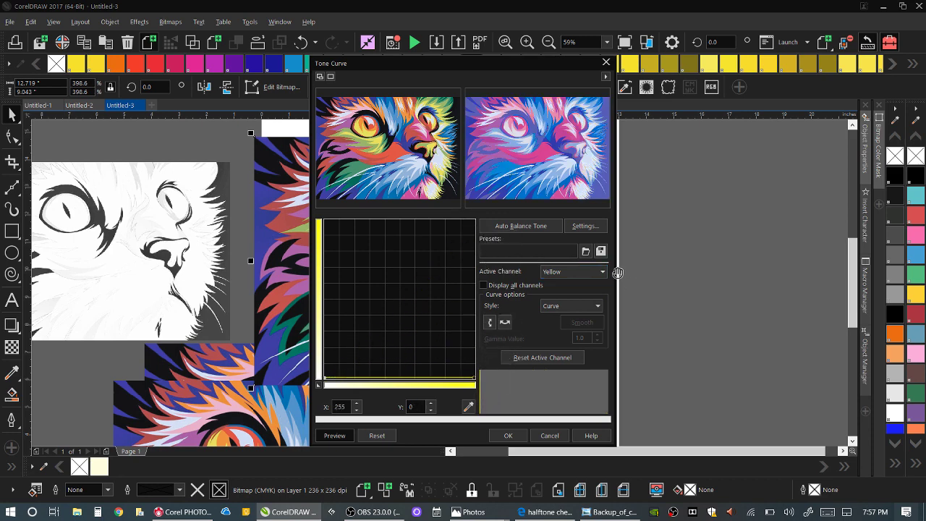
{"action": "left_click", "coordinate": [603, 272]}
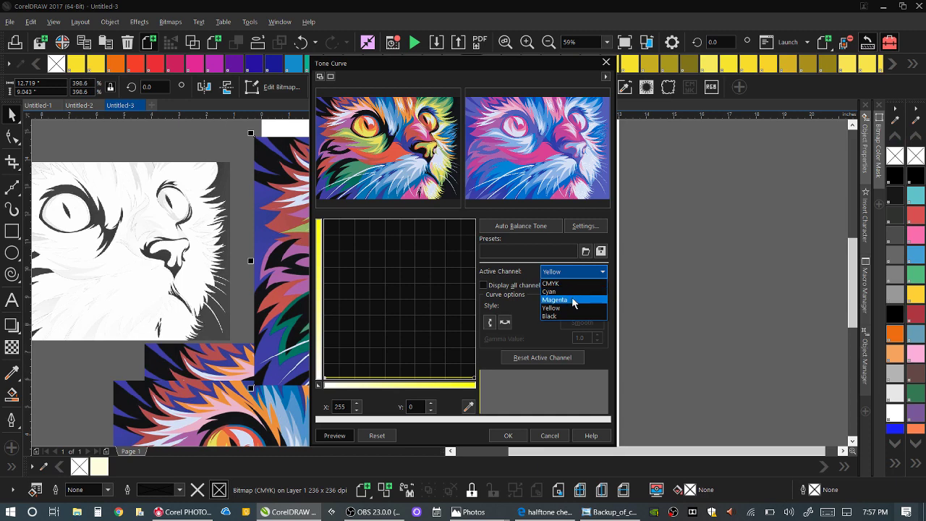
{"action": "left_click", "coordinate": [572, 300]}
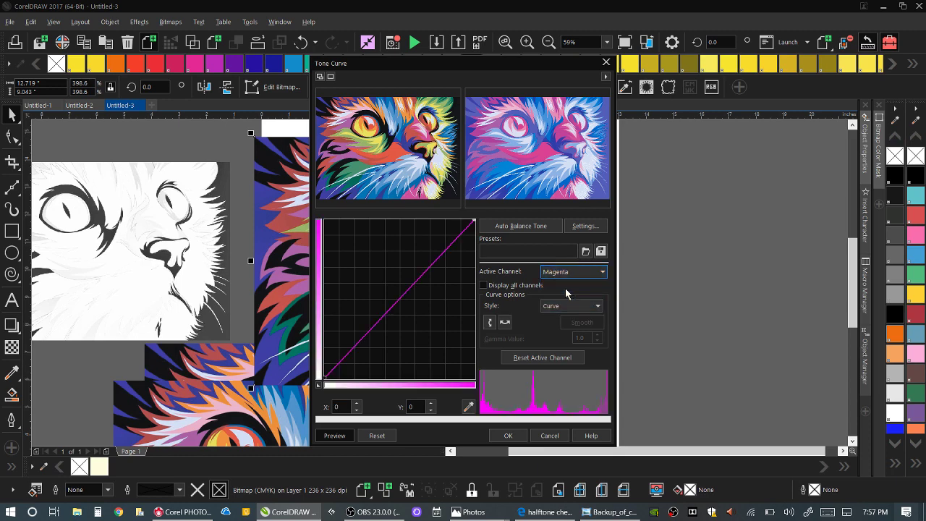
{"action": "left_click_drag", "start_coordinate": [476, 218], "coordinate": [476, 378]}
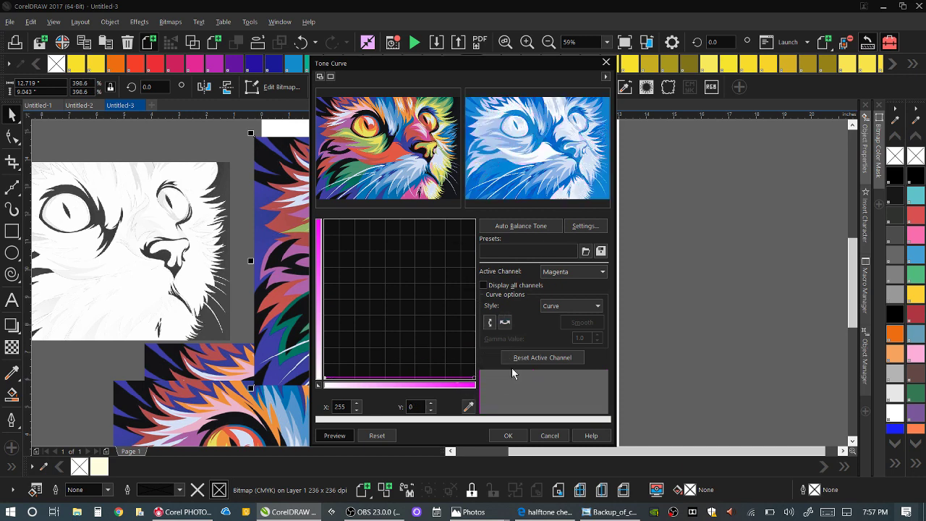
{"action": "left_click", "coordinate": [508, 437]}
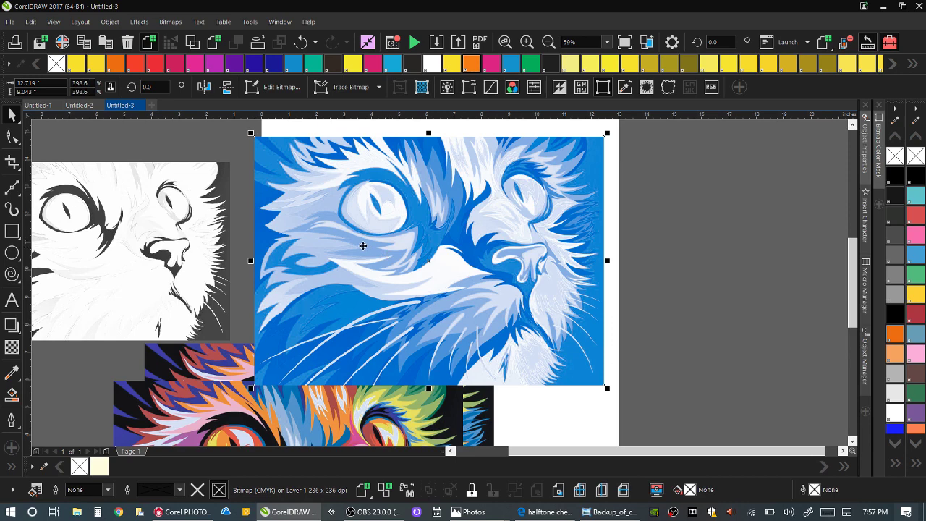
- Move the cyan-only cat off the page's right side and bring one of the lower colored copies onto the page
{"action": "left_click_drag", "start_coordinate": [350, 238], "coordinate": [687, 255]}
{"action": "left_click", "coordinate": [377, 353]}
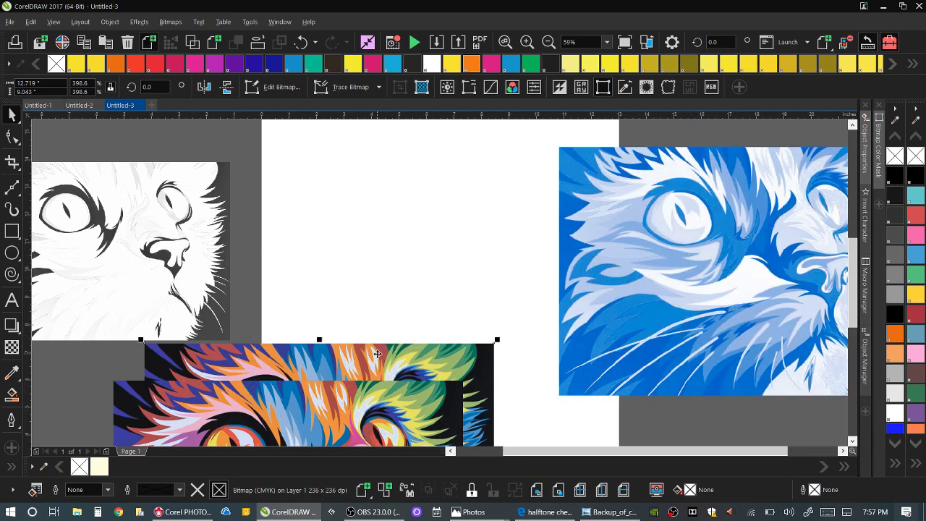
{"action": "left_click_drag", "start_coordinate": [333, 362], "coordinate": [458, 191]}
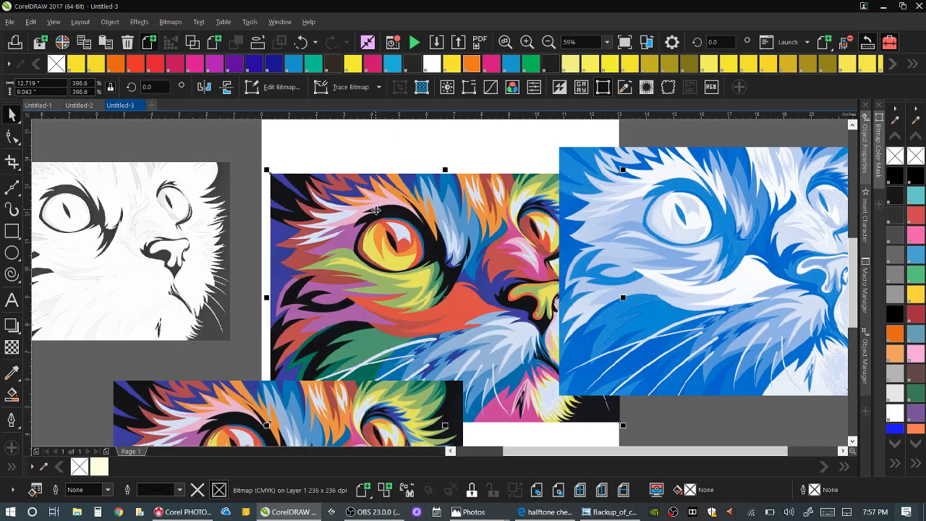
{"action": "left_click_drag", "start_coordinate": [376, 229], "coordinate": [363, 208]}
{"action": "left_click", "coordinate": [692, 239]}
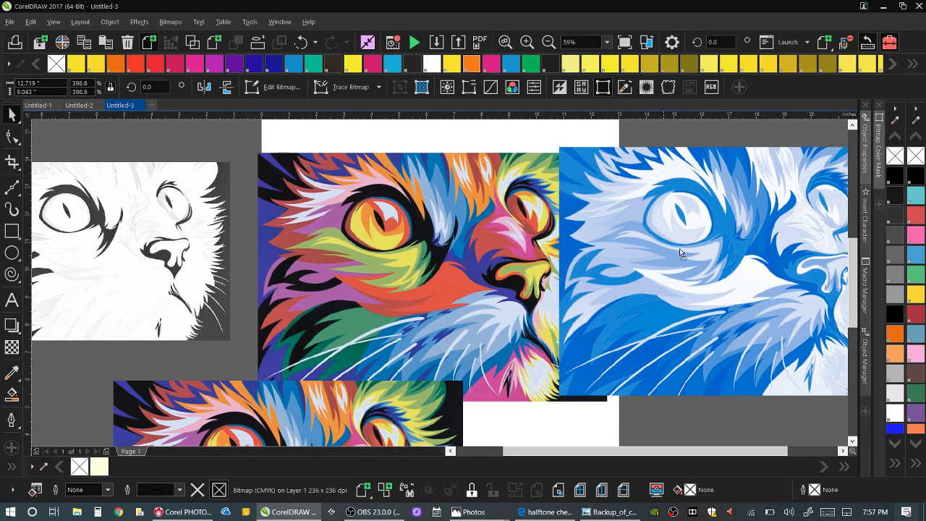
{"action": "left_click_drag", "start_coordinate": [680, 252], "coordinate": [754, 292]}
- Open Tone Curve for the colored cat on the page and lower the Cyan and Magenta channels' end points to X 255, Y 0
{"action": "left_click", "coordinate": [572, 217]}
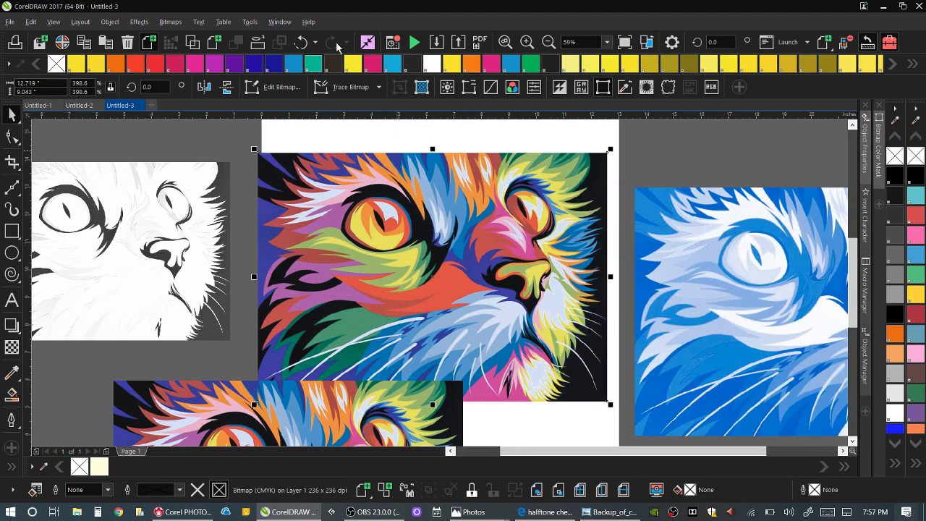
{"action": "left_click", "coordinate": [491, 87]}
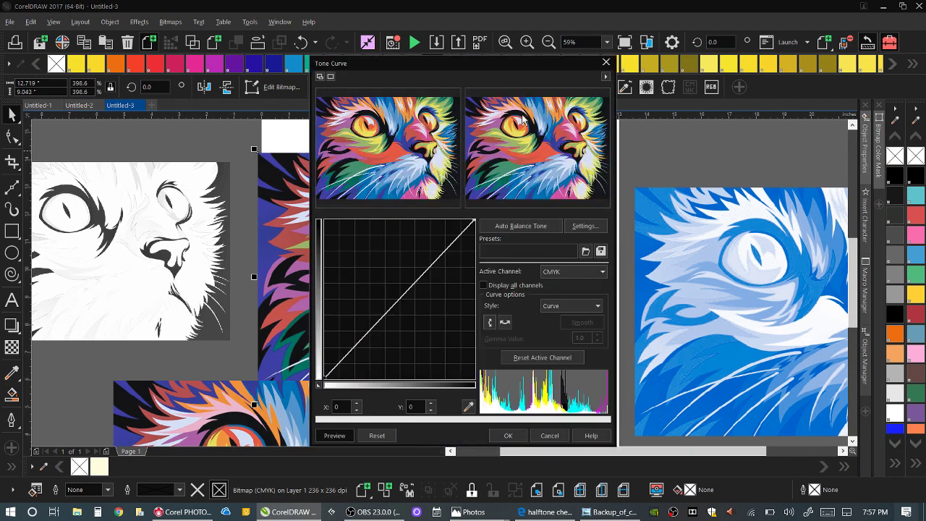
{"action": "left_click", "coordinate": [599, 274]}
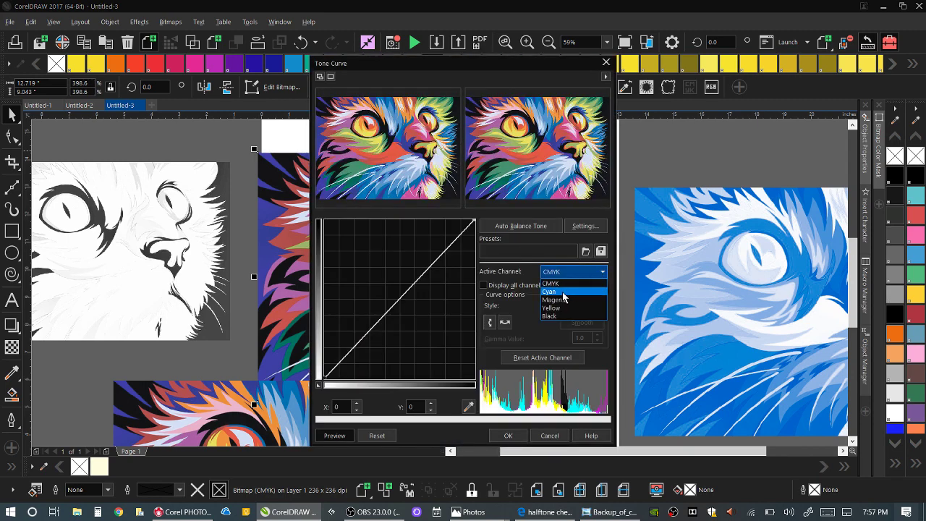
{"action": "left_click", "coordinate": [562, 292]}
{"action": "left_click_drag", "start_coordinate": [475, 219], "coordinate": [475, 377]}
{"action": "left_click", "coordinate": [604, 275]}
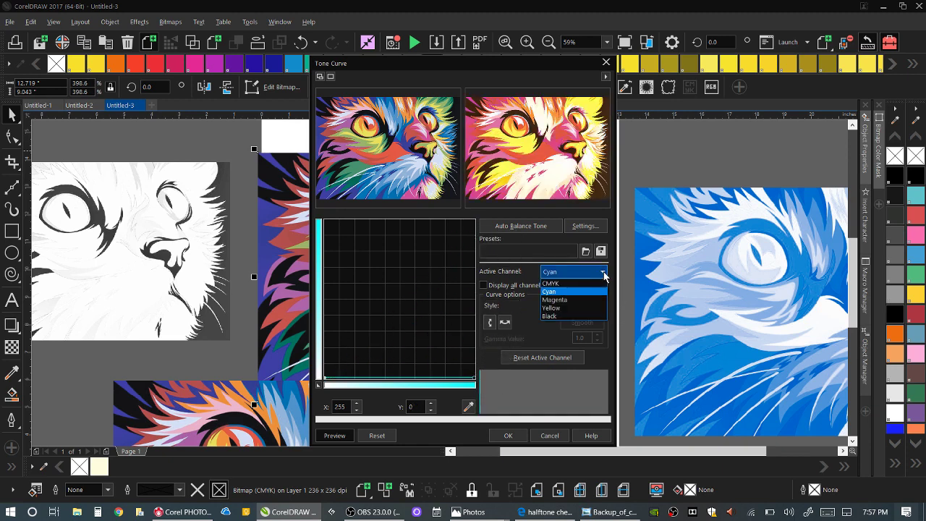
{"action": "left_click", "coordinate": [557, 305]}
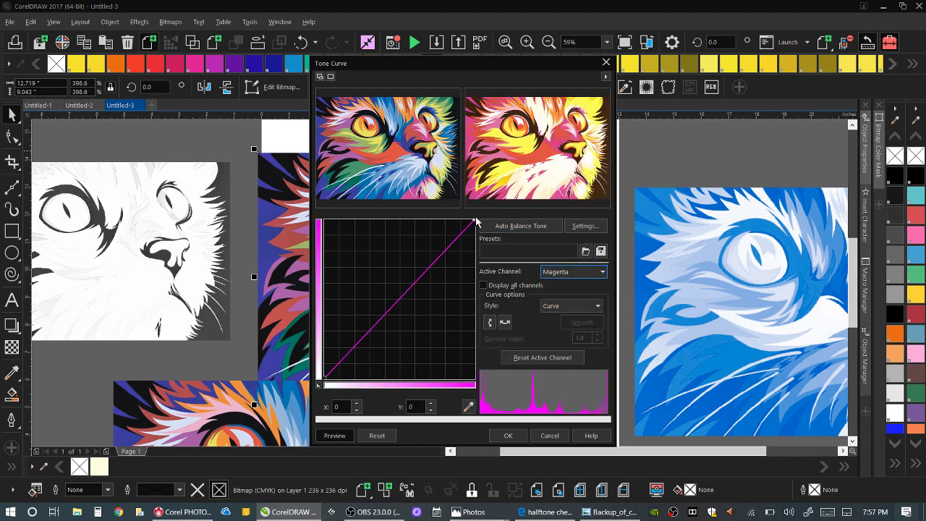
{"action": "left_click_drag", "start_coordinate": [475, 220], "coordinate": [475, 377]}
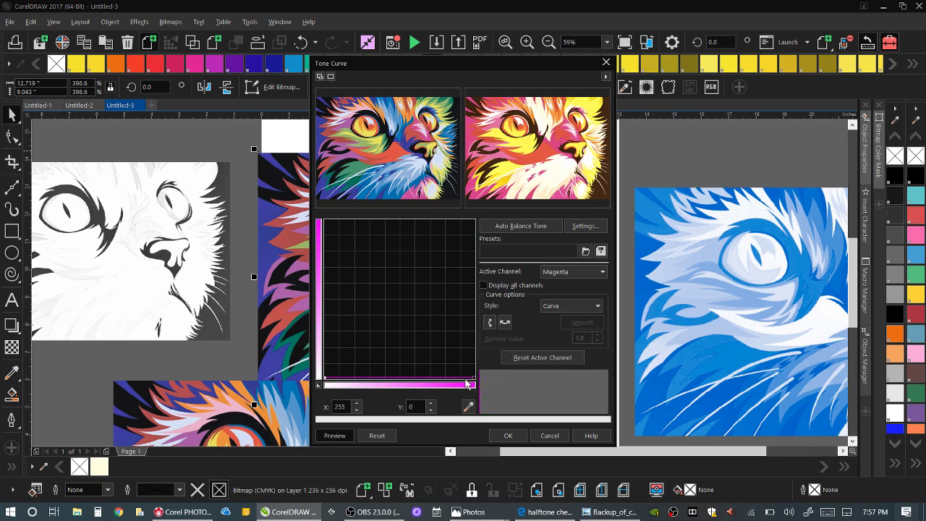
- Flatten the Black channel's tone curve to zero output and apply the adjustment to isolate yellow
{"action": "left_click", "coordinate": [597, 306]}
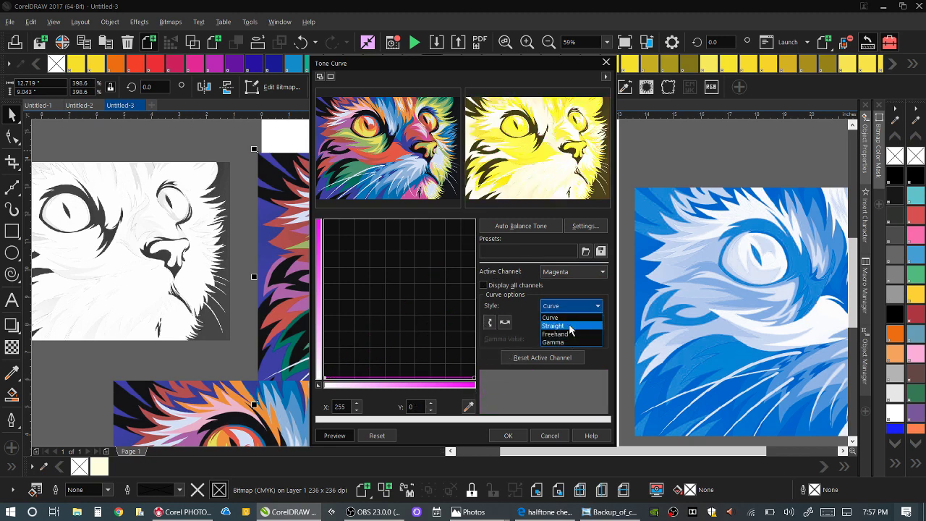
{"action": "left_click", "coordinate": [602, 273]}
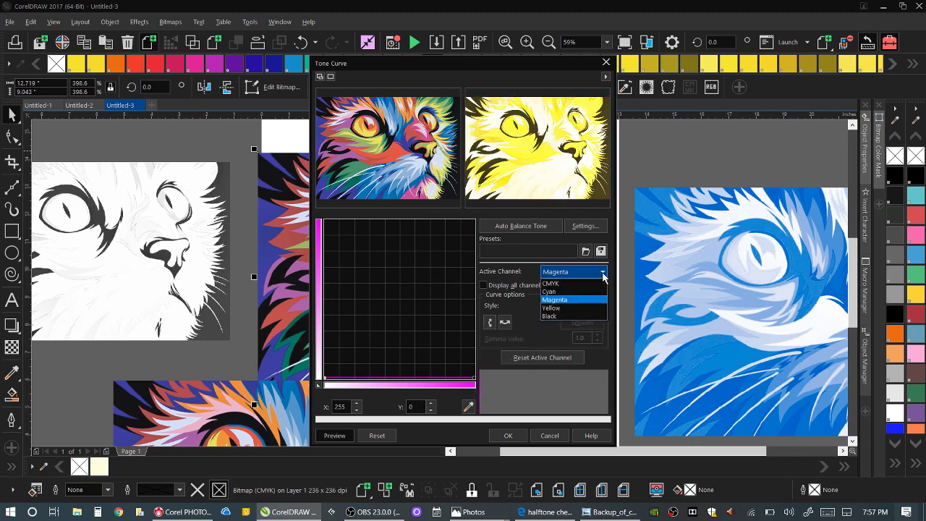
{"action": "left_click", "coordinate": [571, 316]}
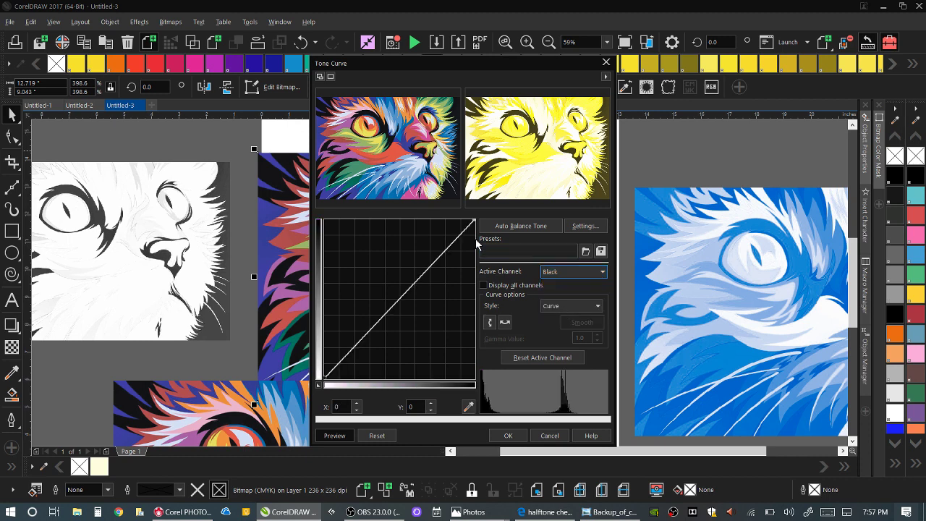
{"action": "left_click_drag", "start_coordinate": [474, 223], "coordinate": [475, 377]}
{"action": "left_click", "coordinate": [499, 435]}
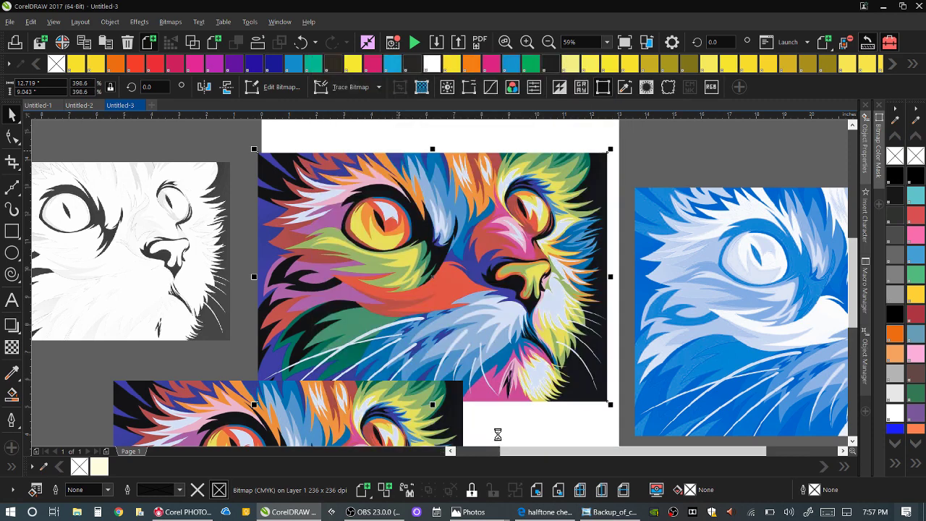
- Move the yellow-only cat toward the cyan-only cat at the page's right edge and select the remaining colored copy
{"action": "left_click_drag", "start_coordinate": [382, 252], "coordinate": [595, 261]}
{"action": "left_click", "coordinate": [363, 346]}
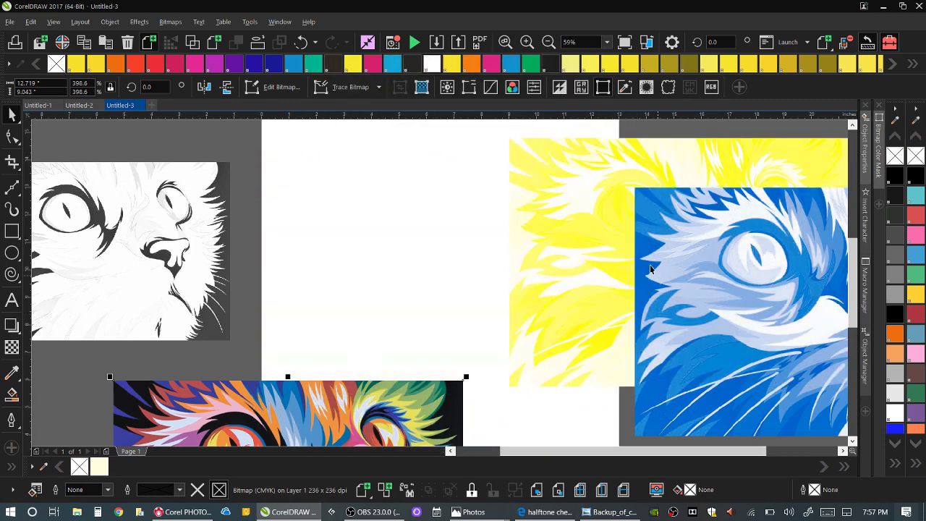
- Move the yellow-only cat farther off the page beneath the cyan-only cat and bring the remaining colored copy onto the page
{"action": "left_click", "coordinate": [550, 237]}
{"action": "left_click_drag", "start_coordinate": [554, 223], "coordinate": [638, 242]}
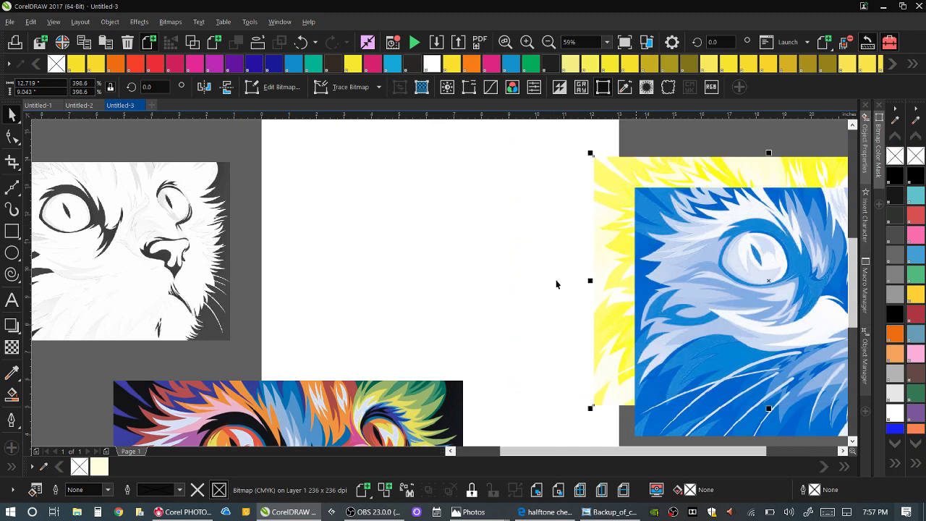
{"action": "left_click_drag", "start_coordinate": [357, 408], "coordinate": [446, 179]}
{"action": "left_click", "coordinate": [395, 222]}
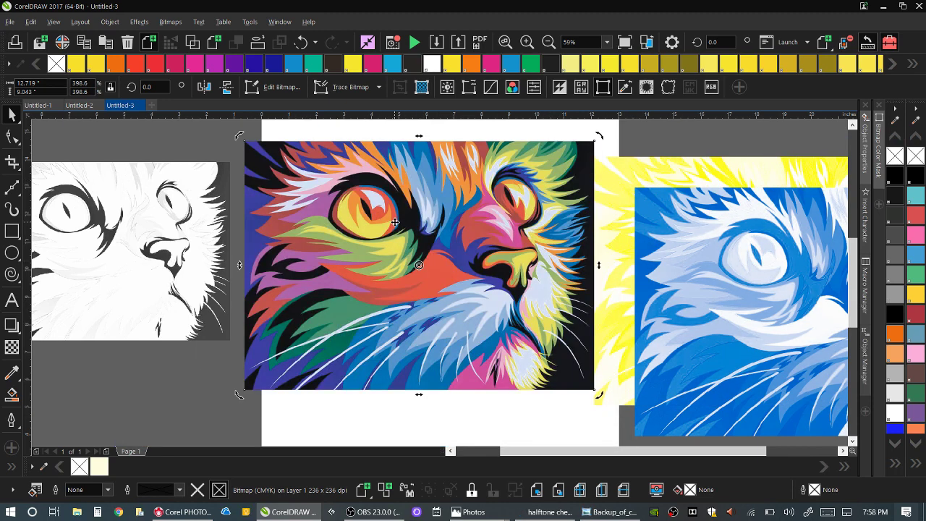
{"action": "left_click", "coordinate": [430, 152]}
{"action": "left_click", "coordinate": [490, 90]}
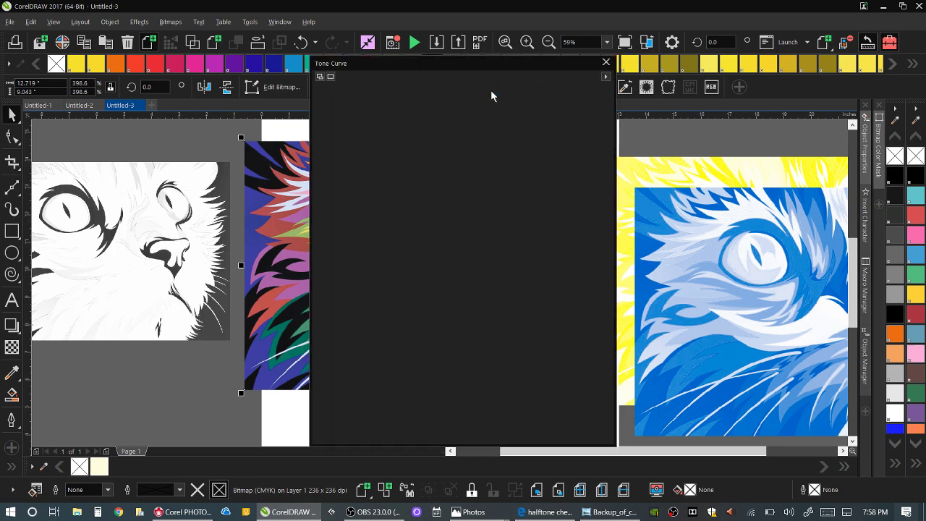
{"action": "left_click", "coordinate": [600, 271]}
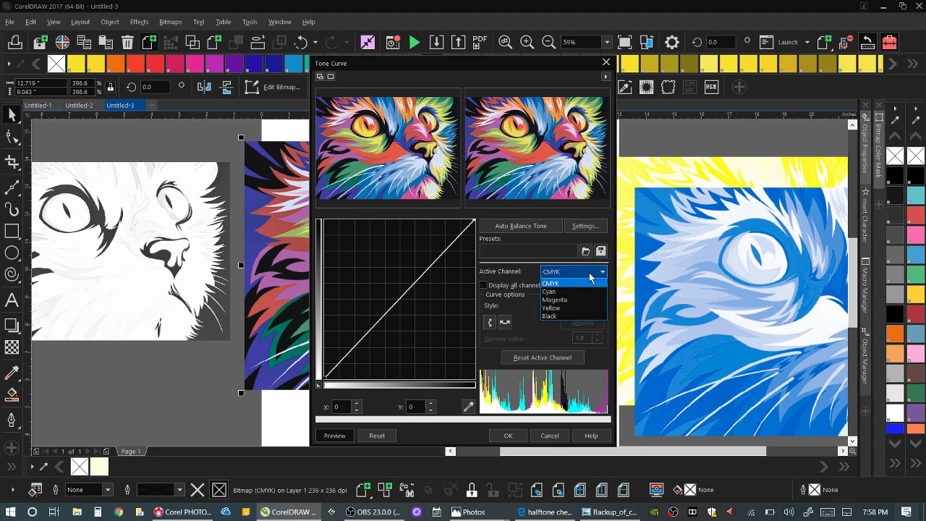
{"action": "left_click", "coordinate": [553, 293]}
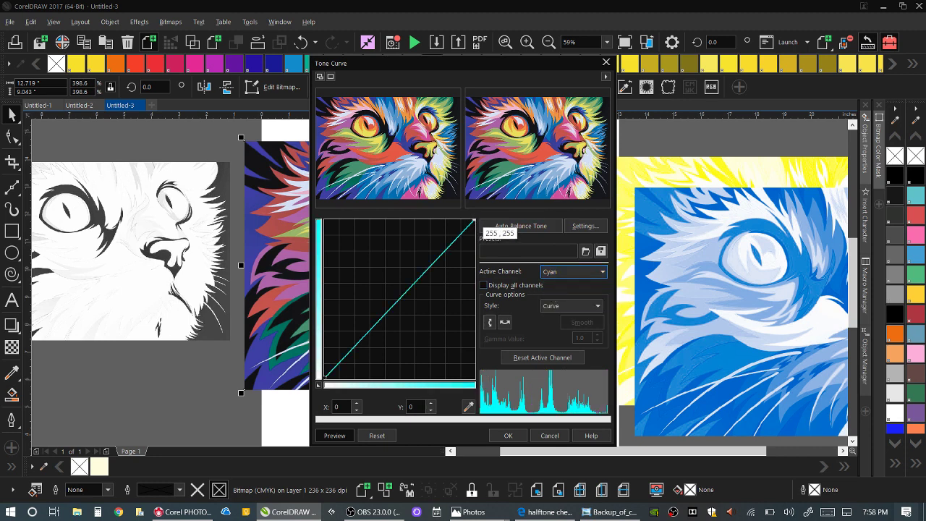
{"action": "left_click_drag", "start_coordinate": [473, 225], "coordinate": [475, 383]}
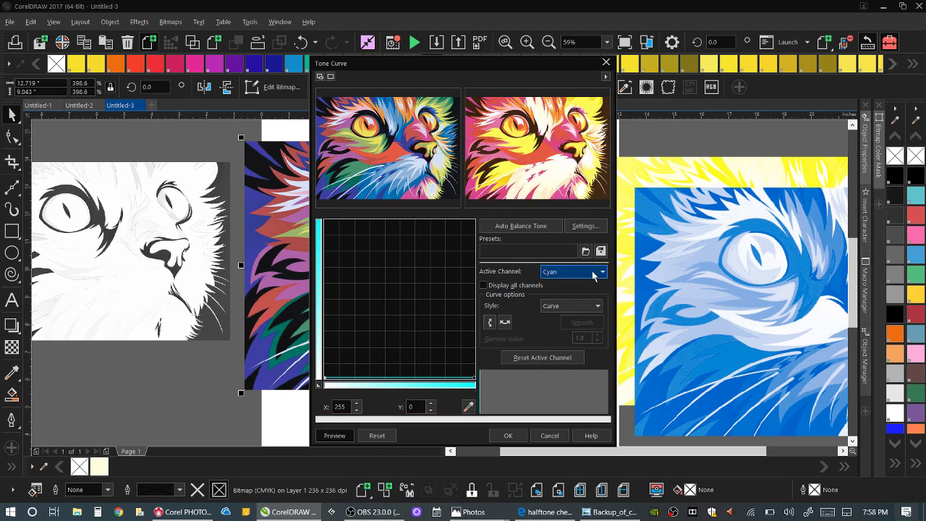
{"action": "left_click", "coordinate": [604, 273]}
{"action": "left_click", "coordinate": [579, 297]}
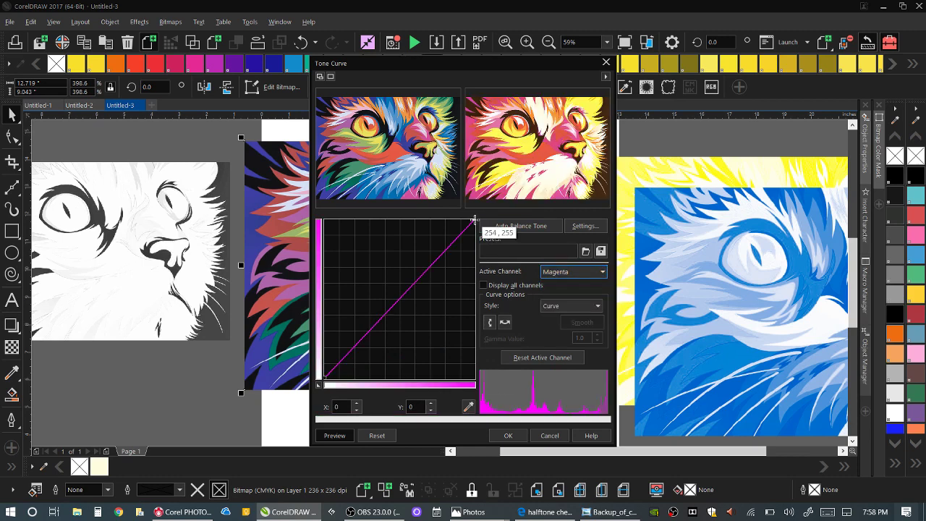
{"action": "left_click_drag", "start_coordinate": [474, 222], "coordinate": [474, 378]}
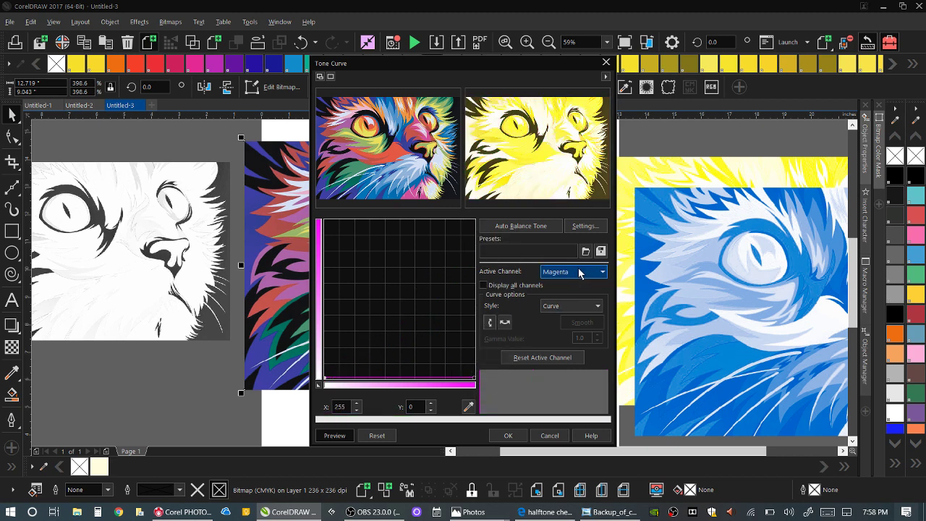
{"action": "left_click", "coordinate": [598, 272]}
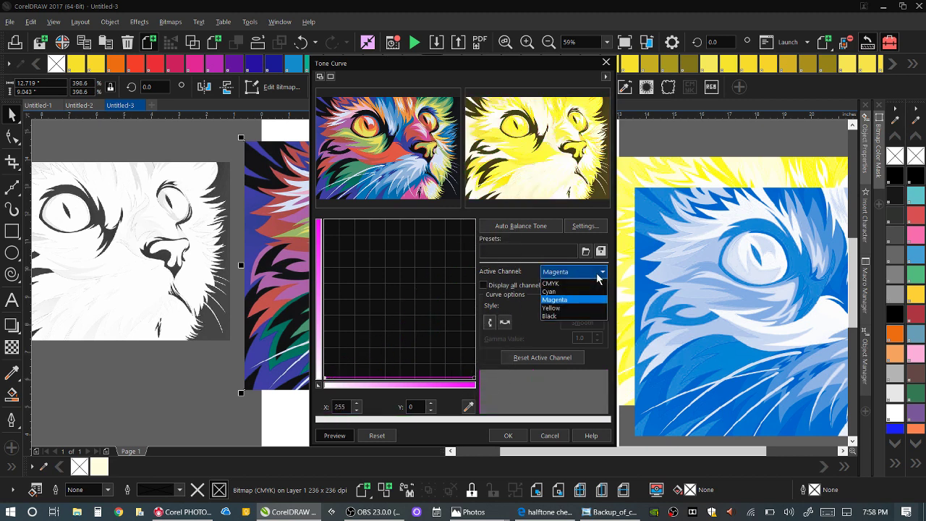
{"action": "left_click", "coordinate": [567, 316]}
{"action": "left_click", "coordinate": [599, 275]}
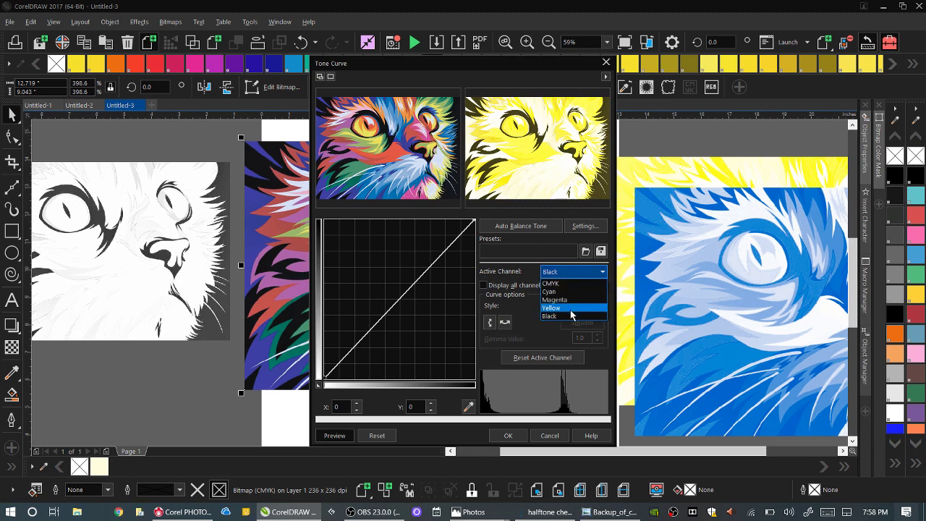
{"action": "left_click", "coordinate": [375, 436]}
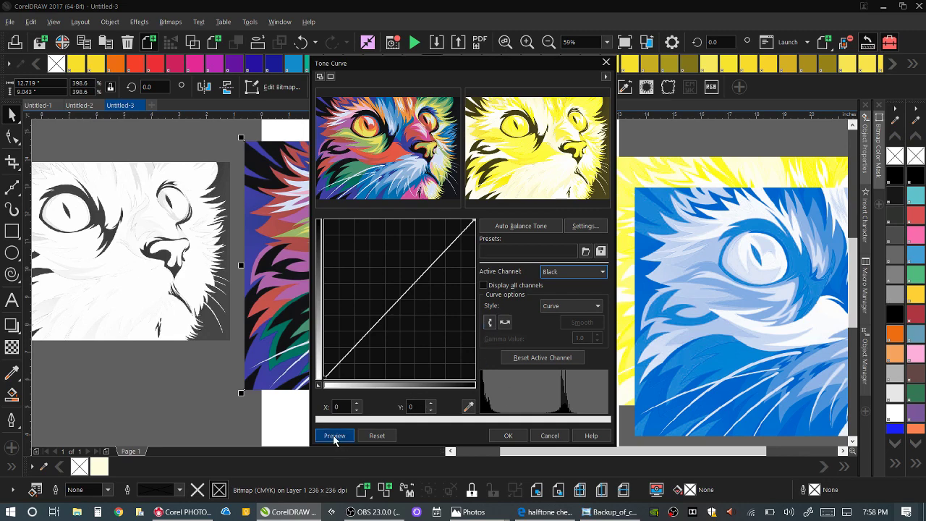
{"action": "left_click", "coordinate": [376, 436]}
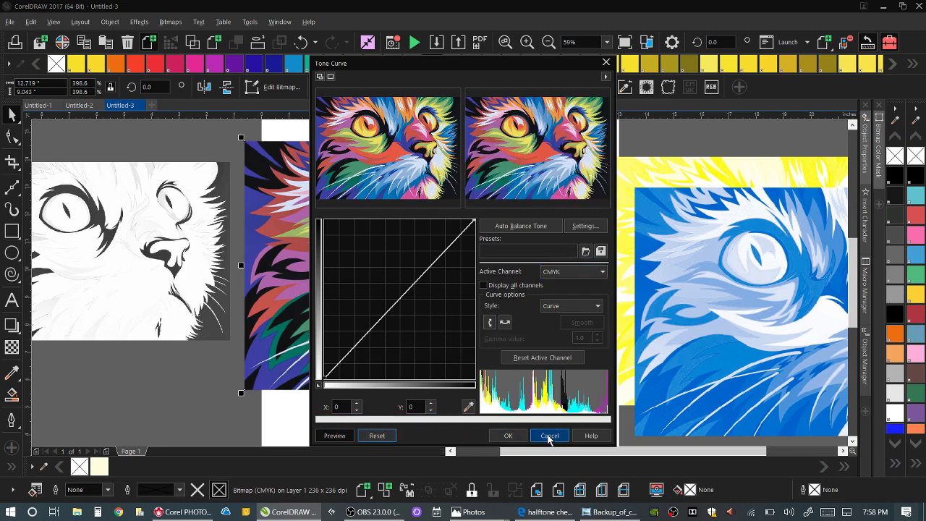
{"action": "left_click", "coordinate": [549, 437]}
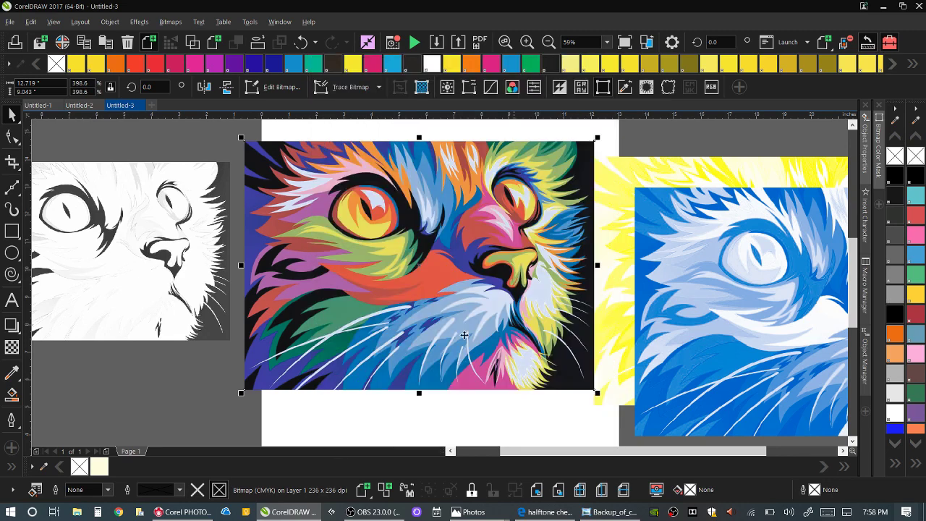
- Open Tone Curve for the colored cat on the page and lower the Cyan and Yellow channels' end points to X 255, Y 0
{"action": "left_click", "coordinate": [499, 89]}
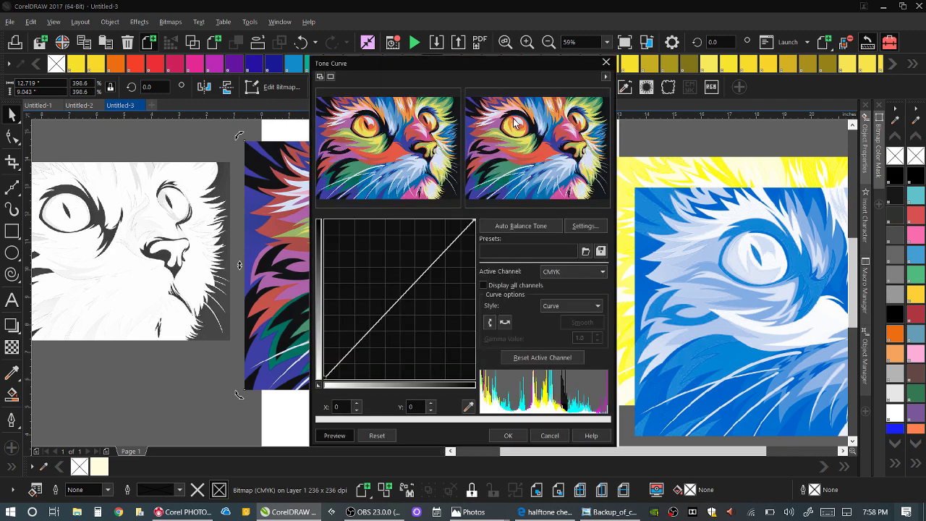
{"action": "left_click", "coordinate": [602, 274]}
{"action": "left_click", "coordinate": [568, 291]}
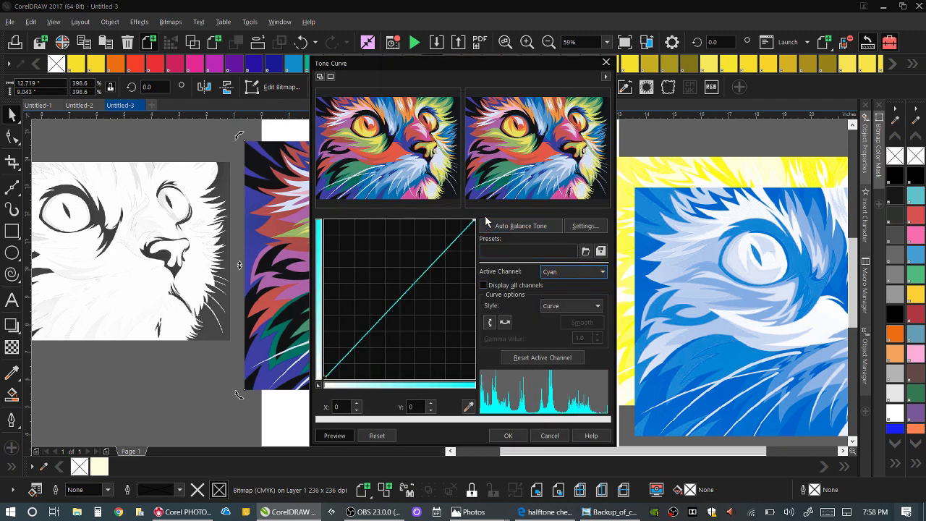
{"action": "left_click_drag", "start_coordinate": [474, 221], "coordinate": [475, 377]}
{"action": "left_click", "coordinate": [601, 272]}
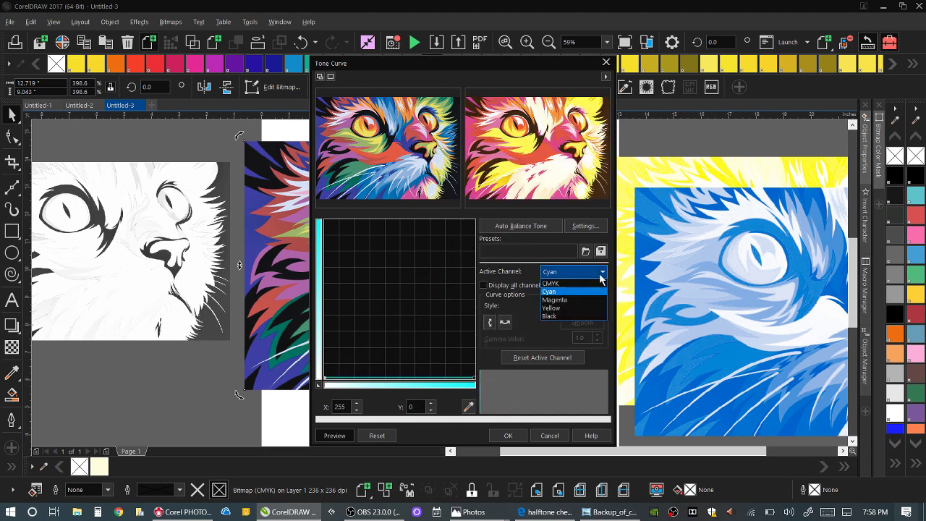
{"action": "left_click", "coordinate": [571, 307]}
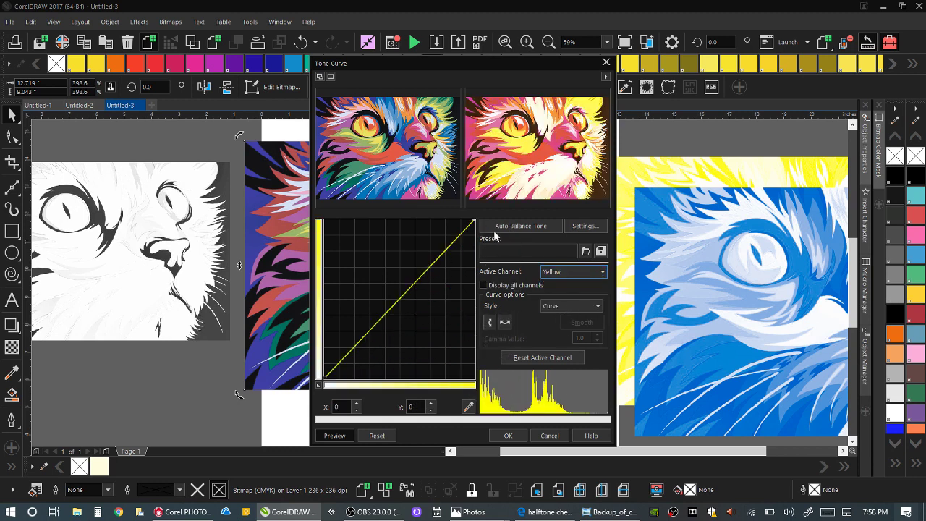
{"action": "left_click_drag", "start_coordinate": [474, 219], "coordinate": [474, 378]}
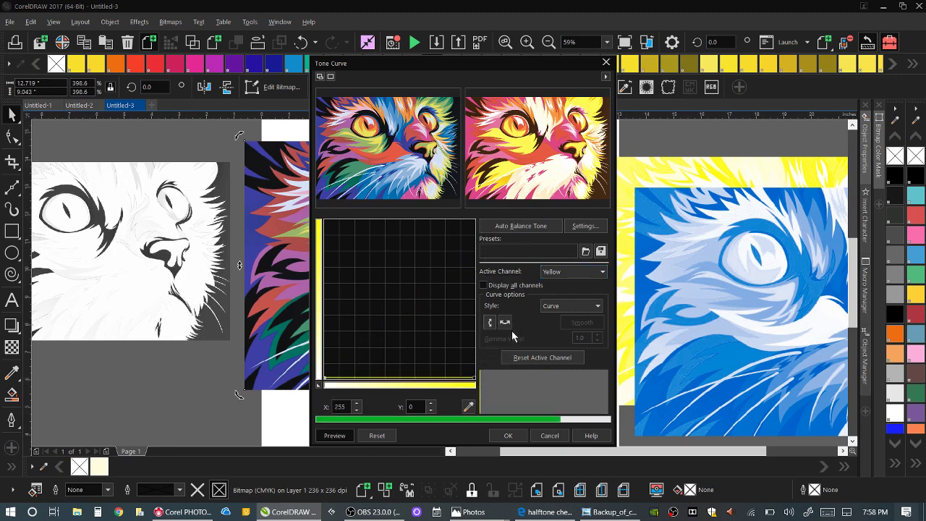
- Lower the Black channel's end point to X 255, Y 0 and apply the tone curve to isolate magenta
{"action": "left_click", "coordinate": [598, 272]}
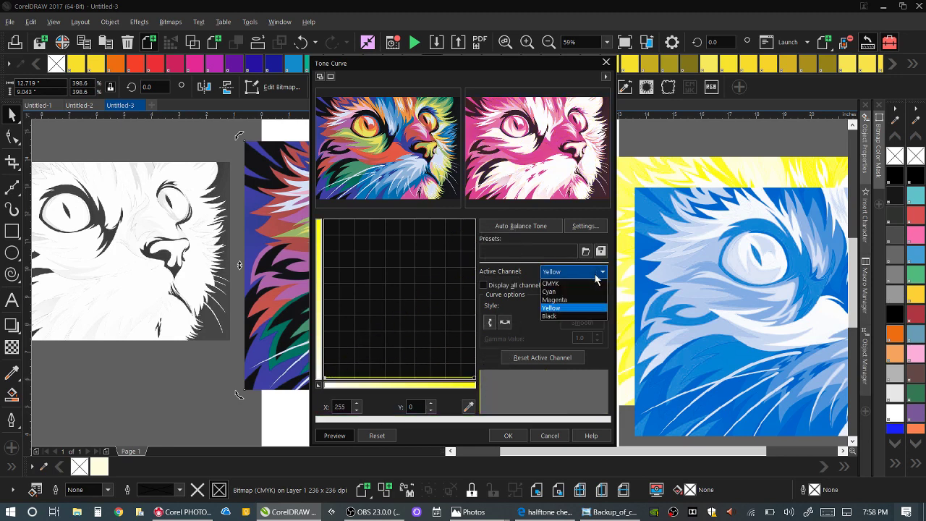
{"action": "left_click", "coordinate": [569, 311]}
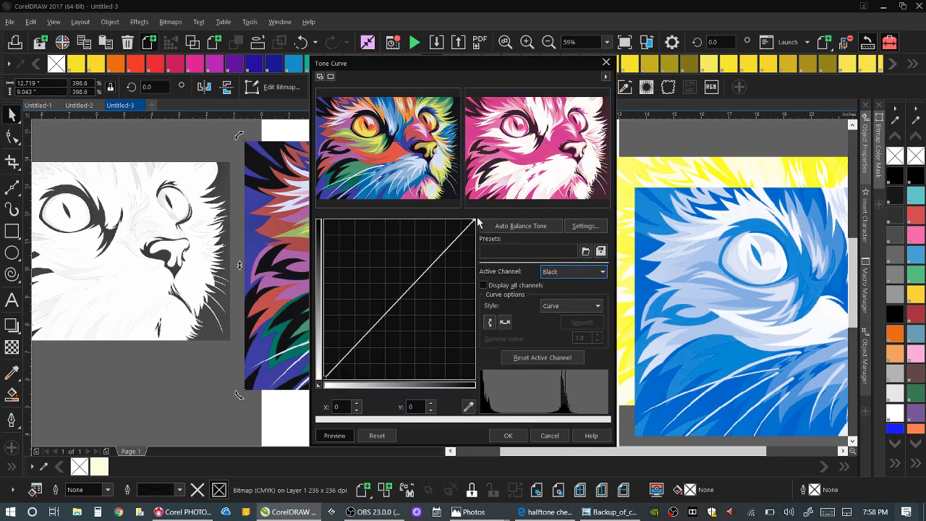
{"action": "left_click_drag", "start_coordinate": [473, 222], "coordinate": [477, 411]}
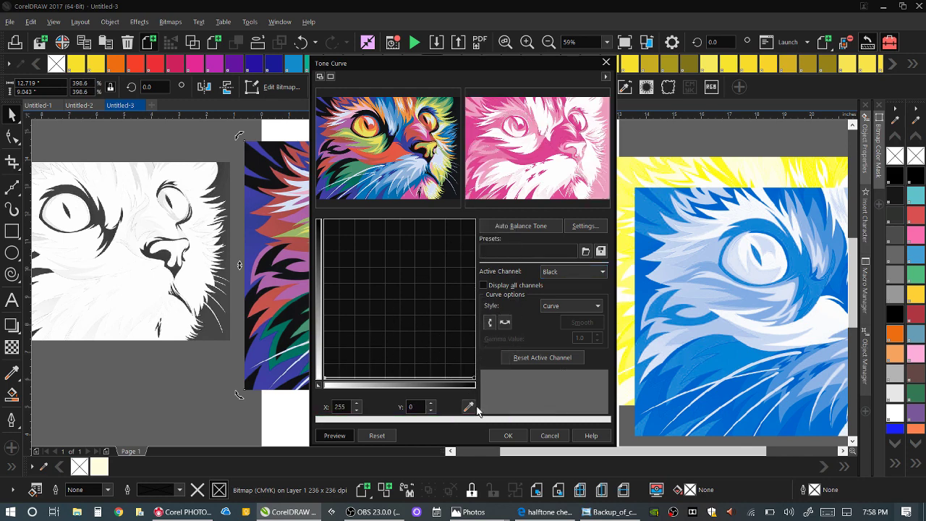
{"action": "left_click", "coordinate": [511, 436]}
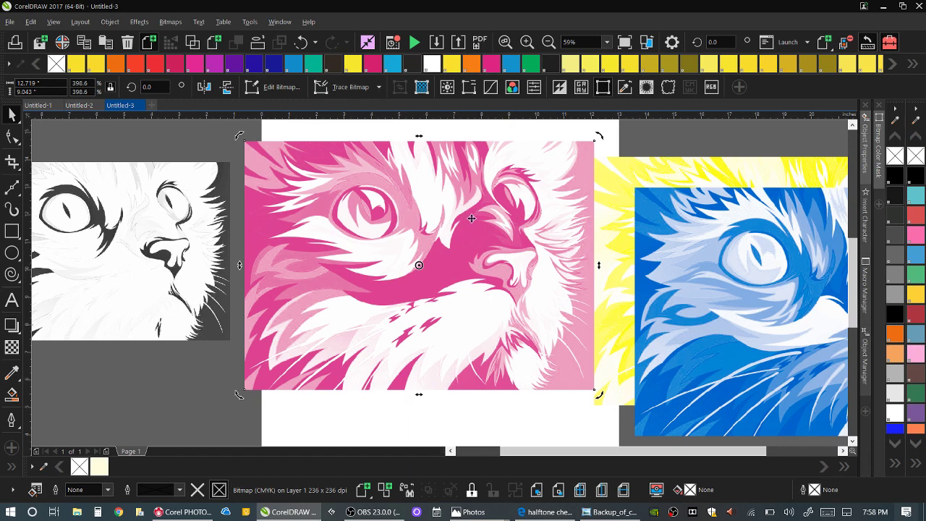
- Tuck the yellow-only cat behind the cyan-only cat beyond the page edge and position the magenta-only cat over the page
{"action": "left_click_drag", "start_coordinate": [338, 177], "coordinate": [192, 241]}
{"action": "left_click", "coordinate": [618, 192]}
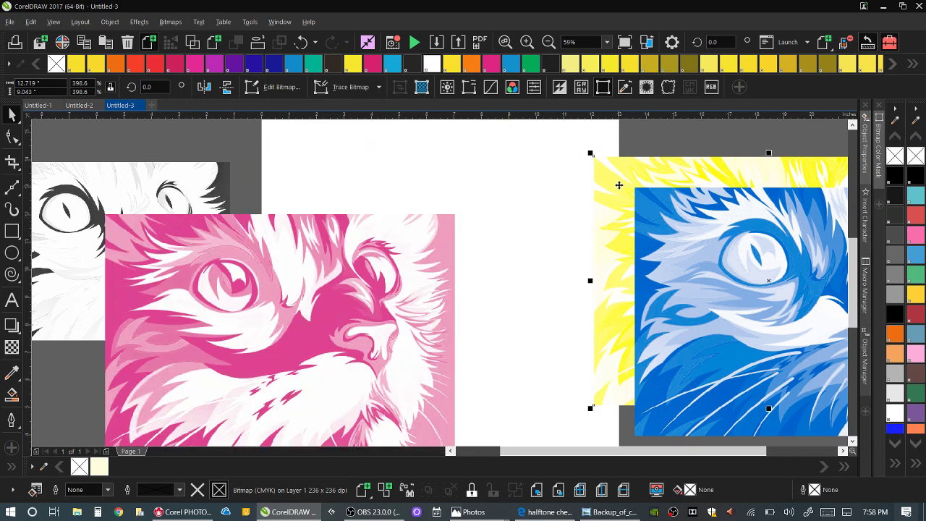
{"action": "left_click_drag", "start_coordinate": [618, 185], "coordinate": [506, 193]}
{"action": "left_click_drag", "start_coordinate": [572, 227], "coordinate": [504, 223]}
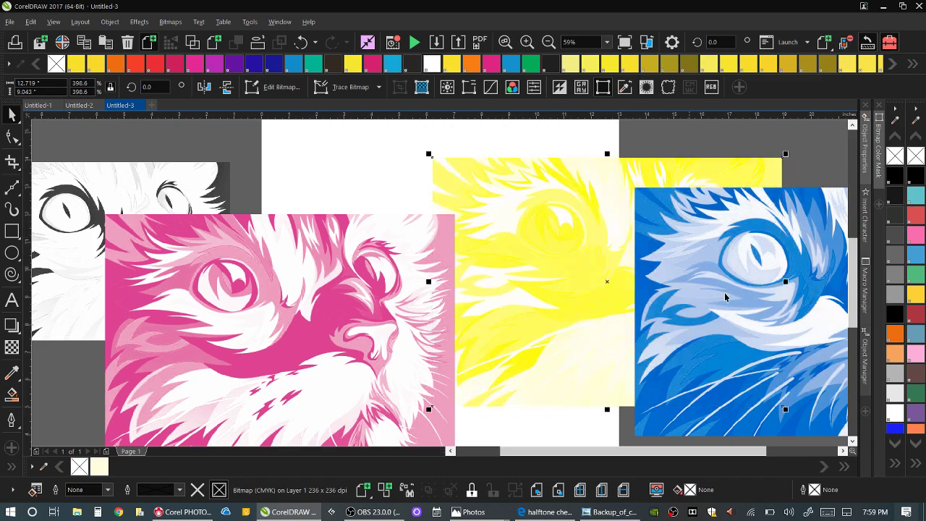
{"action": "left_click_drag", "start_coordinate": [588, 268], "coordinate": [737, 269]}
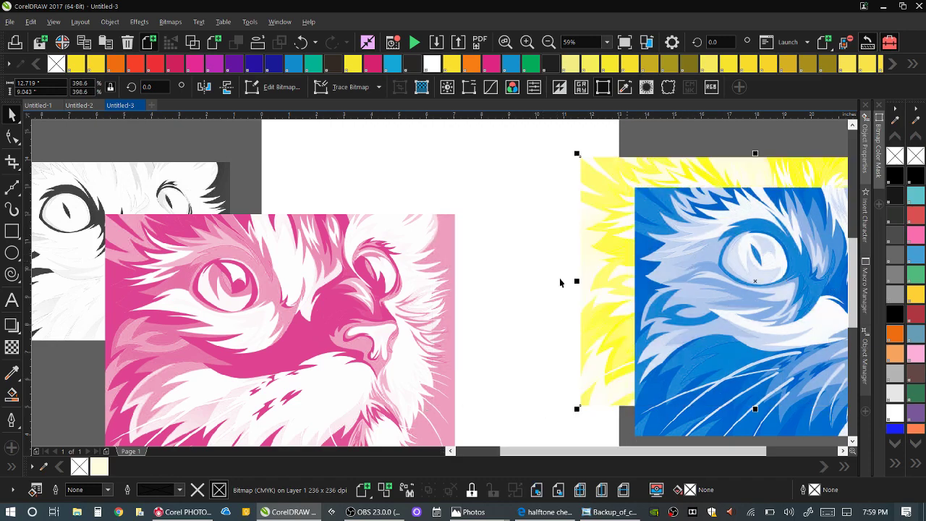
{"action": "left_click", "coordinate": [345, 299]}
{"action": "left_click_drag", "start_coordinate": [233, 296], "coordinate": [347, 238]}
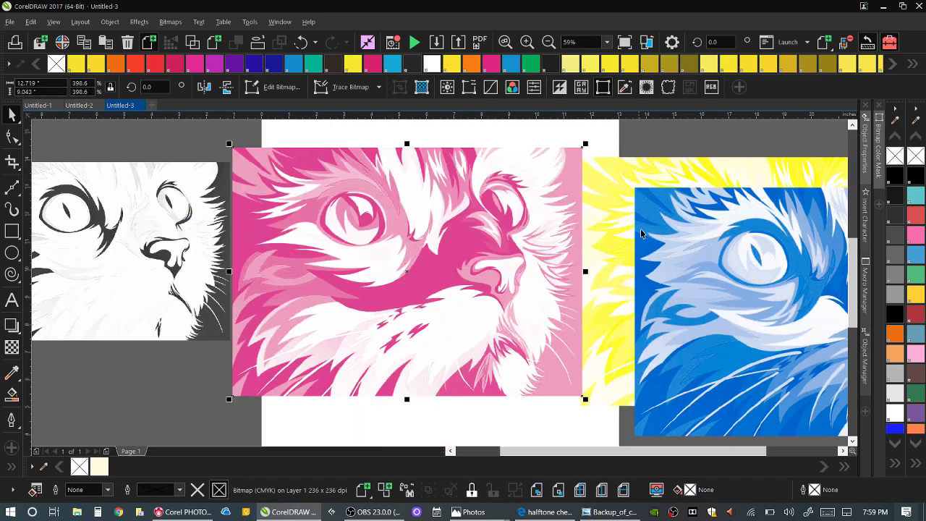
{"action": "left_click_drag", "start_coordinate": [667, 252], "coordinate": [670, 222]}
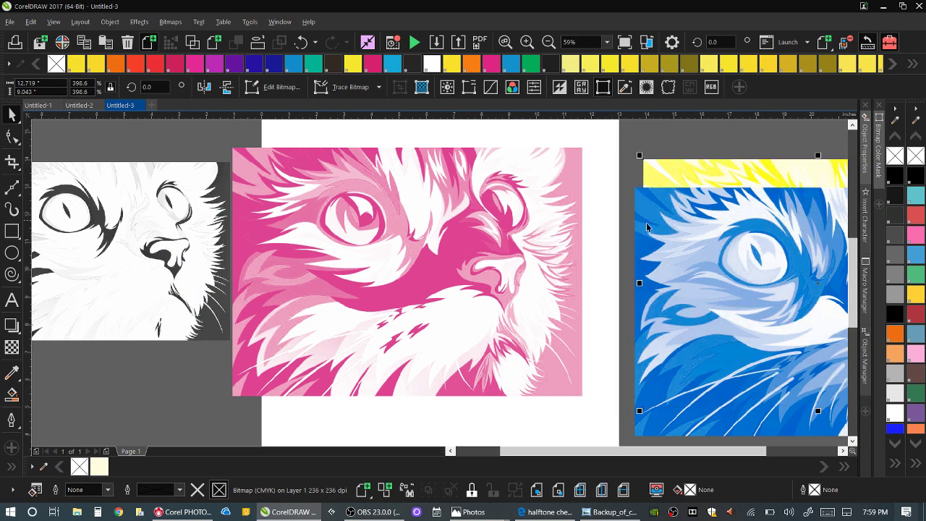
{"action": "left_click", "coordinate": [427, 230]}
{"action": "left_click_drag", "start_coordinate": [329, 229], "coordinate": [352, 226]}
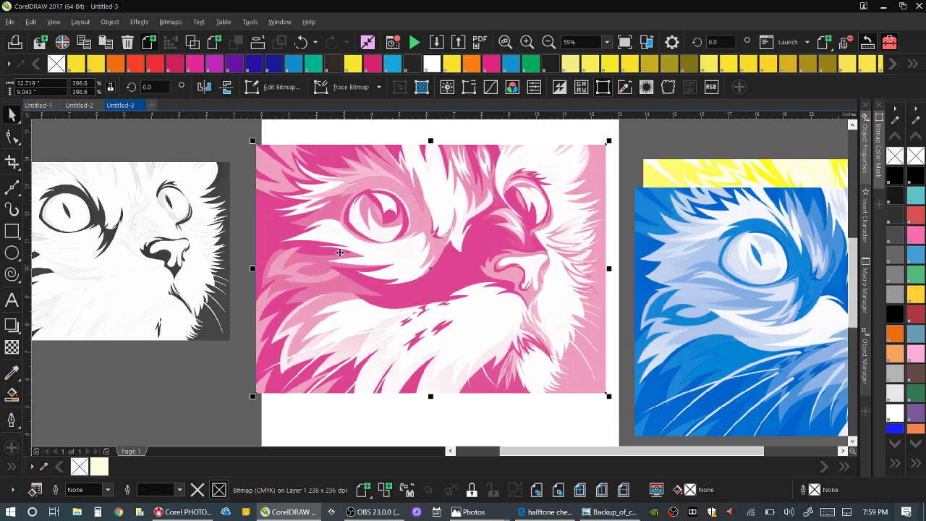
- Convert the magenta-only cat to a 1-bit black and white bitmap with a round halftone at 45 degrees and 45 lines per inch
{"action": "left_click", "coordinate": [167, 24]}
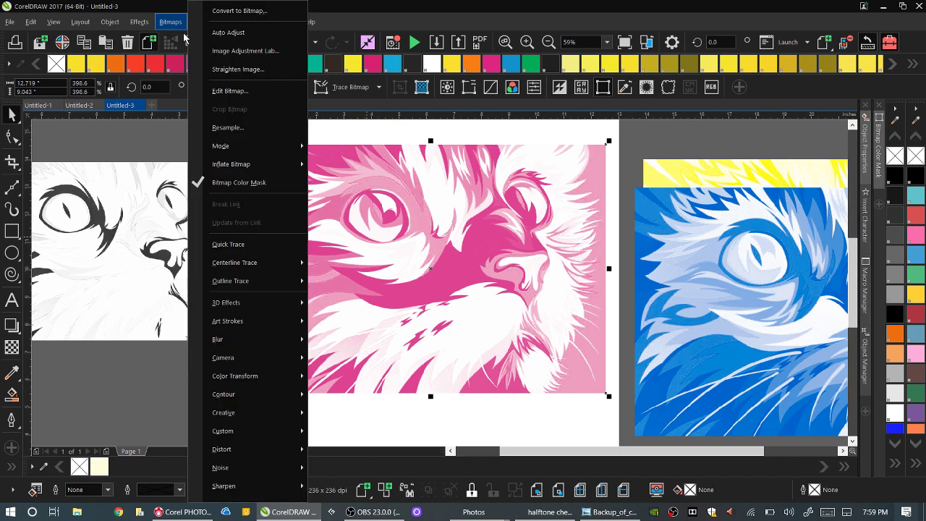
{"action": "mouse_move", "coordinate": [228, 149]}
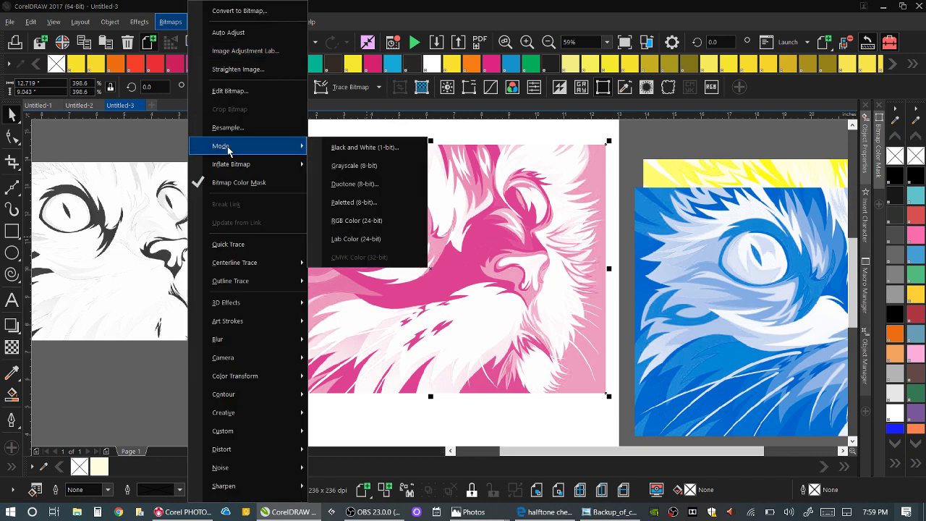
{"action": "left_click", "coordinate": [380, 147]}
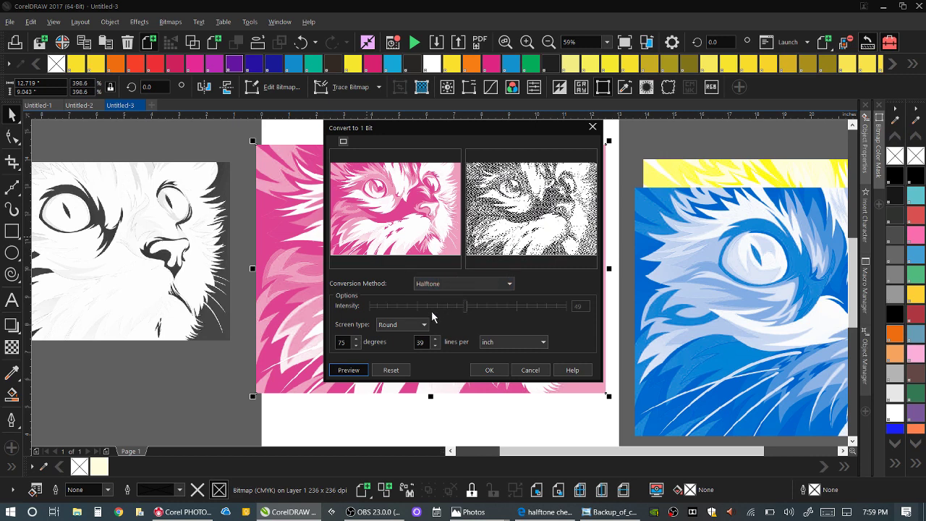
{"action": "left_click_drag", "start_coordinate": [426, 344], "coordinate": [369, 349]}
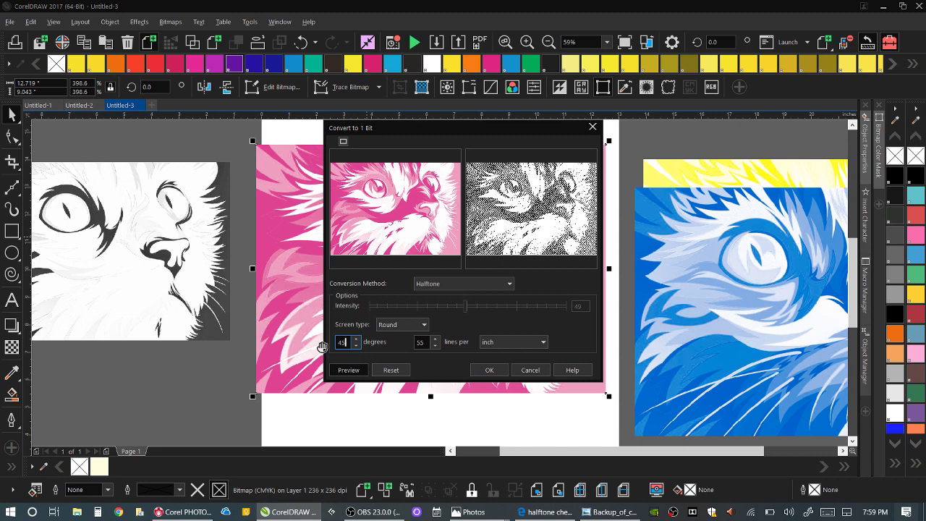
{"action": "left_click", "coordinate": [422, 342]}
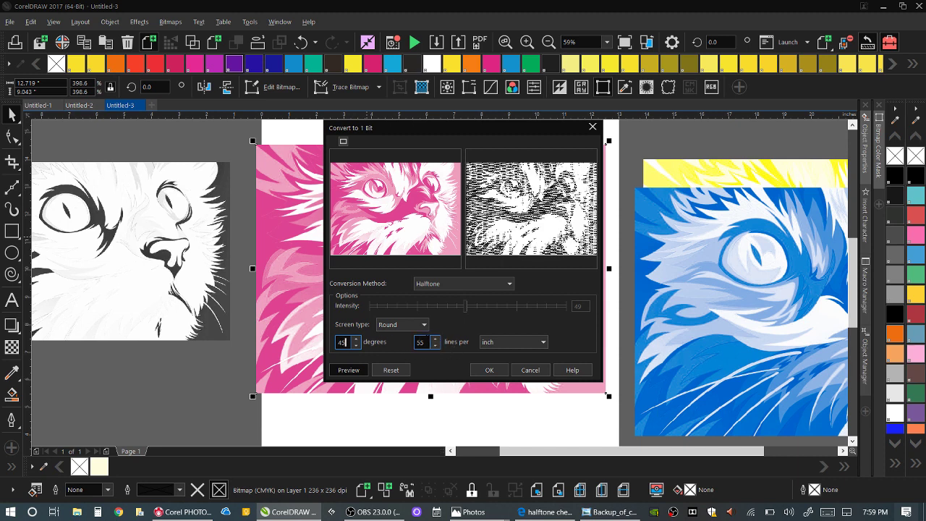
{"action": "key", "text": "Tab"}
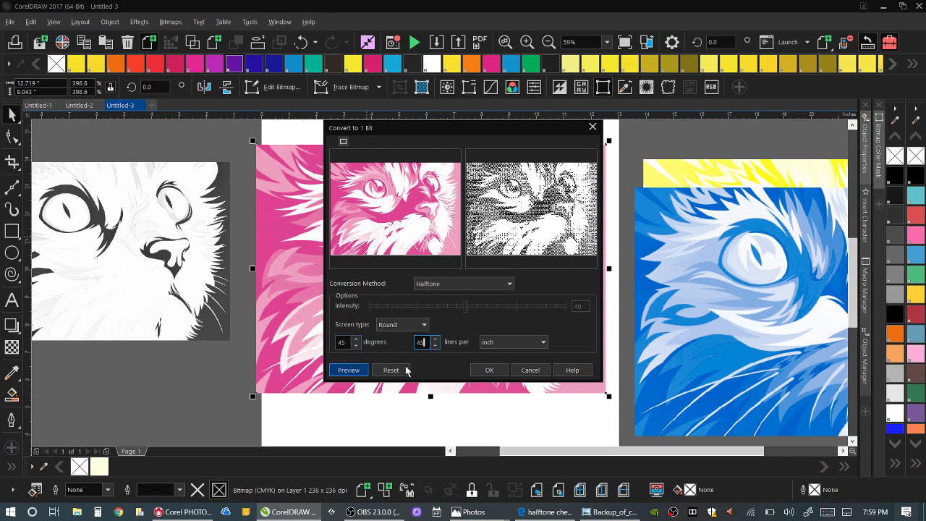
{"action": "left_click", "coordinate": [489, 370]}
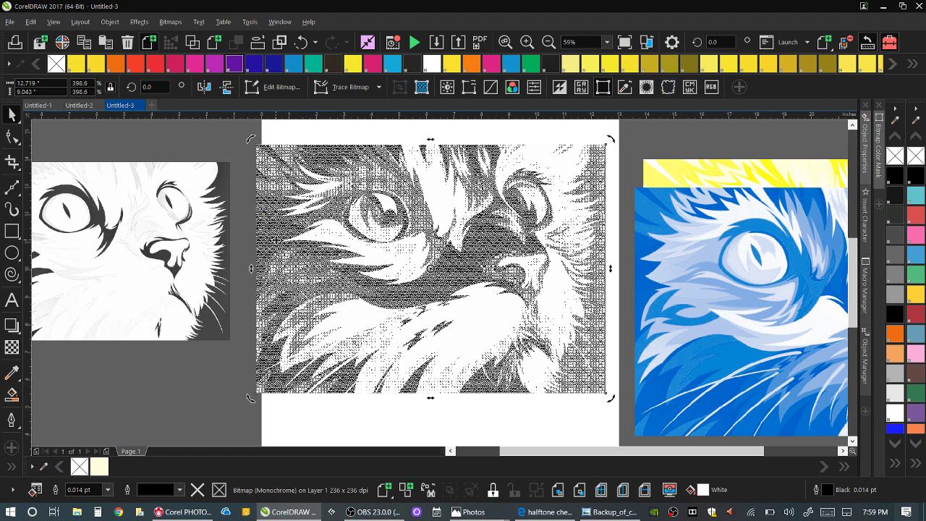
- Shift the black-only cat beside the page, keeping it clear of the halftone cat, and nudge the halftone's position on the page
{"action": "left_click", "coordinate": [152, 218]}
{"action": "left_click_drag", "start_coordinate": [152, 218], "coordinate": [213, 222]}
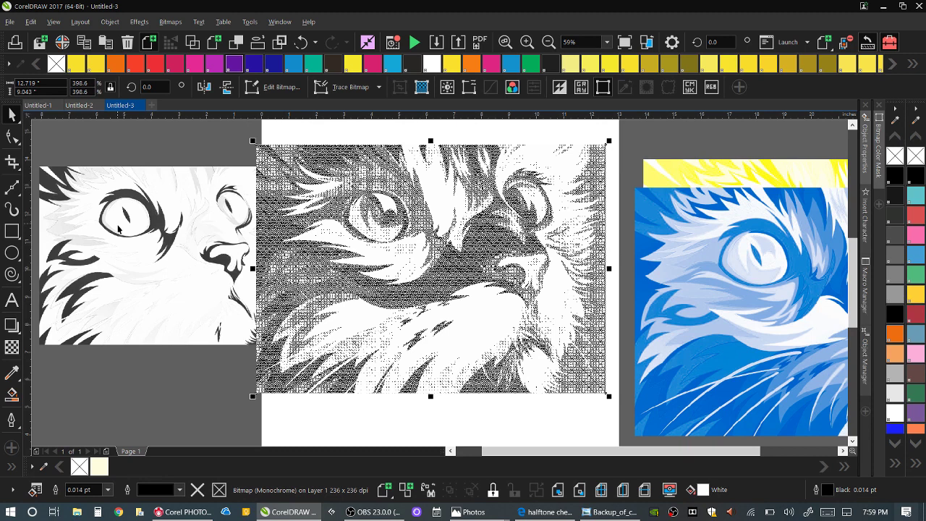
{"action": "left_click", "coordinate": [120, 230]}
{"action": "left_click", "coordinate": [344, 275]}
{"action": "mouse_move", "coordinate": [334, 277]}
{"action": "left_mouse_down"}
{"action": "mouse_move", "coordinate": [357, 280]}
{"action": "mouse_move", "coordinate": [336, 278]}
{"action": "left_mouse_up"}
{"action": "left_click", "coordinate": [200, 259]}
{"action": "left_click_drag", "start_coordinate": [227, 253], "coordinate": [160, 247]}
{"action": "left_click", "coordinate": [359, 248]}
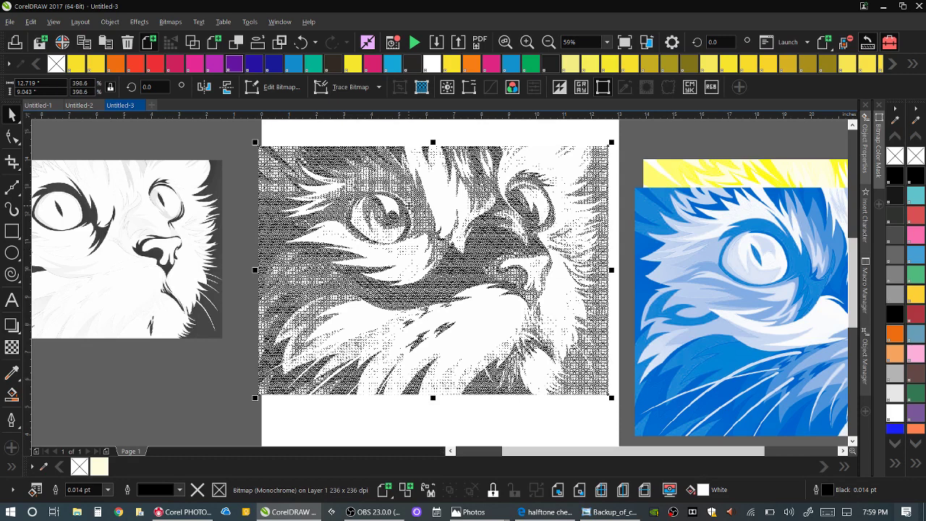
- Try 100% Magenta as the halftone cat's background fill and replace it with no fill
{"action": "left_click", "coordinate": [409, 206]}
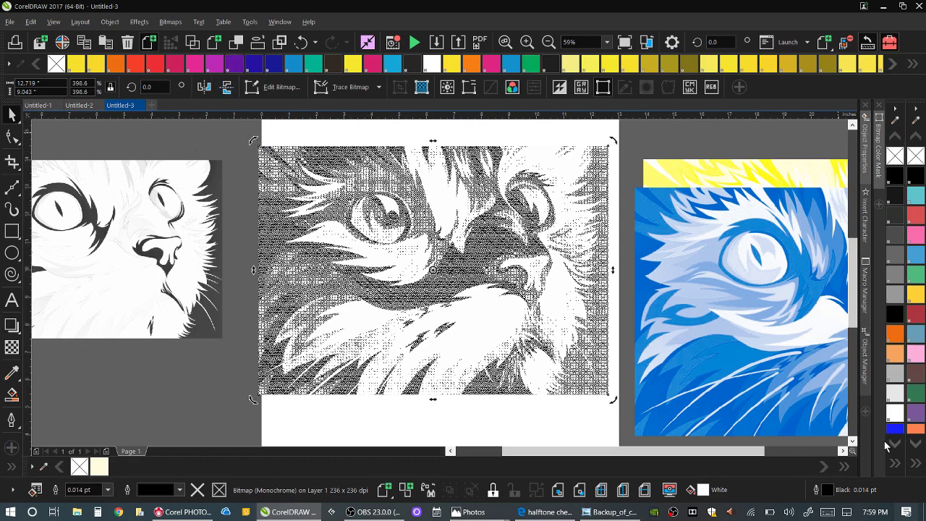
{"action": "left_click", "coordinate": [897, 468]}
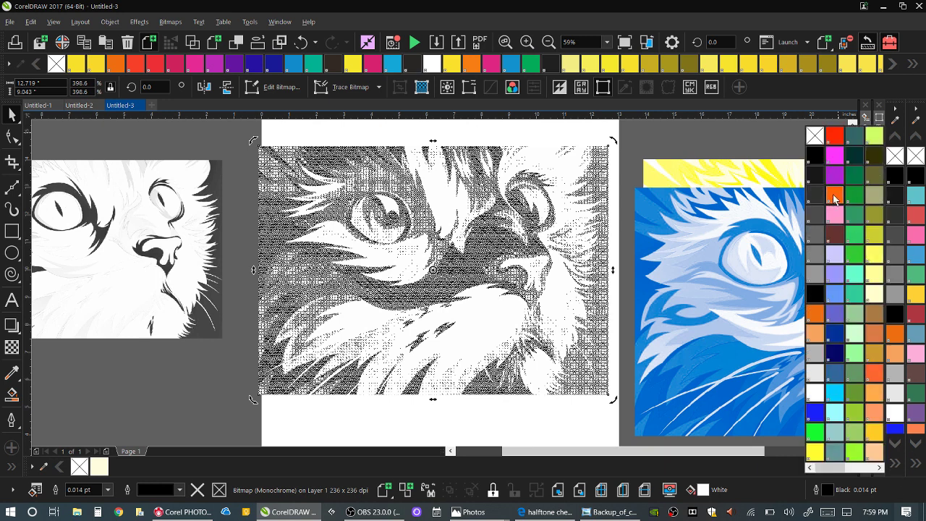
{"action": "left_click", "coordinate": [832, 165]}
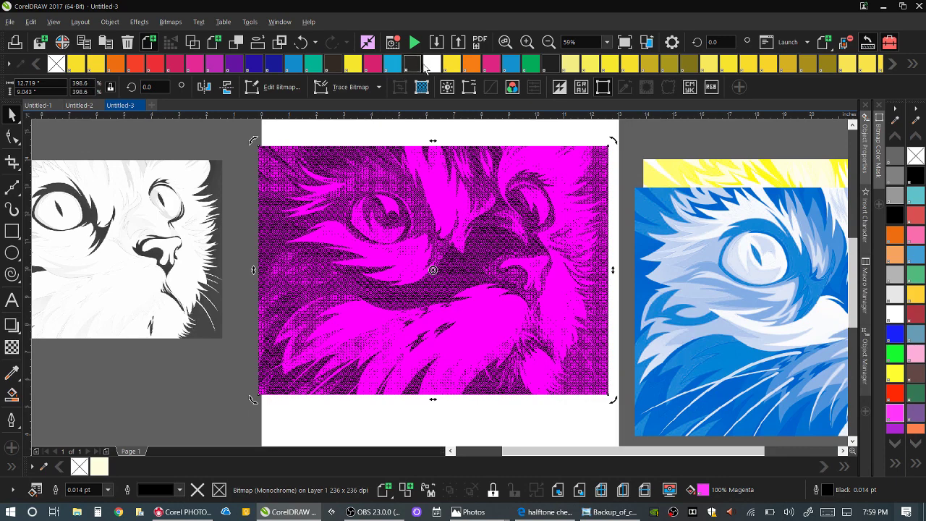
{"action": "left_click", "coordinate": [915, 157]}
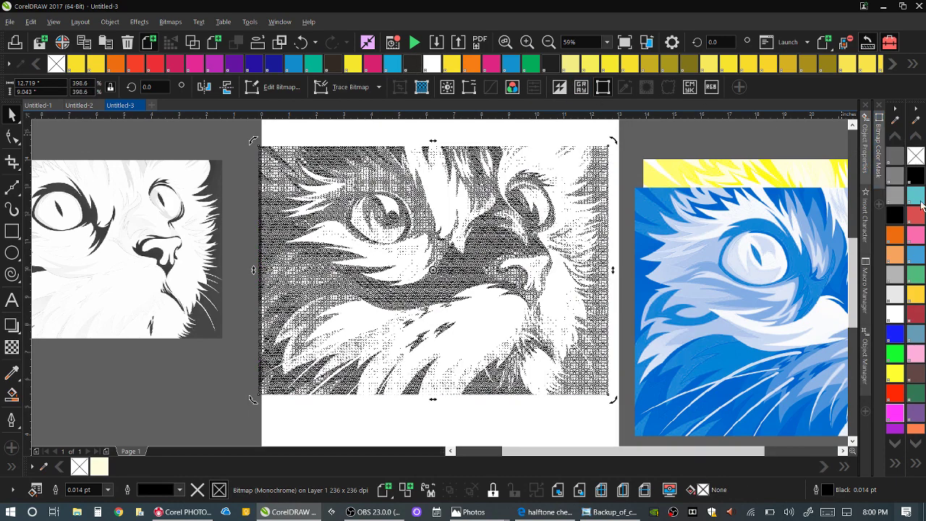
- Color the halftone cat's dots 100% Magenta and pull the cyan-only cat partly over it to check its bitmap type
{"action": "right_click", "coordinate": [895, 413]}
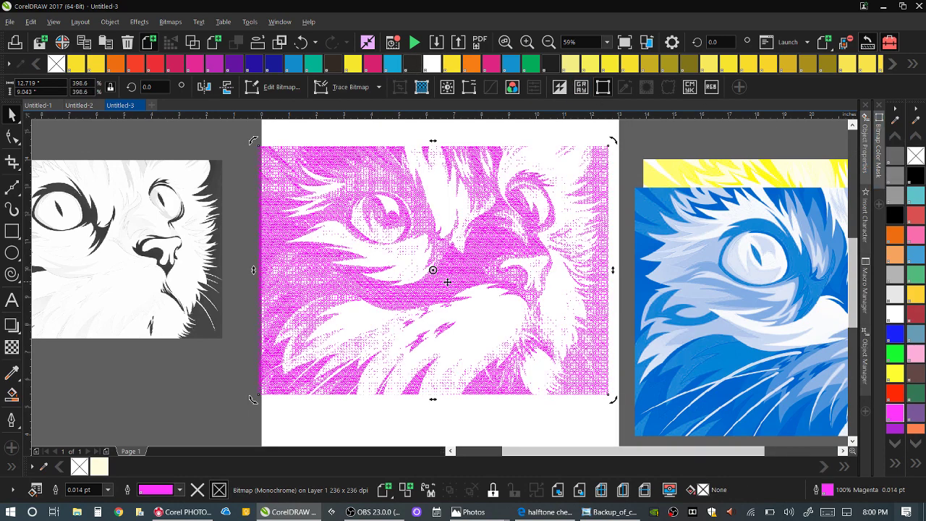
{"action": "left_click", "coordinate": [469, 262]}
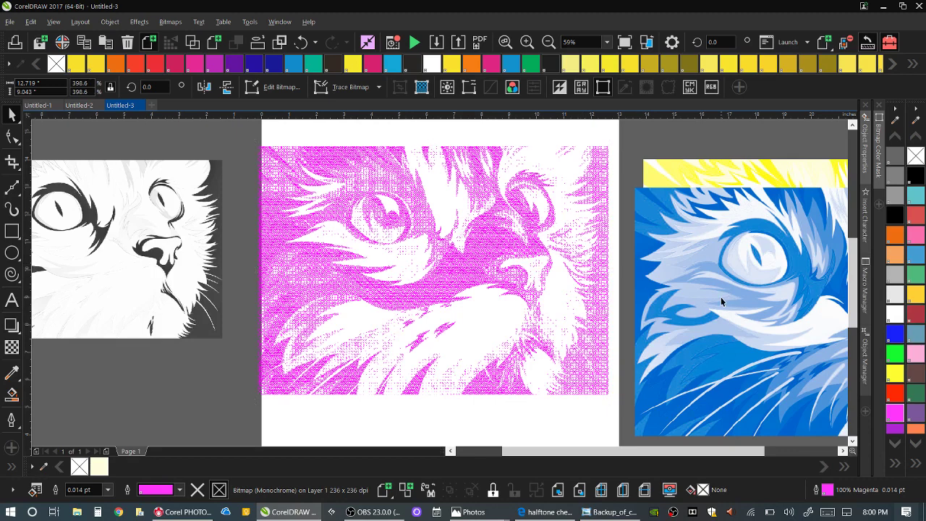
{"action": "left_click_drag", "start_coordinate": [726, 304], "coordinate": [622, 297]}
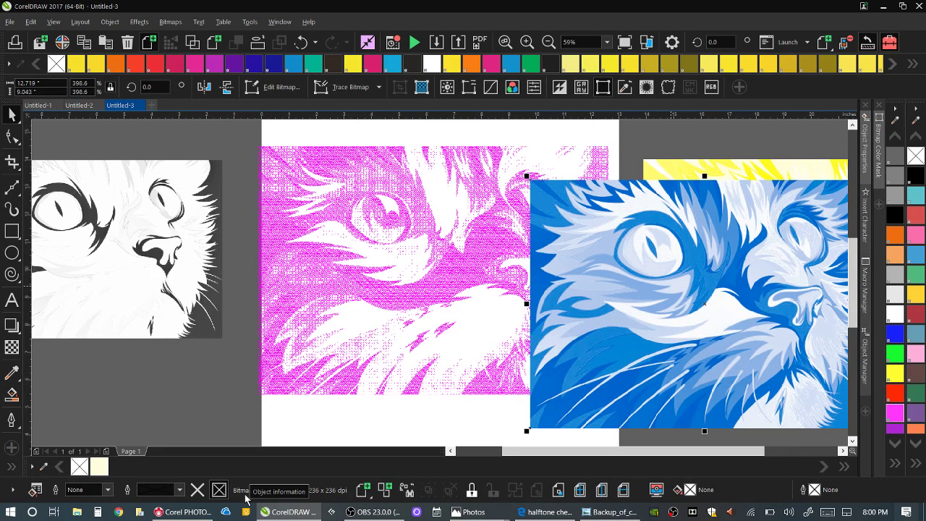
{"action": "left_click", "coordinate": [370, 195]}
{"action": "left_click", "coordinate": [586, 298]}
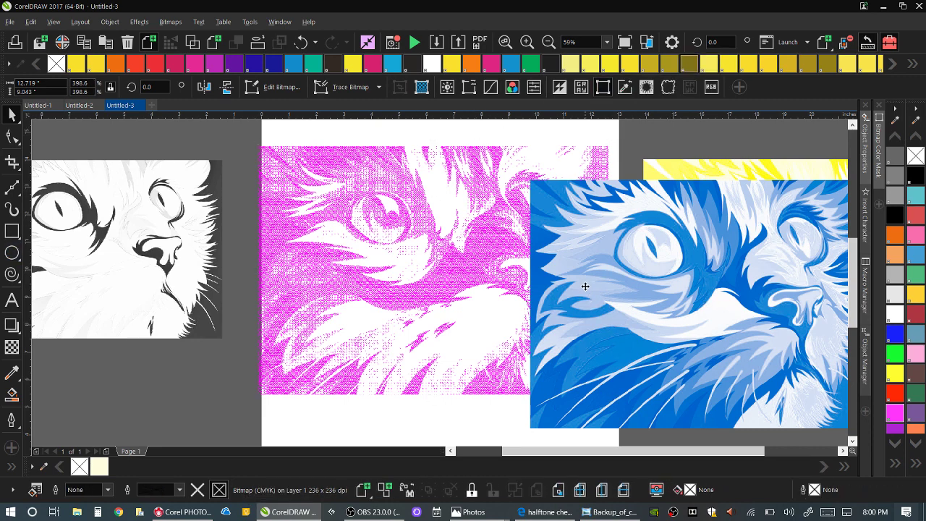
- Undo the cyan-only cat's move and the halftone's magenta dot color
{"action": "left_click", "coordinate": [306, 44]}
{"action": "left_click", "coordinate": [305, 44]}
{"action": "left_click", "coordinate": [305, 44]}
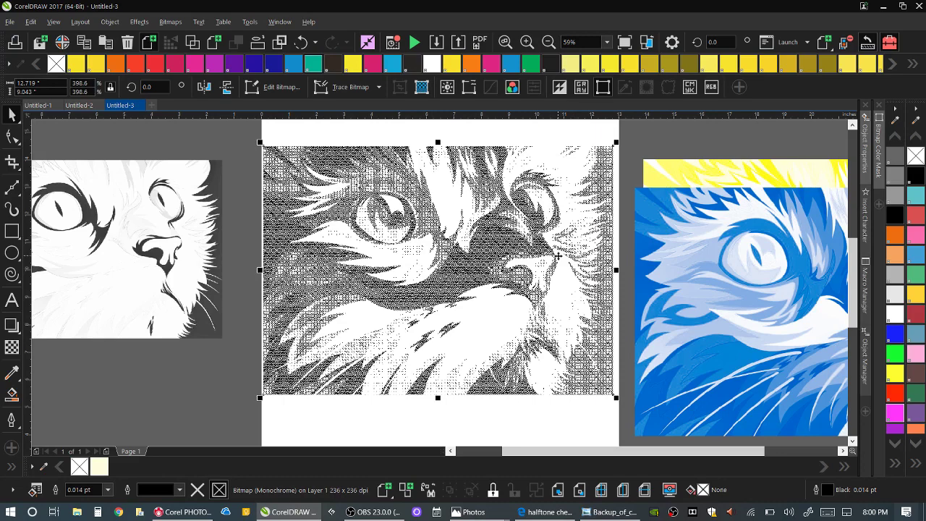
- Examine the halftone dot pattern around the cat's nose and muzzle up close and in the full layout
{"action": "left_click", "coordinate": [527, 42]}
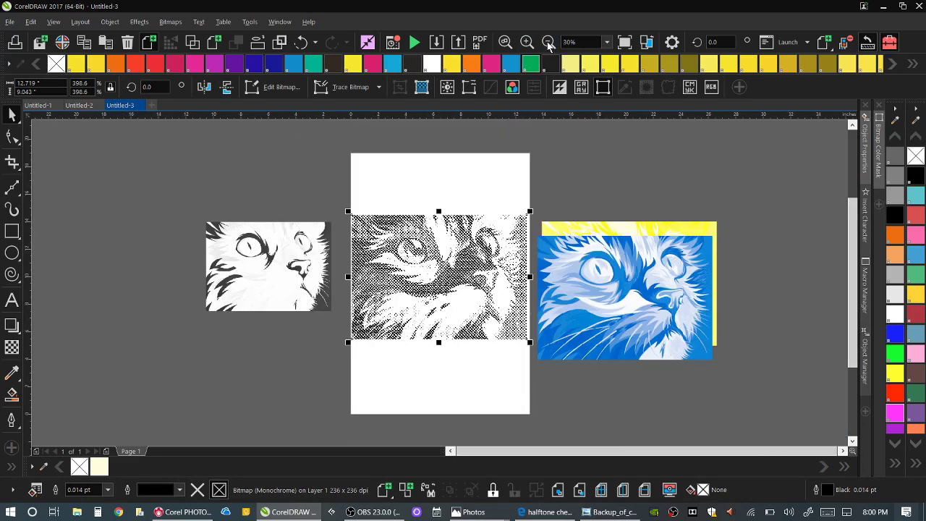
{"action": "left_click", "coordinate": [505, 43]}
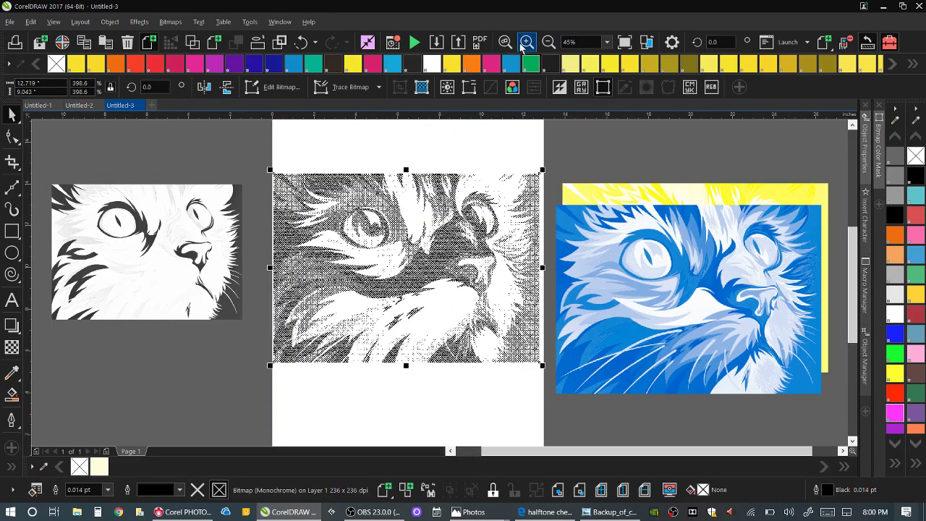
{"action": "left_click", "coordinate": [526, 44]}
{"action": "left_click", "coordinate": [527, 44]}
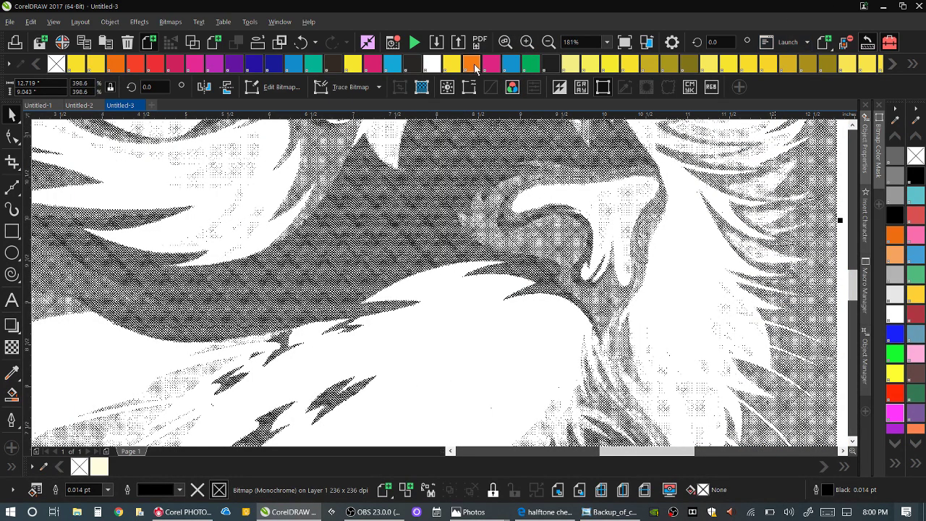
{"action": "left_click", "coordinate": [526, 44]}
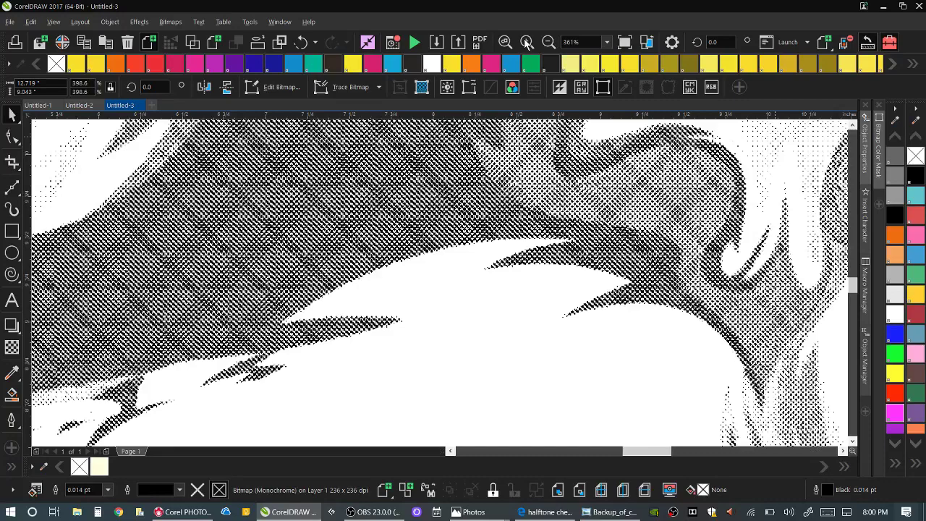
{"action": "left_click", "coordinate": [527, 44]}
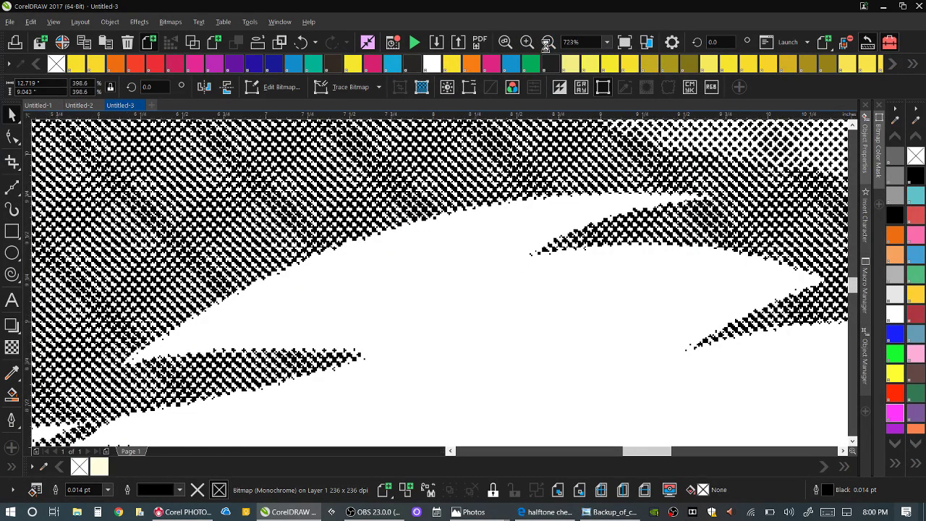
{"action": "left_click", "coordinate": [548, 42]}
{"action": "left_click", "coordinate": [548, 42]}
{"action": "left_click", "coordinate": [548, 42]}
{"action": "left_click", "coordinate": [548, 43]}
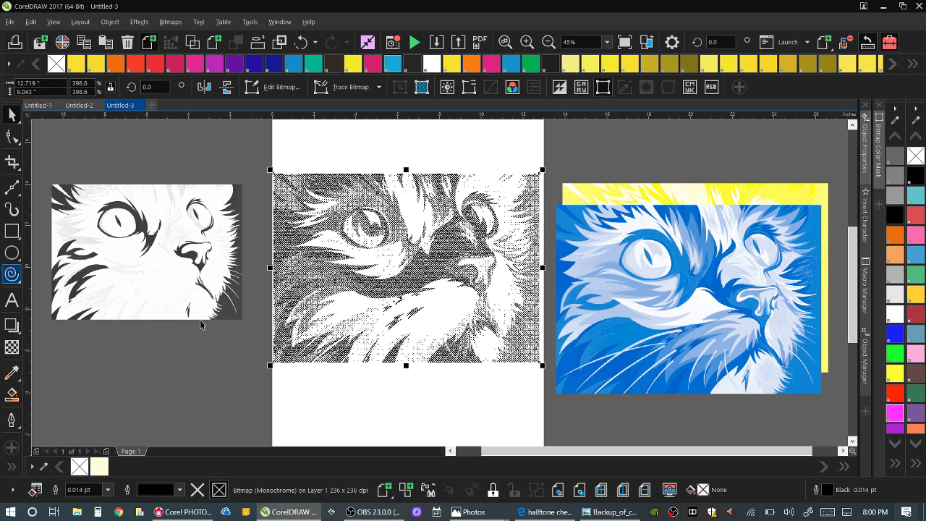
{"action": "left_click", "coordinate": [350, 513]}
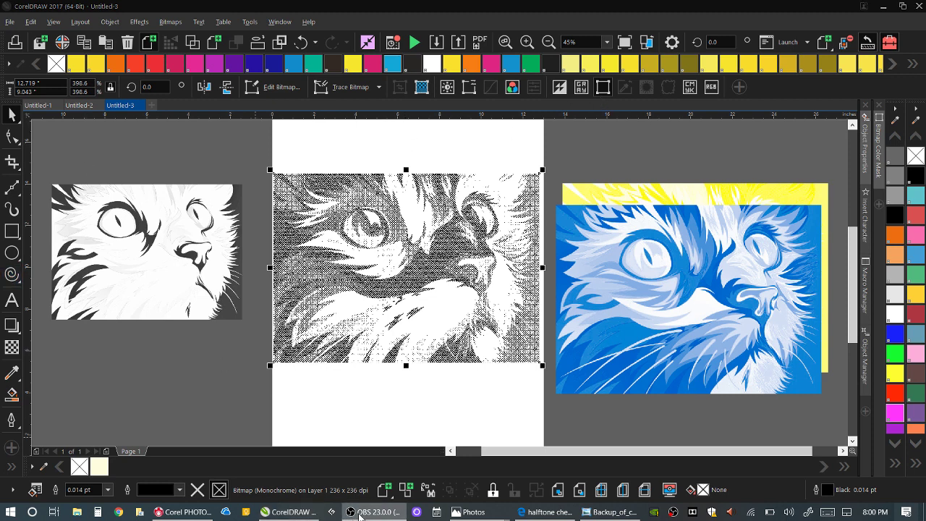